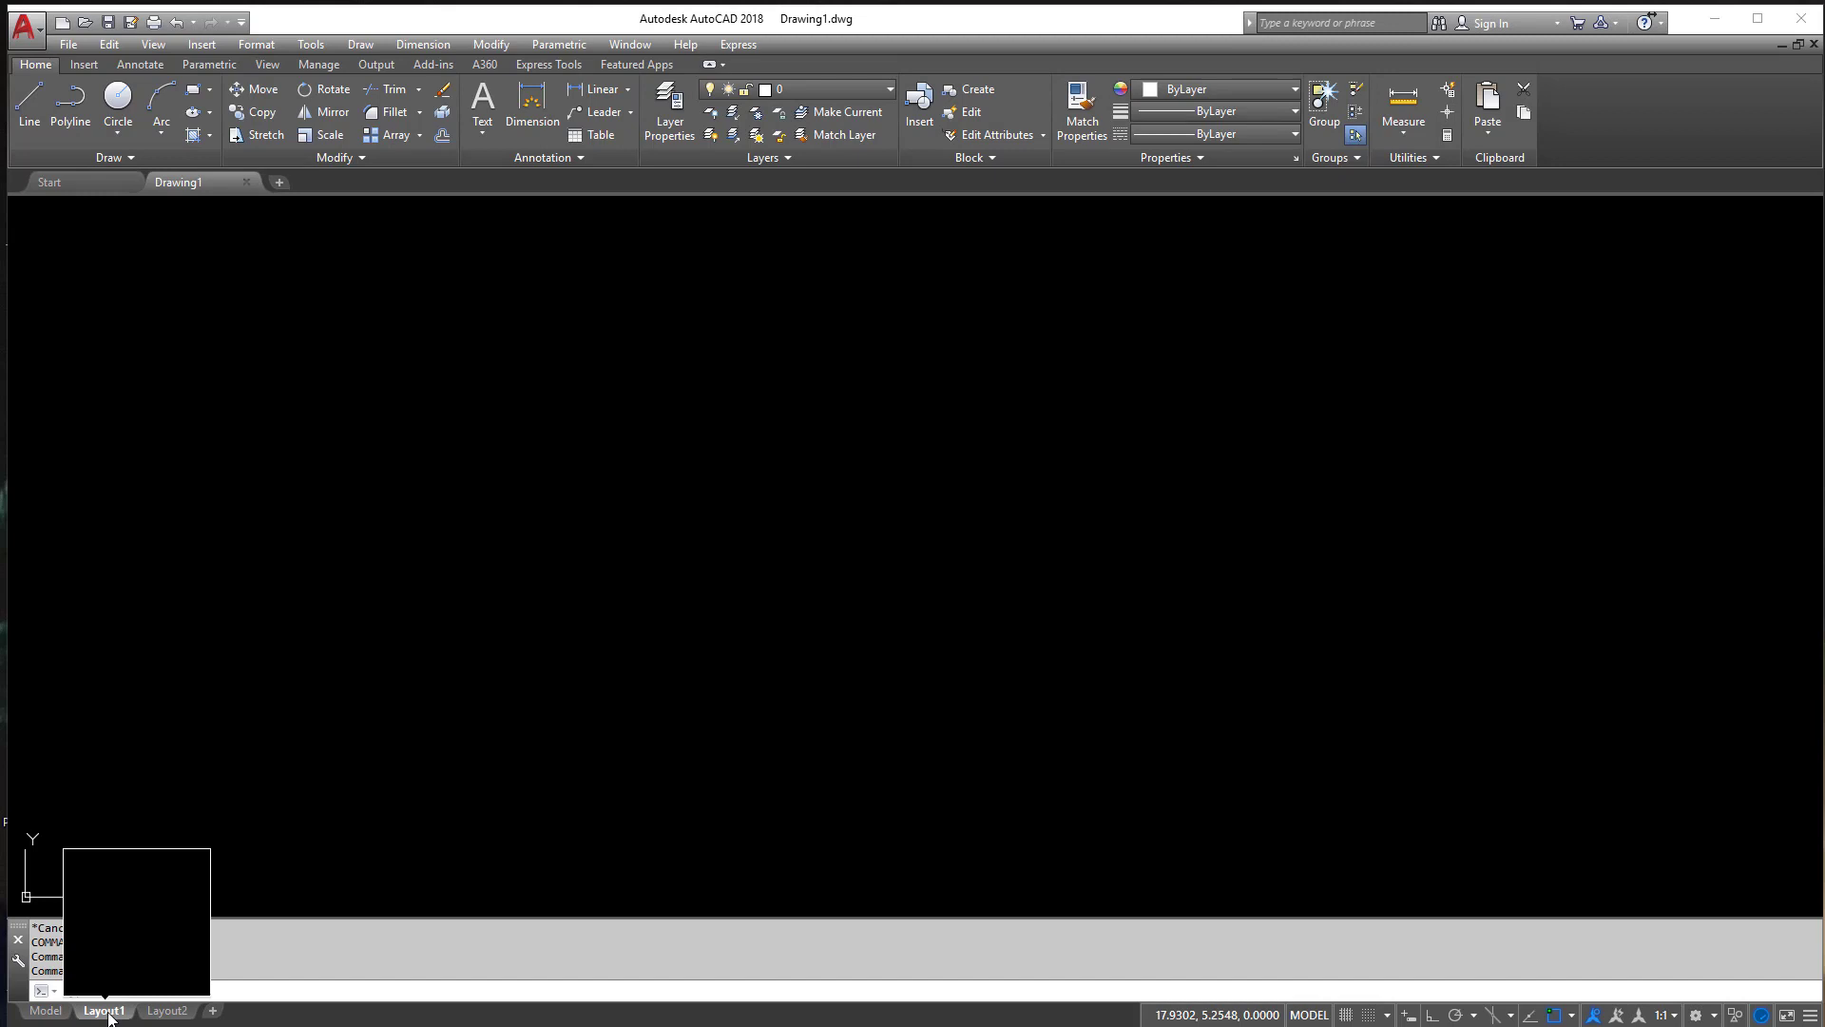
Step: Switch to Layout1 and erase its default viewport
{"action": "left_click", "coordinate": [107, 1011]}
{"action": "left_click", "coordinate": [34, 1013]}
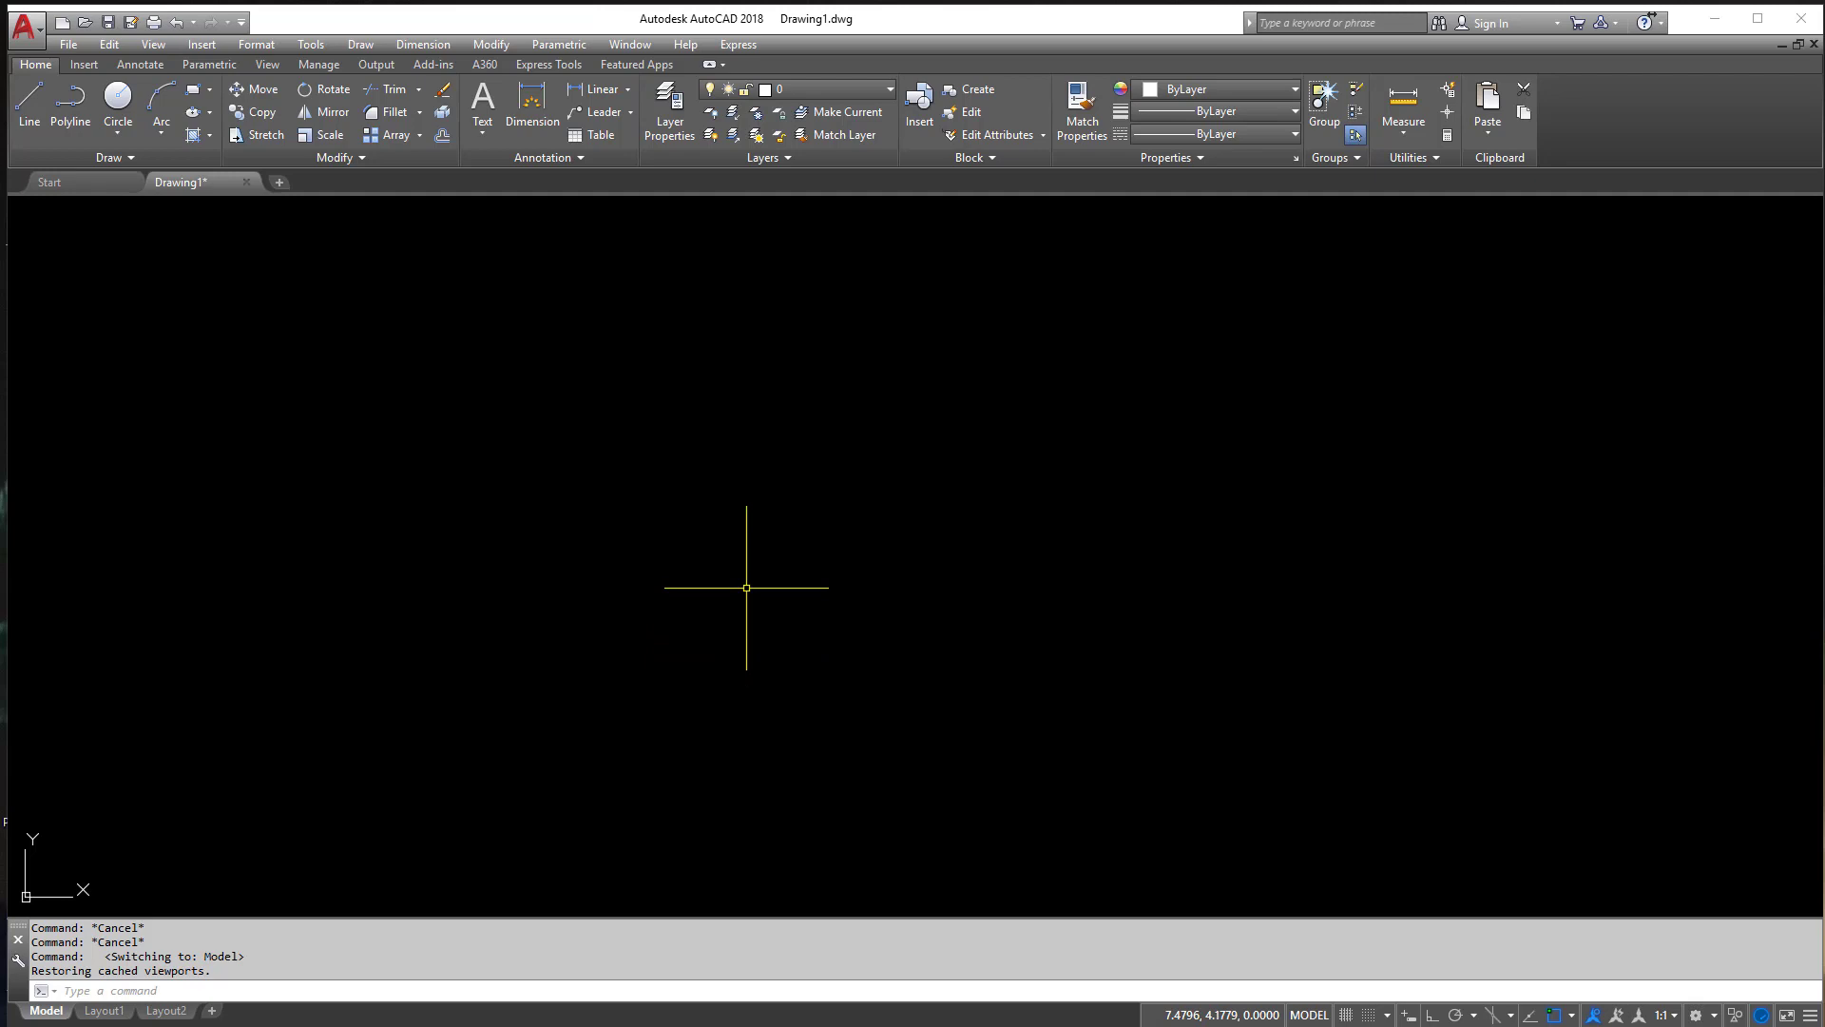
{"action": "left_click", "coordinate": [104, 1011]}
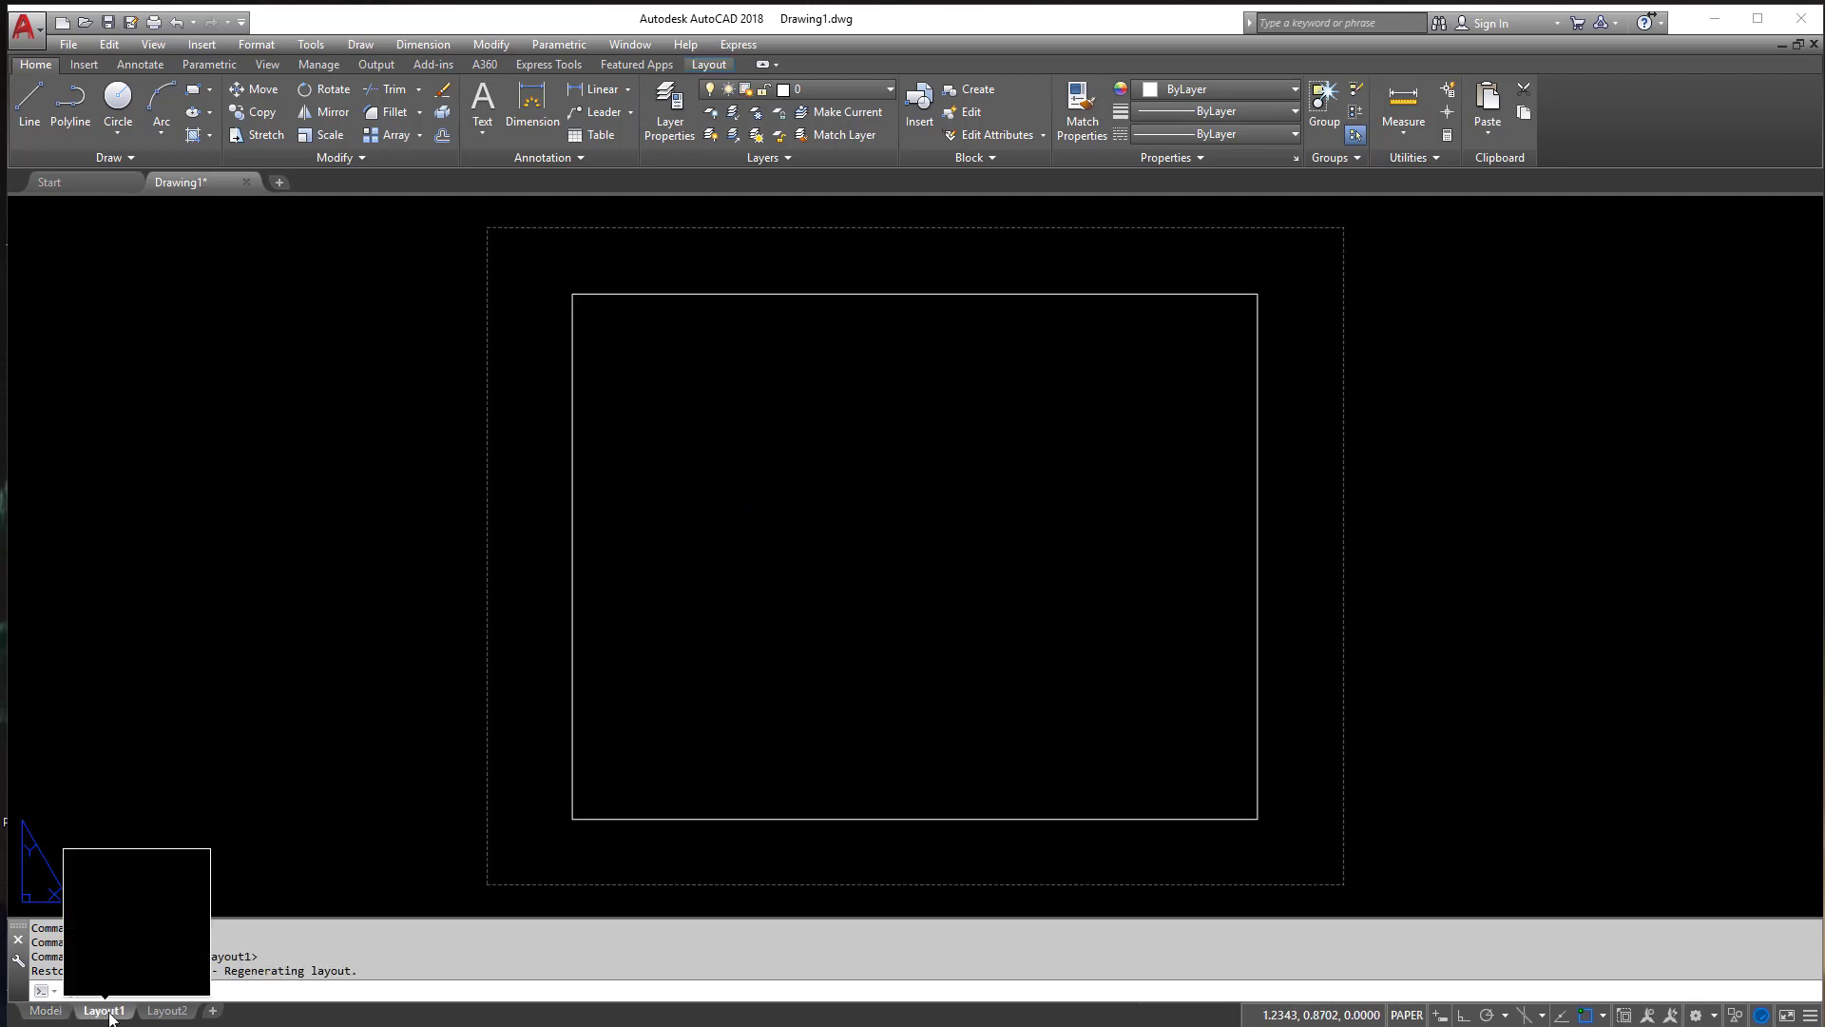
{"action": "left_click", "coordinate": [881, 434]}
{"action": "left_click", "coordinate": [510, 632]}
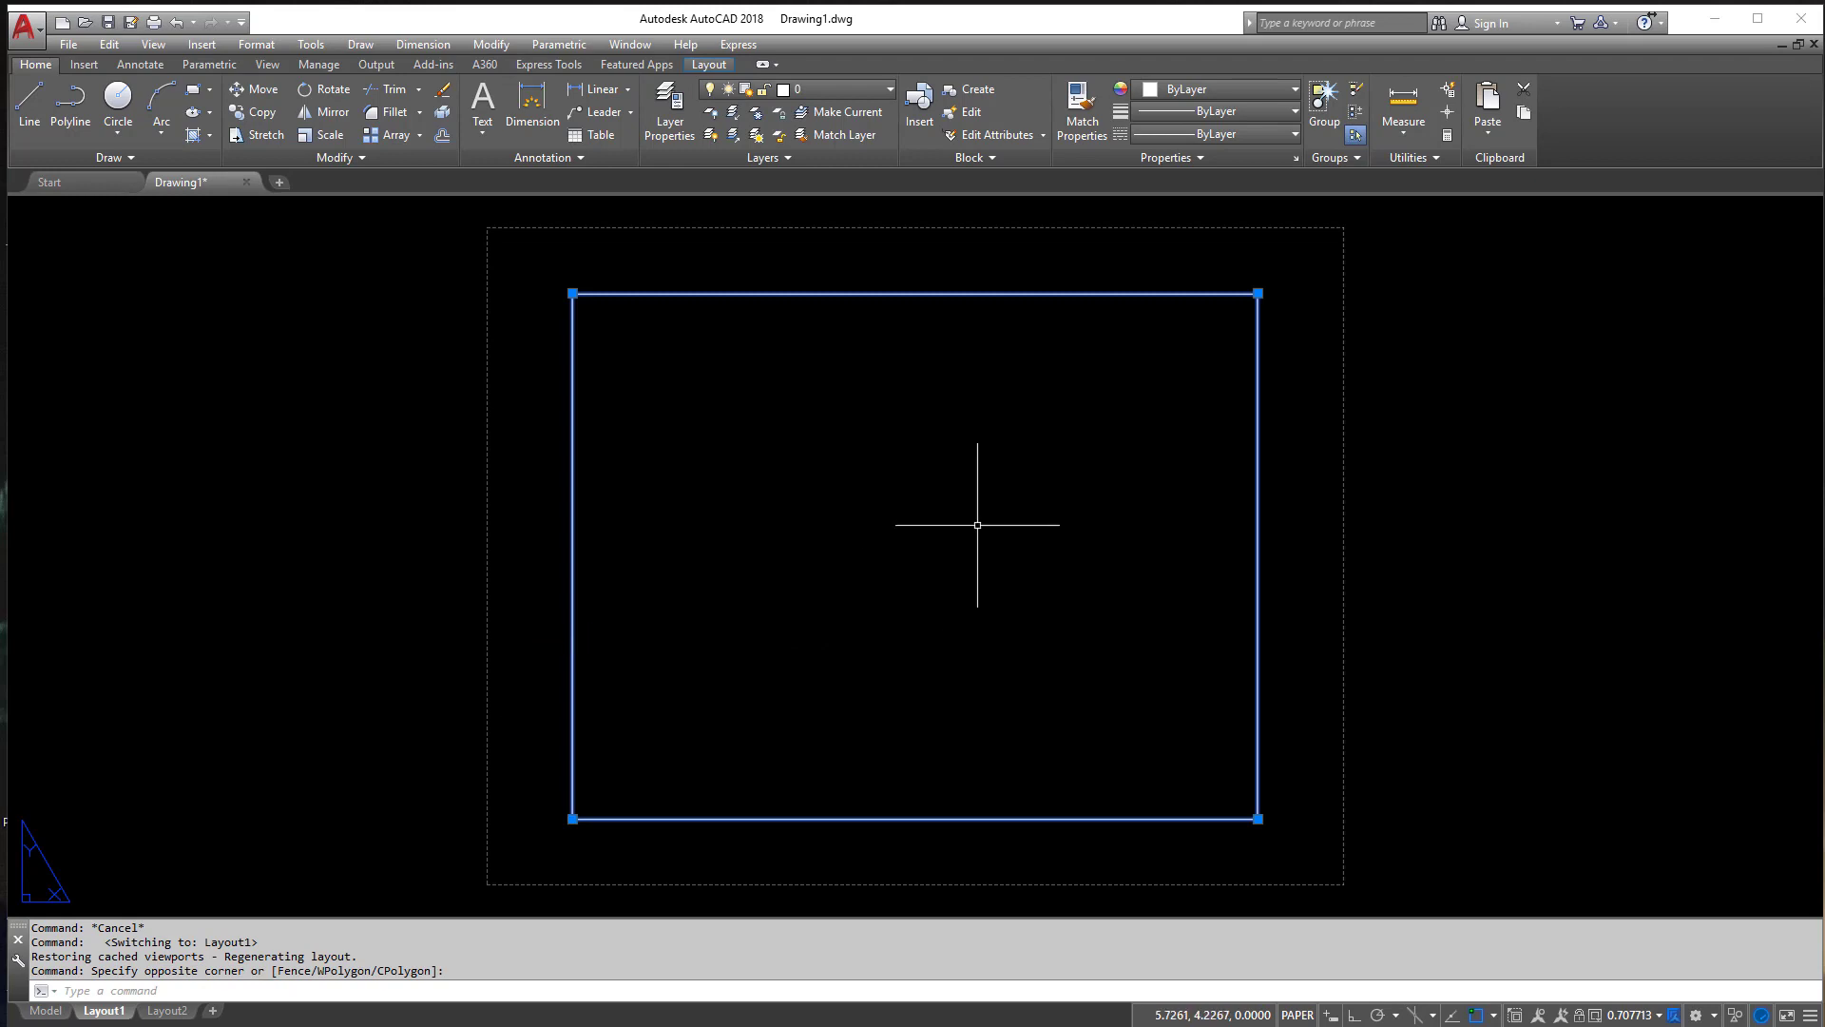
{"action": "left_click", "coordinate": [1136, 701]}
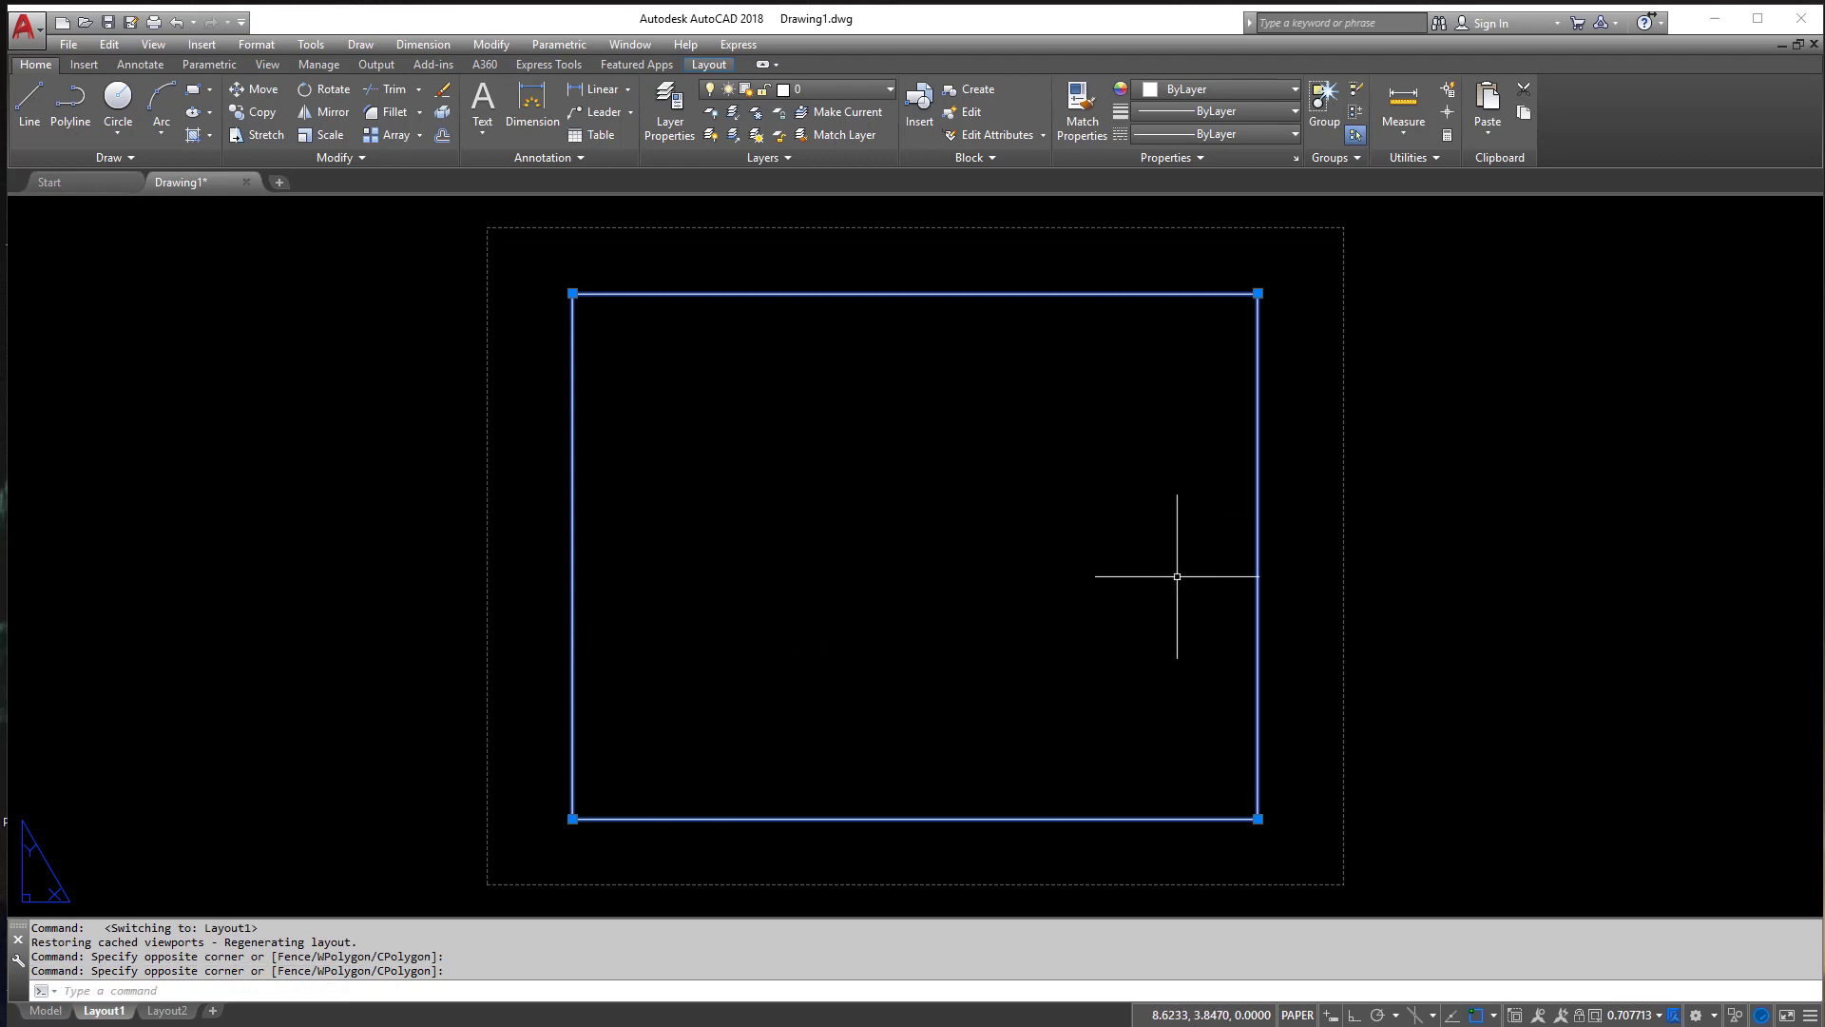
{"action": "key", "text": "Delete"}
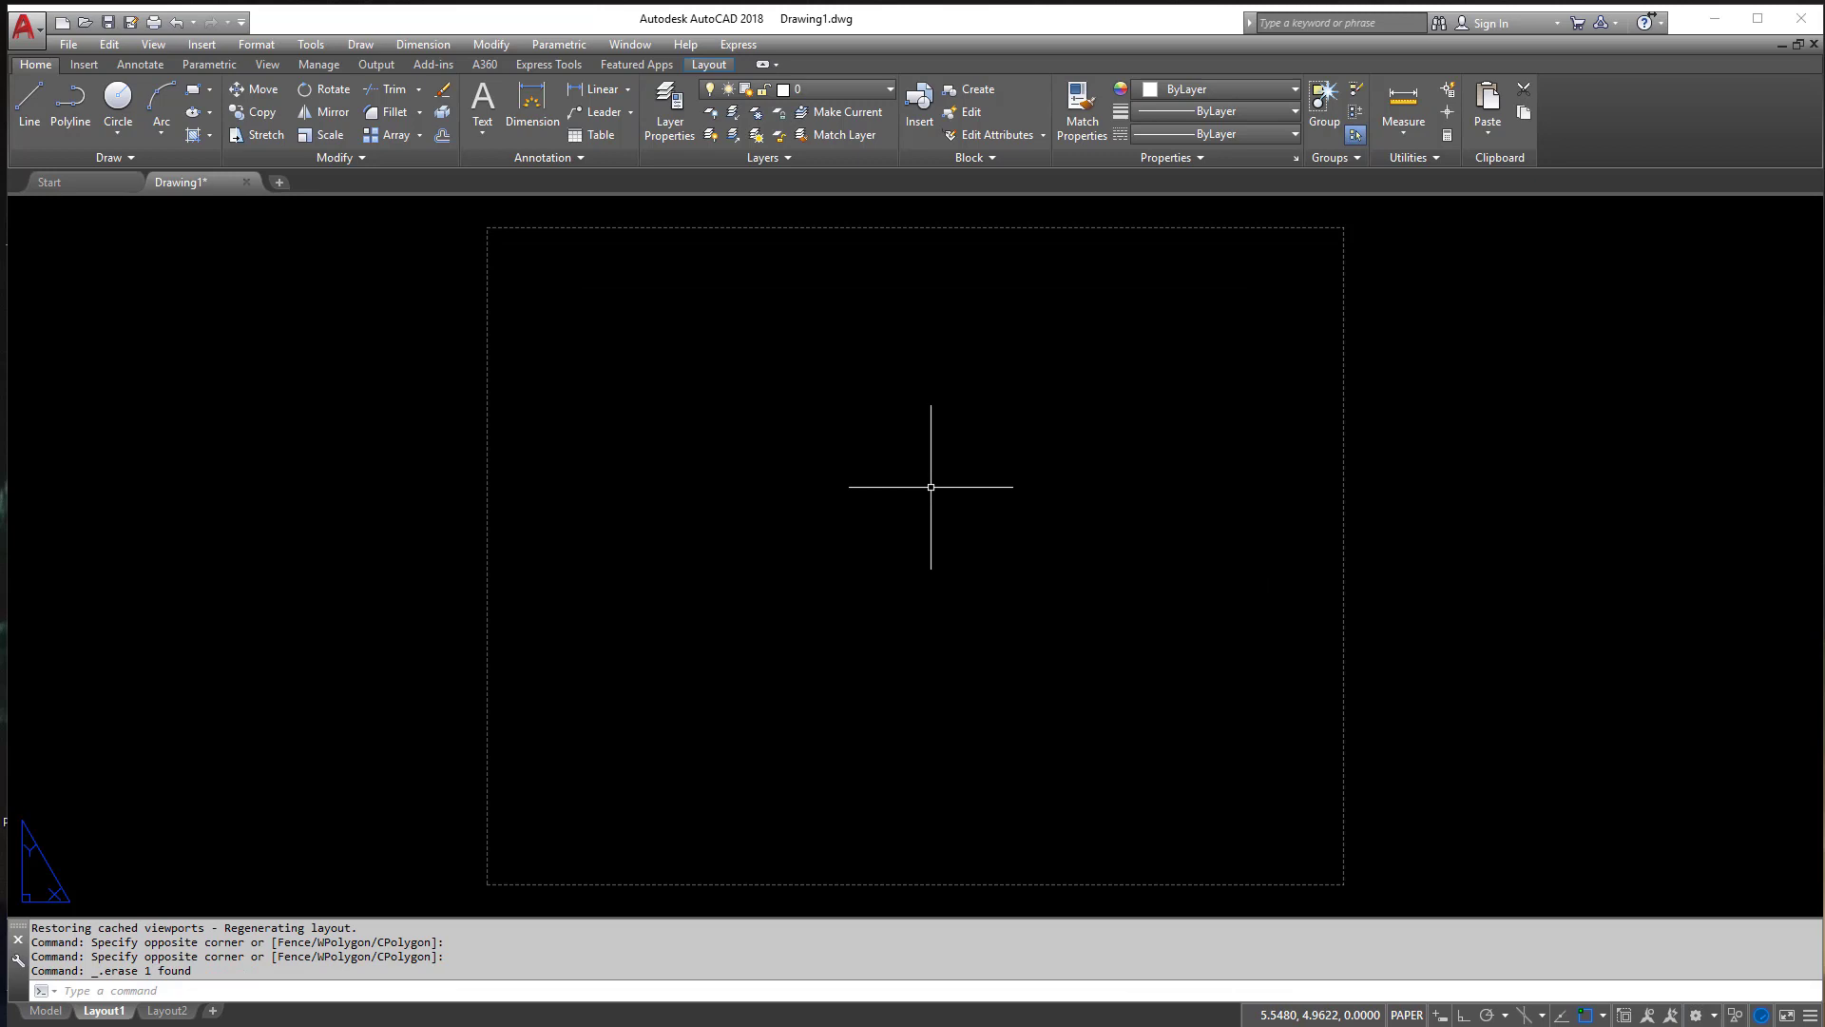
Step: Start the Insert command and browse to the plain 24X36 title block drawing
{"action": "type", "text": "i"}
{"action": "key", "text": "Return"}
{"action": "left_click", "coordinate": [1089, 411]}
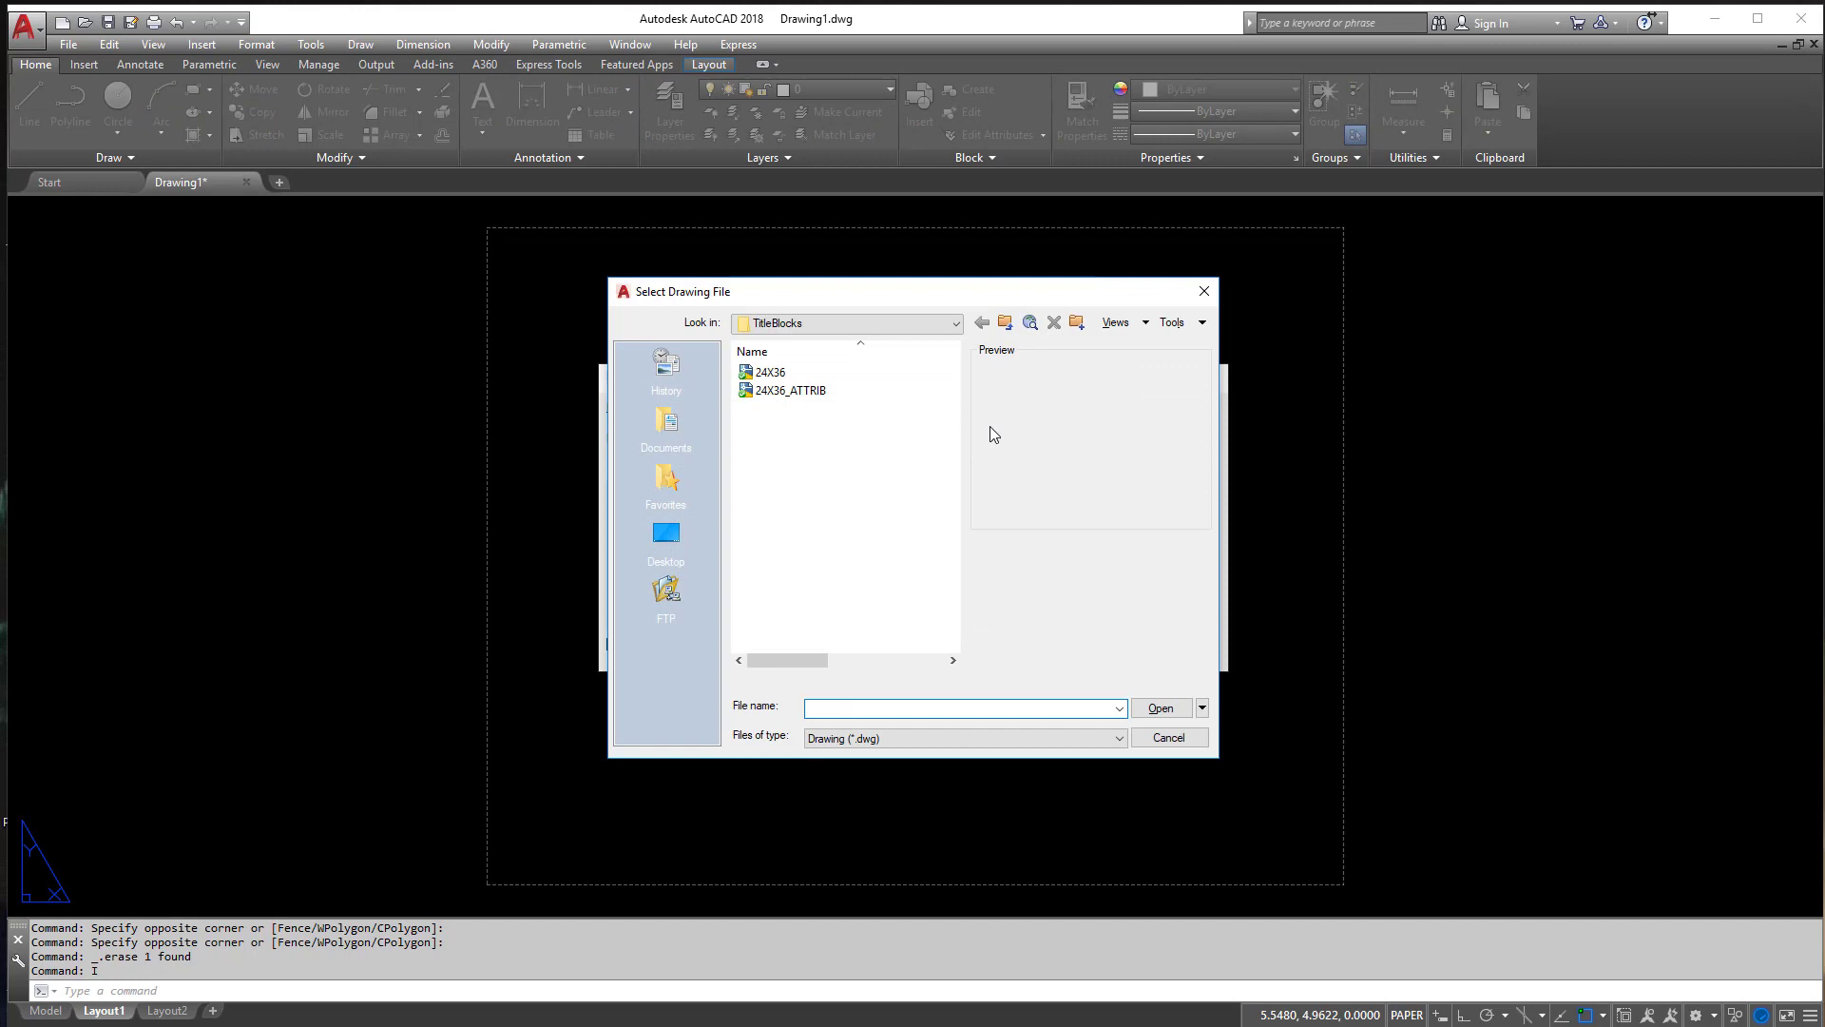
{"action": "left_click", "coordinate": [826, 393]}
{"action": "left_click", "coordinate": [777, 376]}
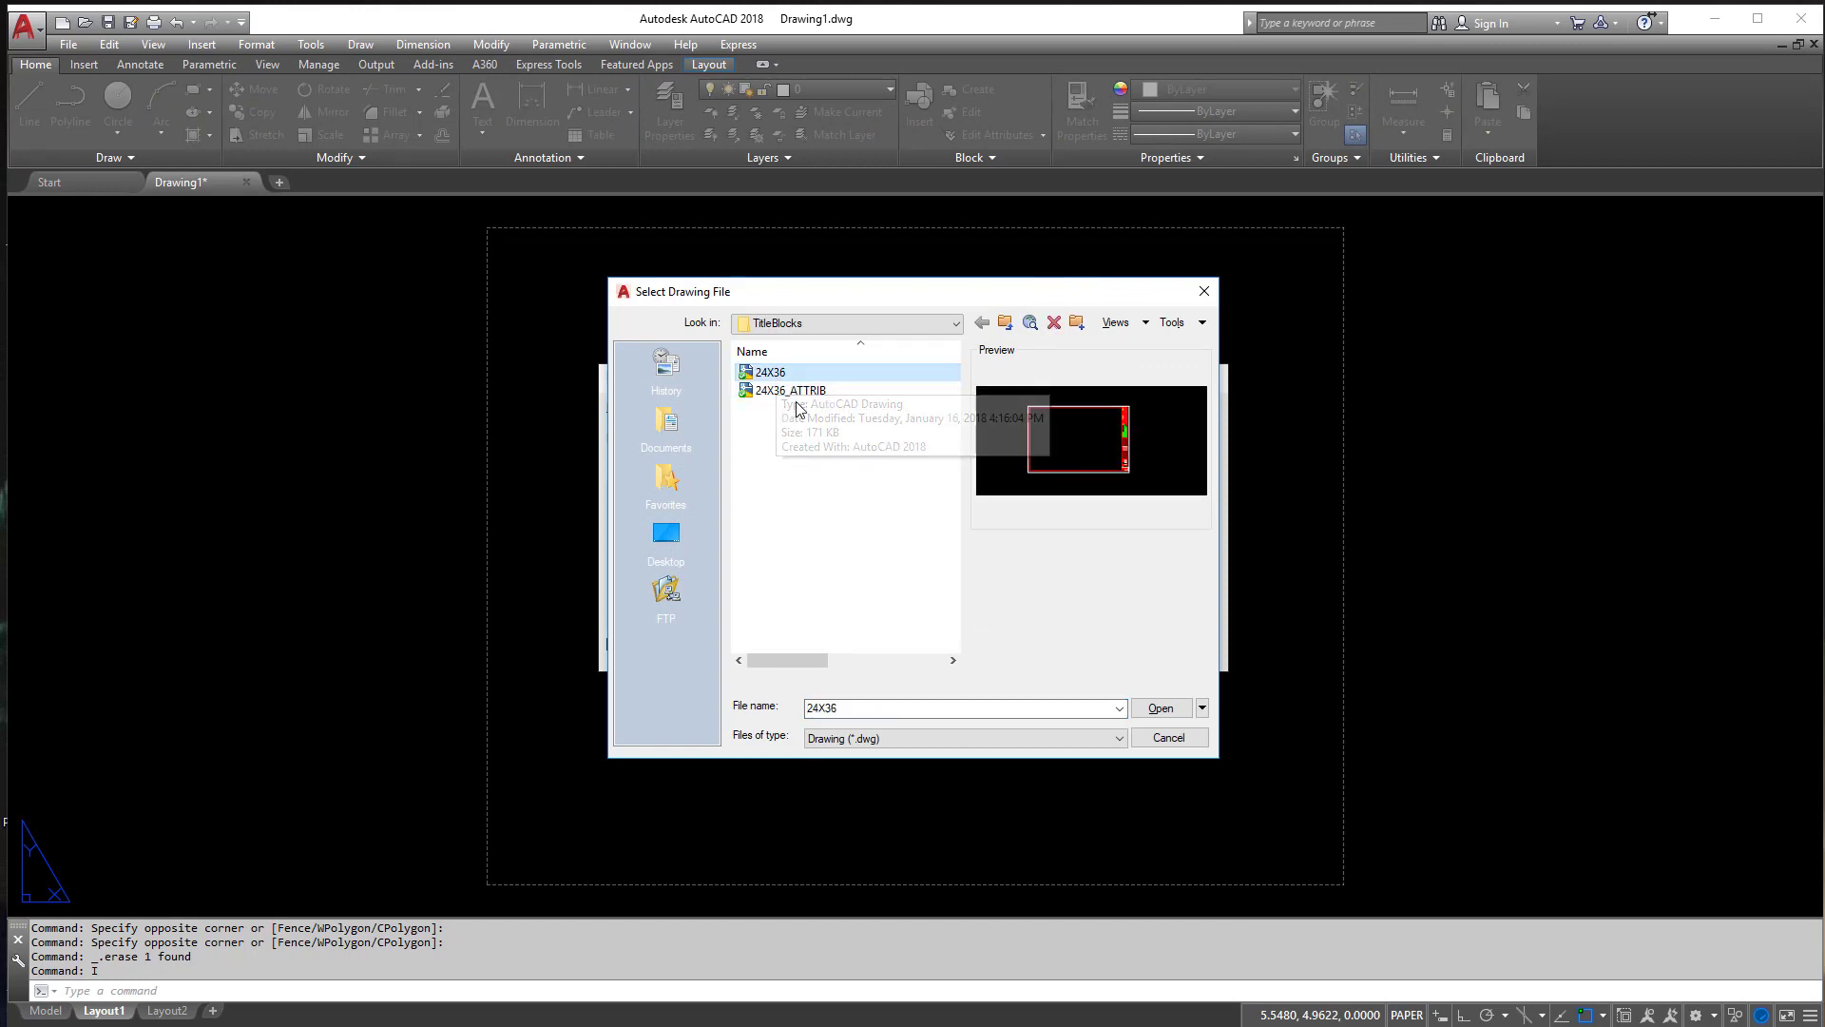
{"action": "left_click", "coordinate": [789, 392]}
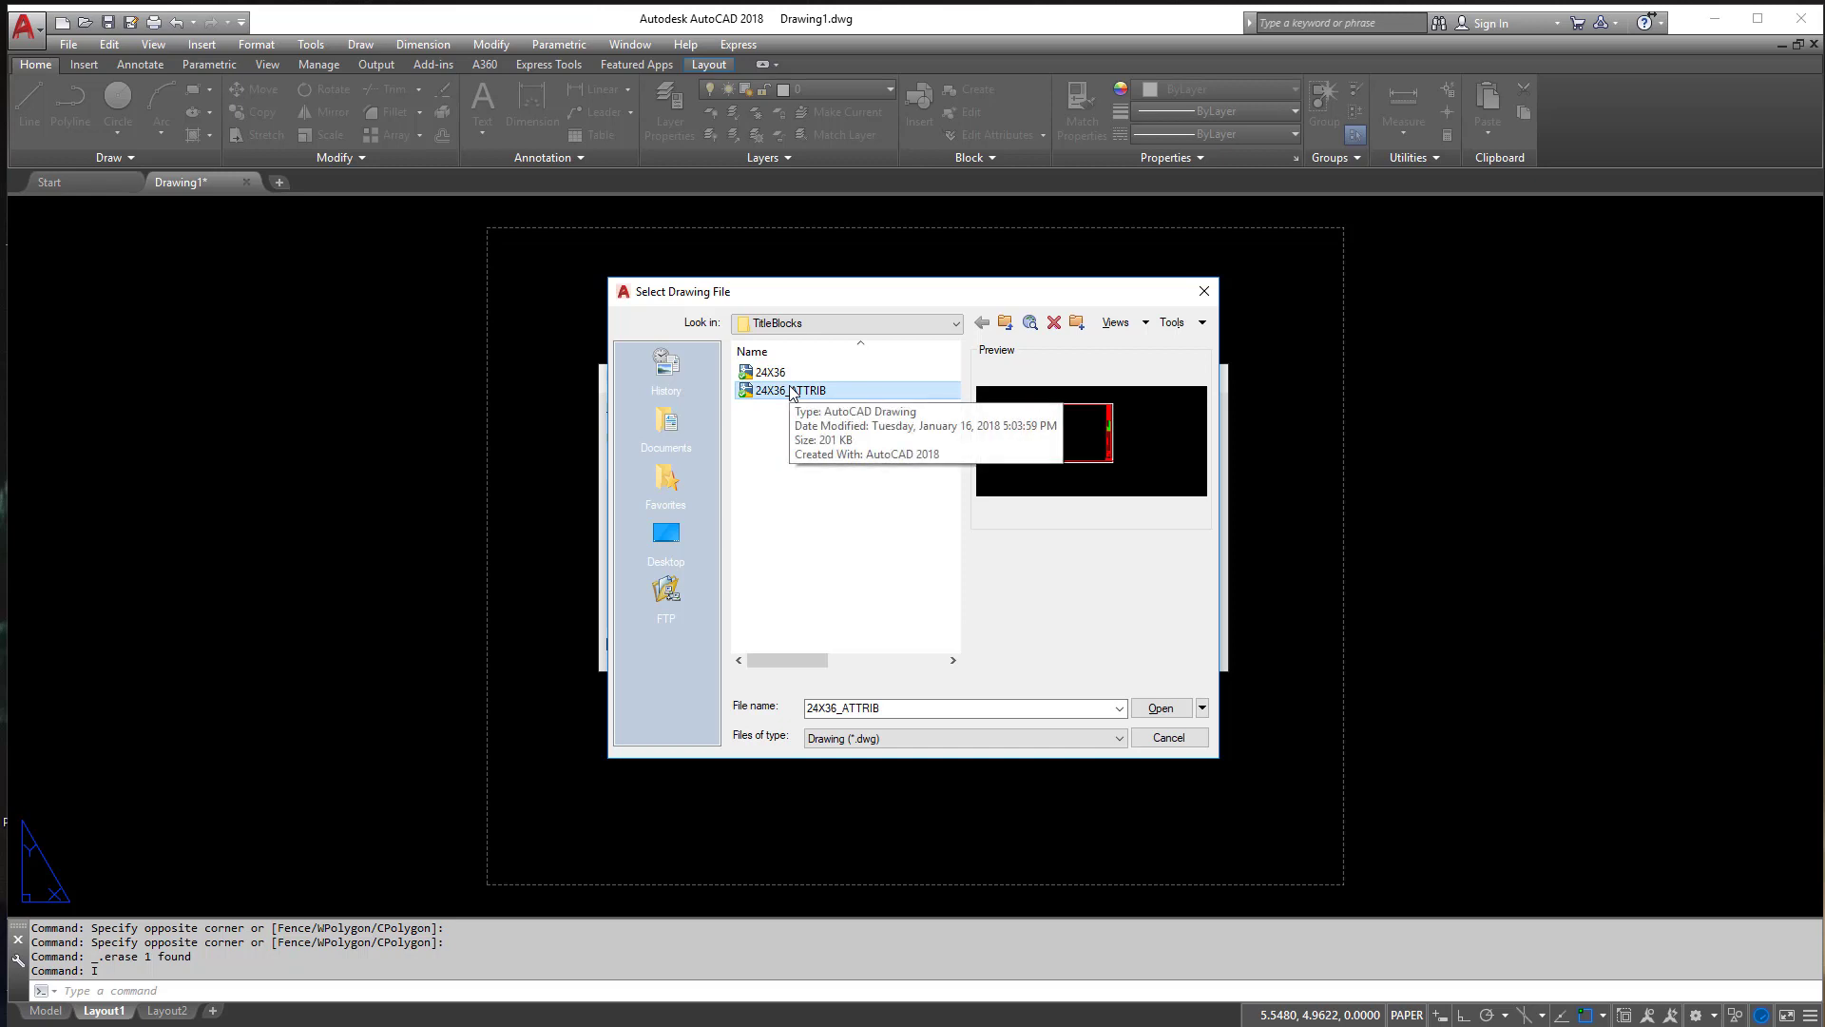
{"action": "left_click", "coordinate": [779, 373]}
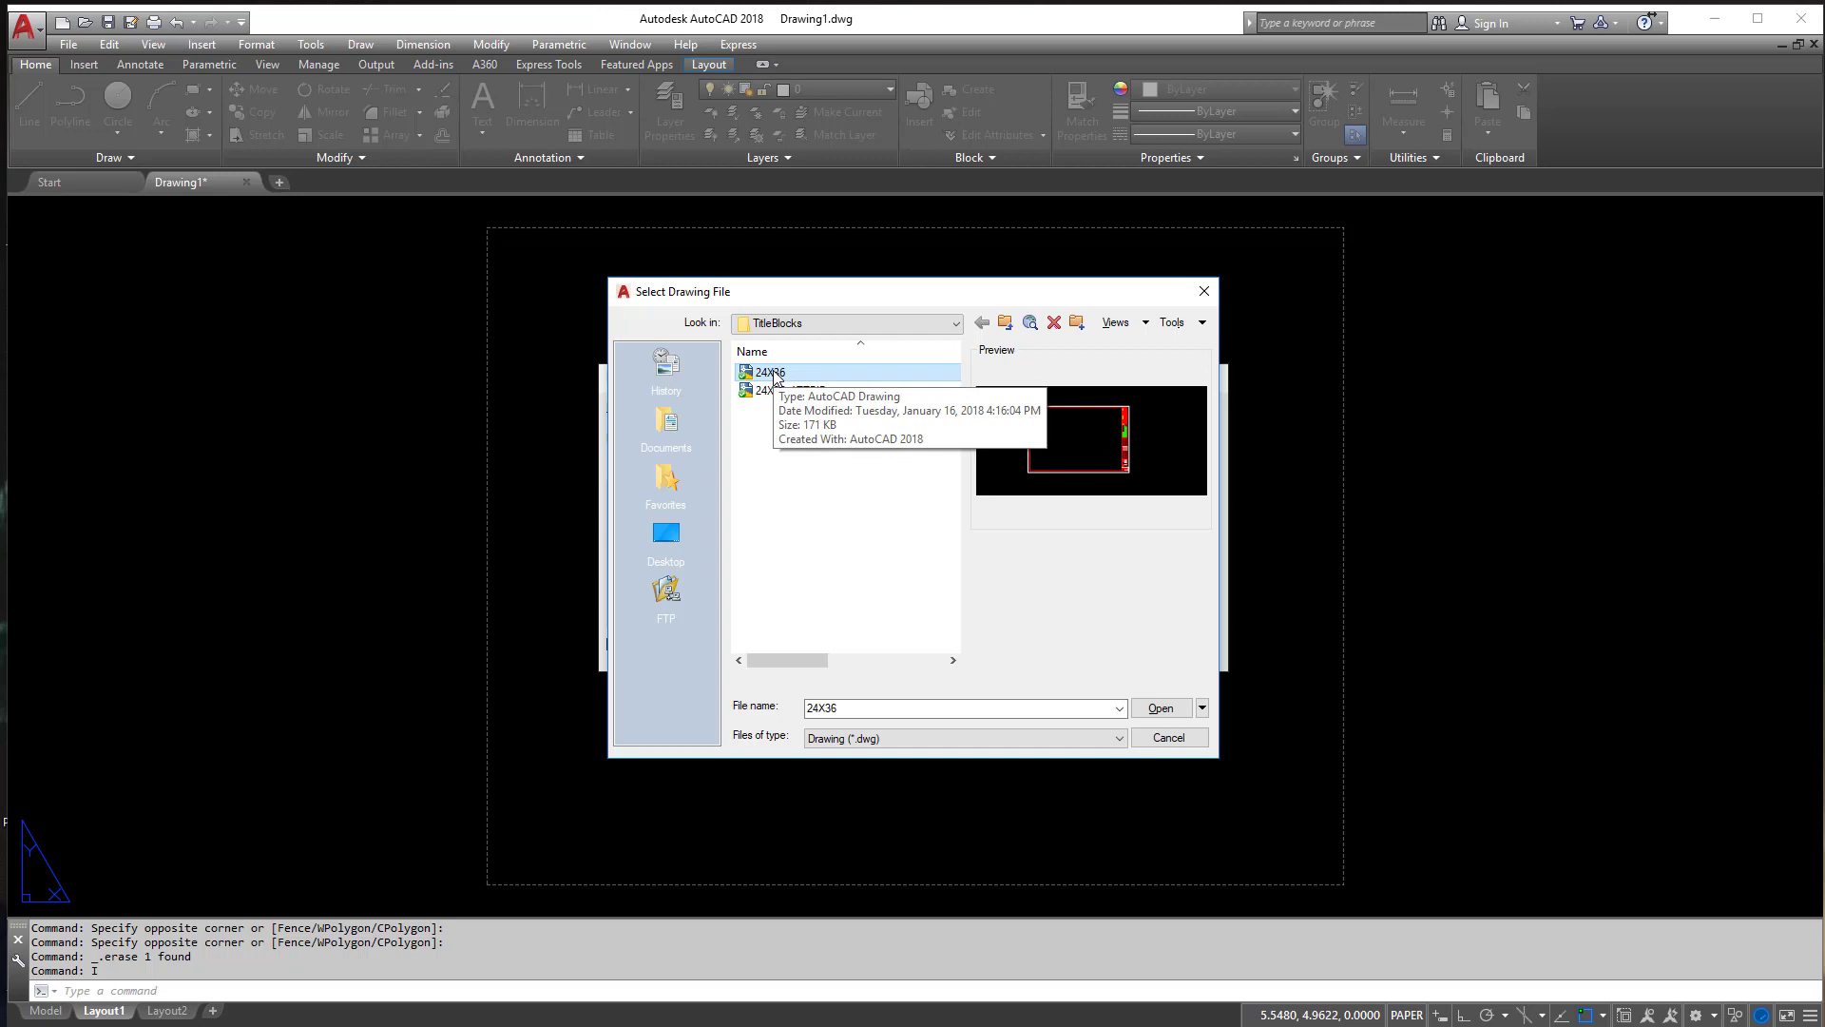
{"action": "double_click", "coordinate": [773, 372]}
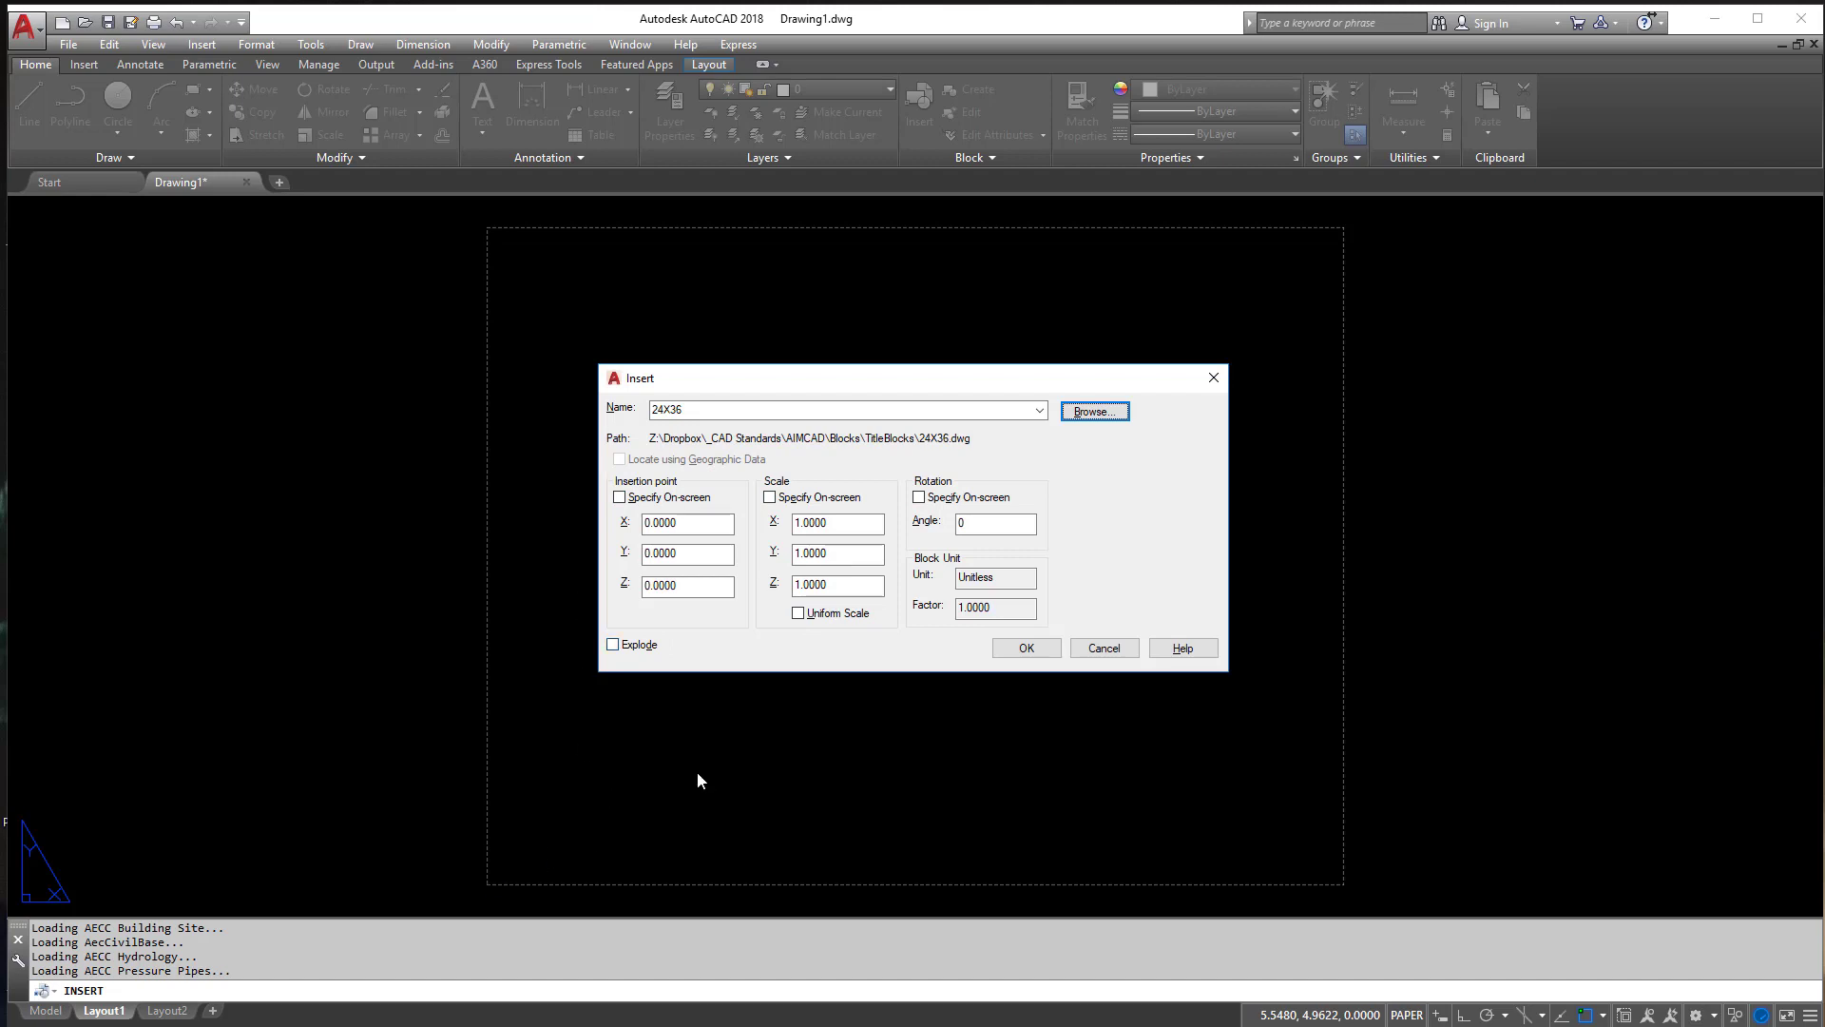
Step: Insert the 24X36 title block at the origin and zoom to extents
{"action": "left_click", "coordinate": [1025, 650]}
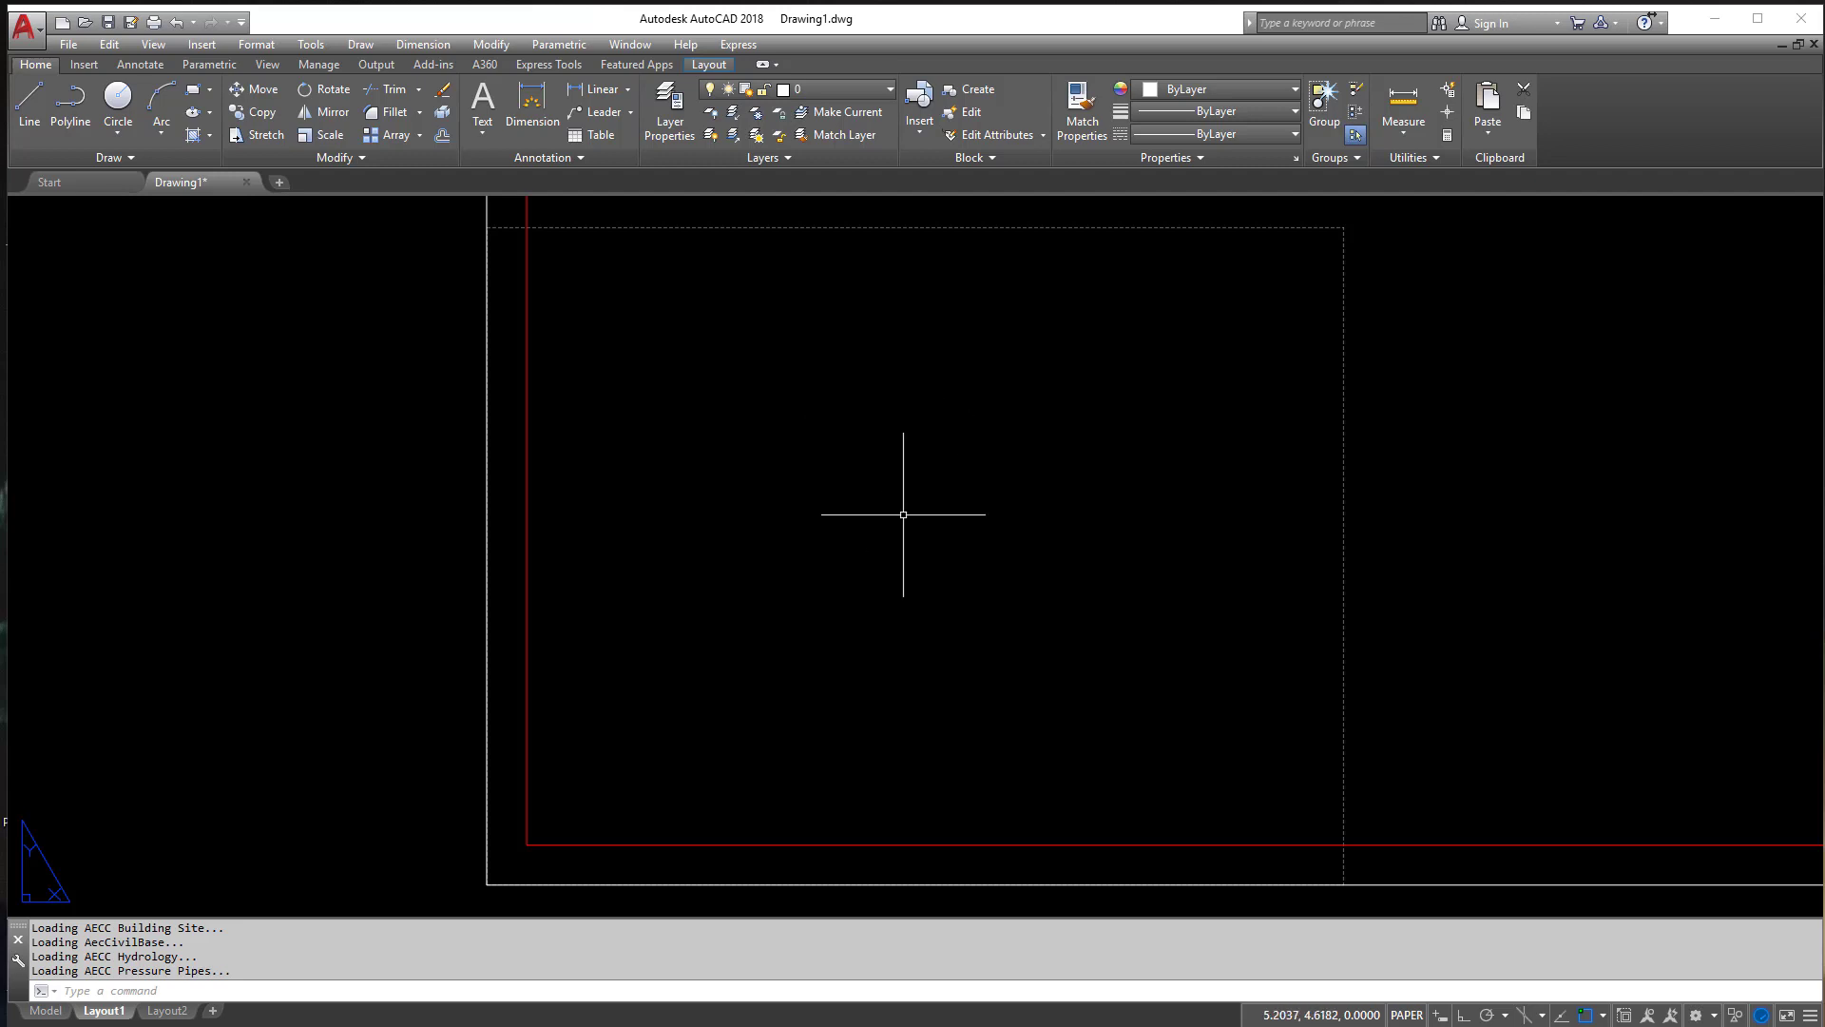
{"action": "type", "text": "z"}
{"action": "key", "text": "Return"}
{"action": "type", "text": "e"}
{"action": "key", "text": "Return"}
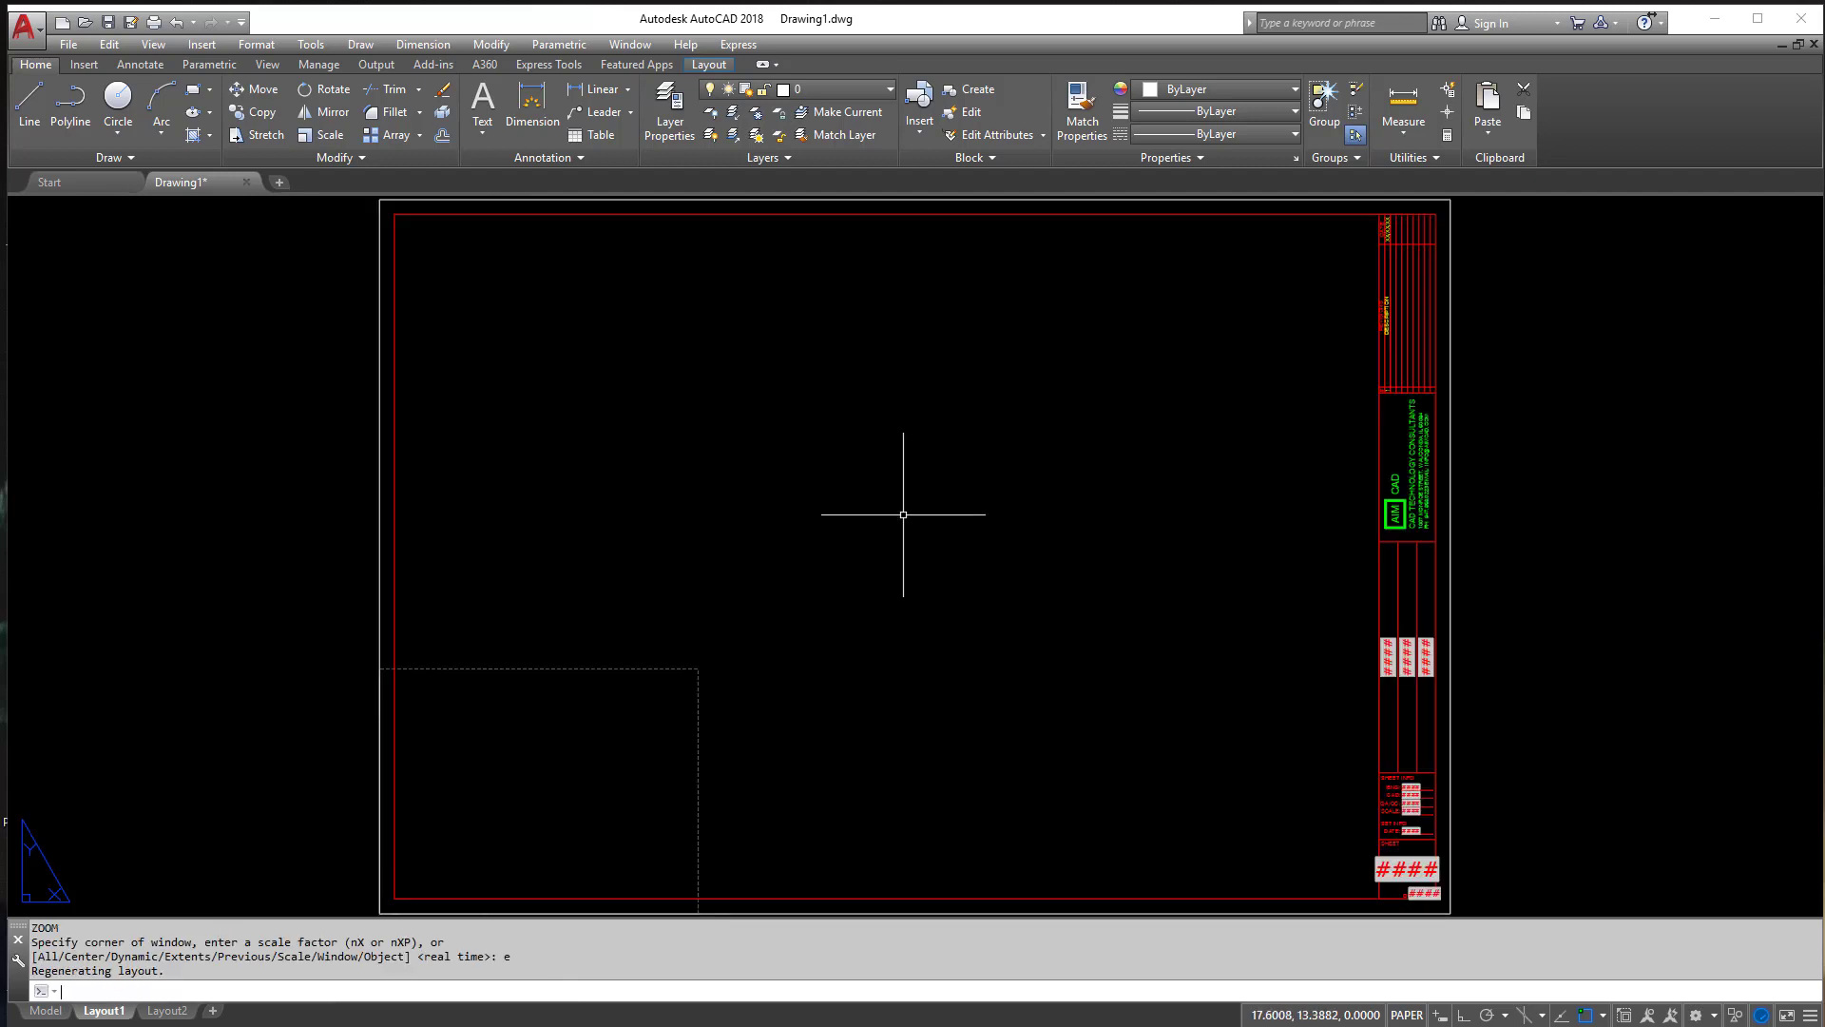
Step: Regenerate the whole layout with REA
{"action": "left_click", "coordinate": [512, 761]}
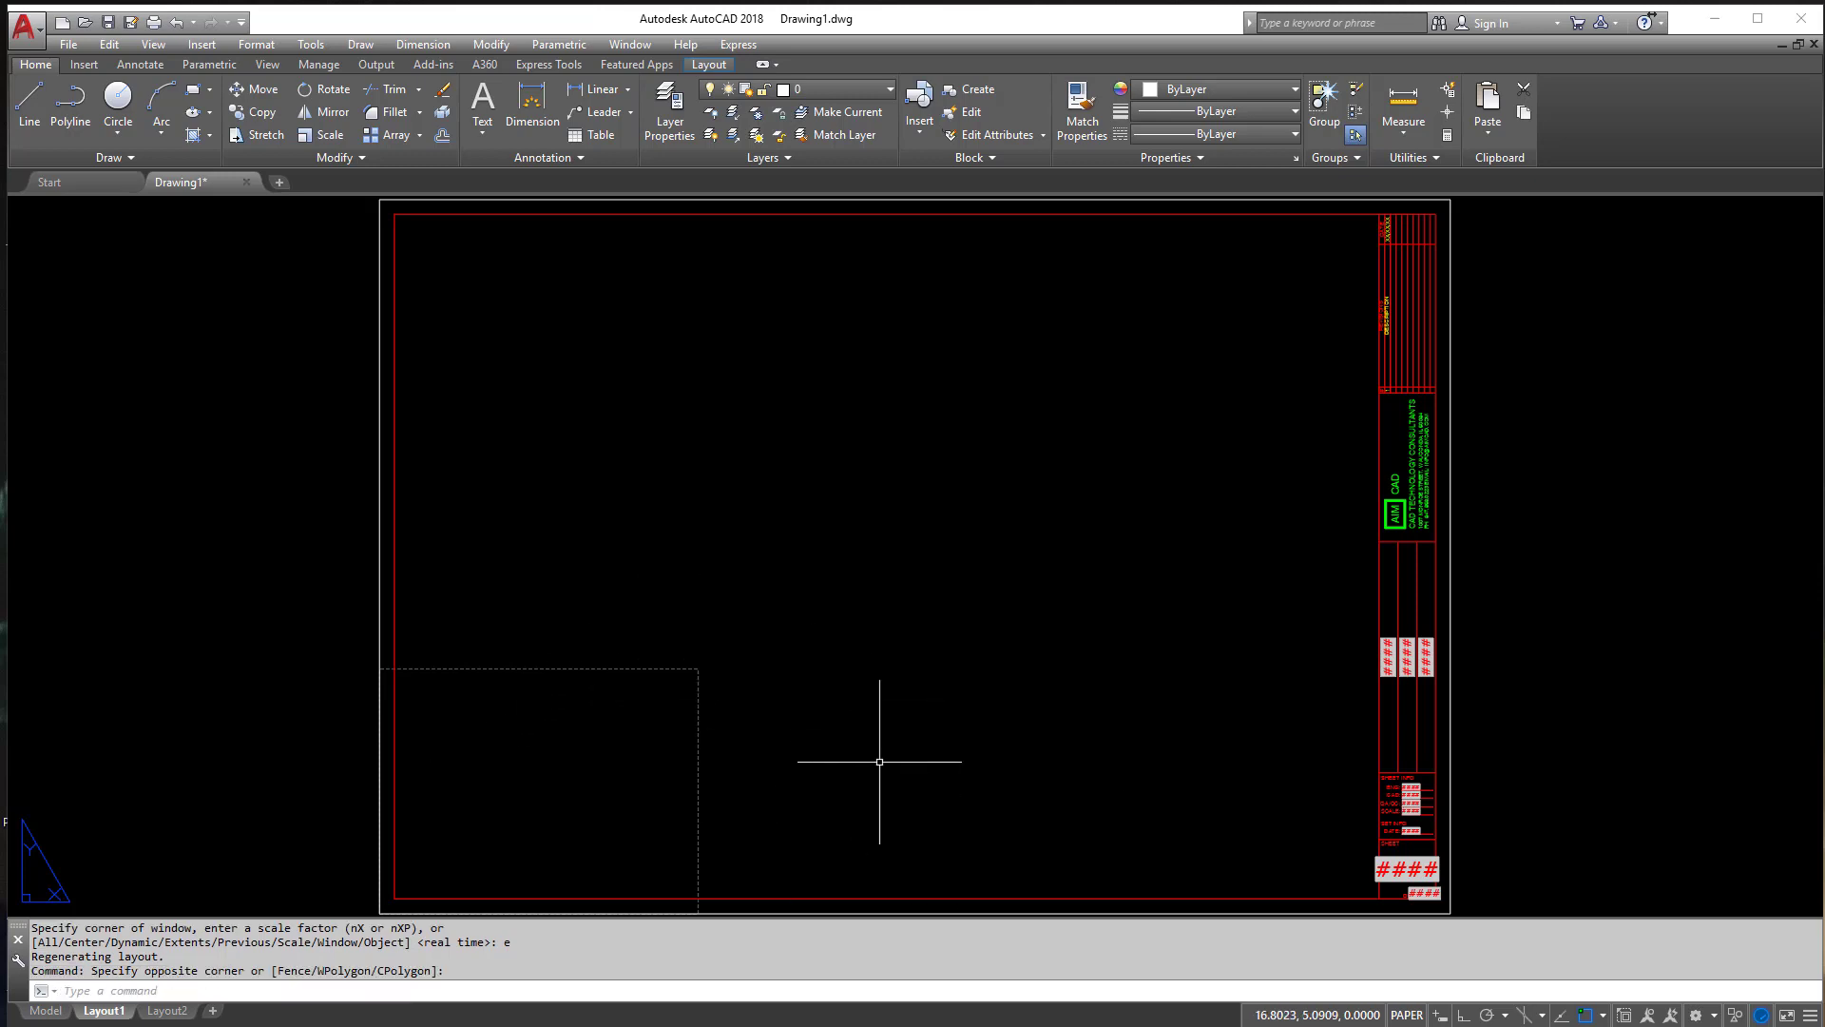
{"action": "type", "text": "REA"}
{"action": "key", "text": "Return"}
{"action": "type", "text": "\\"}
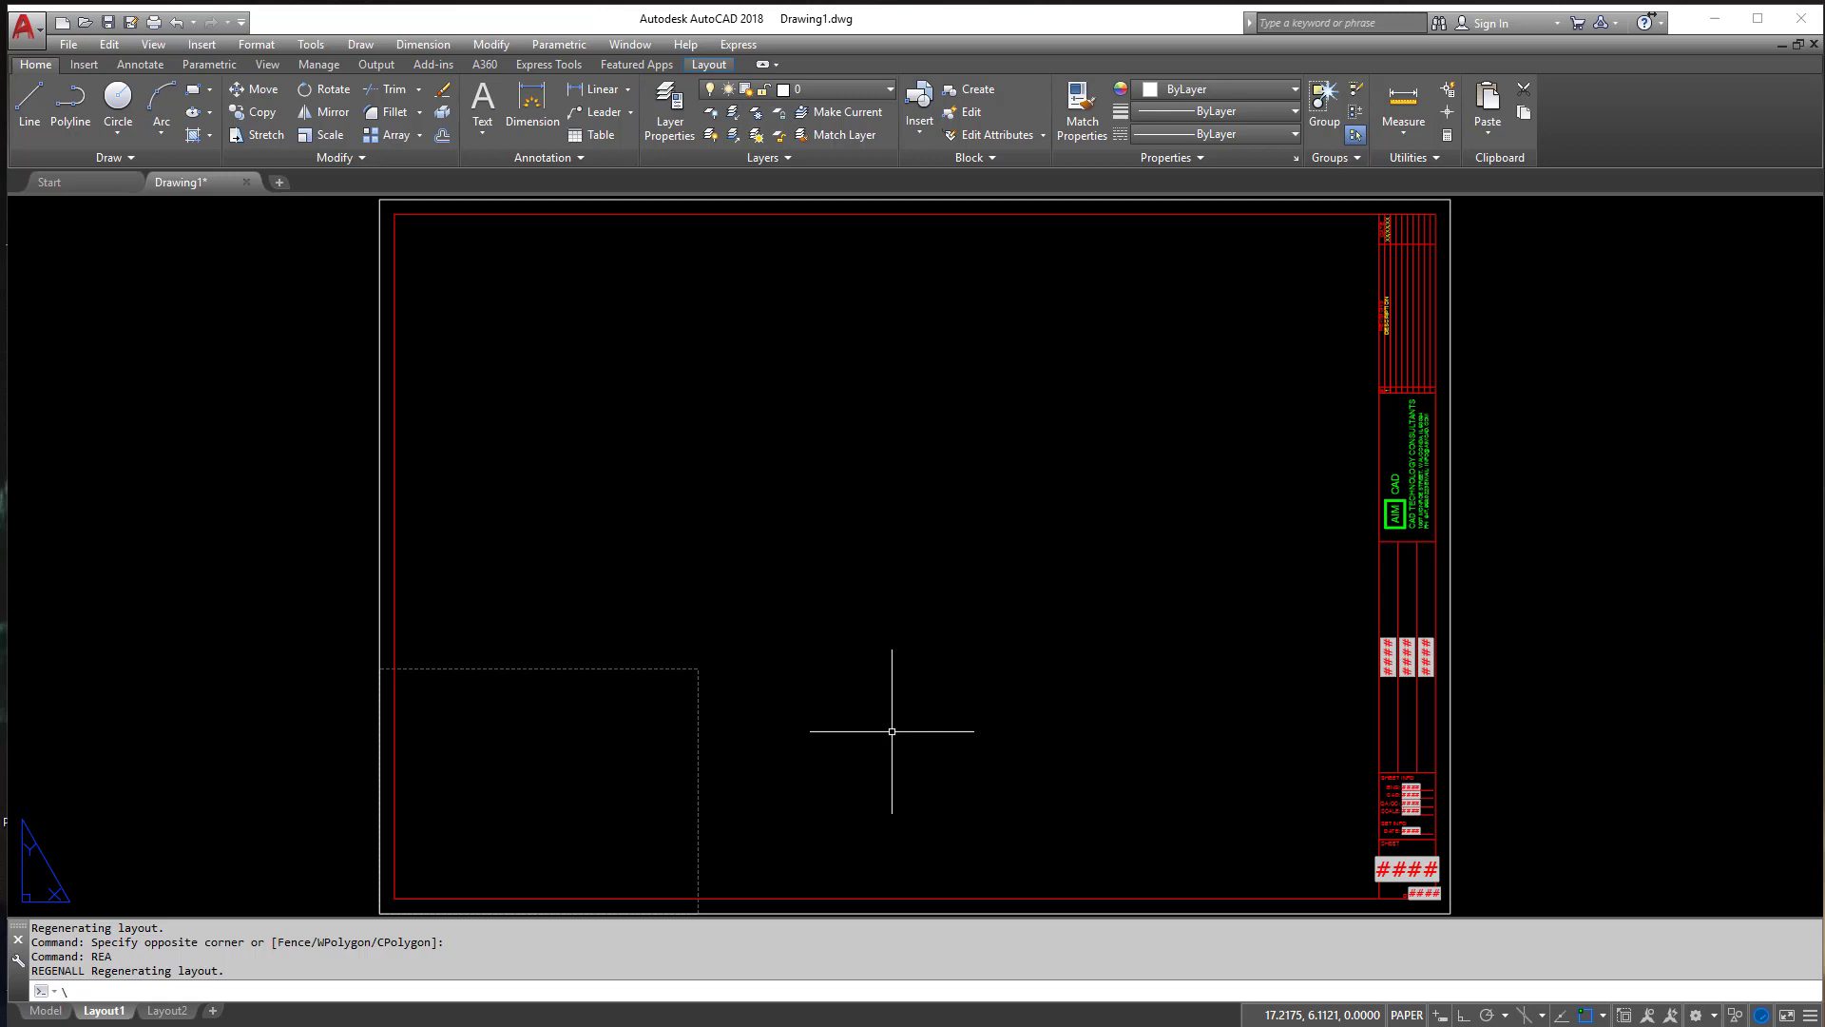
Step: In the Drawing Units dialog, keep the length type on Decimal after trying Architectural
{"action": "type", "text": "units"}
{"action": "key", "text": "Return"}
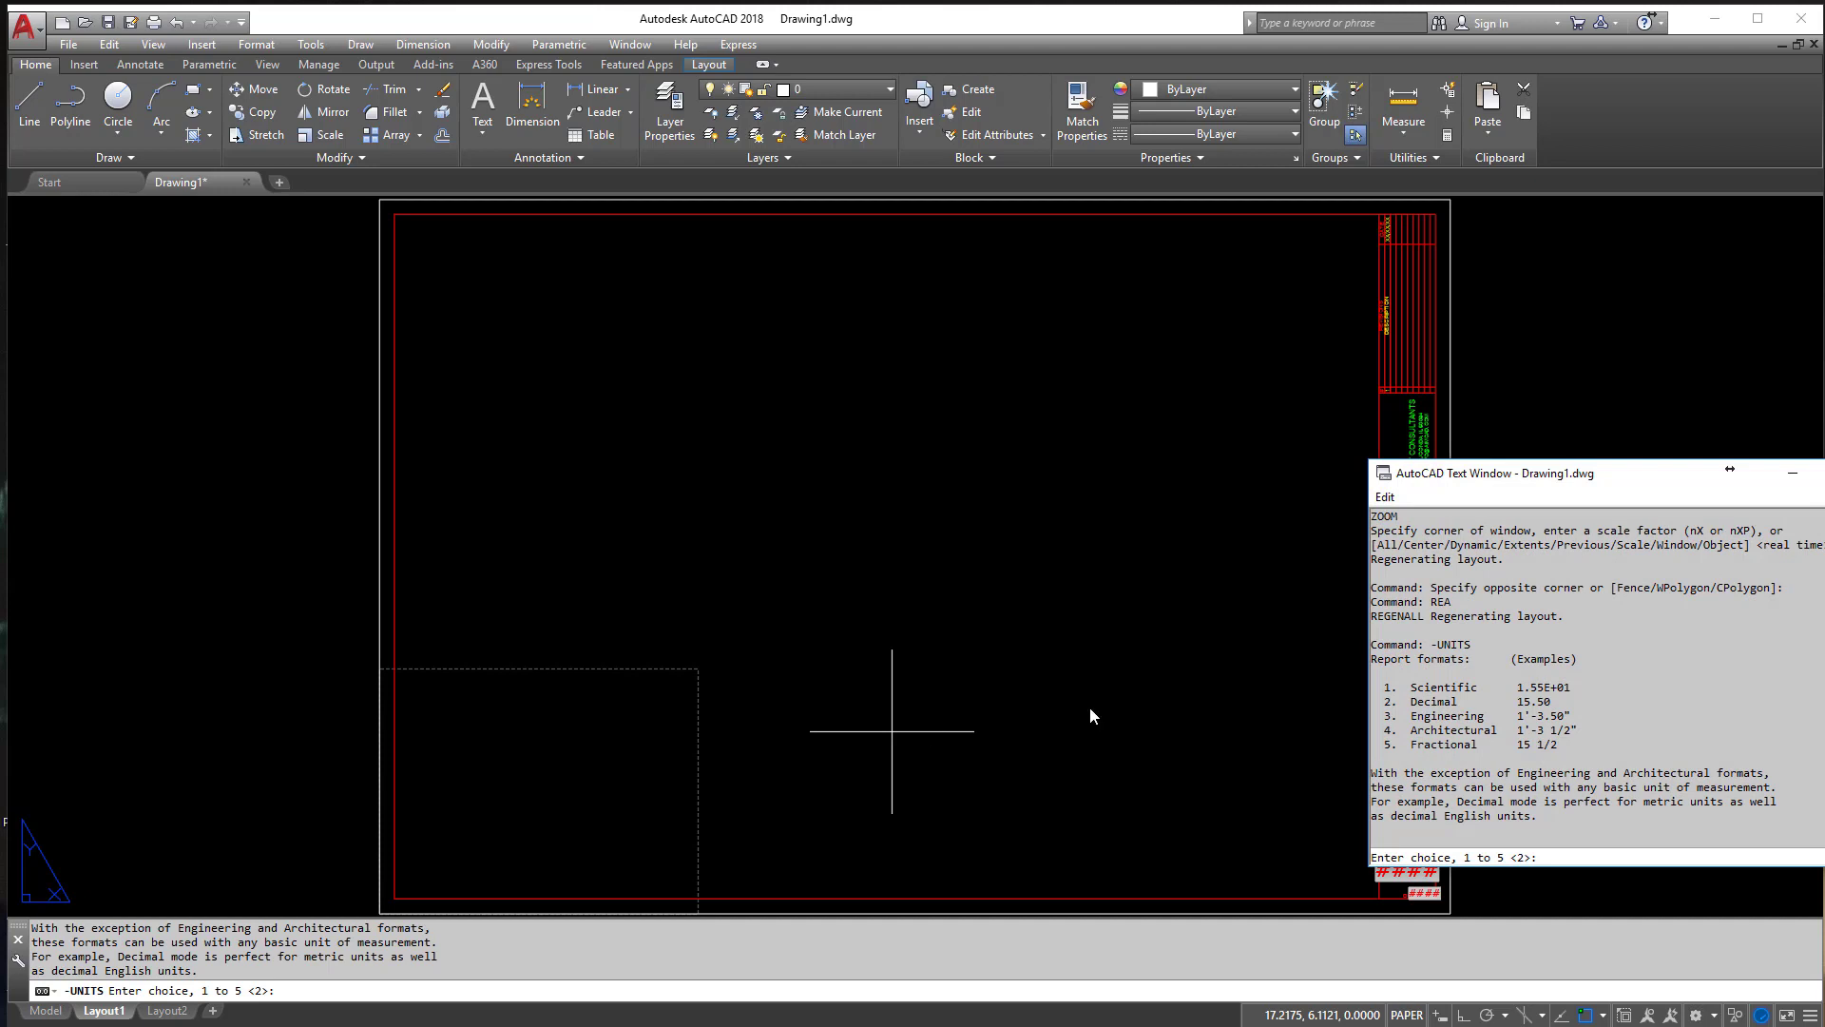
{"action": "key", "text": "F2"}
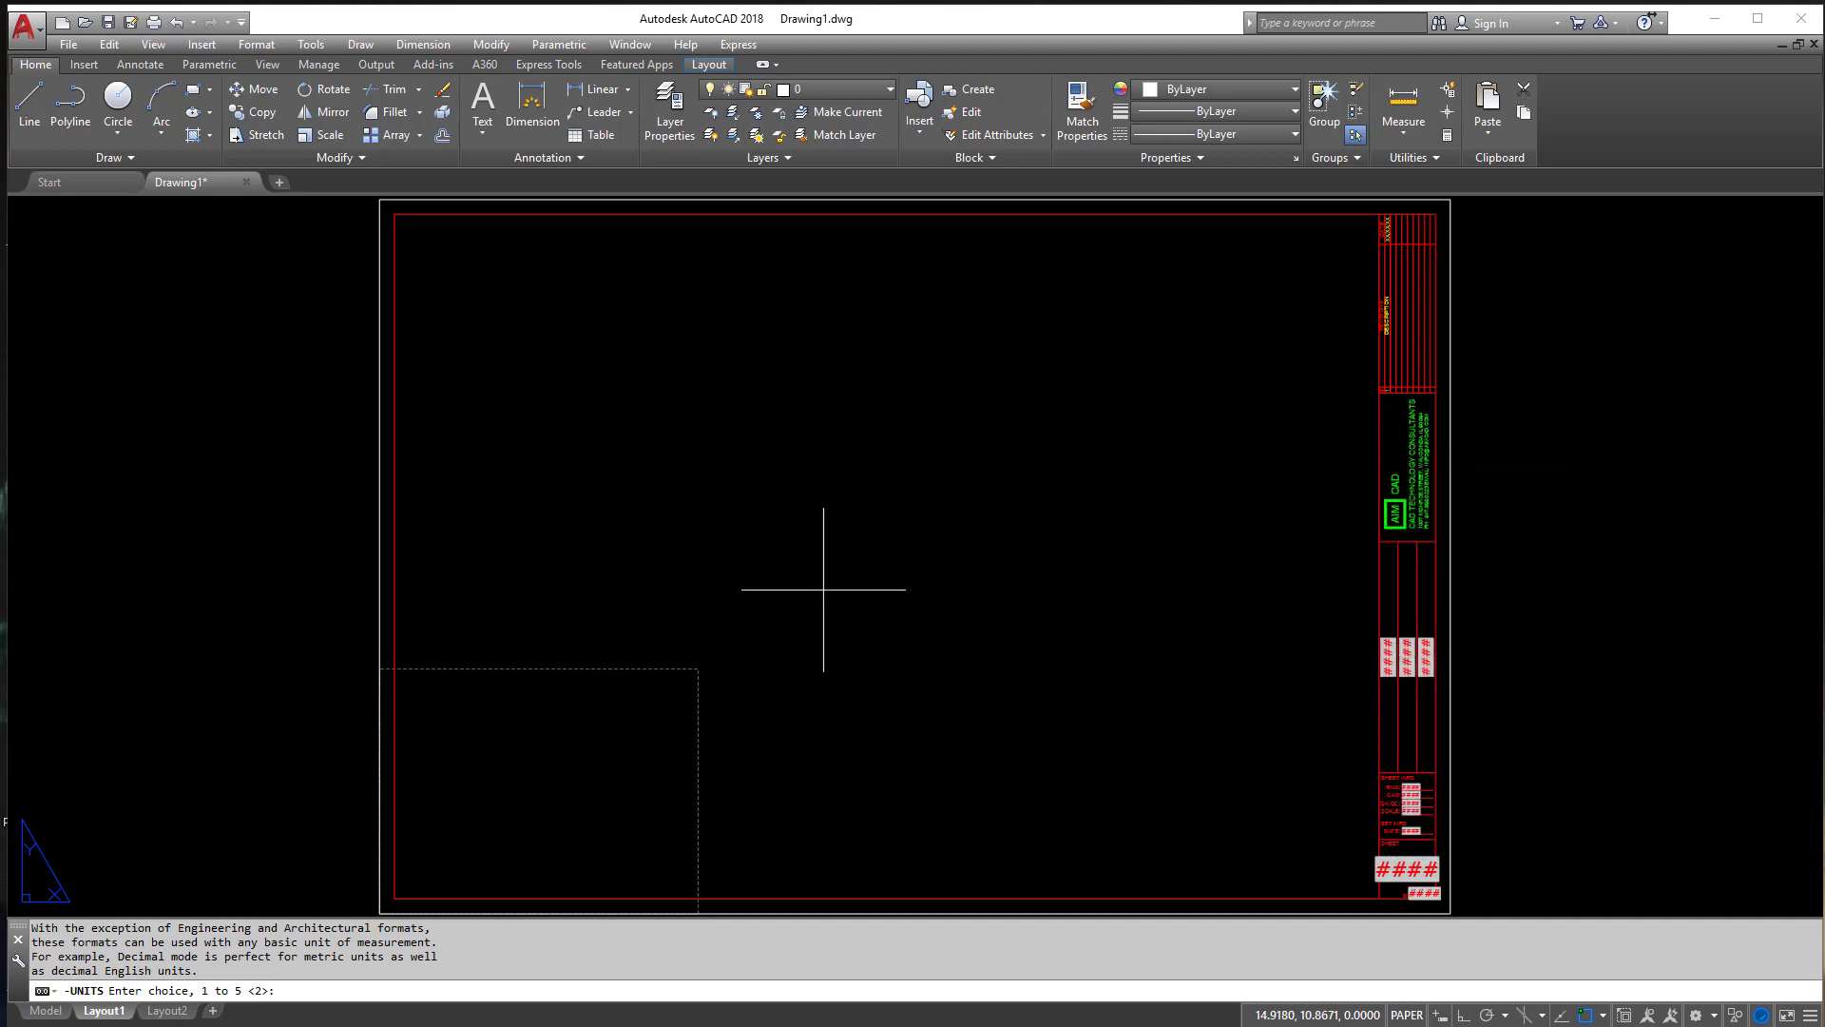
{"action": "key", "text": "Escape"}
{"action": "key", "text": "Escape"}
{"action": "key", "text": "Escape"}
{"action": "key", "text": "Escape"}
{"action": "type", "text": "UNITS"}
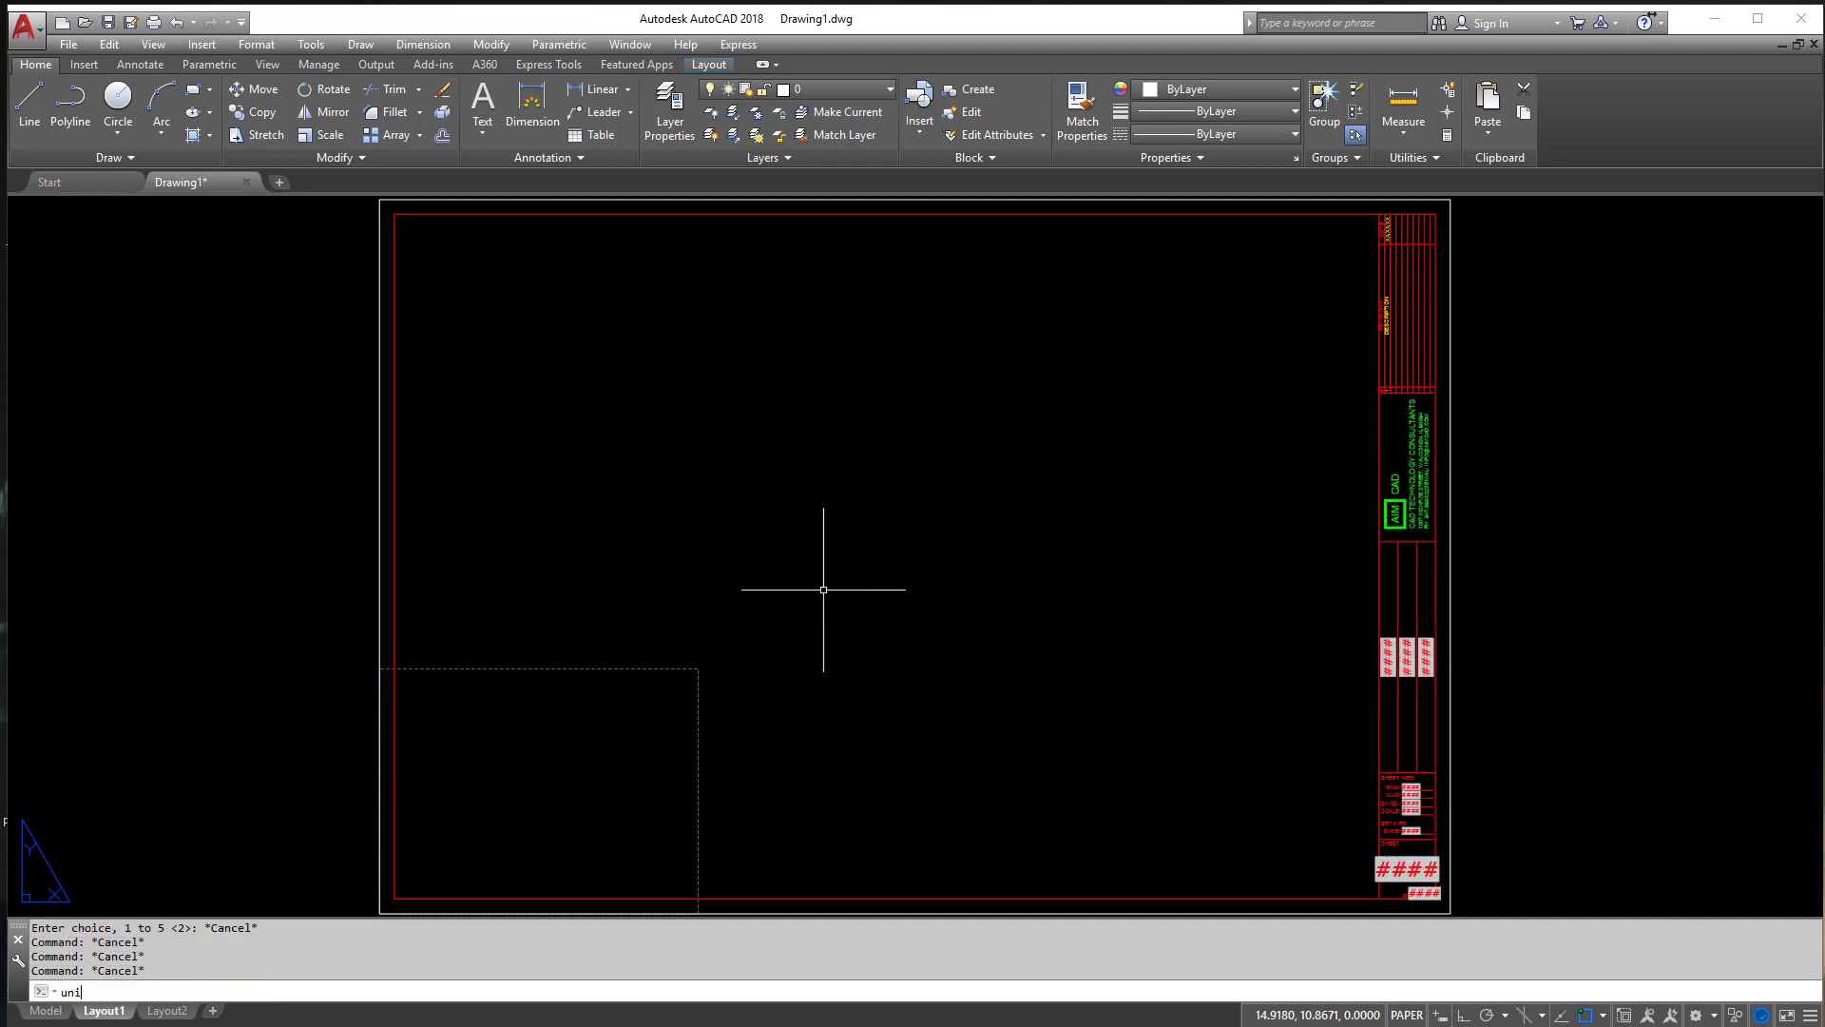
{"action": "key", "text": "Return"}
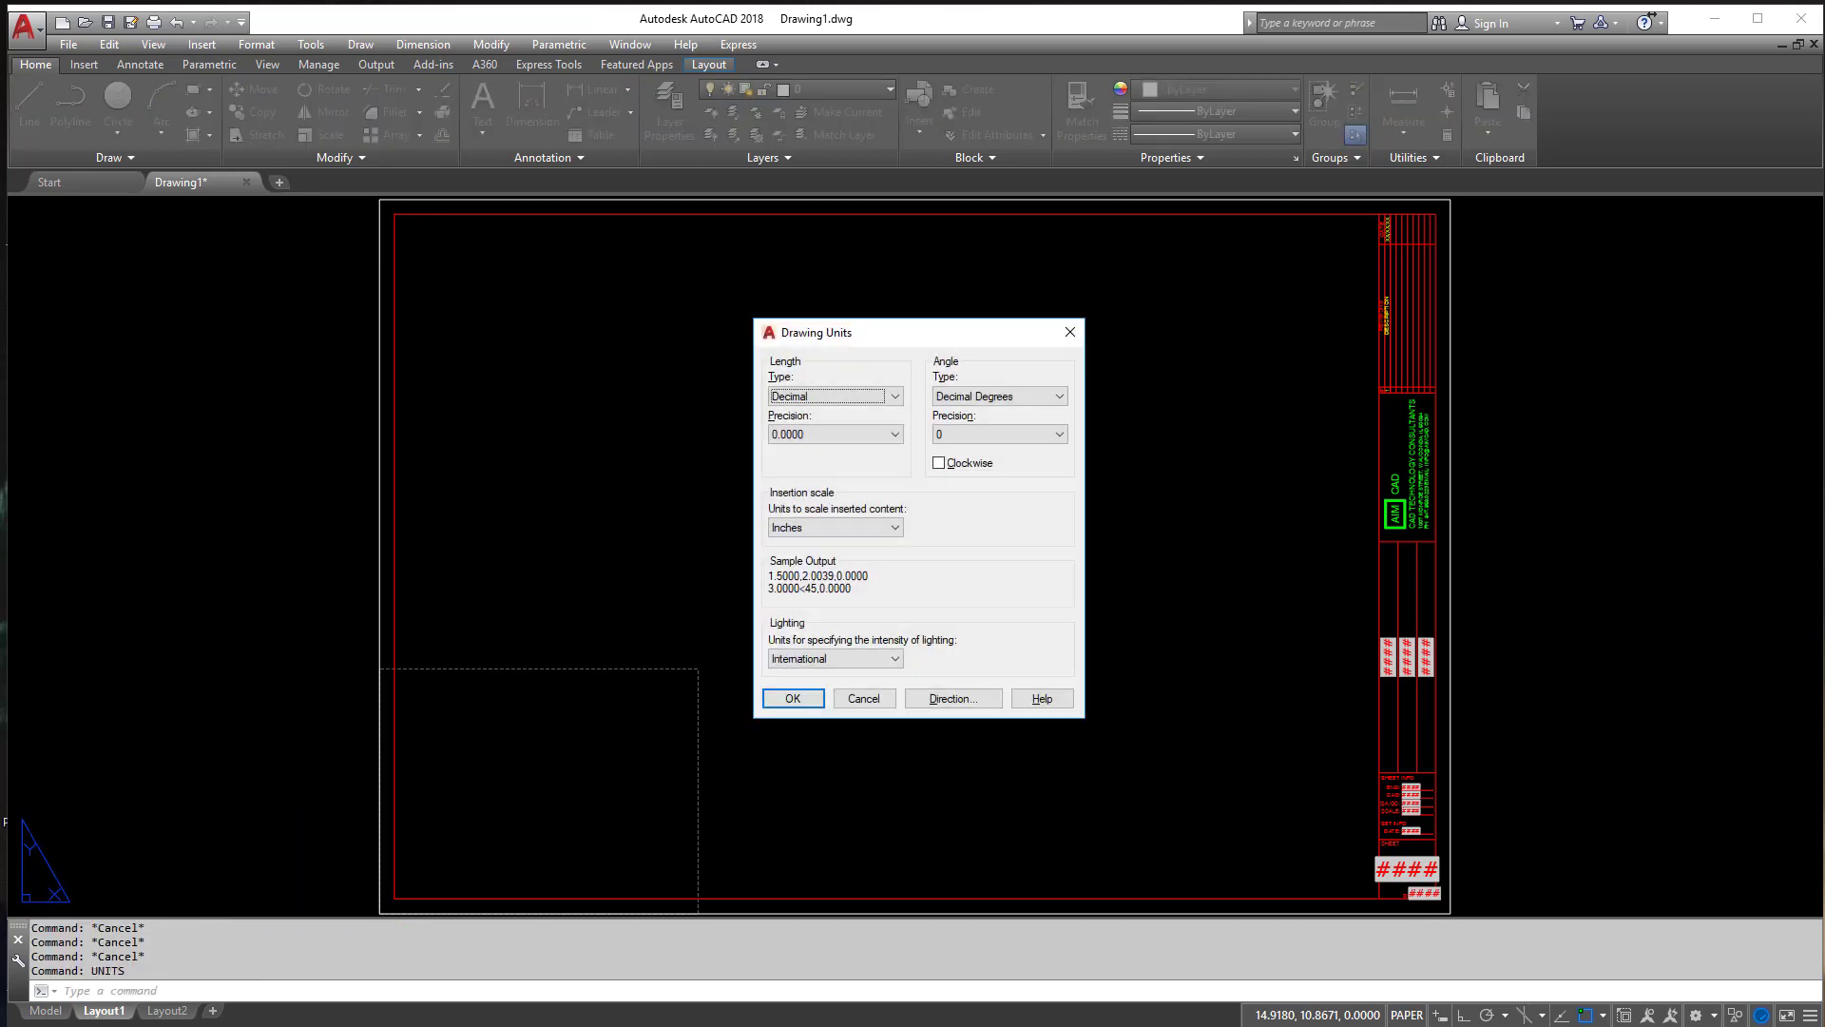
{"action": "left_click", "coordinate": [849, 396]}
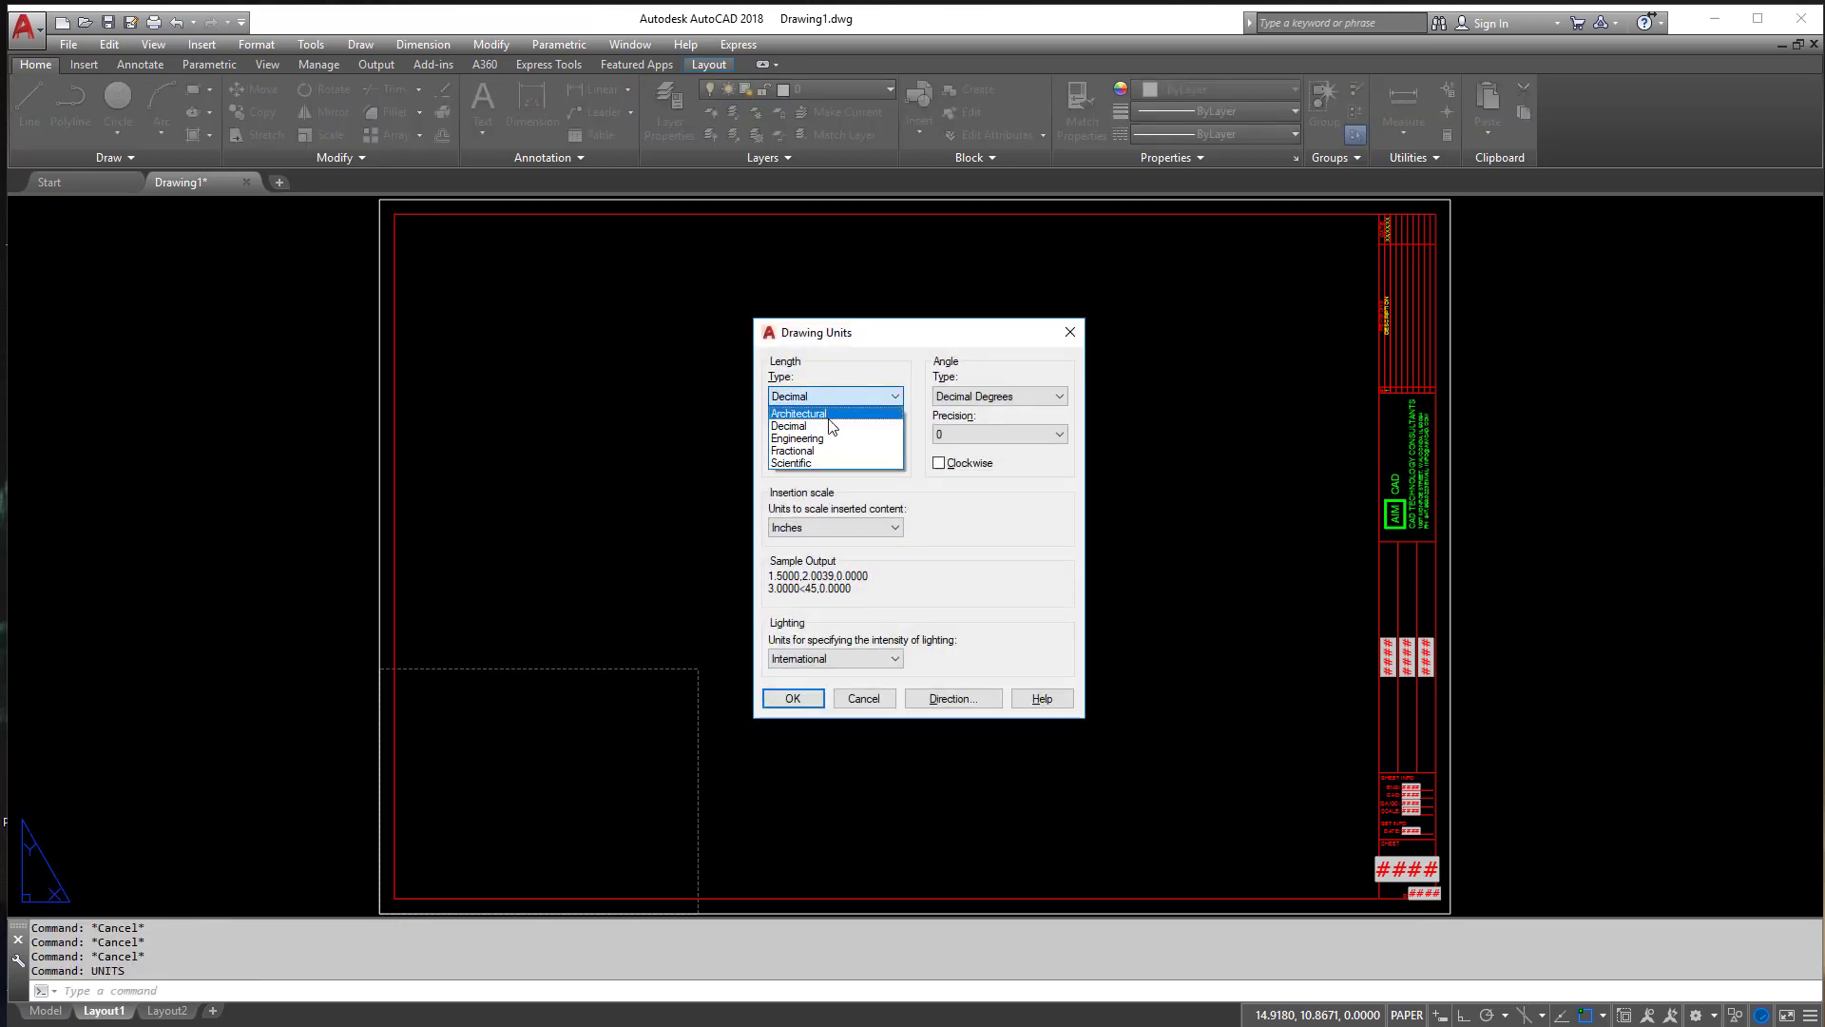
{"action": "left_click", "coordinate": [840, 398]}
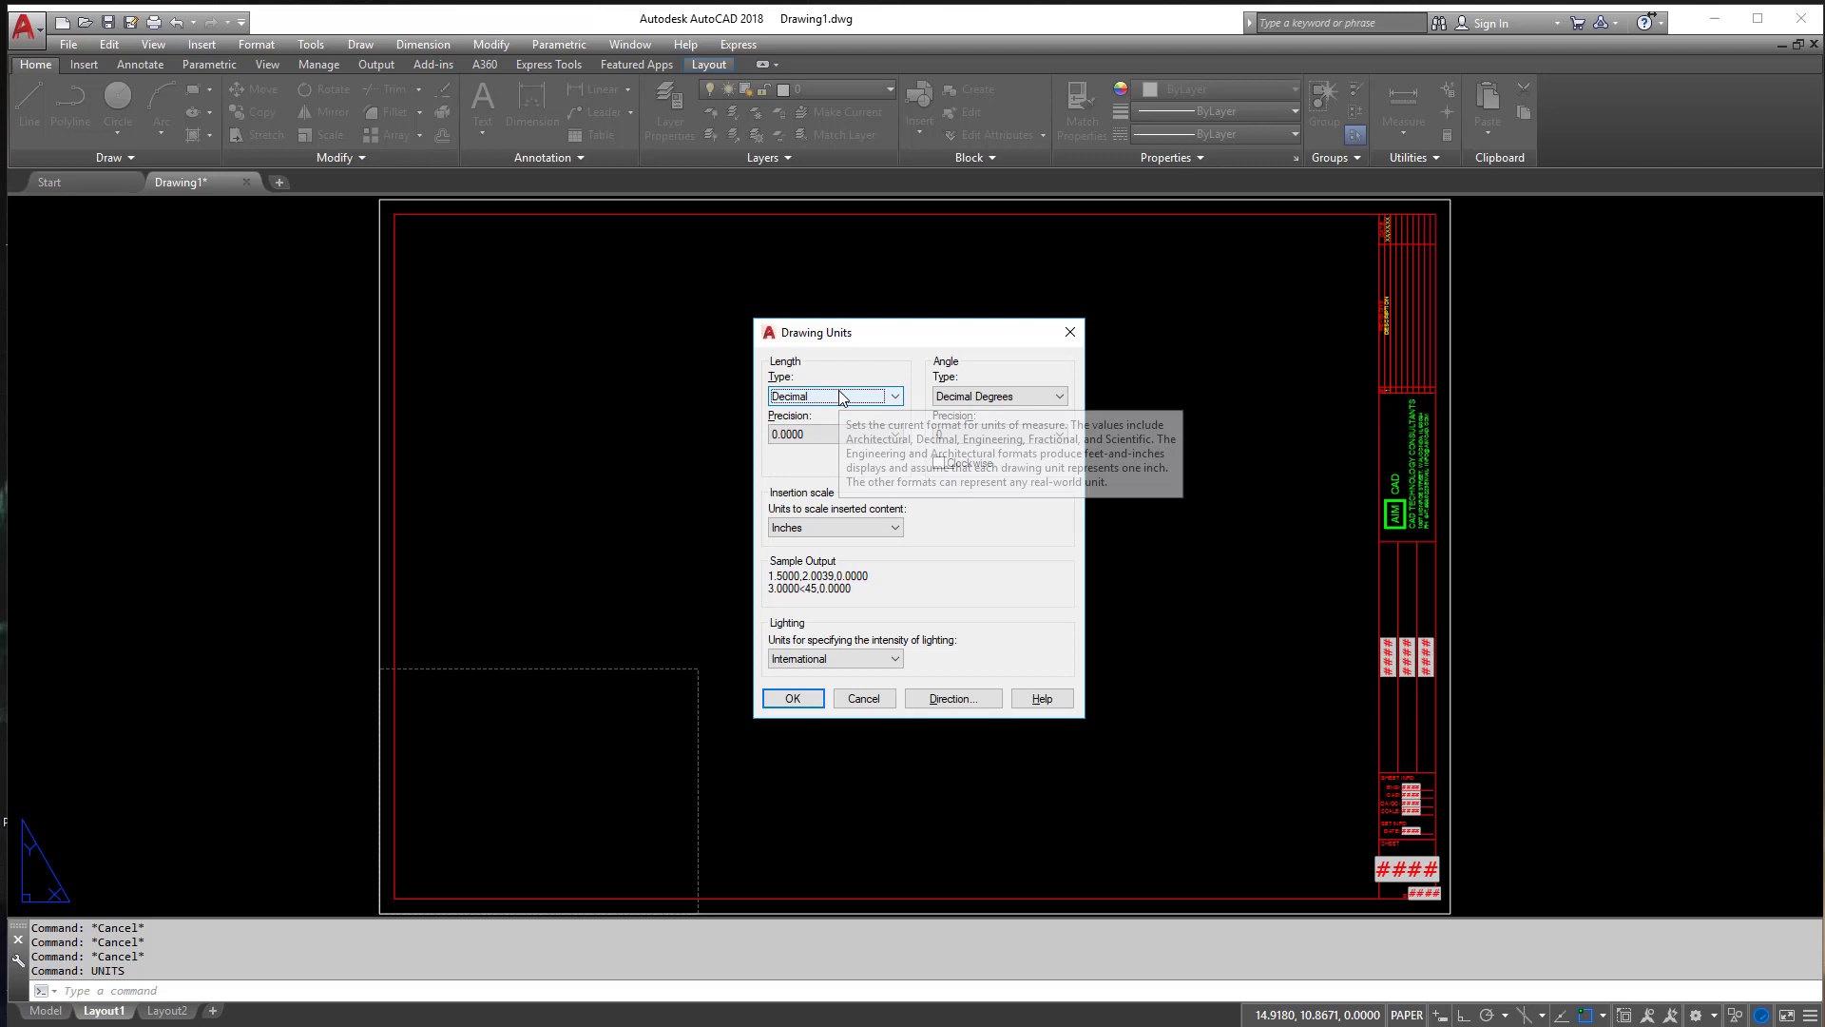
{"action": "left_click", "coordinate": [840, 397]}
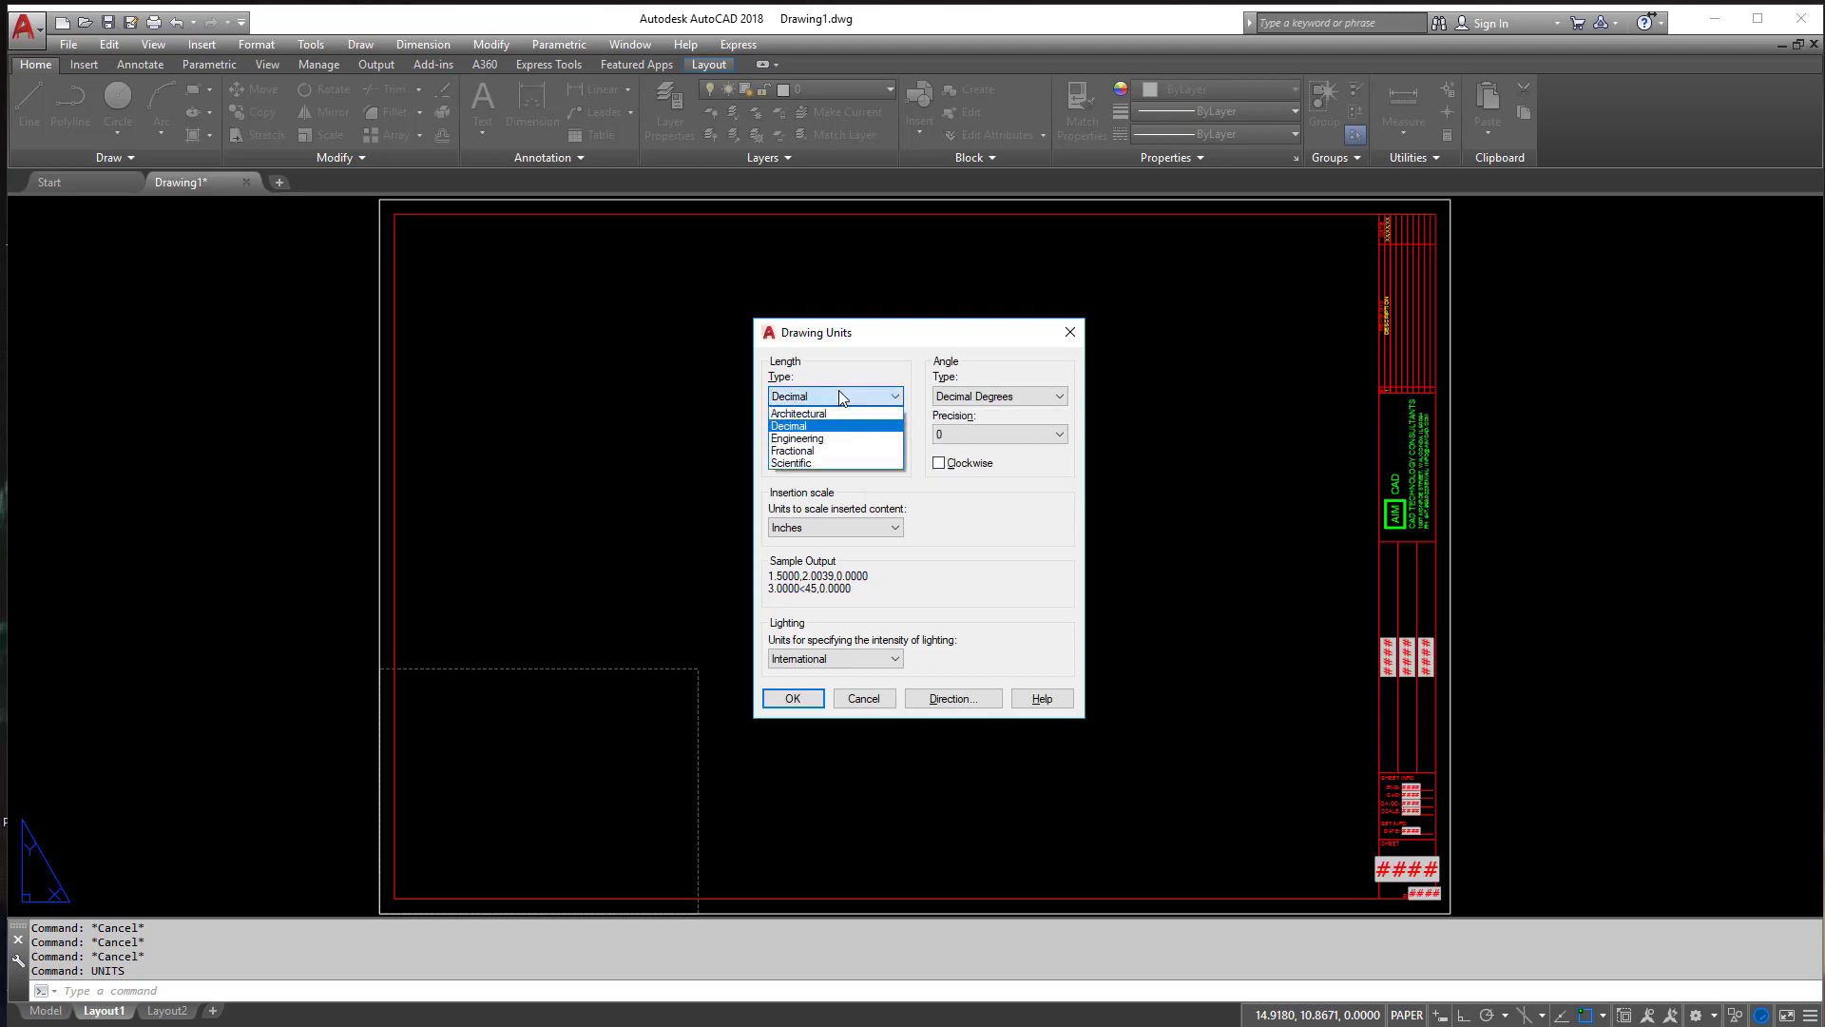
{"action": "left_click", "coordinate": [827, 415]}
{"action": "left_click", "coordinate": [835, 400]}
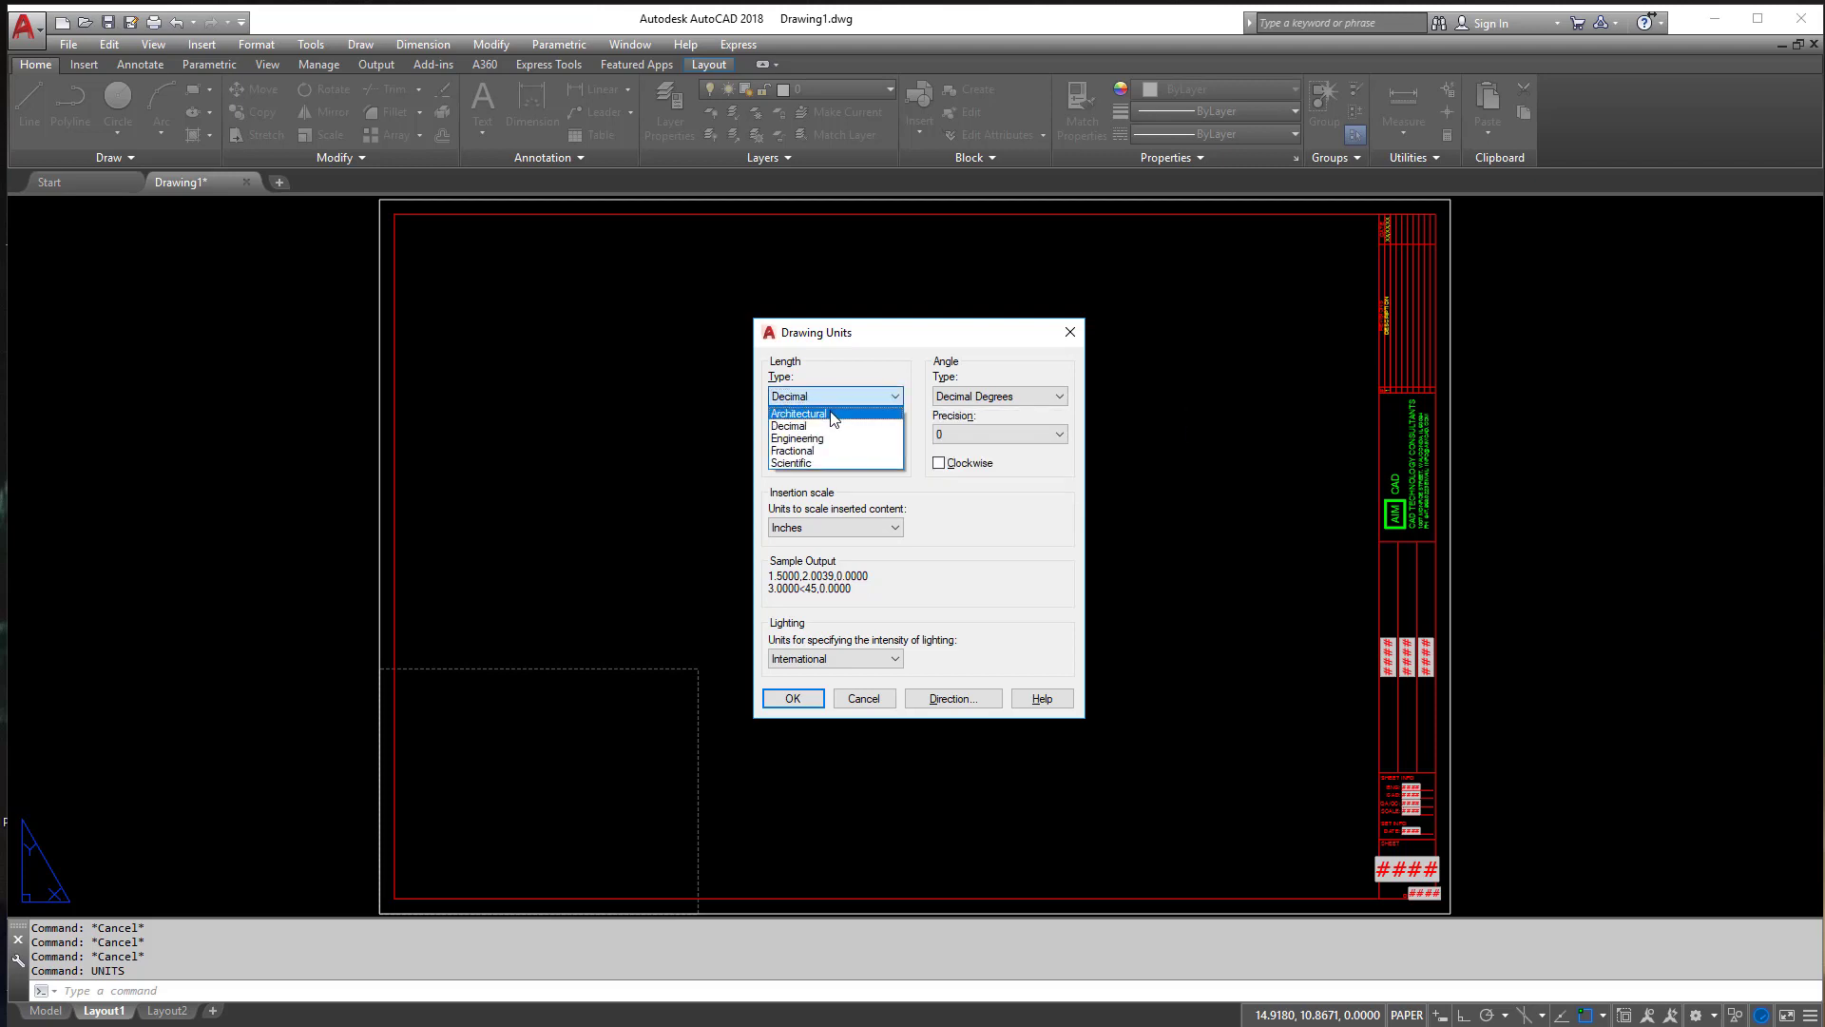
{"action": "left_click", "coordinate": [834, 414]}
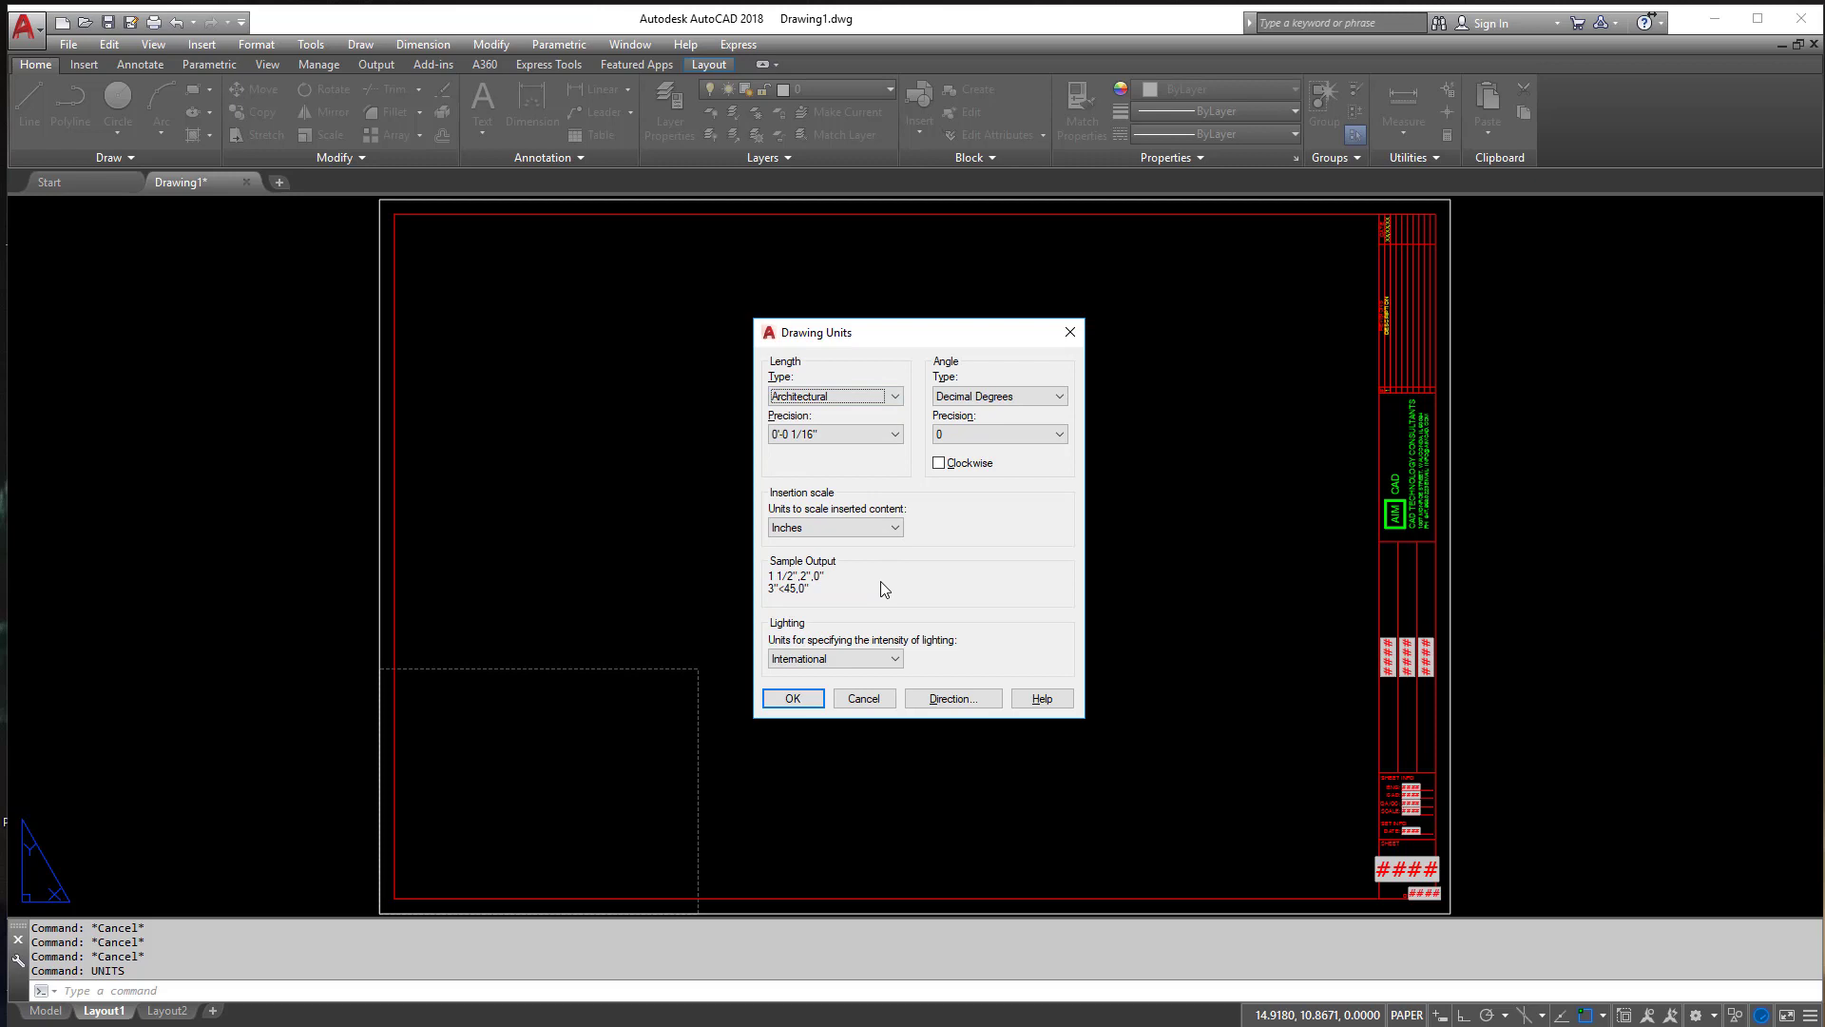
{"action": "left_click", "coordinate": [841, 398]}
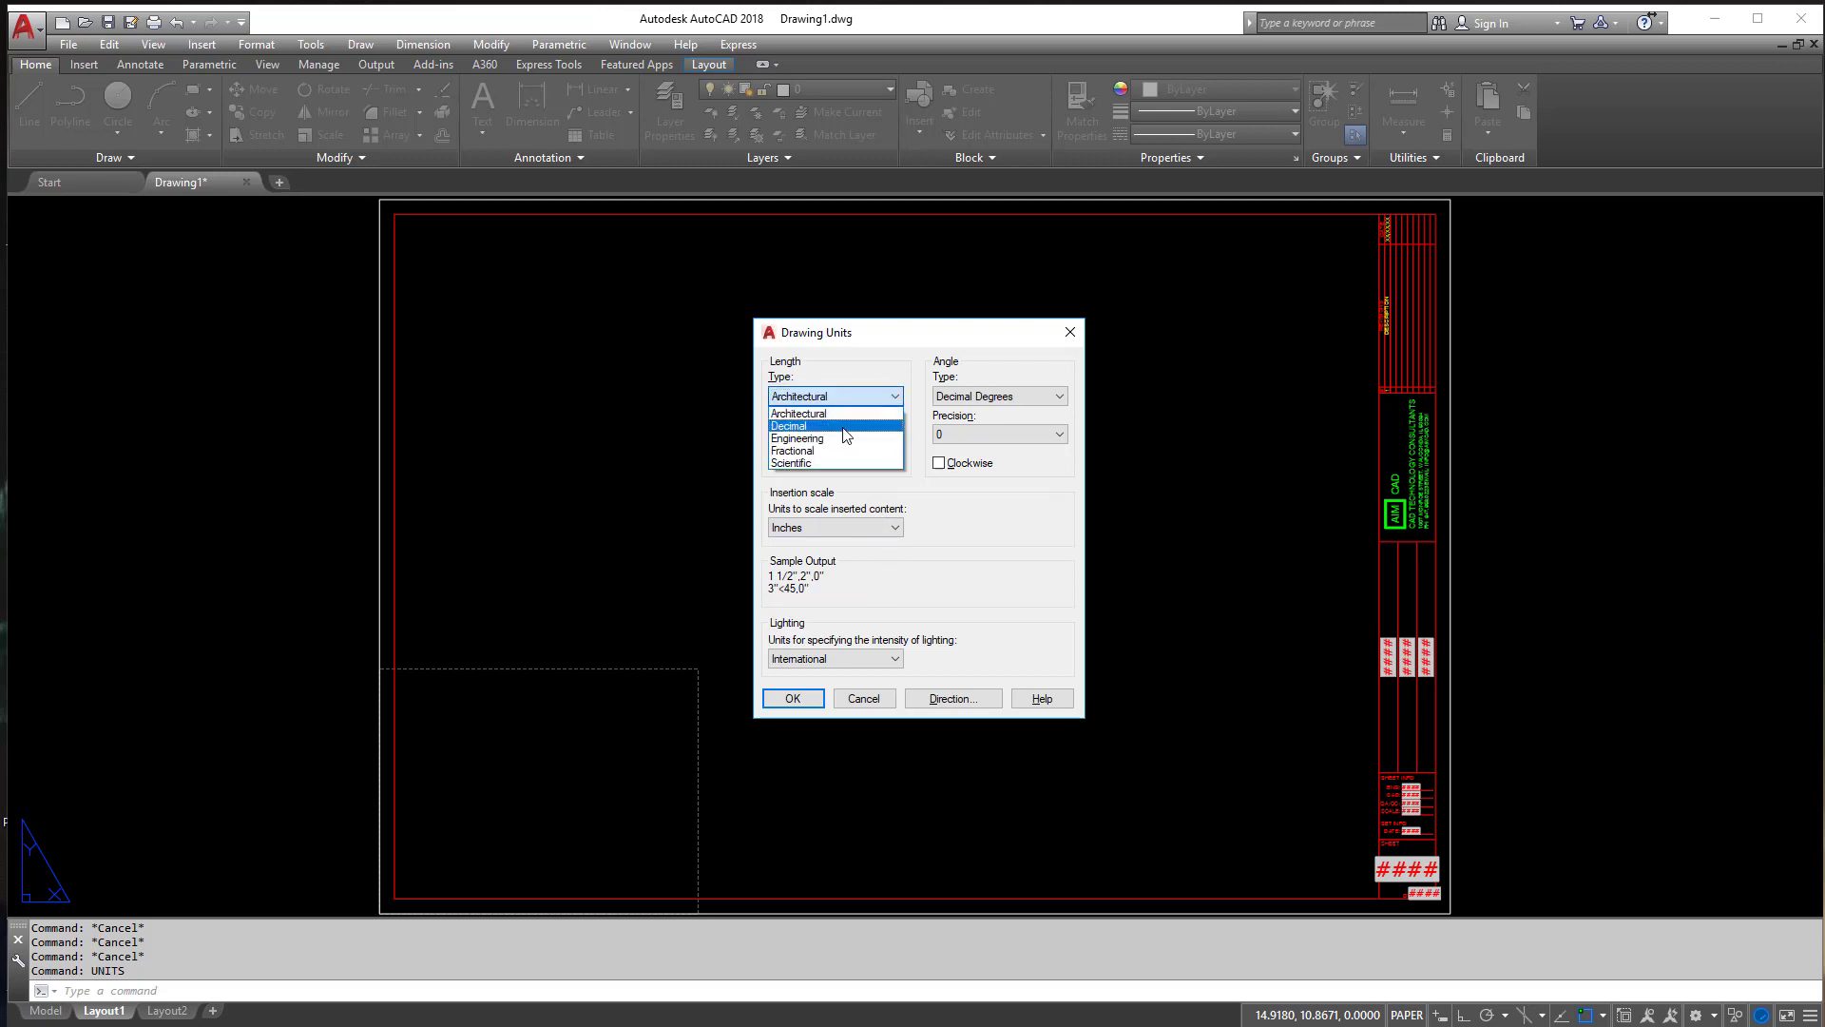
{"action": "left_click", "coordinate": [837, 421]}
Step: Set length precision to 0.00 and insertion scale to Unitless, accepting the lighting warning
{"action": "left_click", "coordinate": [834, 434]}
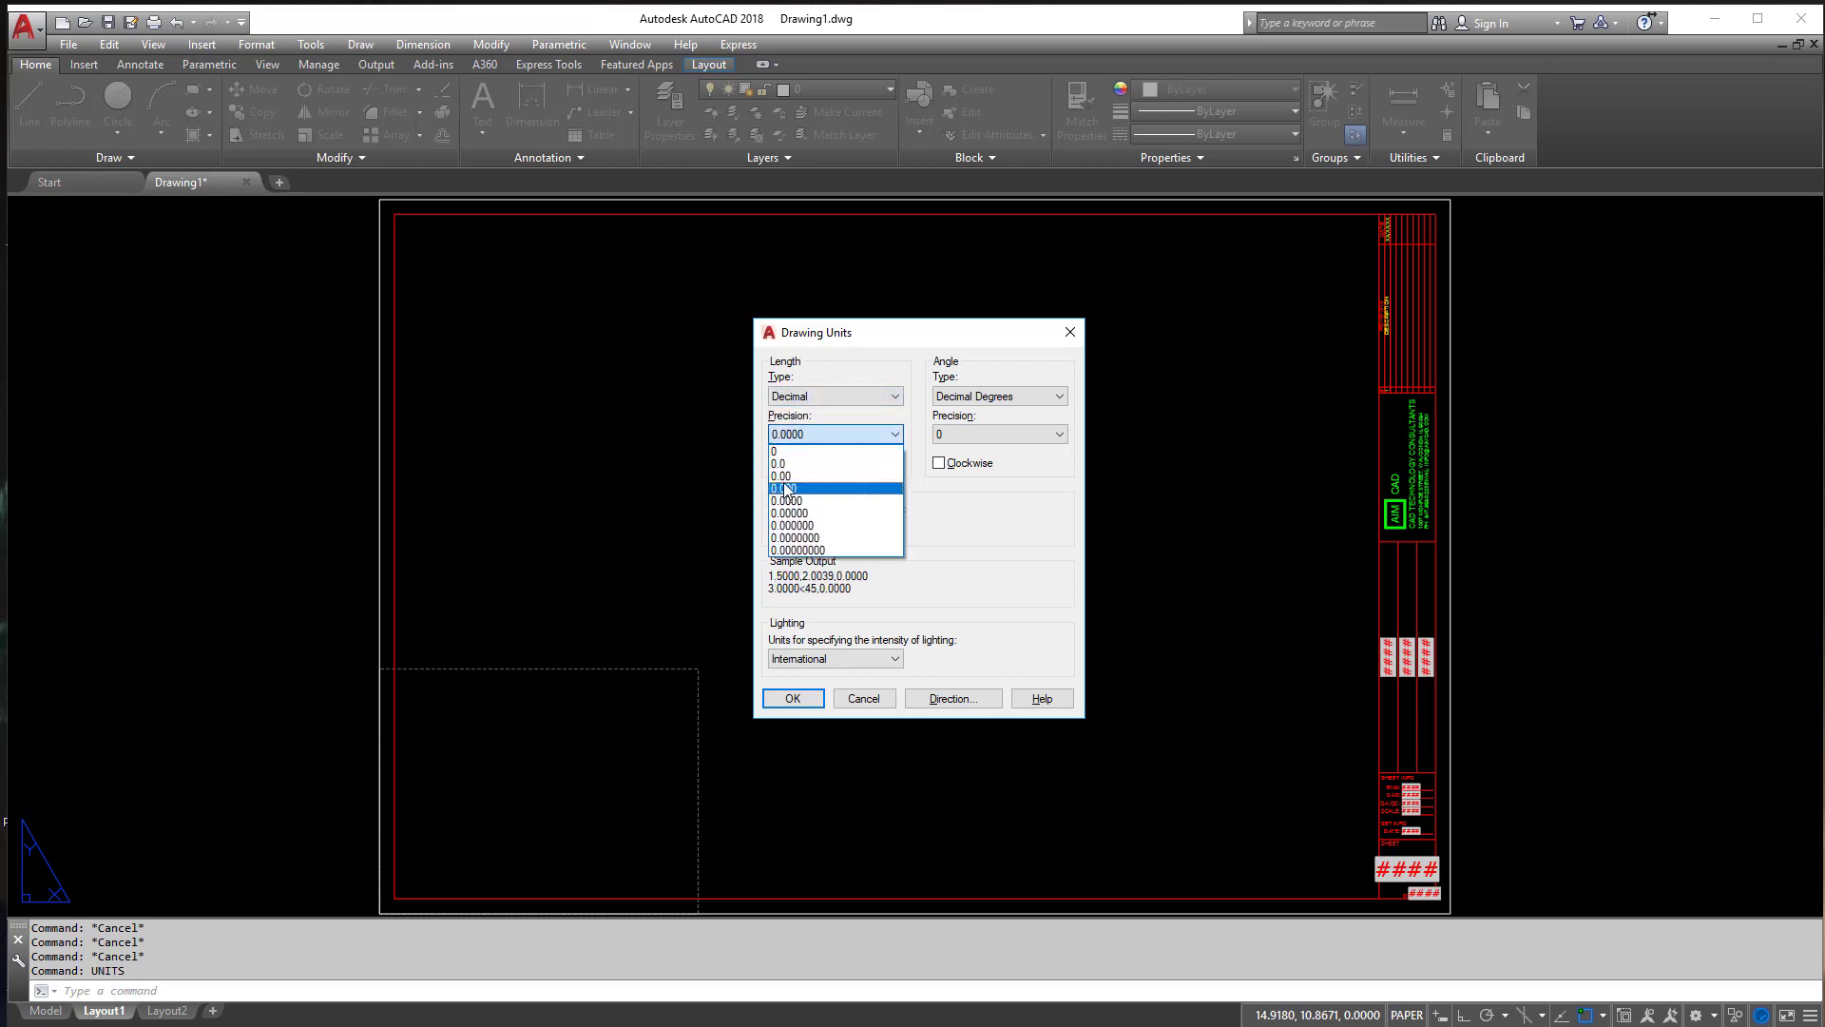
{"action": "left_click", "coordinate": [833, 477]}
{"action": "left_click", "coordinate": [812, 525]}
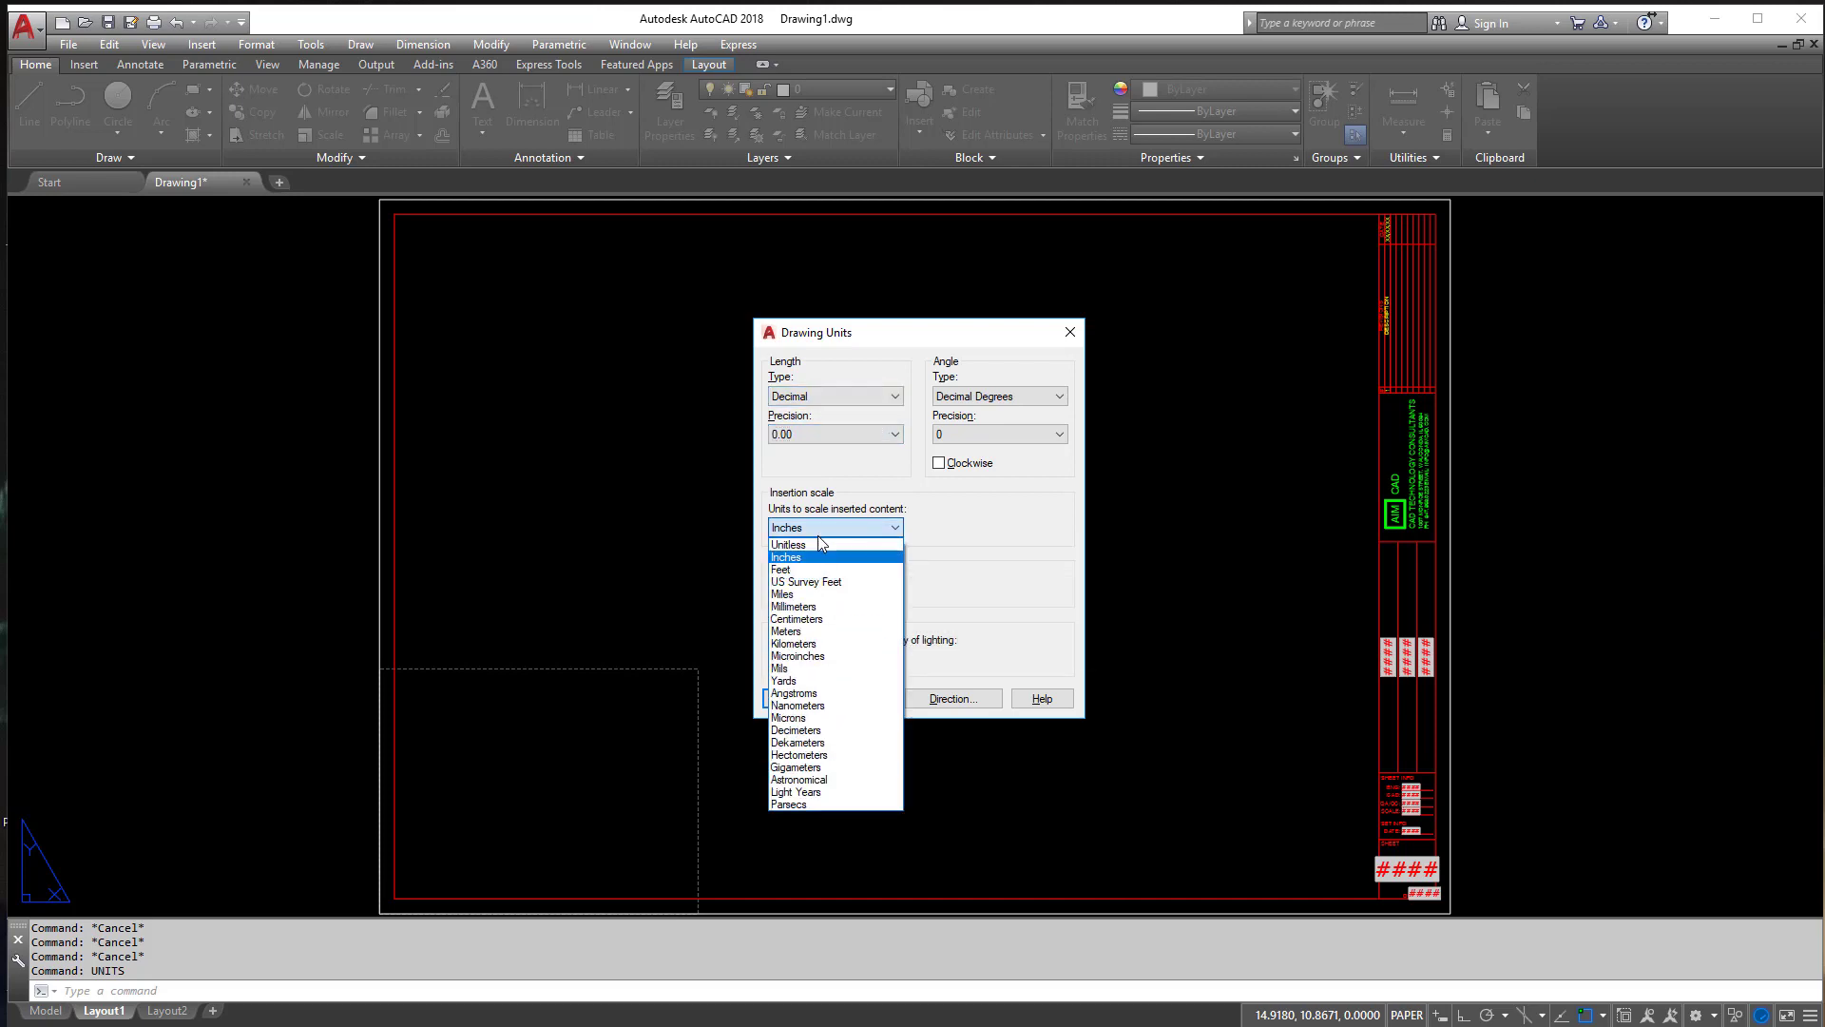
{"action": "left_click", "coordinate": [815, 540]}
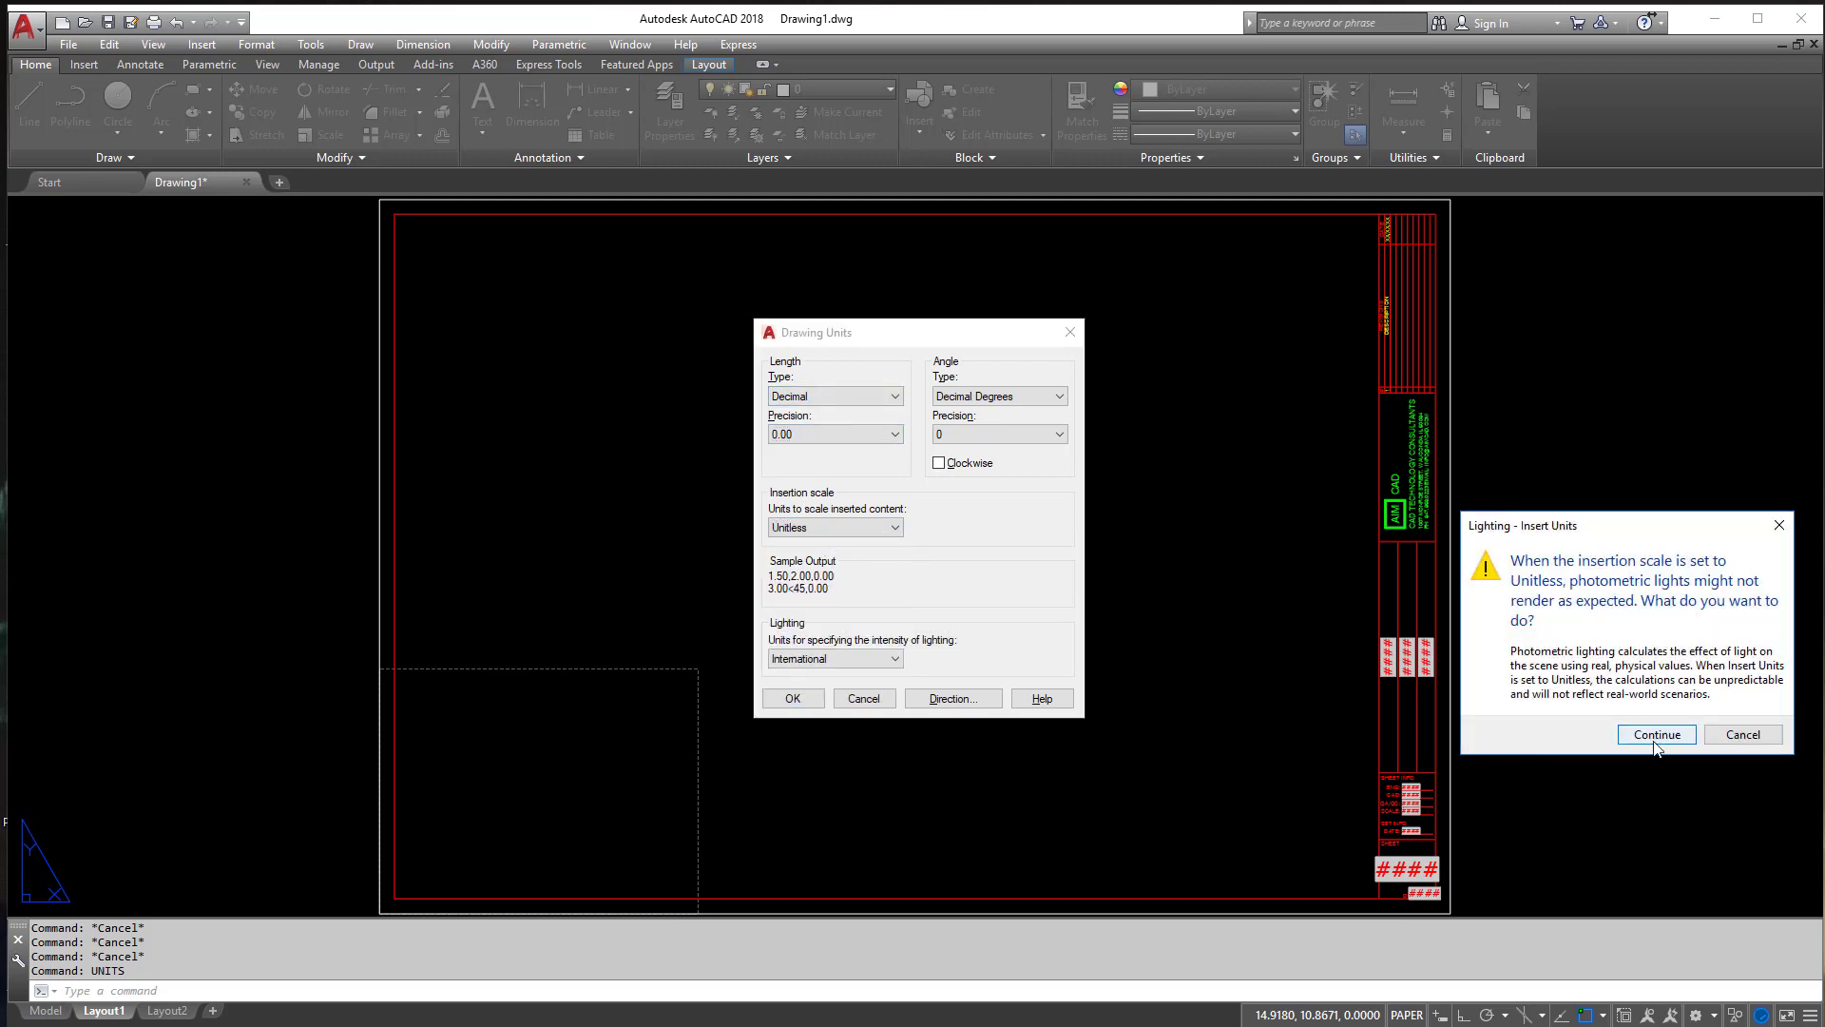
{"action": "mouse_move", "coordinate": [1663, 528]}
{"action": "left_mouse_down"}
{"action": "mouse_move", "coordinate": [1150, 452]}
{"action": "mouse_move", "coordinate": [1323, 377]}
{"action": "left_mouse_up"}
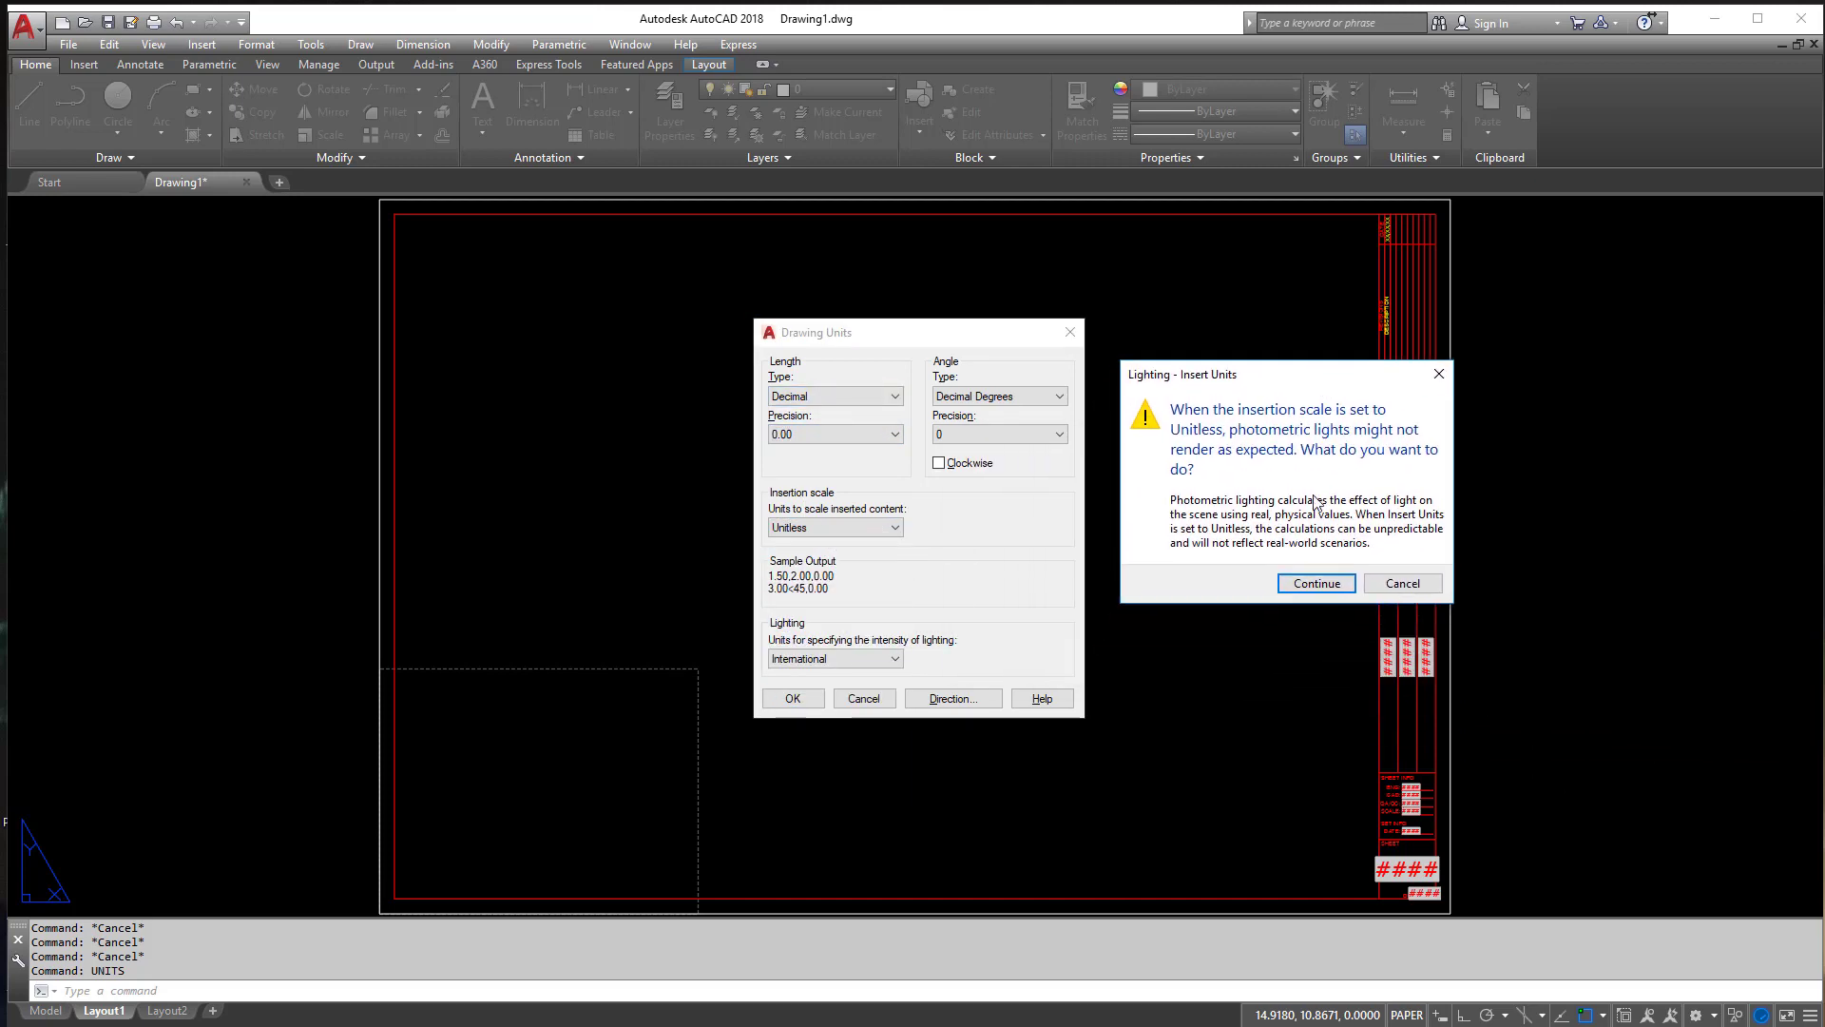
{"action": "left_click", "coordinate": [1316, 582]}
{"action": "left_click", "coordinate": [802, 707]}
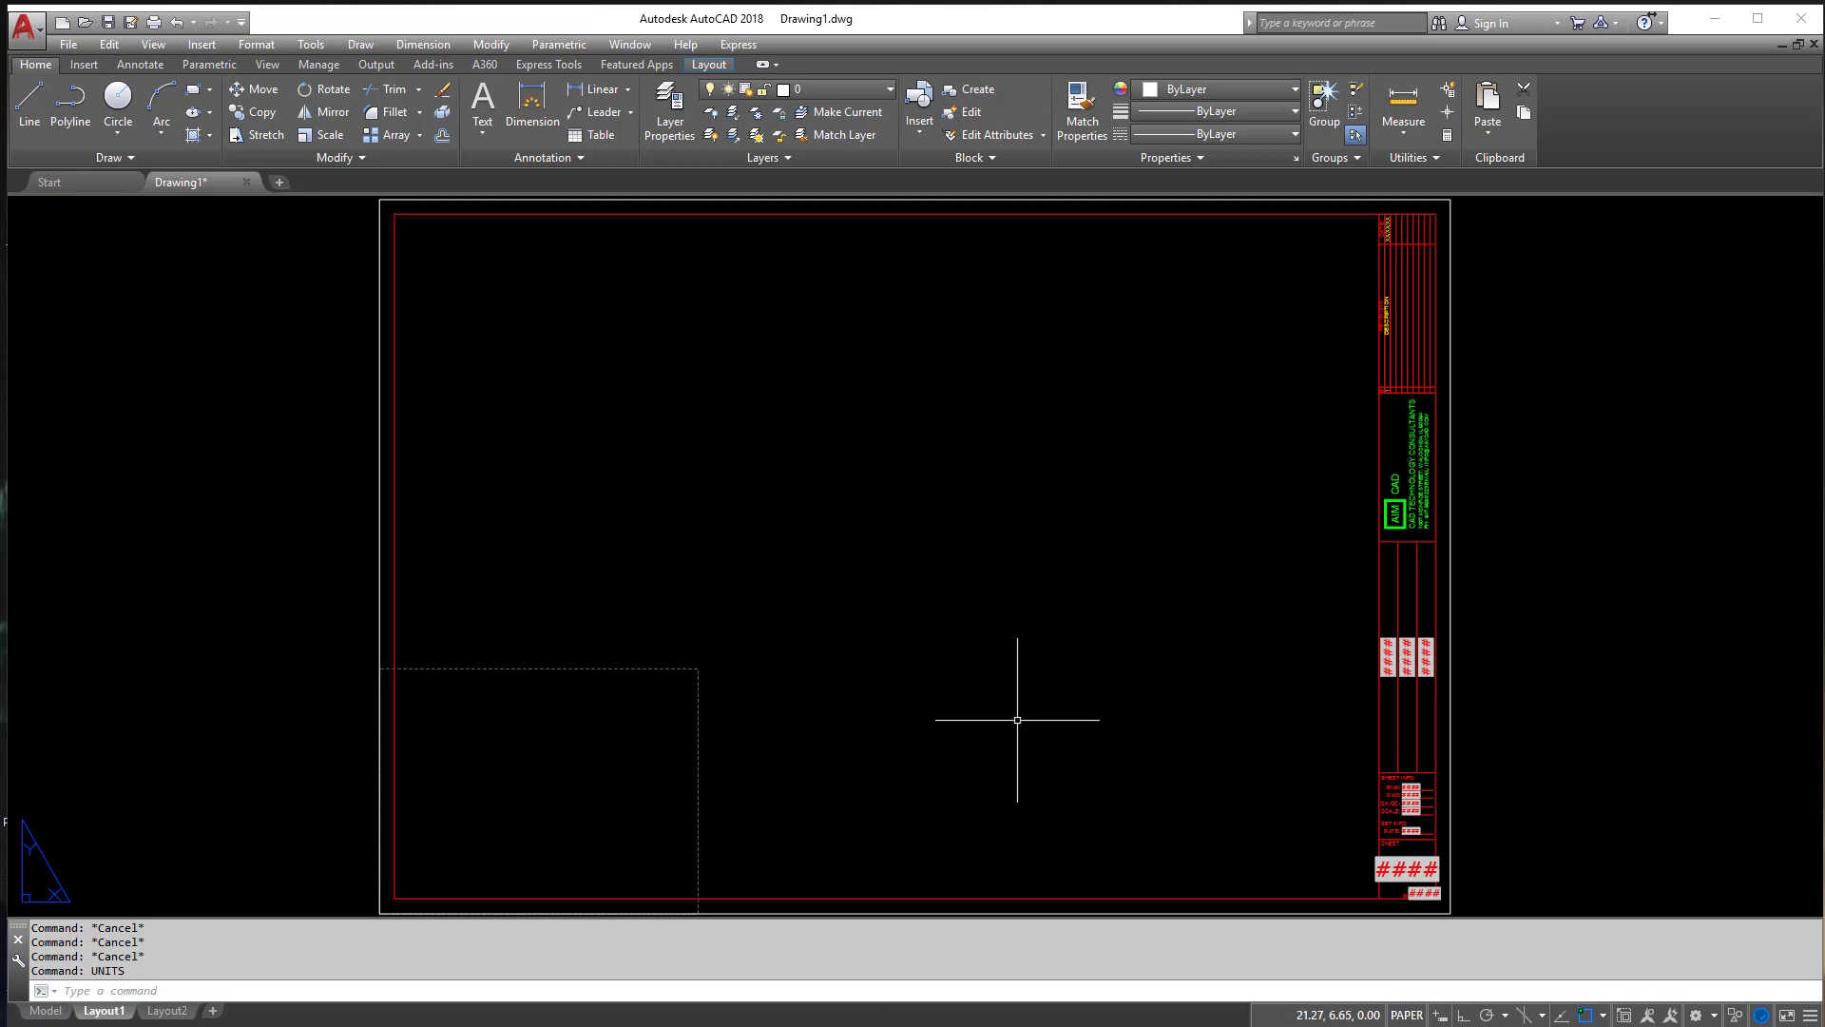
{"action": "scroll", "coordinate": [1457, 645], "scroll_direction": "up", "scroll_amount": 4}
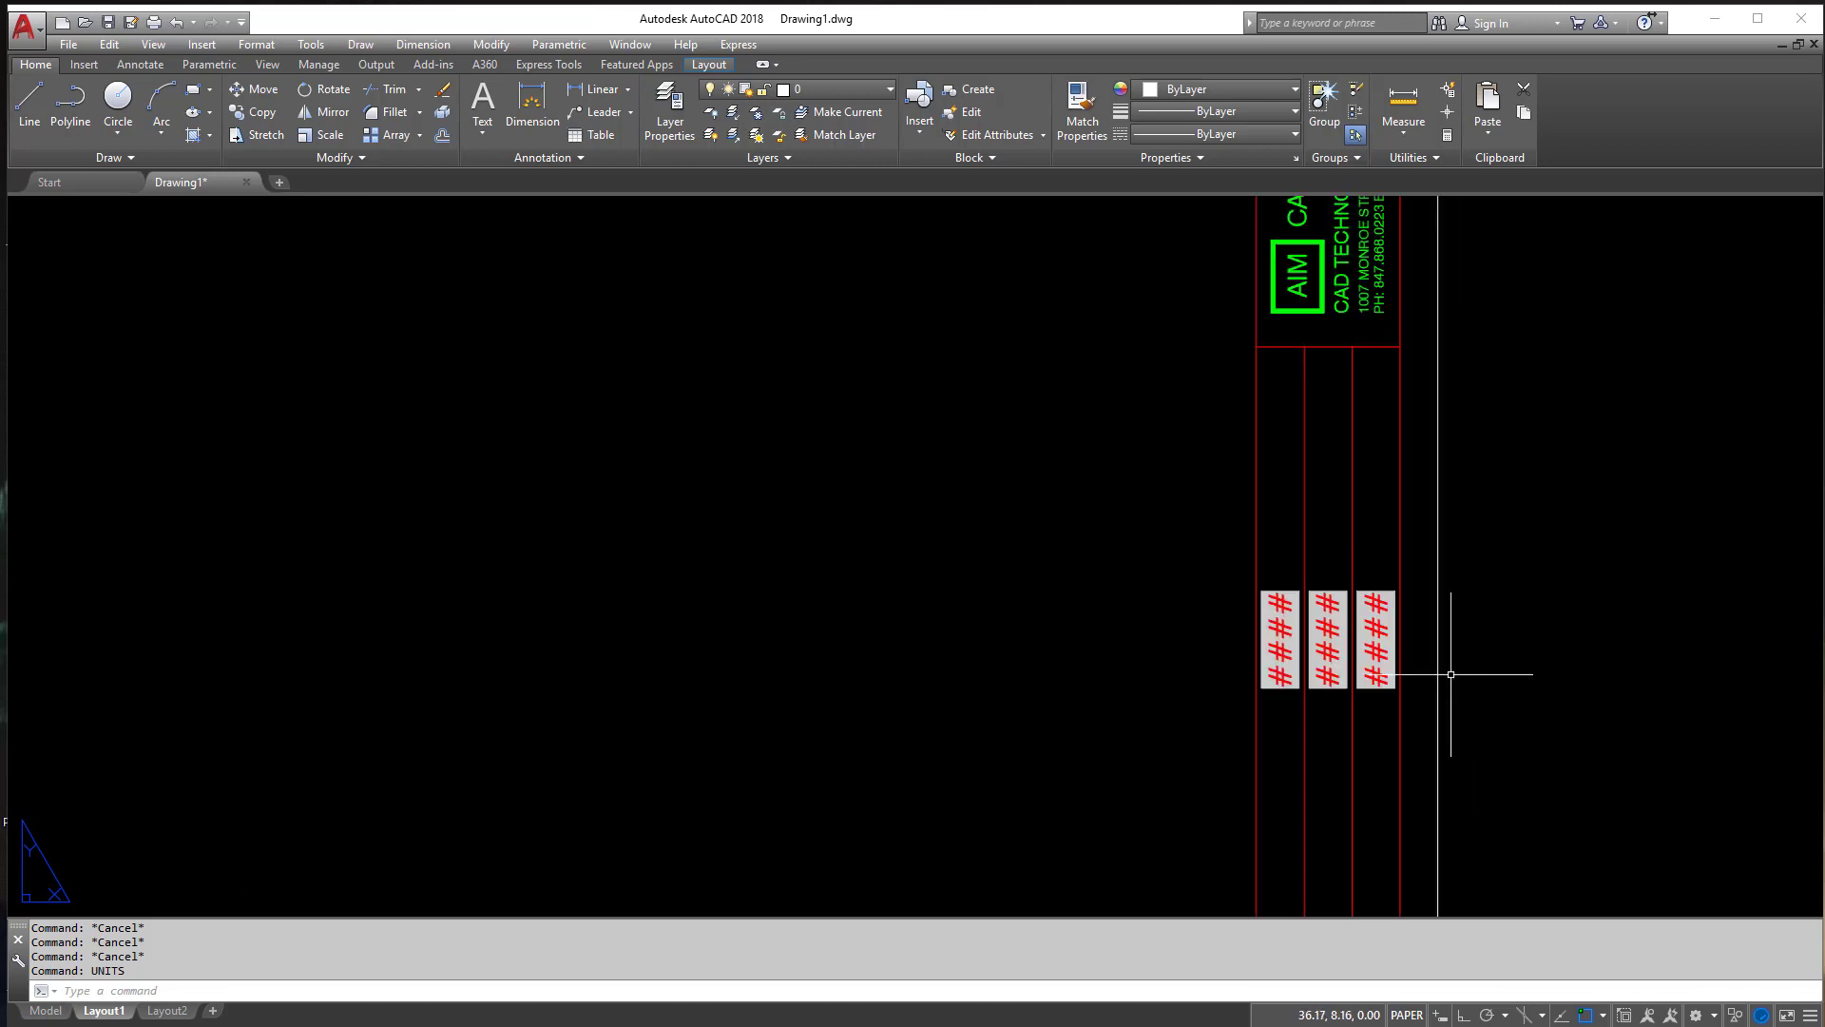
{"action": "scroll", "coordinate": [1385, 619], "scroll_direction": "down", "scroll_amount": 5}
{"action": "scroll", "coordinate": [1327, 520], "scroll_direction": "up", "scroll_amount": 4}
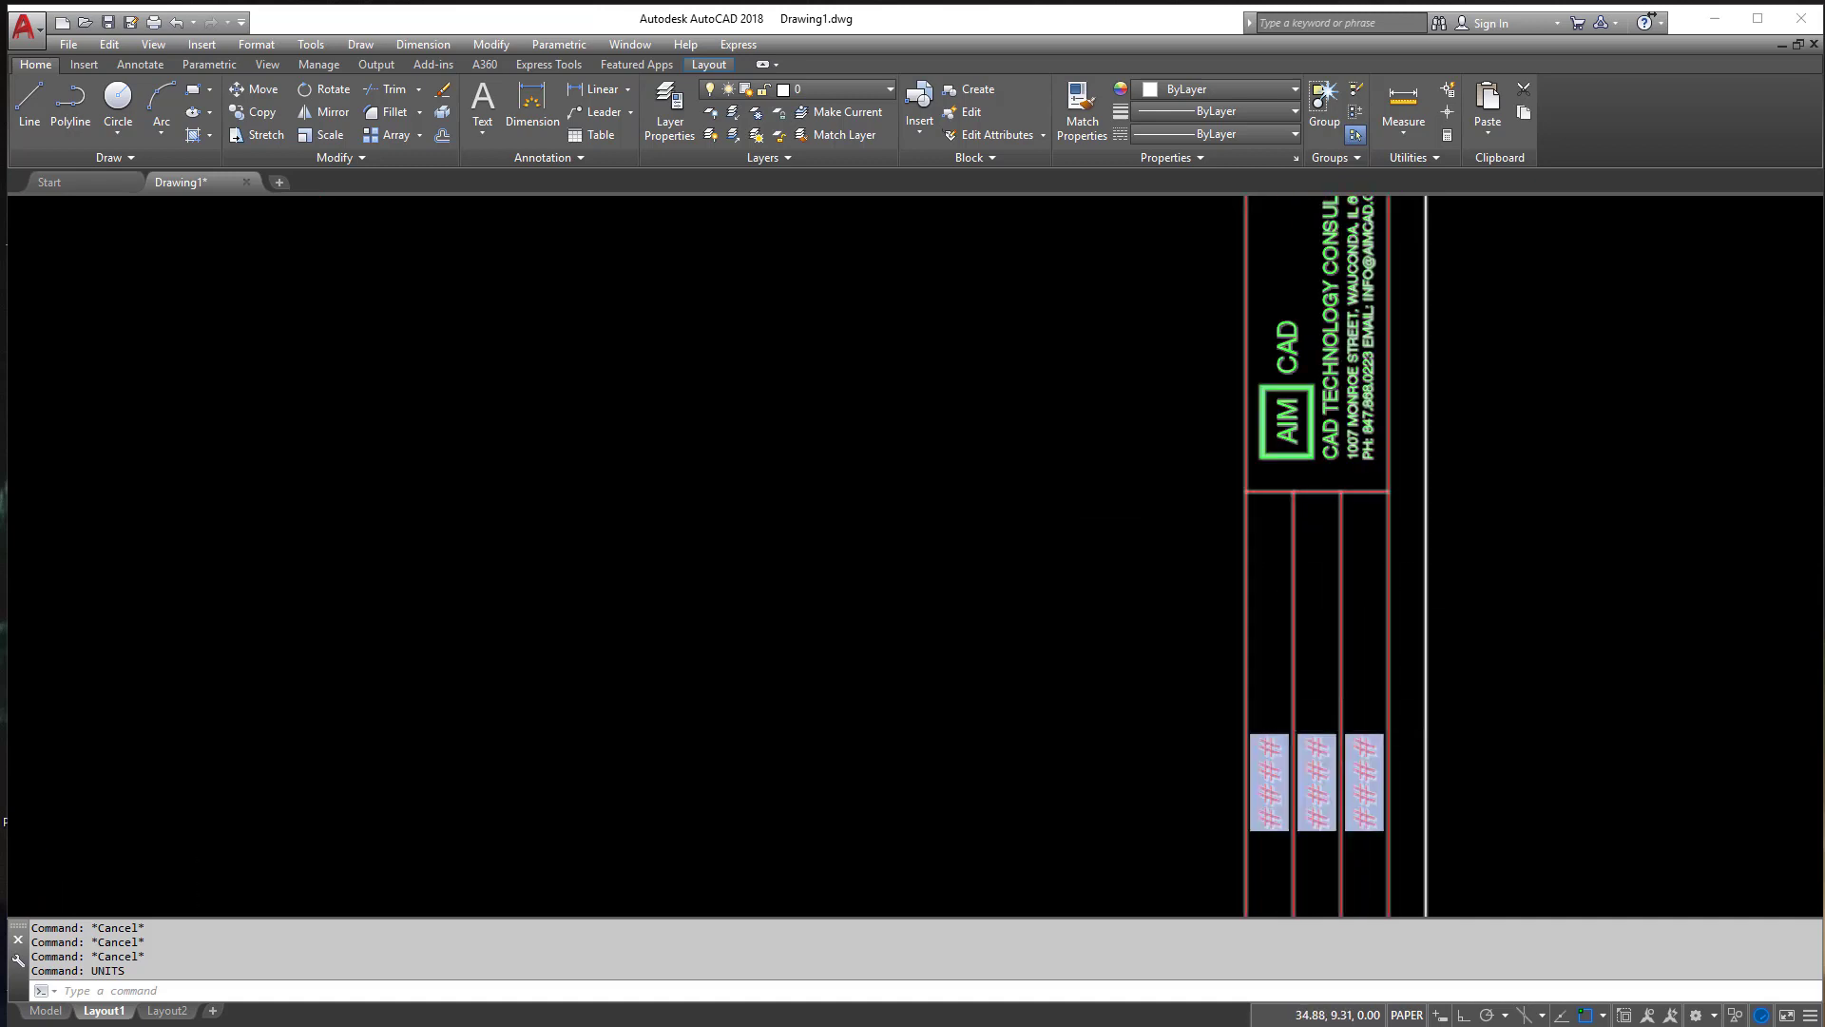
{"action": "scroll", "coordinate": [1350, 703], "scroll_direction": "down", "scroll_amount": 4}
{"action": "scroll", "coordinate": [1321, 795], "scroll_direction": "up", "scroll_amount": 6}
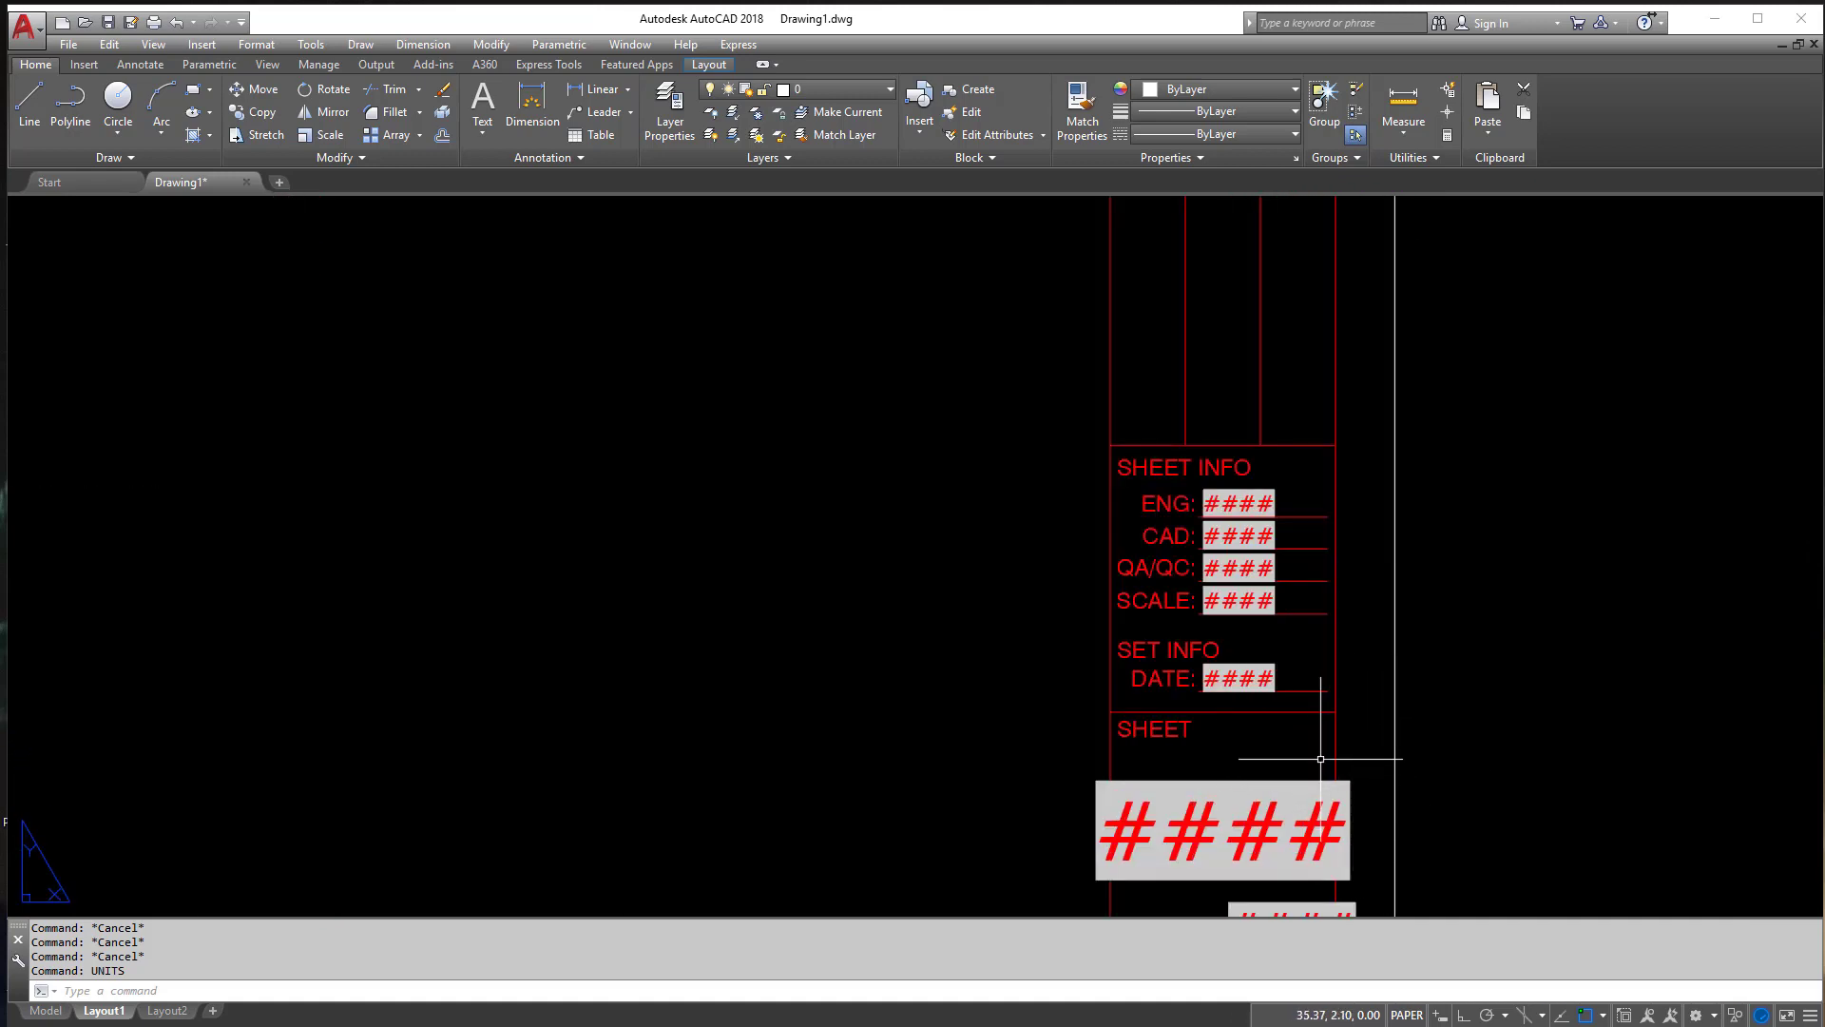
{"action": "scroll", "coordinate": [1383, 827], "scroll_direction": "down", "scroll_amount": 4}
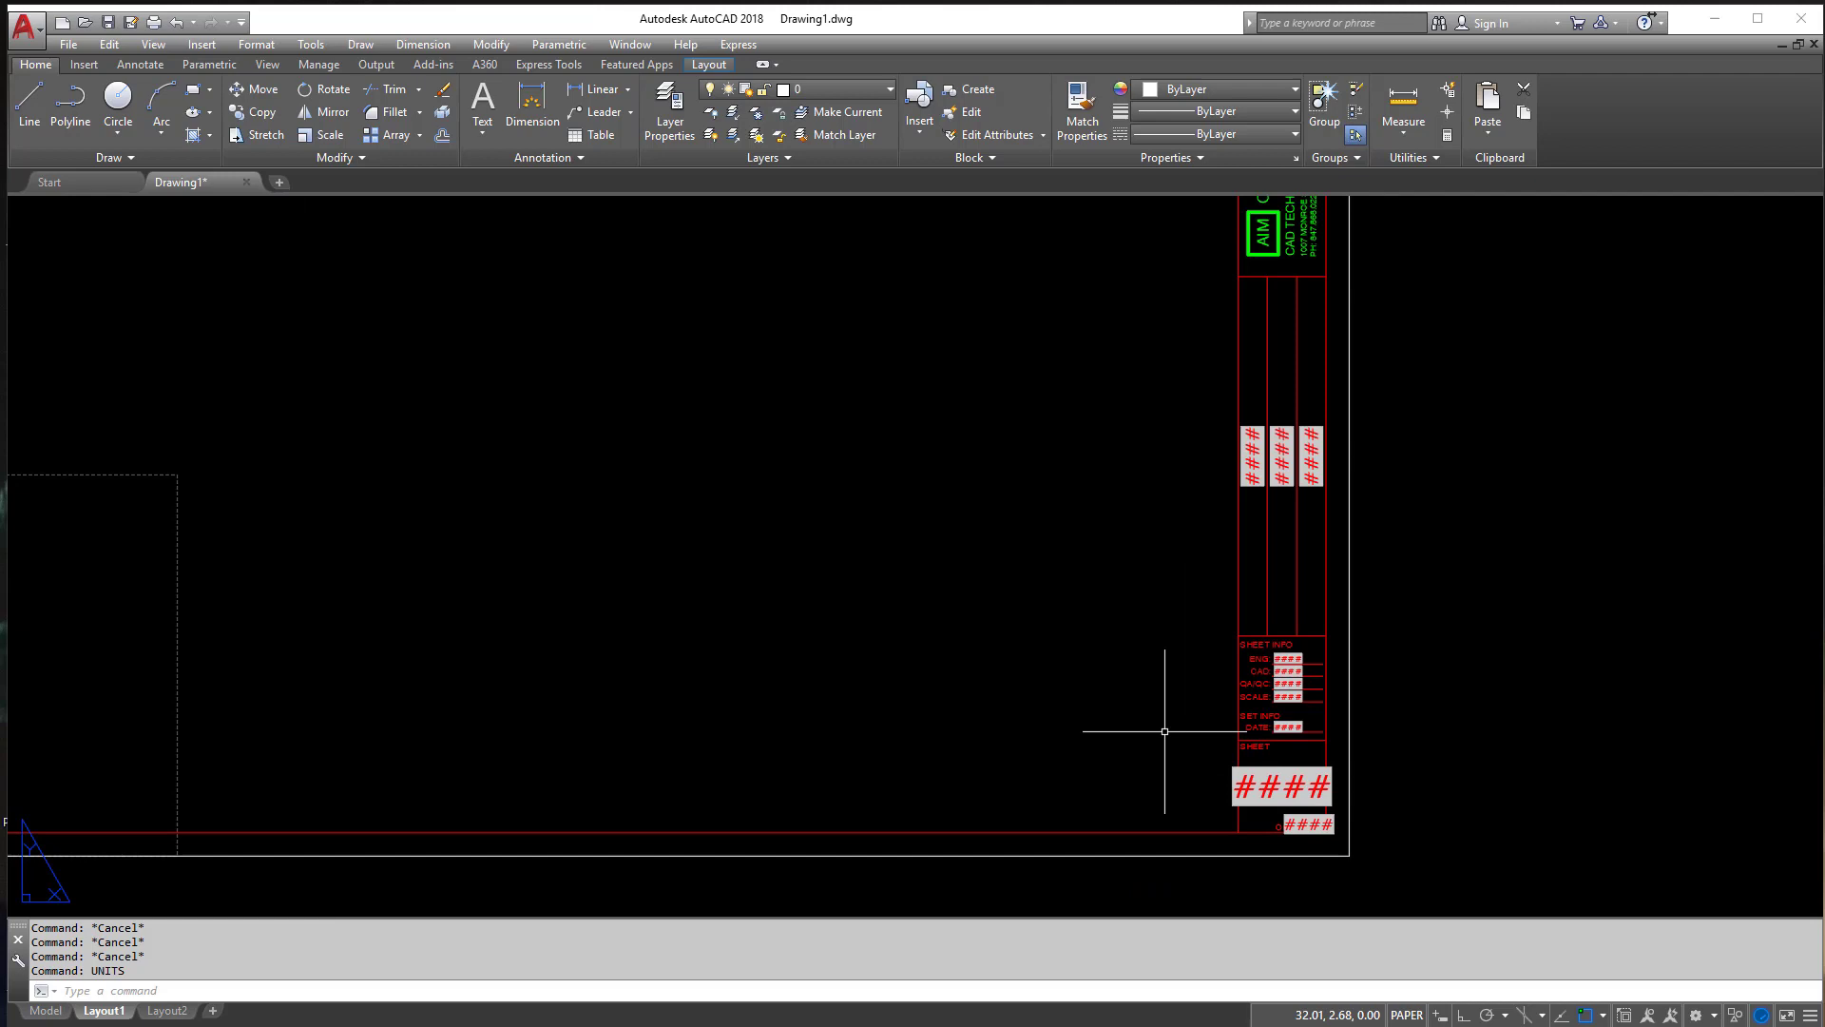
{"action": "scroll", "coordinate": [929, 656], "scroll_direction": "down", "scroll_amount": 2}
{"action": "middle_click_drag", "start_coordinate": [766, 582], "coordinate": [1193, 721]}
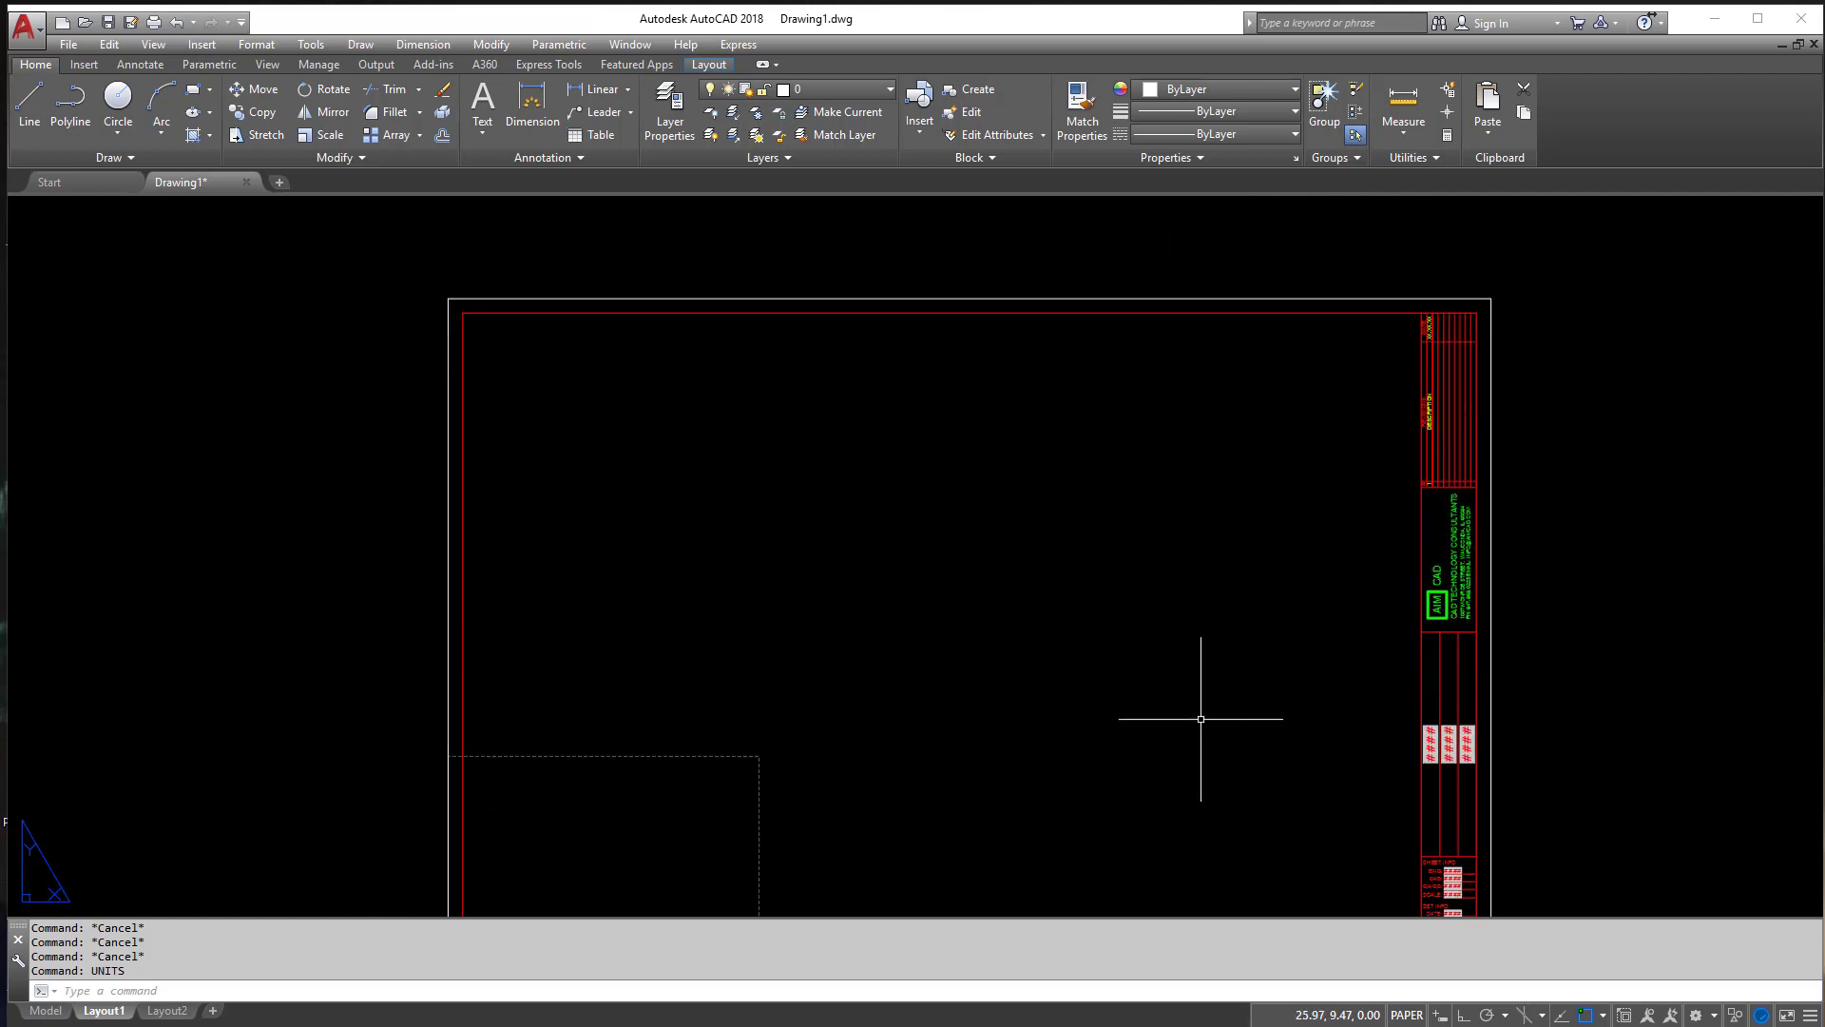
{"action": "middle_click_drag", "start_coordinate": [1383, 760], "coordinate": [1133, 607]}
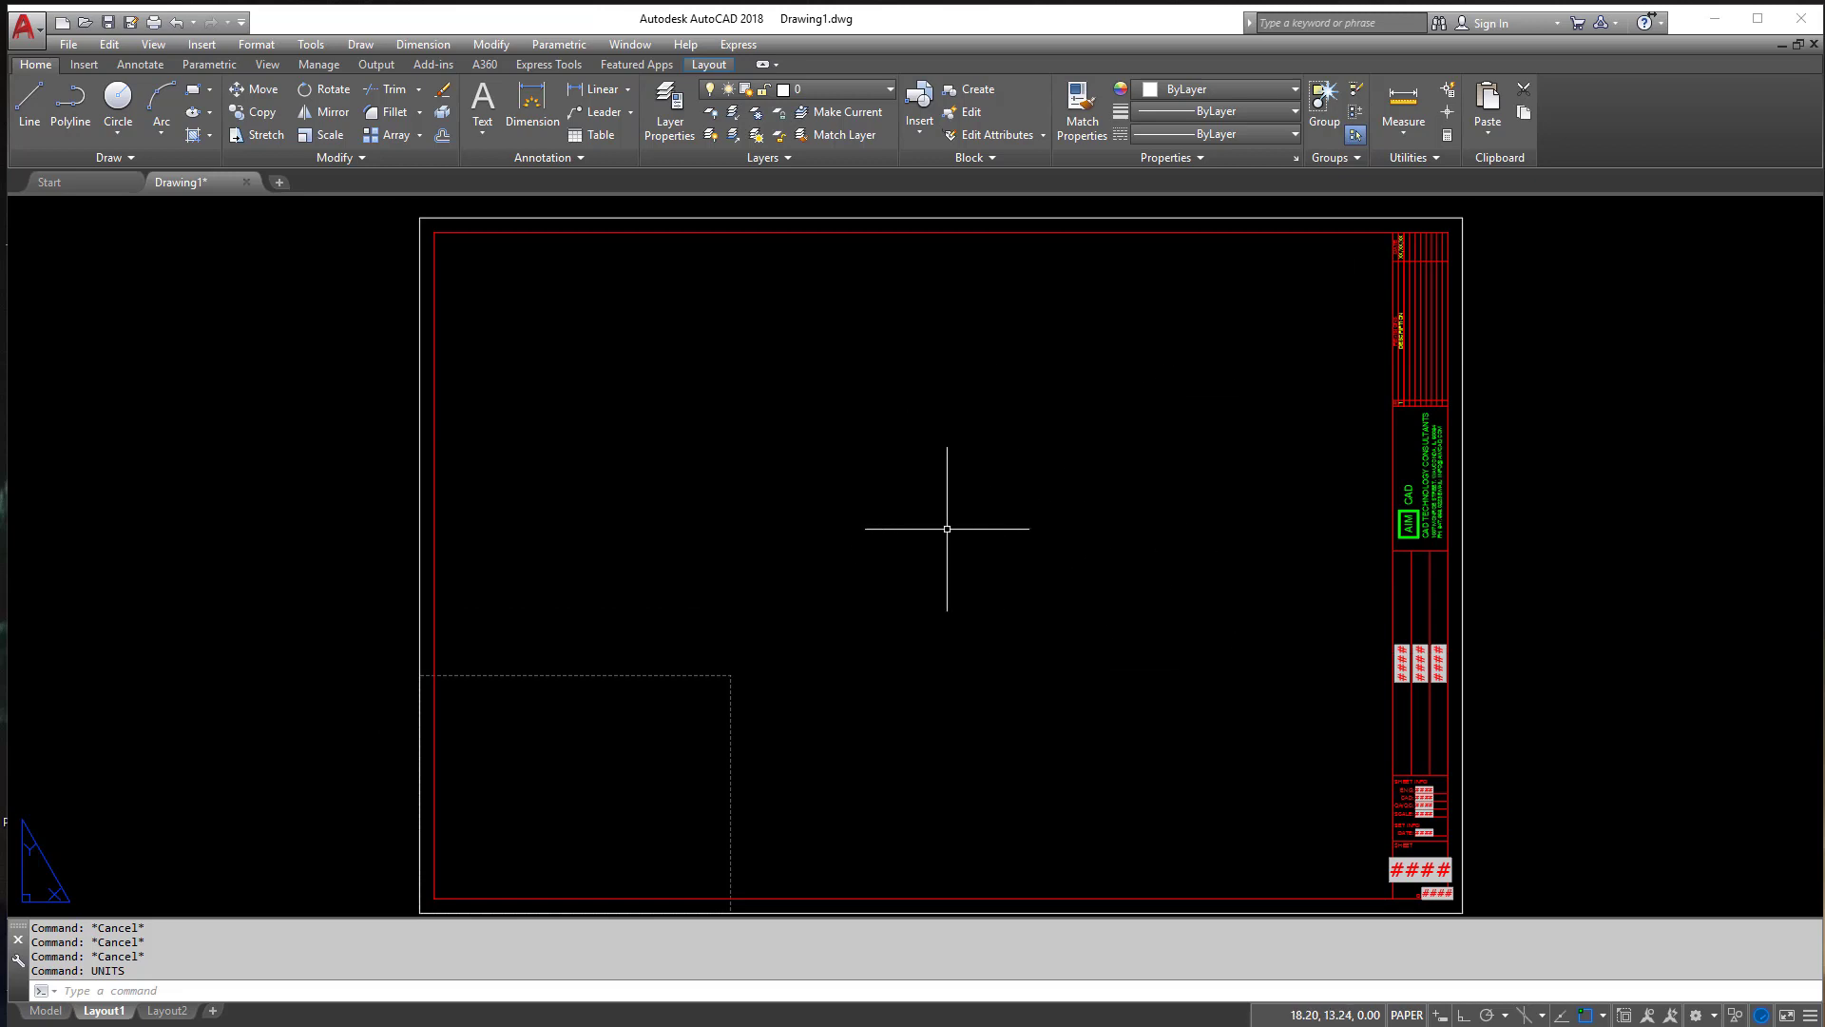
{"action": "type", "text": "UNITS"}
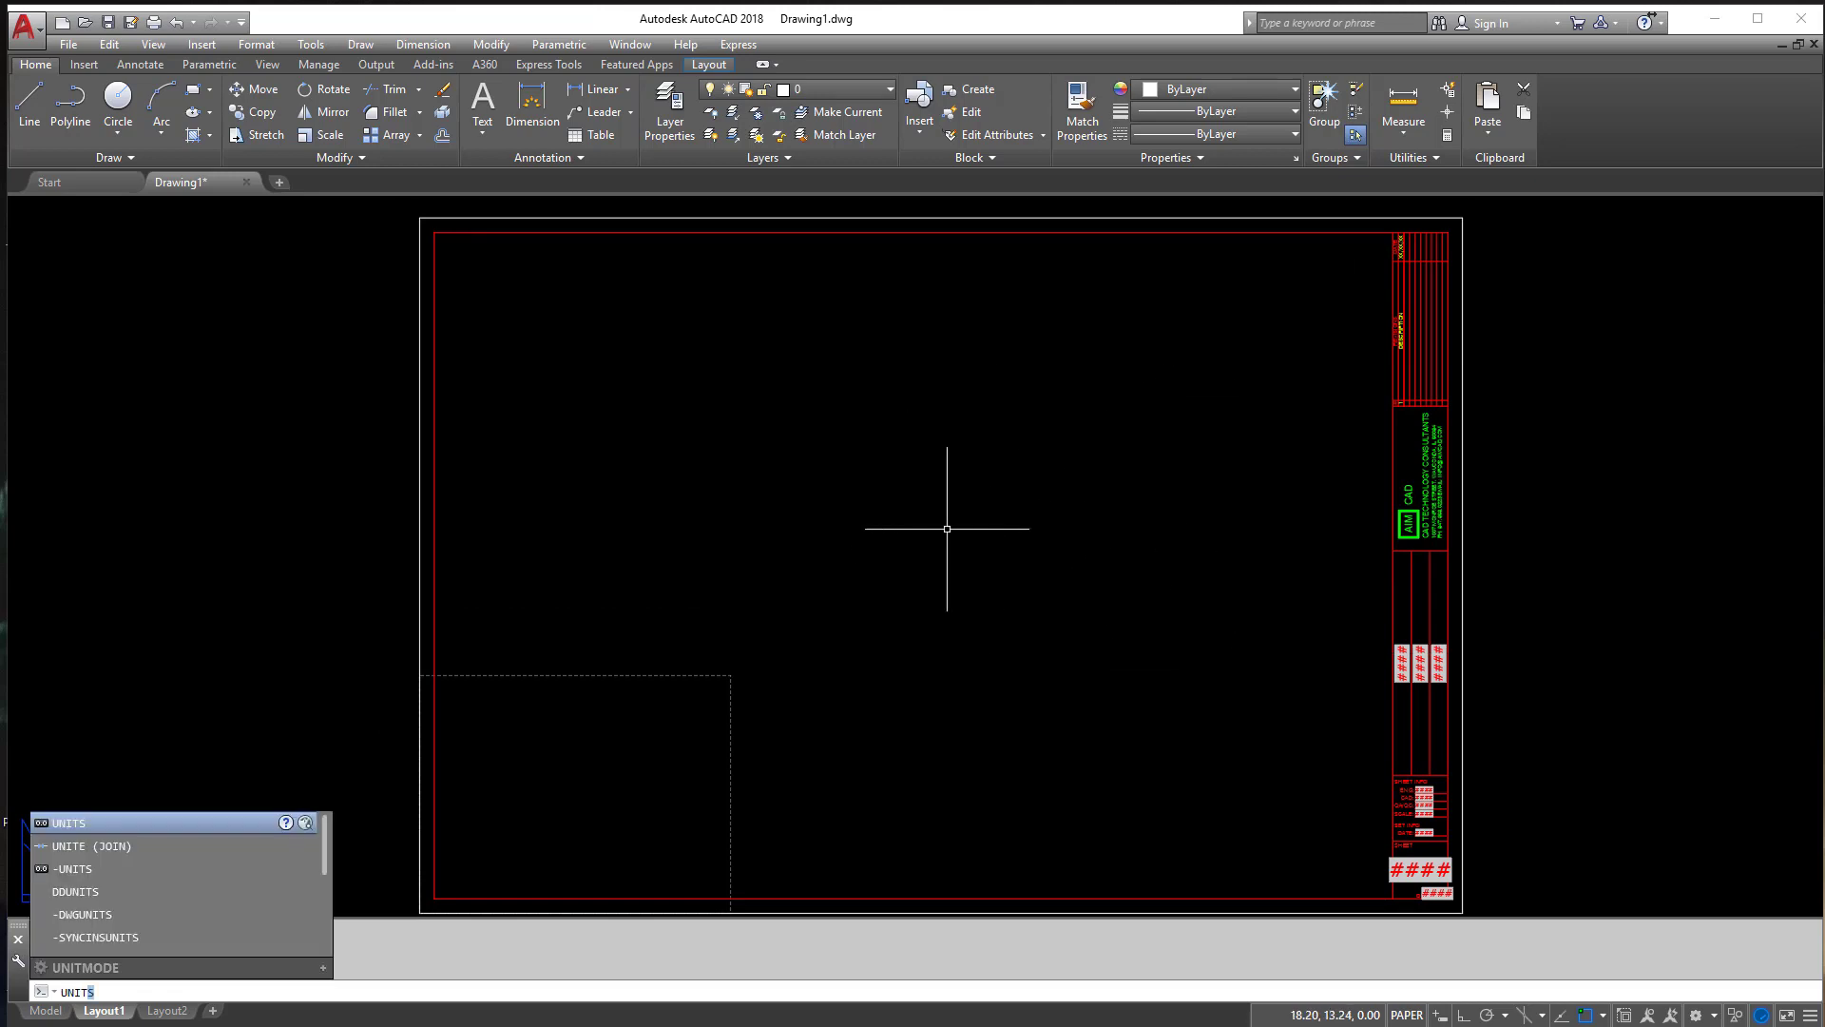
{"action": "key", "text": "Return"}
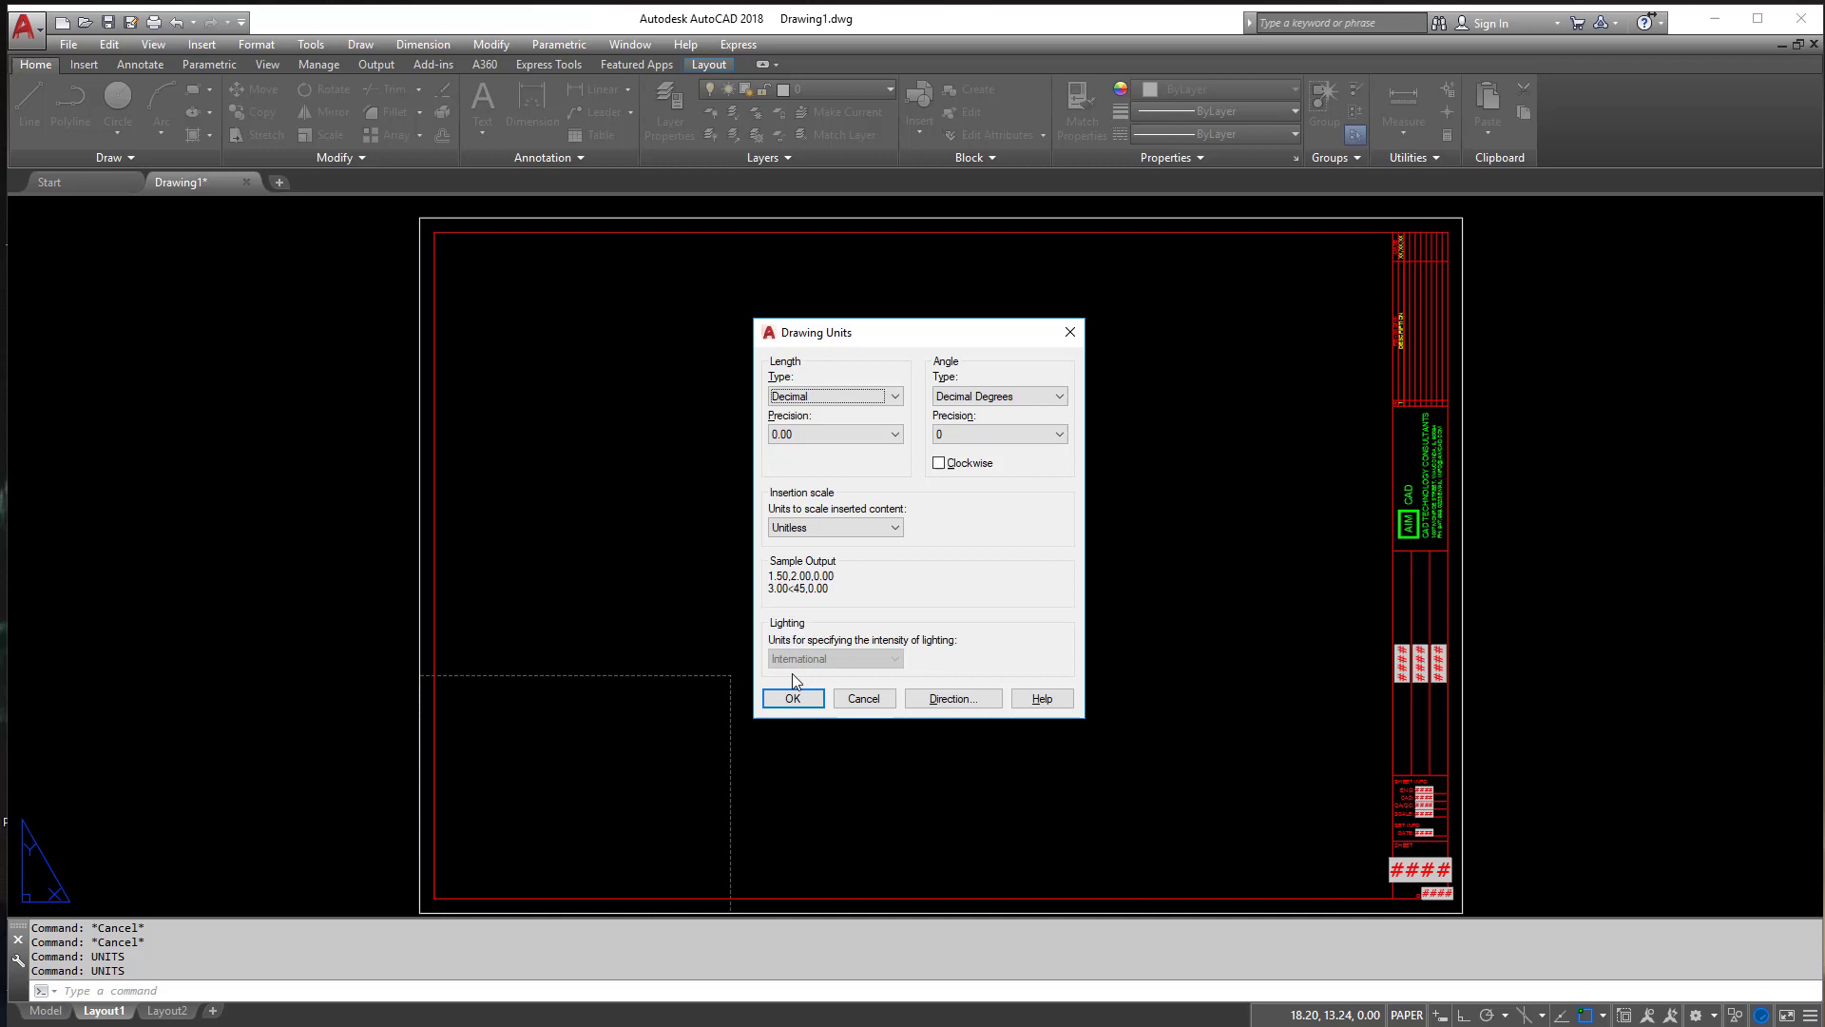
{"action": "left_click", "coordinate": [793, 698]}
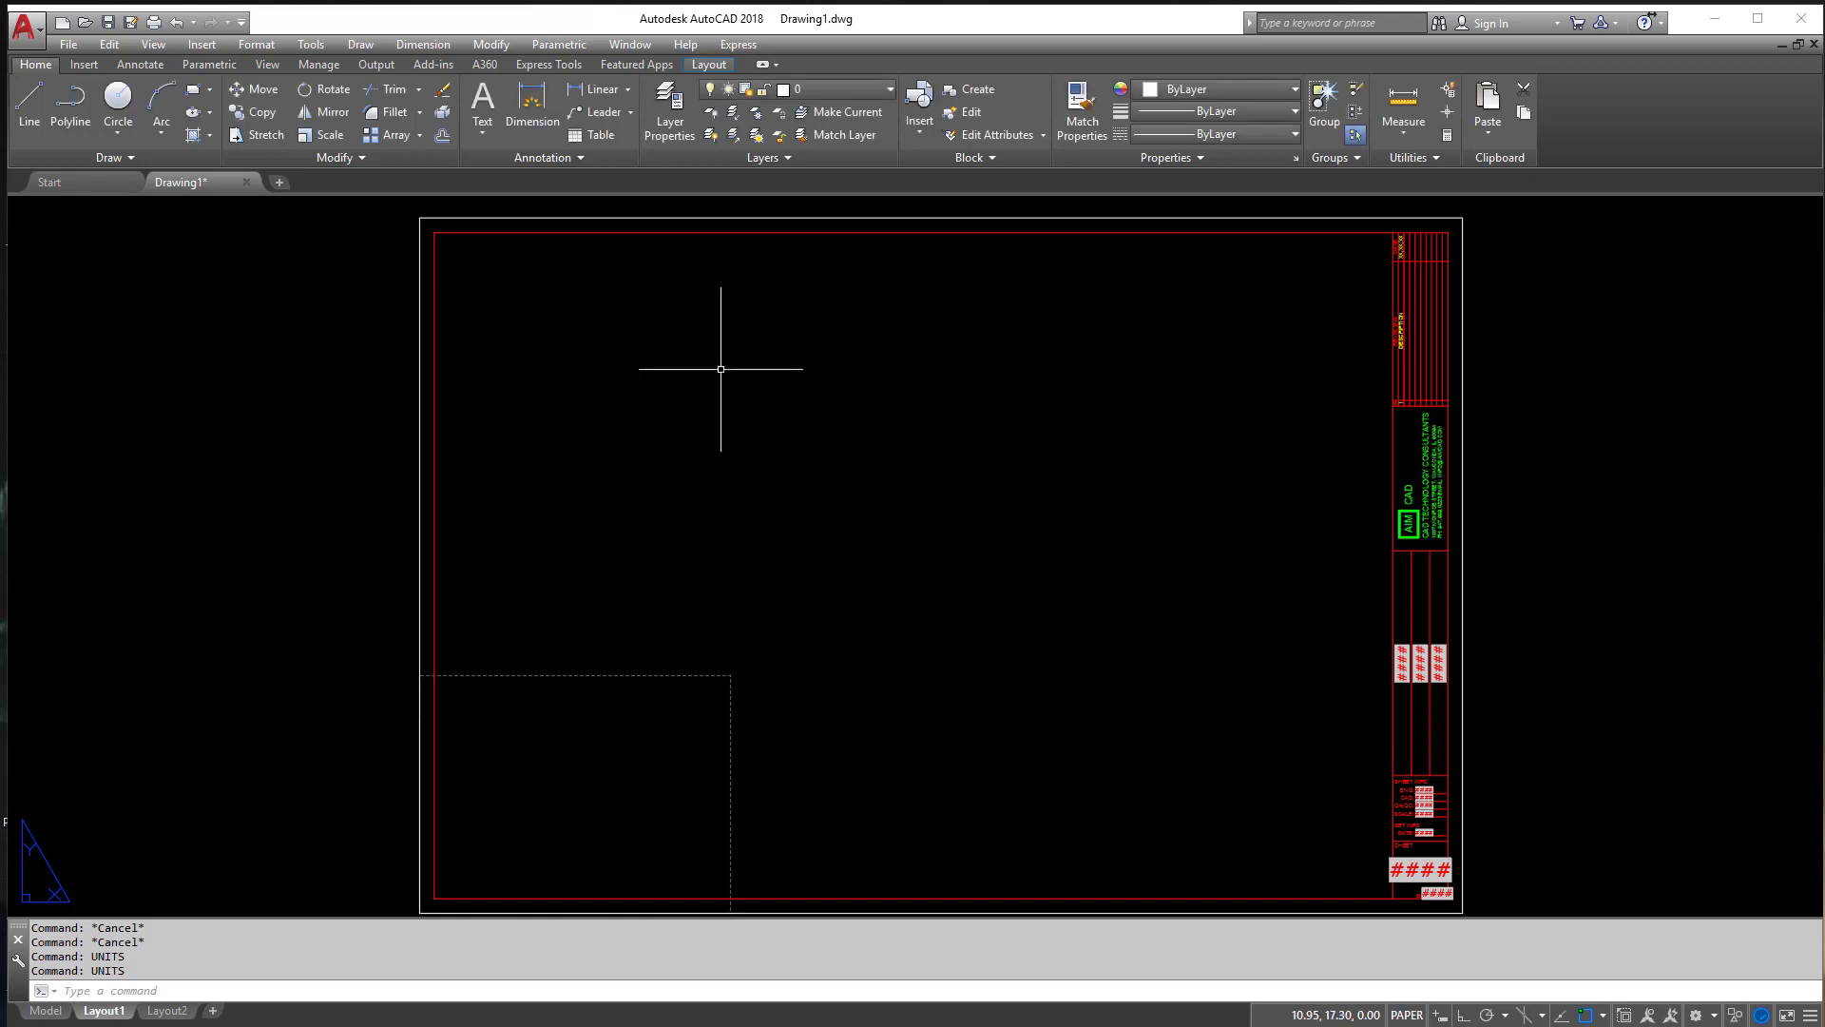
Step: Open and enlarge the Layer Properties Manager, reviewing the Logo, defpoints and _REVISIONS layers
{"action": "left_click", "coordinate": [673, 128]}
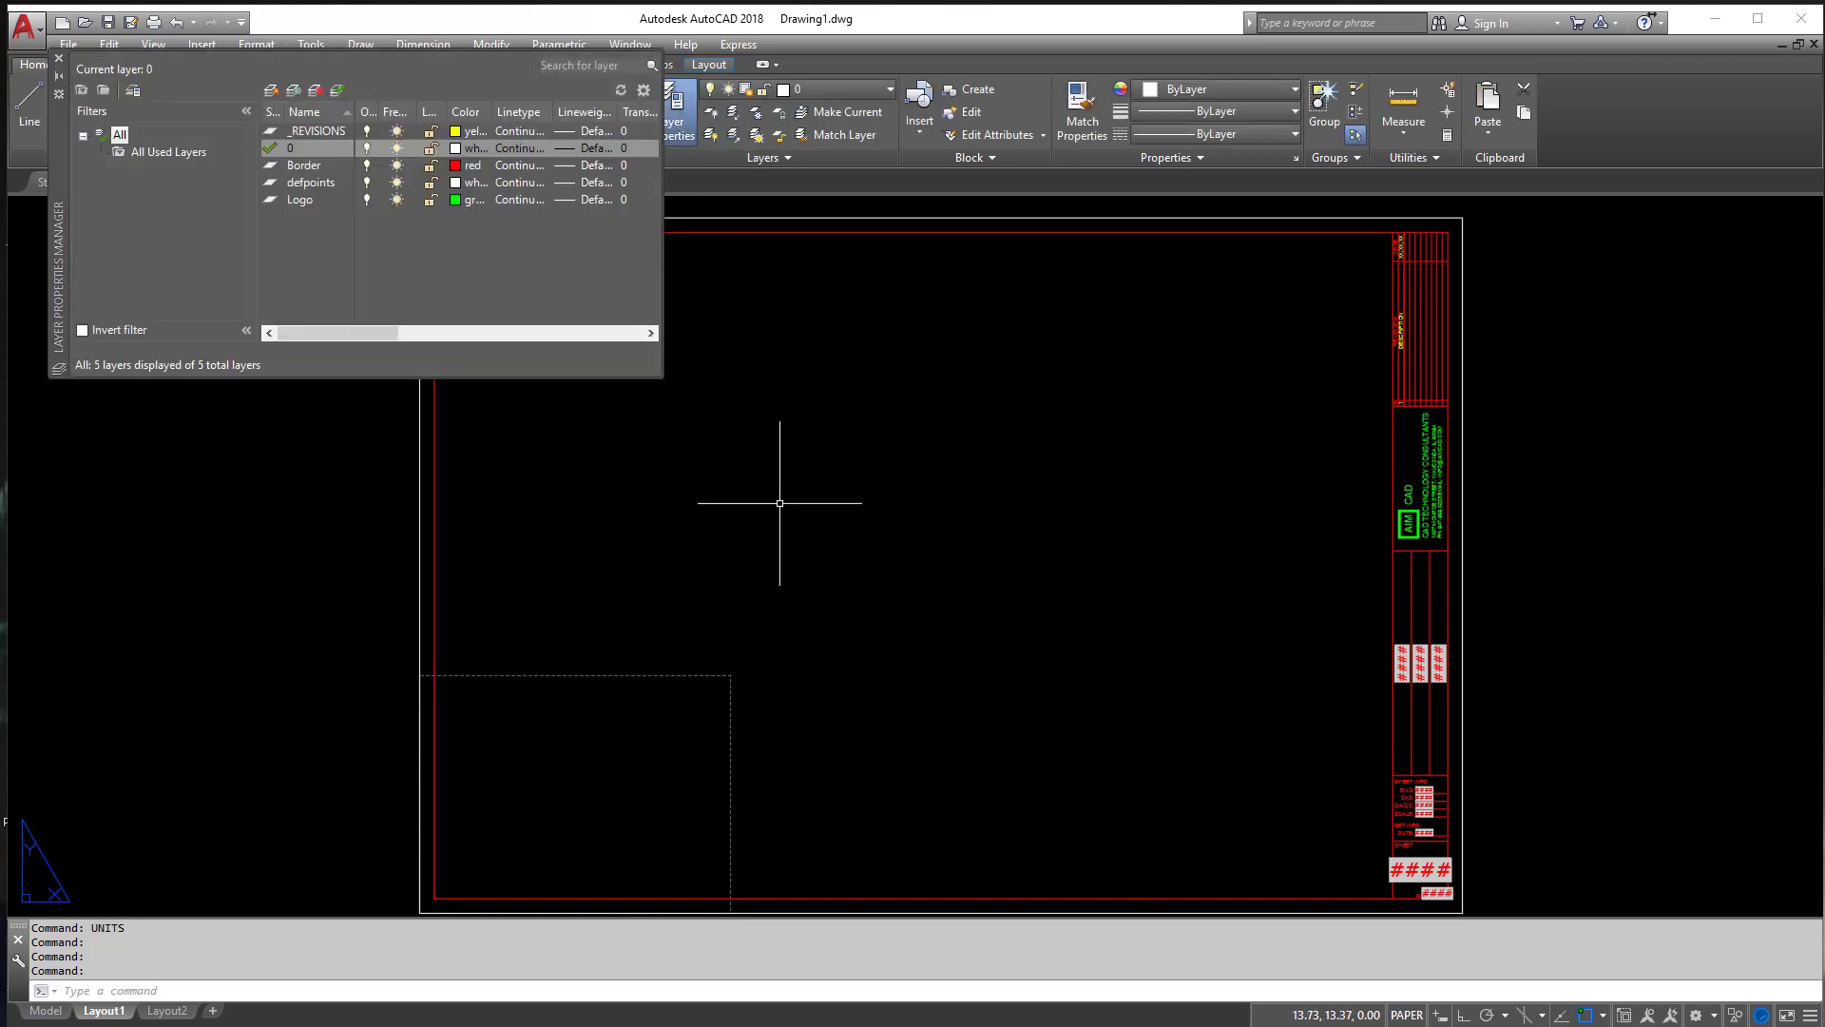
{"action": "left_click_drag", "start_coordinate": [662, 378], "coordinate": [945, 672]}
{"action": "left_click_drag", "start_coordinate": [61, 283], "coordinate": [605, 444]}
{"action": "left_click", "coordinate": [686, 379]}
{"action": "left_click", "coordinate": [701, 359]}
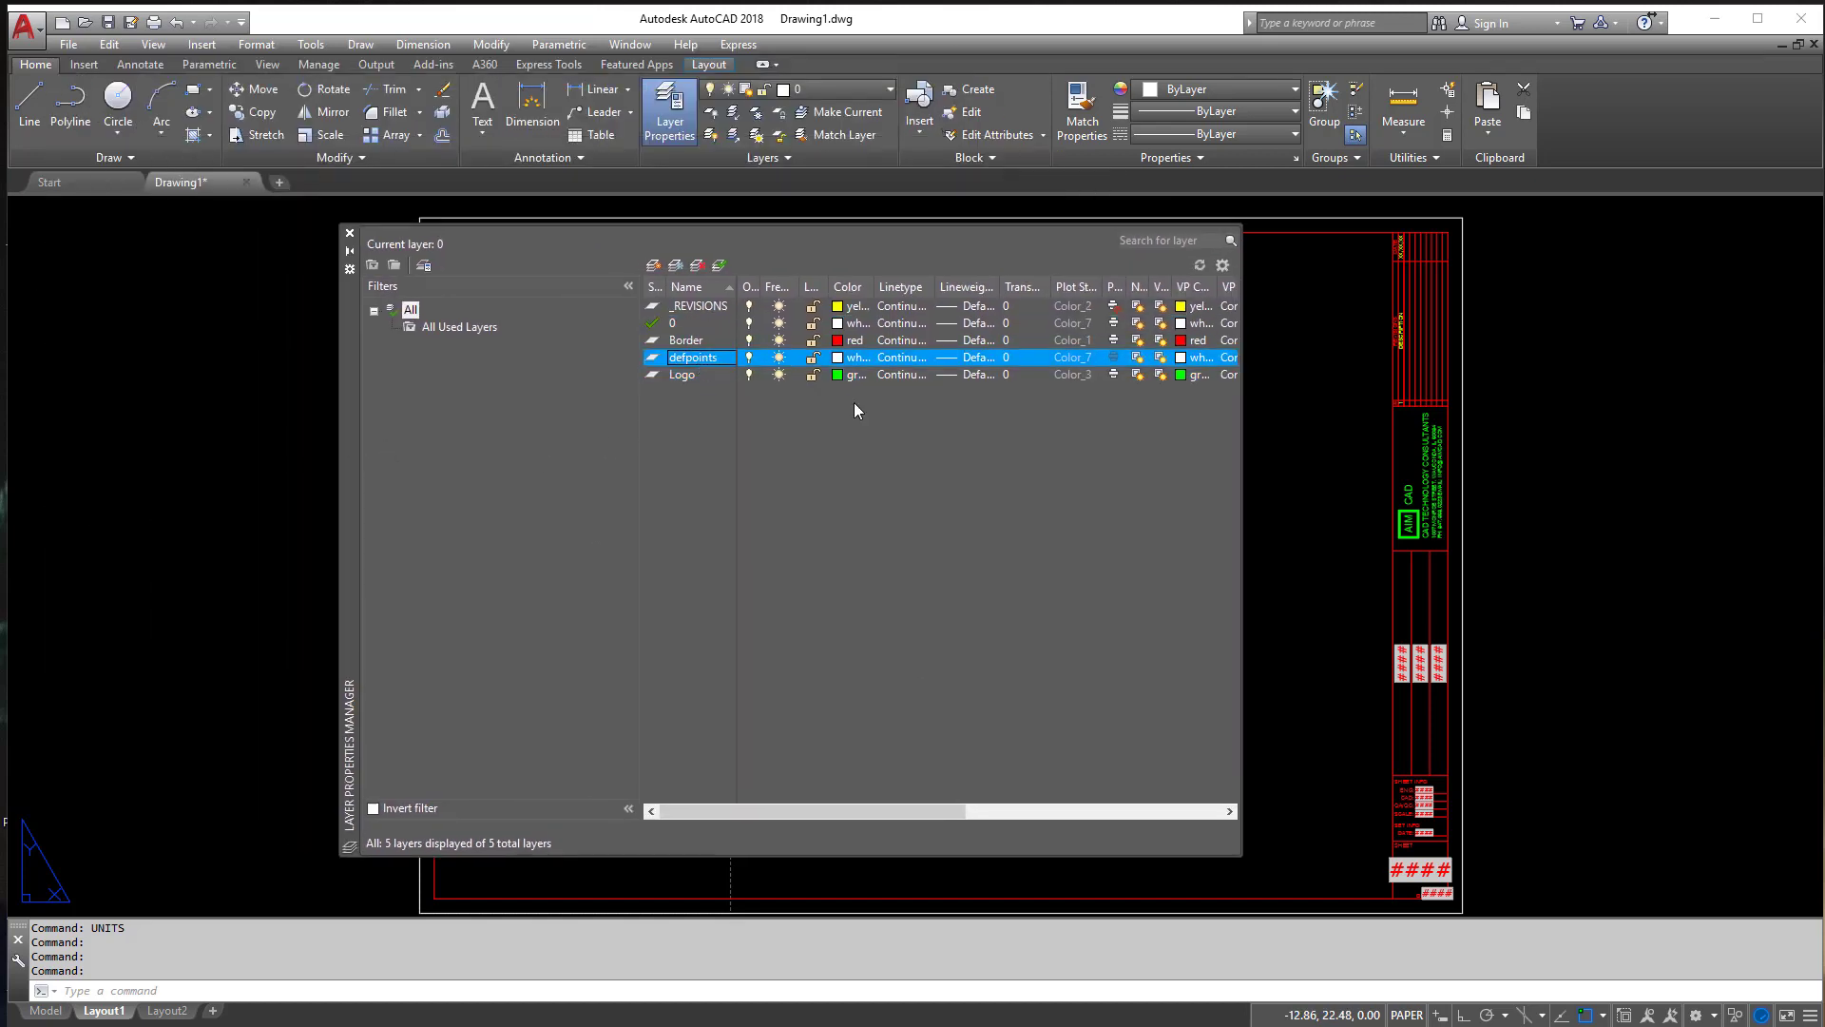
{"action": "left_click", "coordinate": [716, 304]}
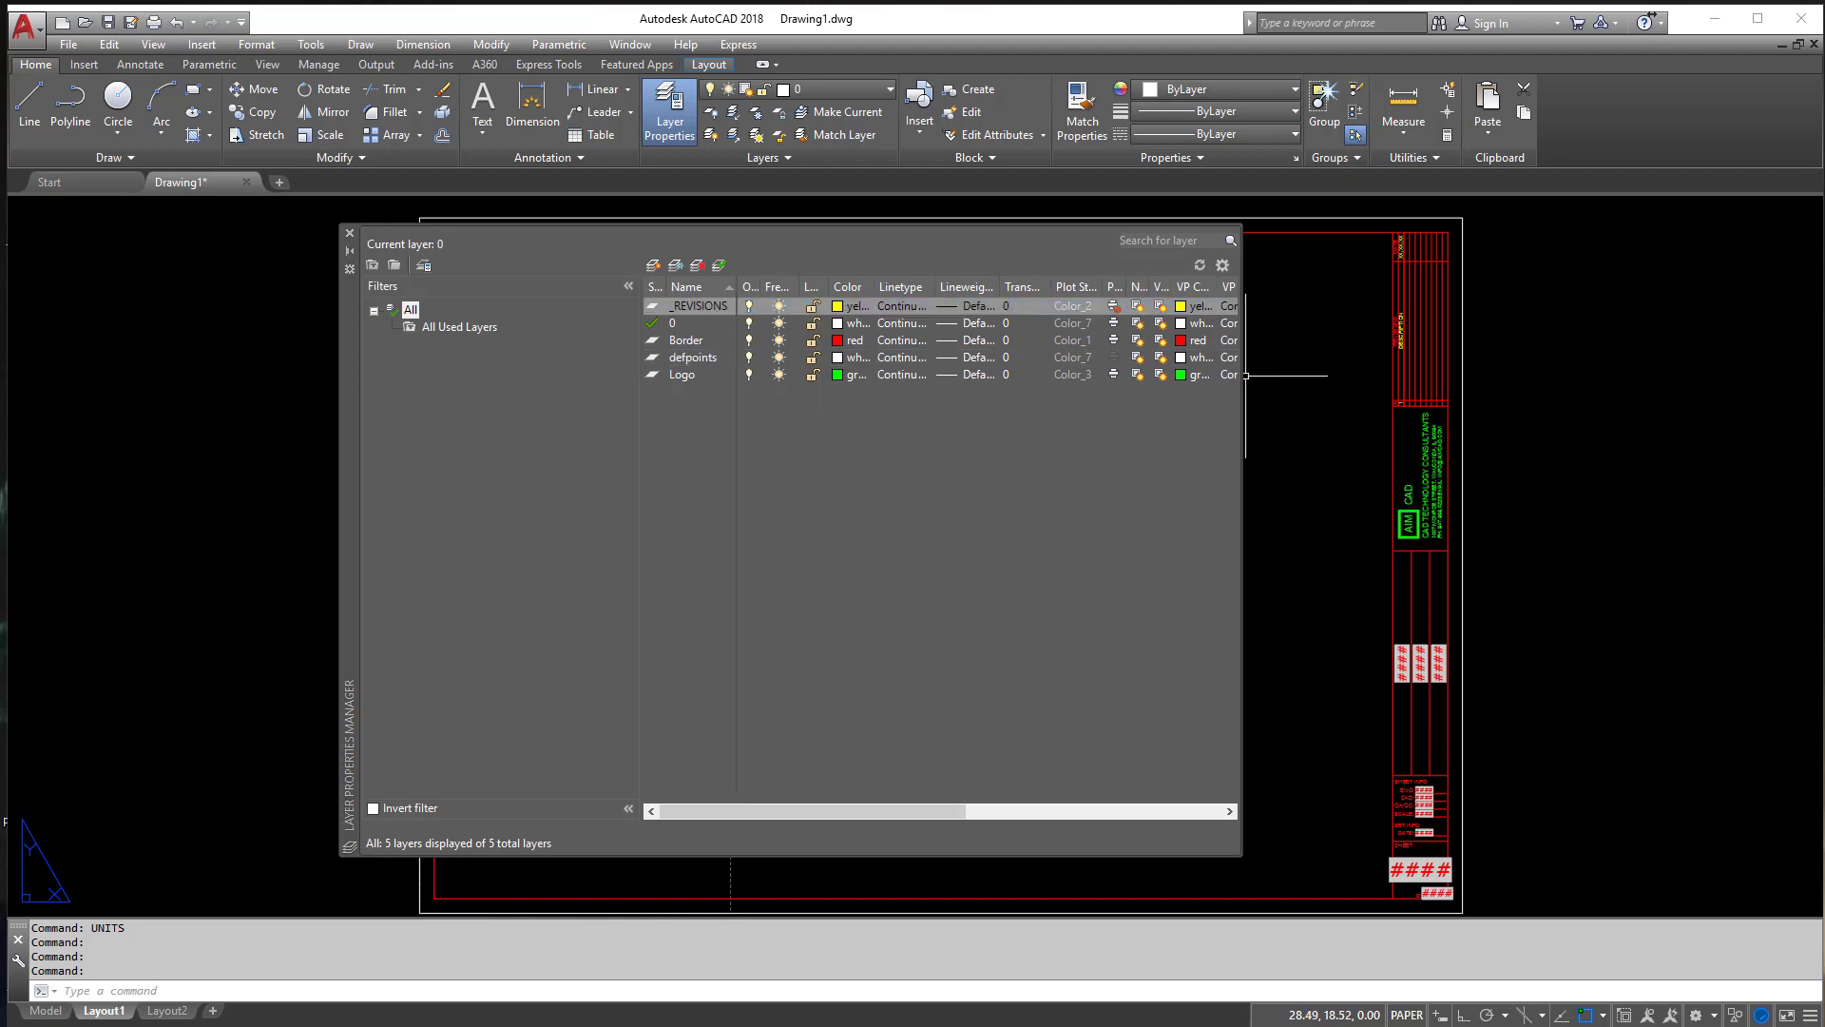
Step: Create a new layer named Object coloured magenta
{"action": "left_click", "coordinate": [653, 266]}
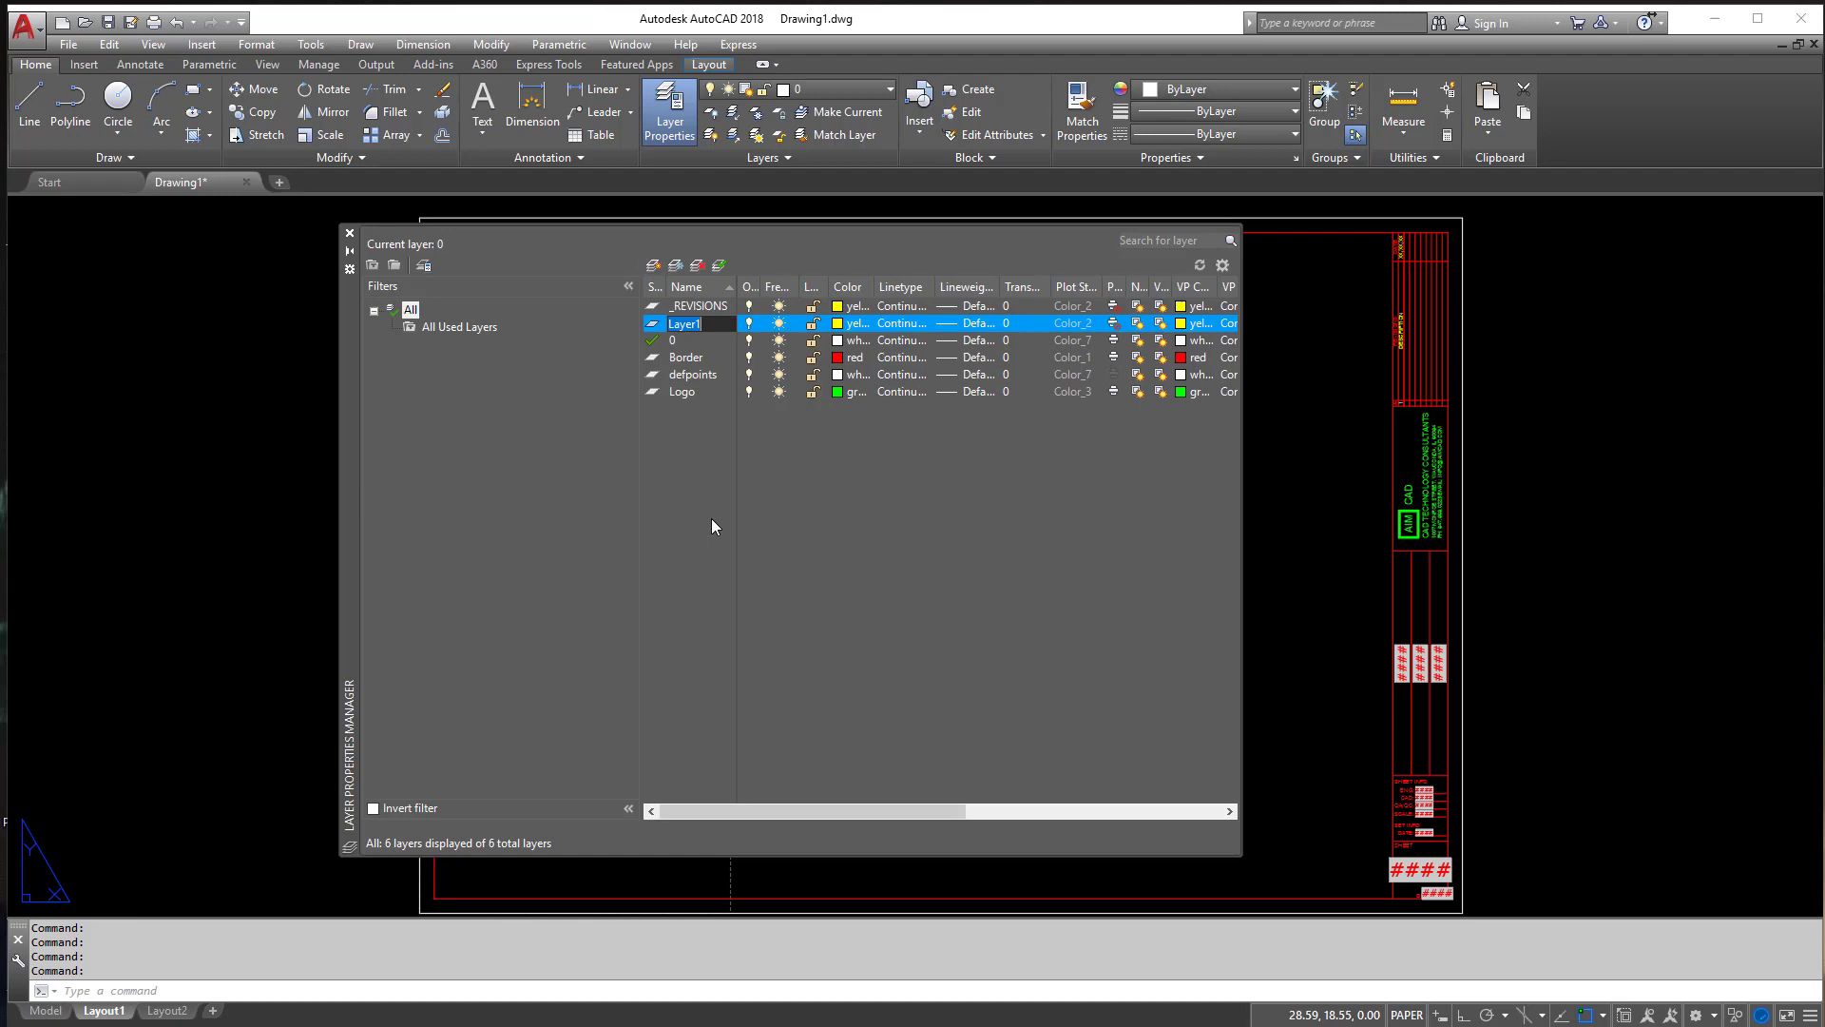
{"action": "type", "text": "O"}
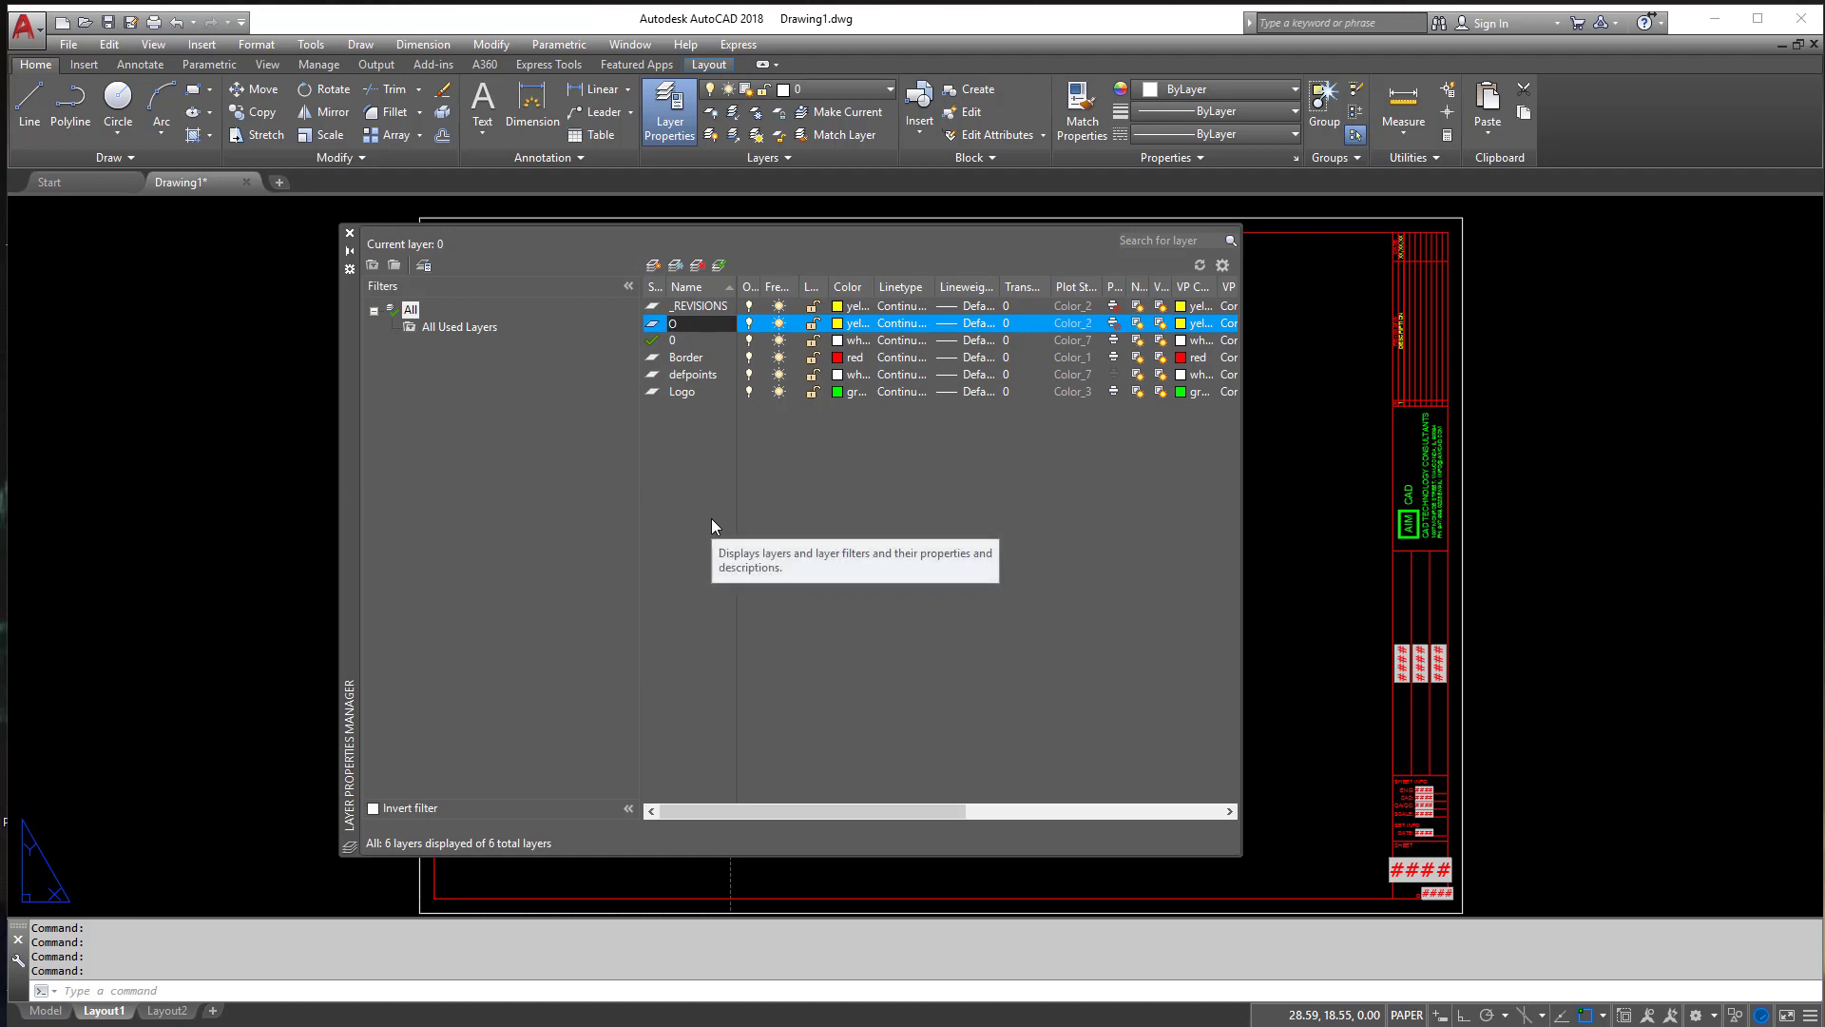
{"action": "type", "text": "bject"}
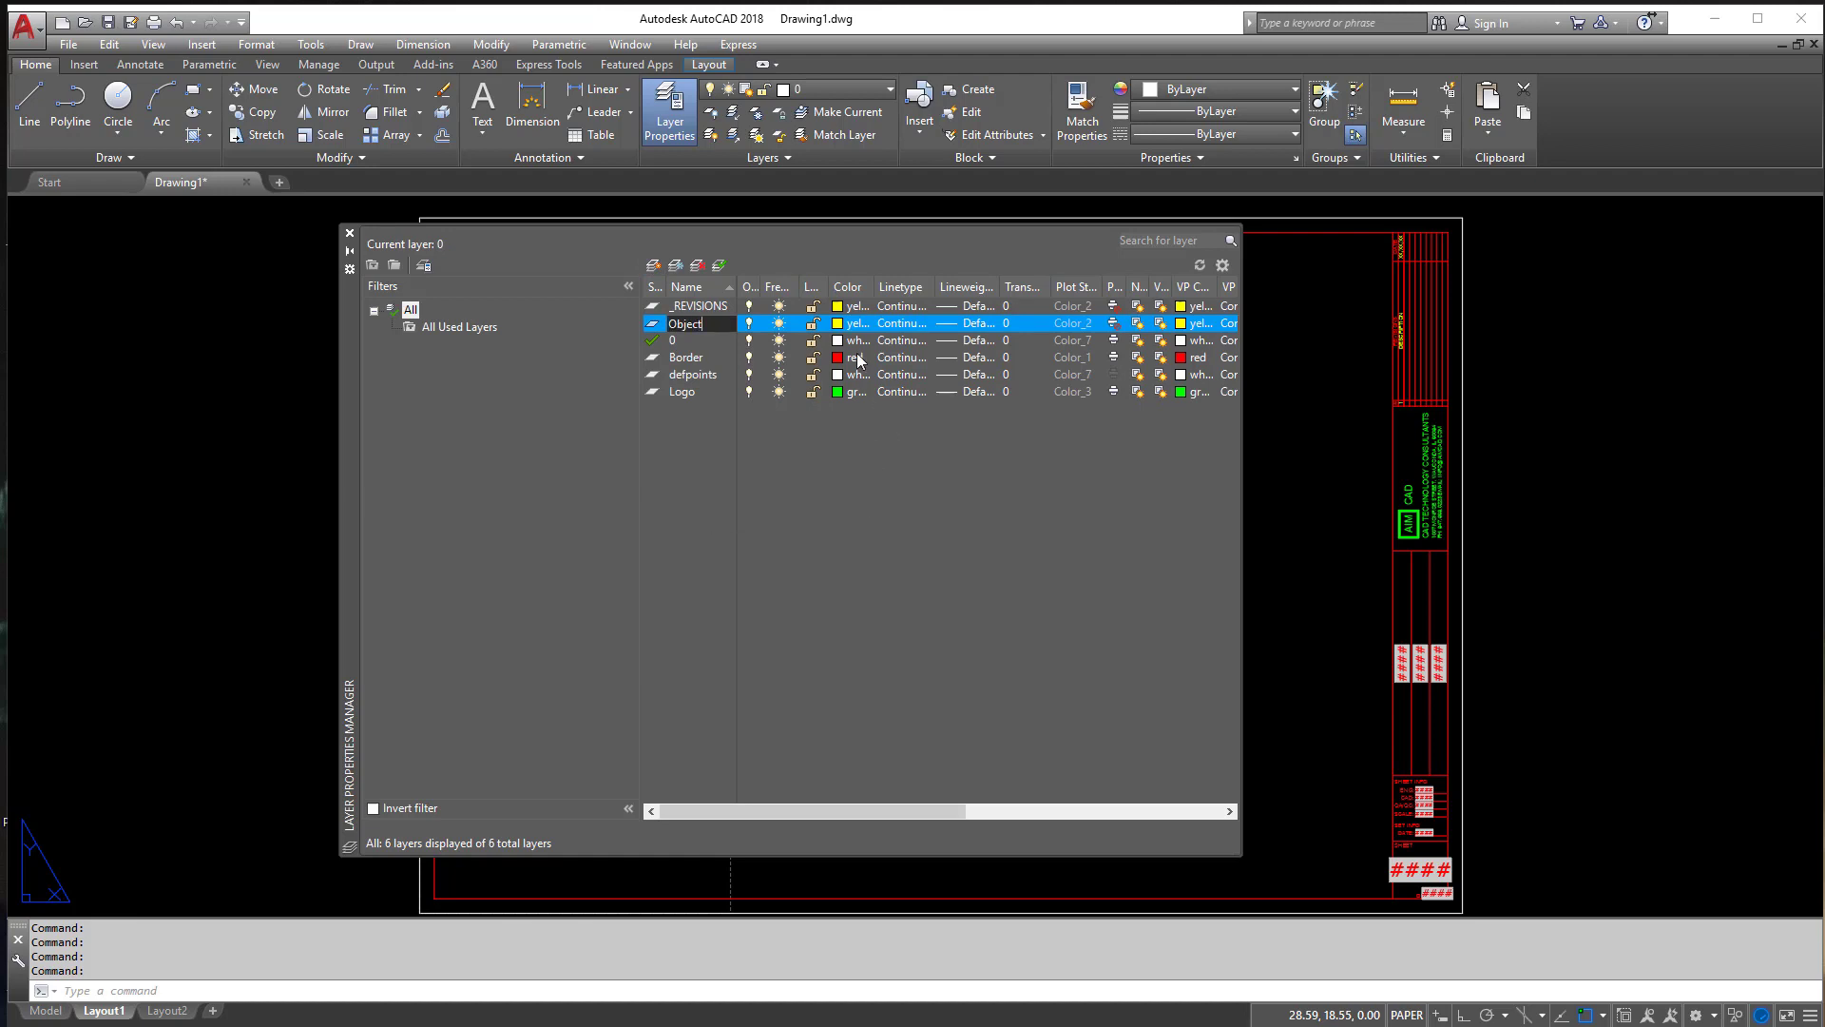
{"action": "left_click", "coordinate": [849, 323]}
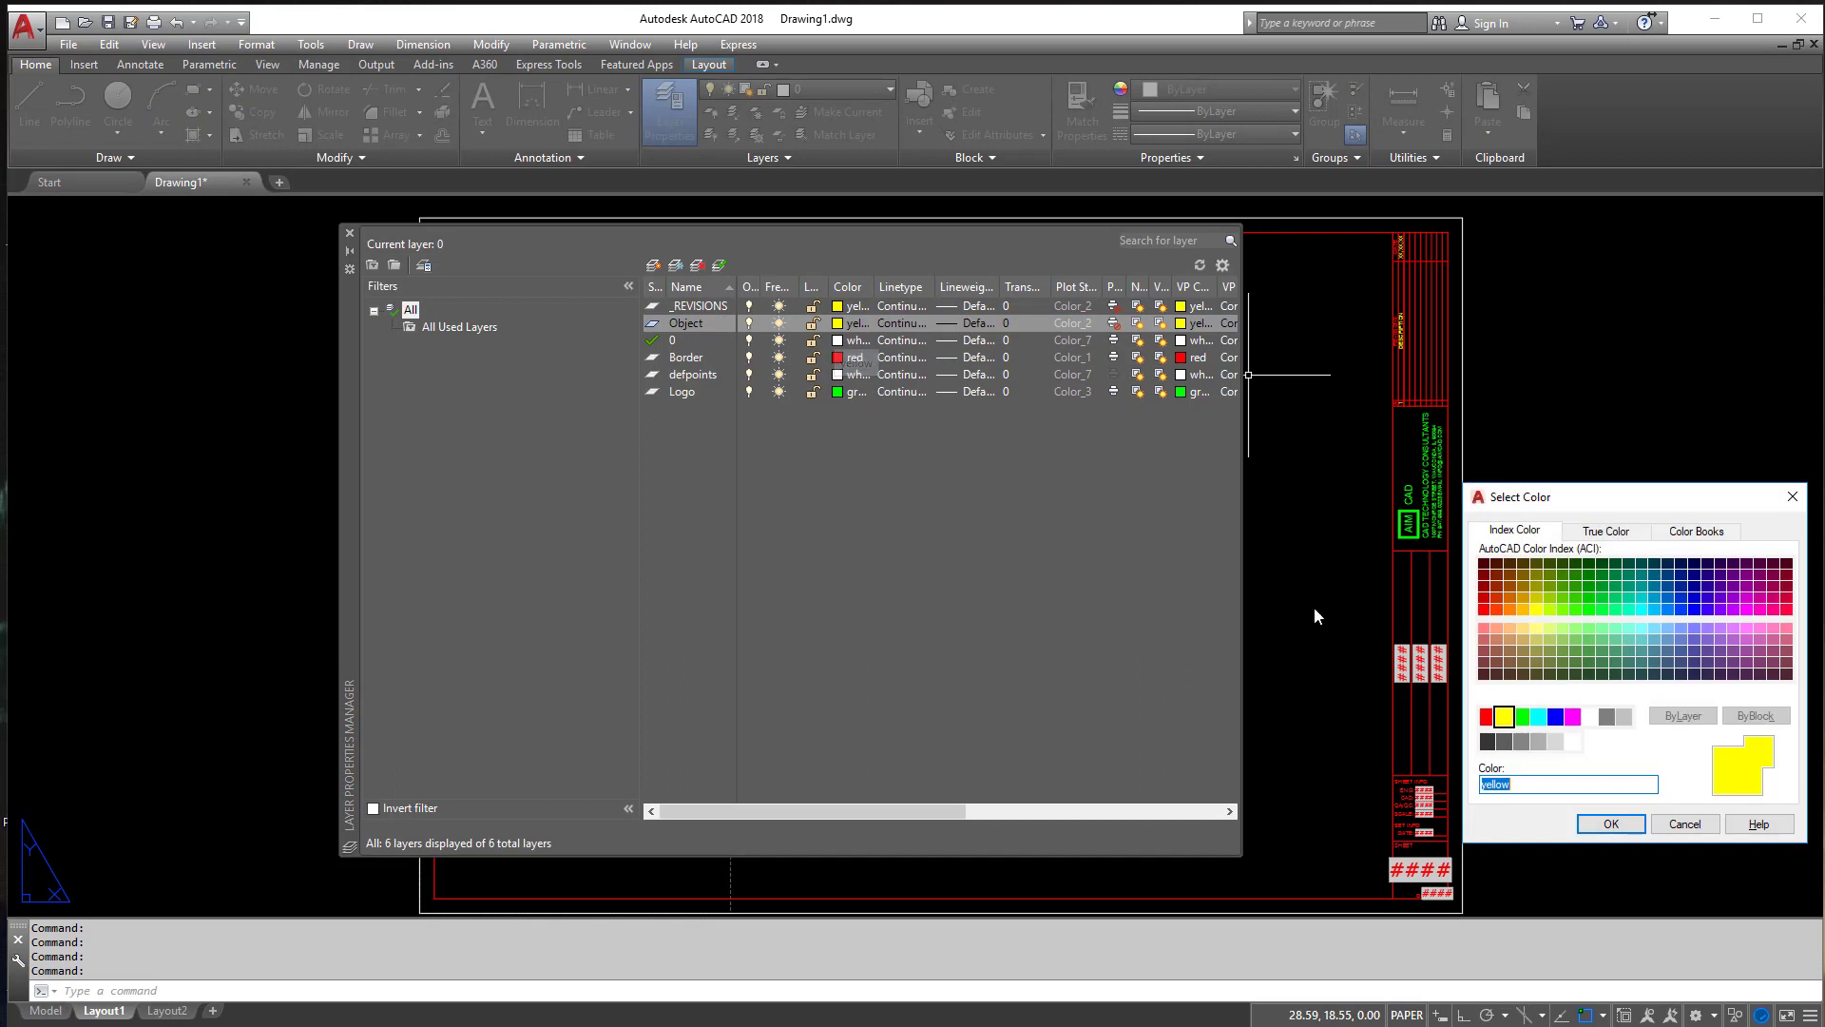
{"action": "left_click", "coordinate": [1573, 716]}
{"action": "left_click", "coordinate": [1611, 823]}
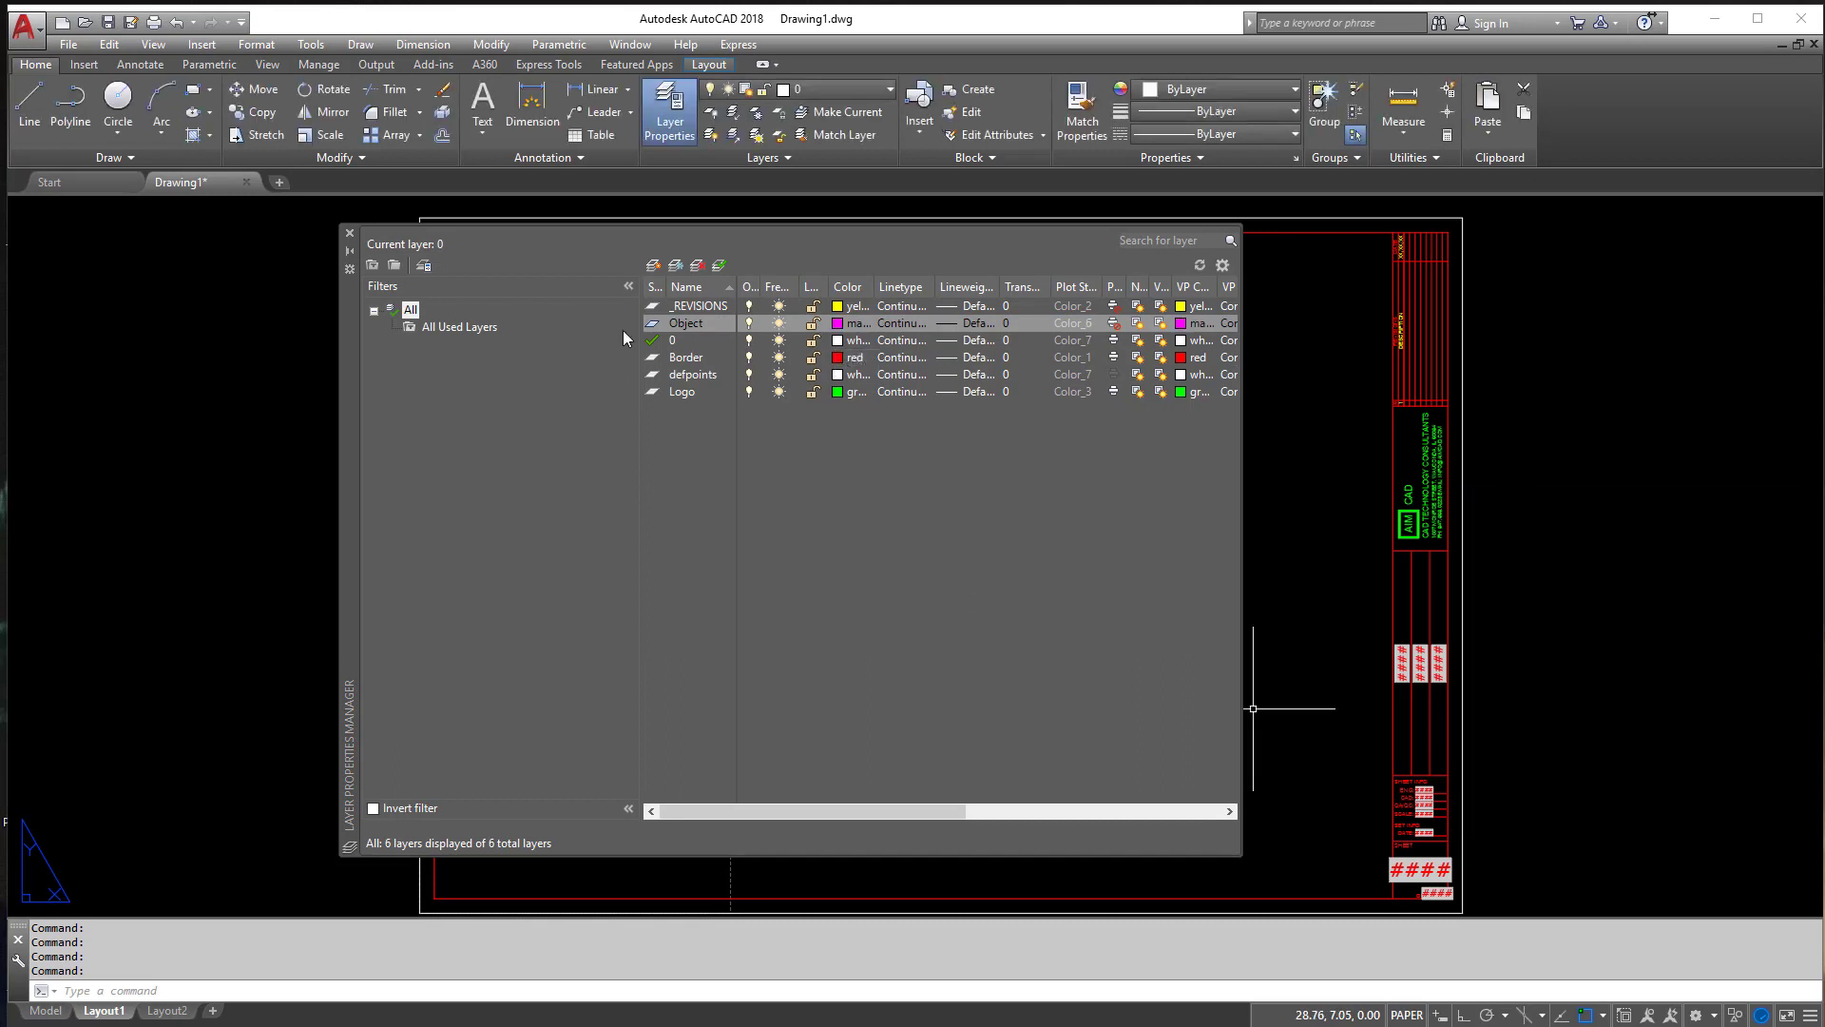
Step: Create a new layer named DIMS coloured cyan
{"action": "left_click", "coordinate": [656, 267]}
{"action": "type", "text": "DIMS"}
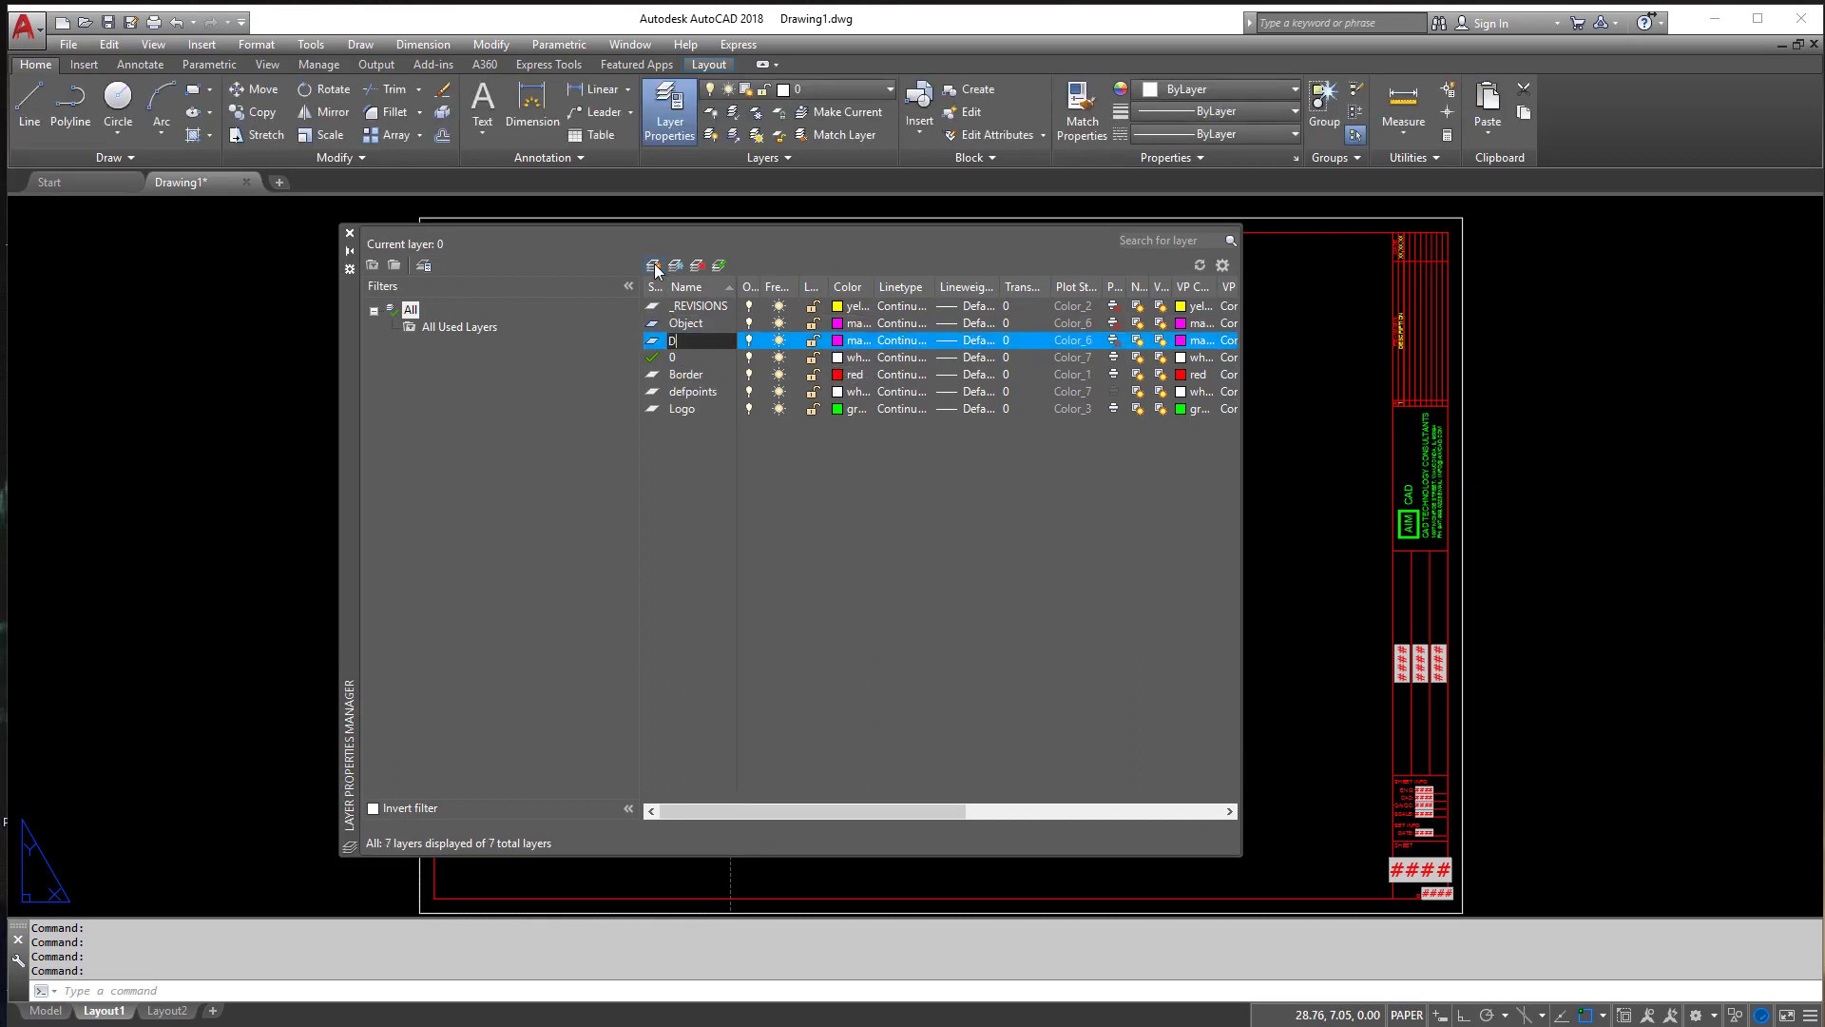
{"action": "left_click", "coordinate": [844, 341]}
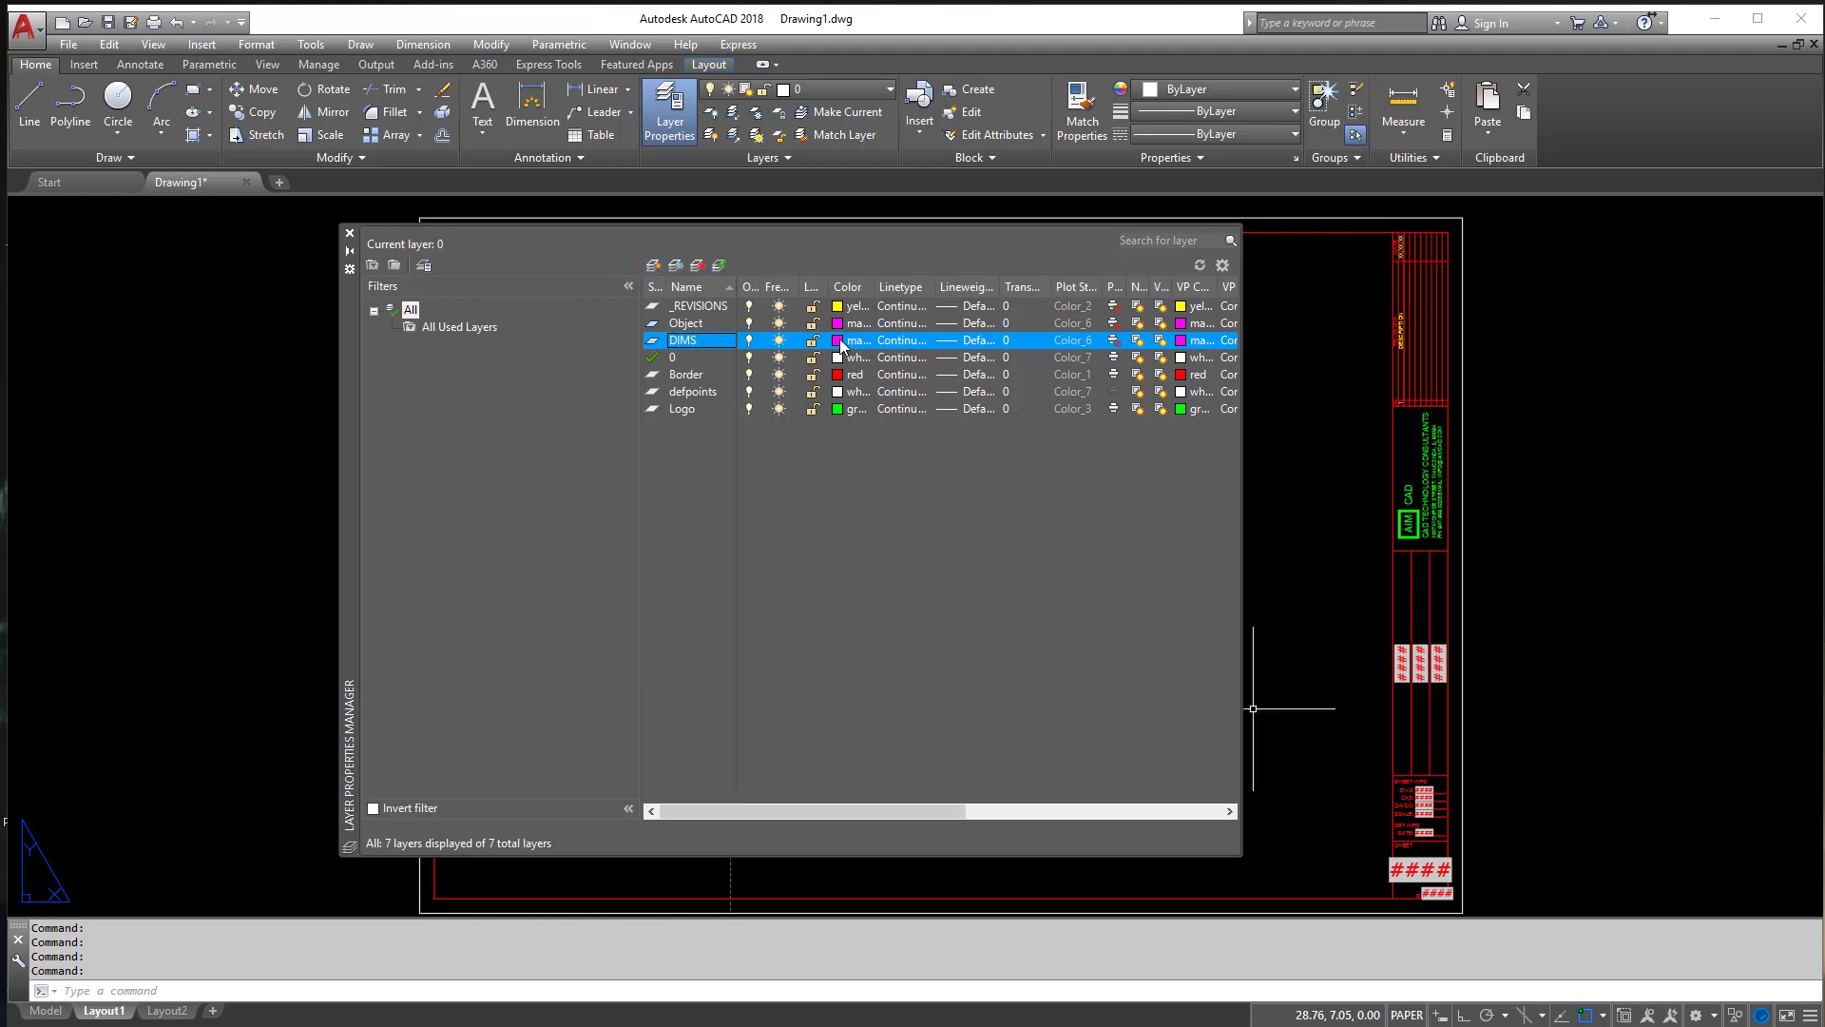
{"action": "left_click", "coordinate": [1539, 717]}
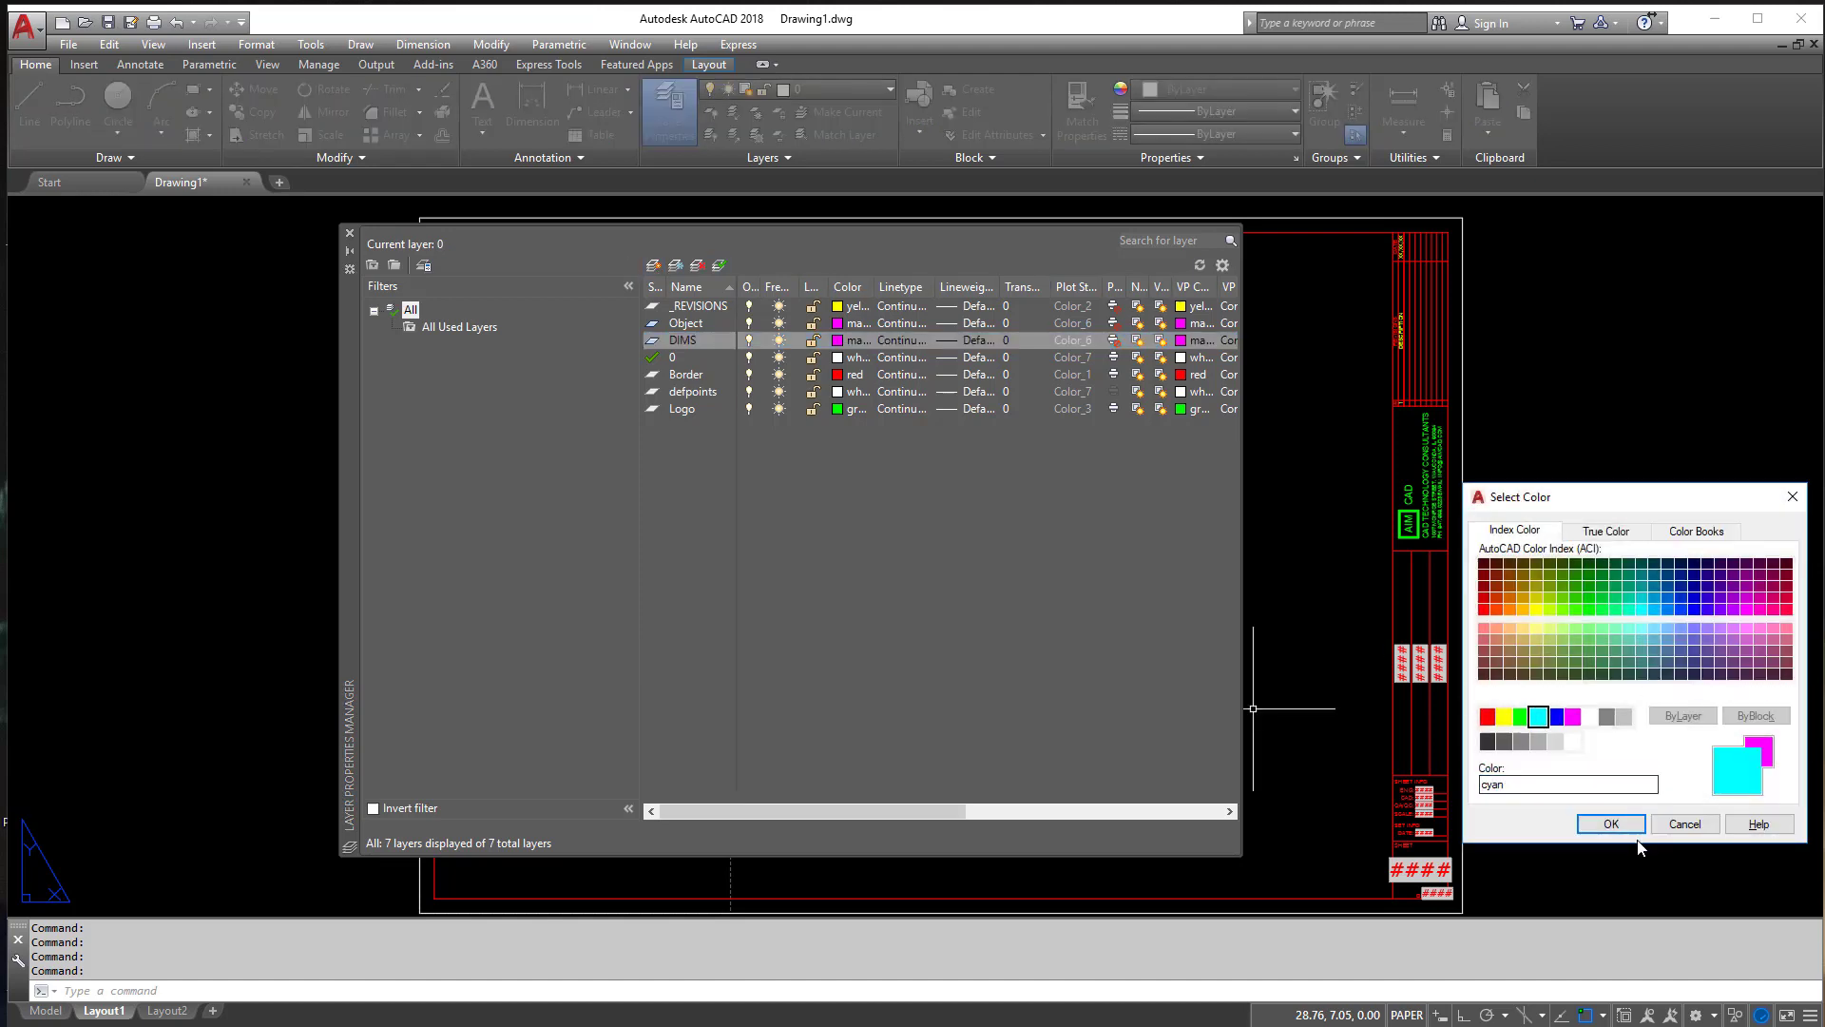
{"action": "left_click", "coordinate": [1612, 823]}
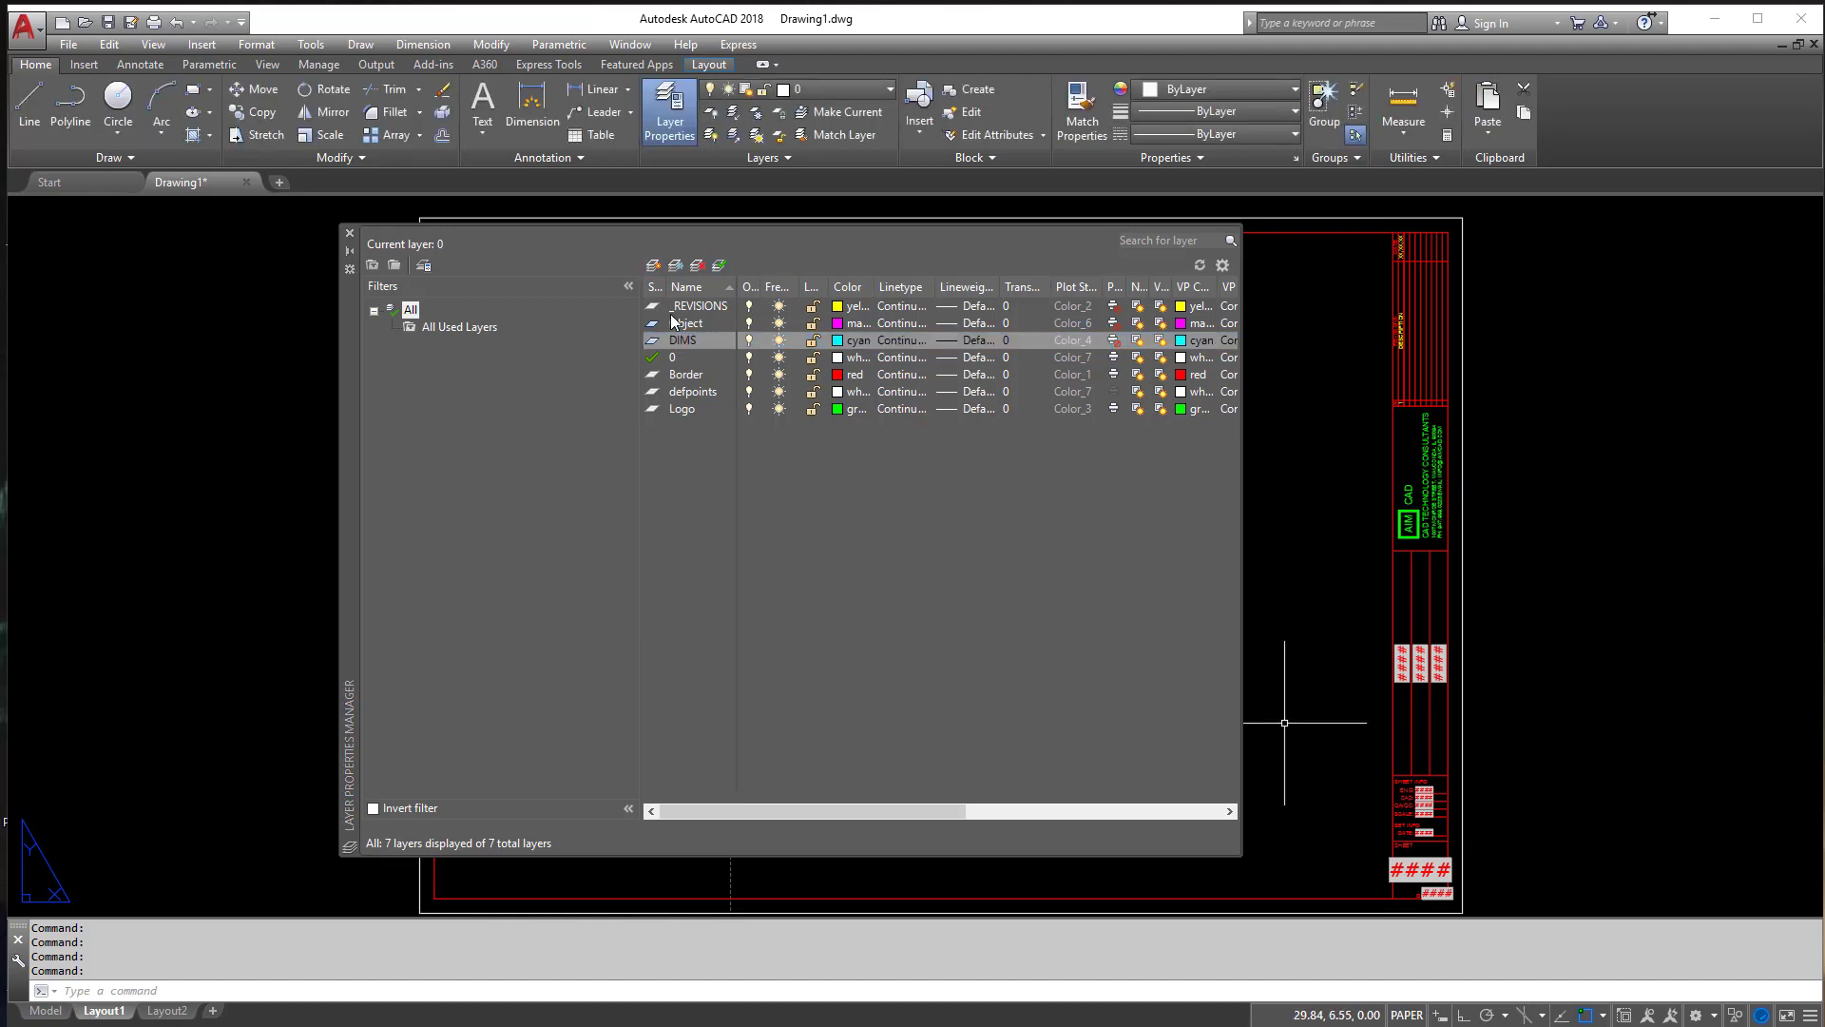
Step: Create a white TEXT layer and begin renaming the Border layer
{"action": "left_click", "coordinate": [653, 266]}
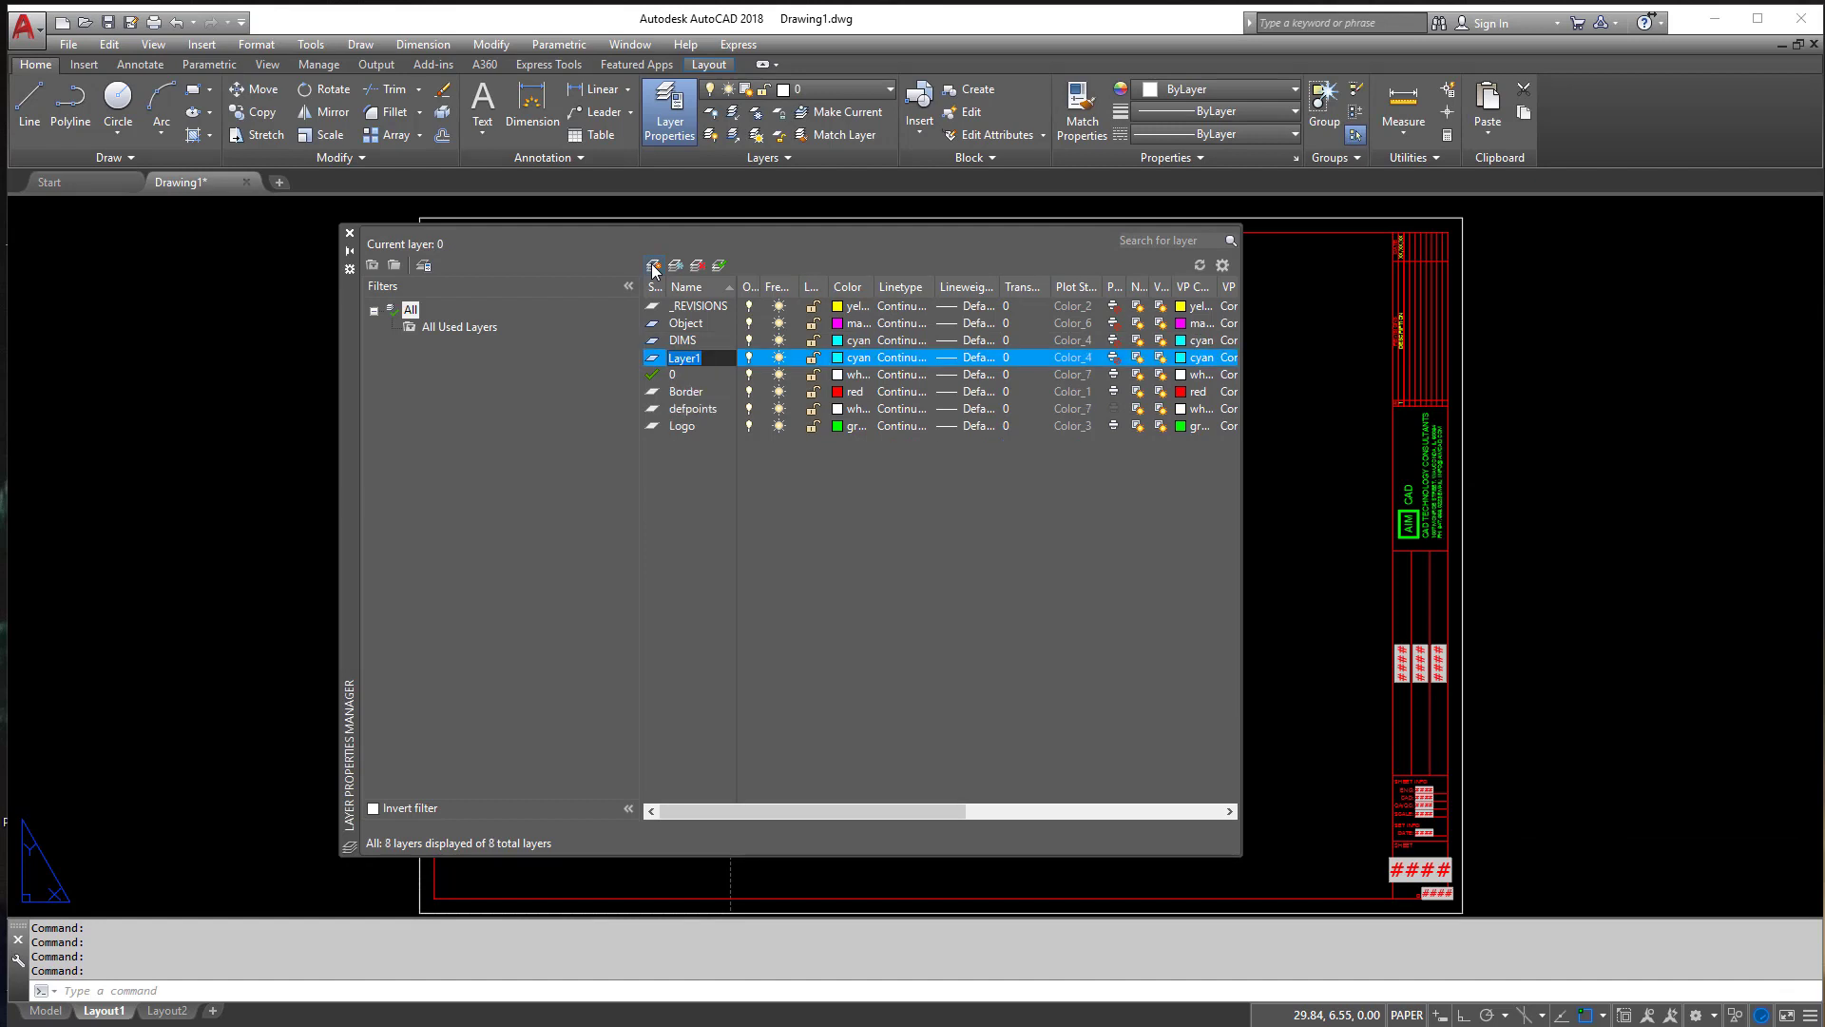
{"action": "type", "text": "T"}
{"action": "type", "text": "eTEX"}
{"action": "key", "text": "BackSpace"}
{"action": "key", "text": "BackSpace"}
{"action": "left_click", "coordinate": [838, 357]}
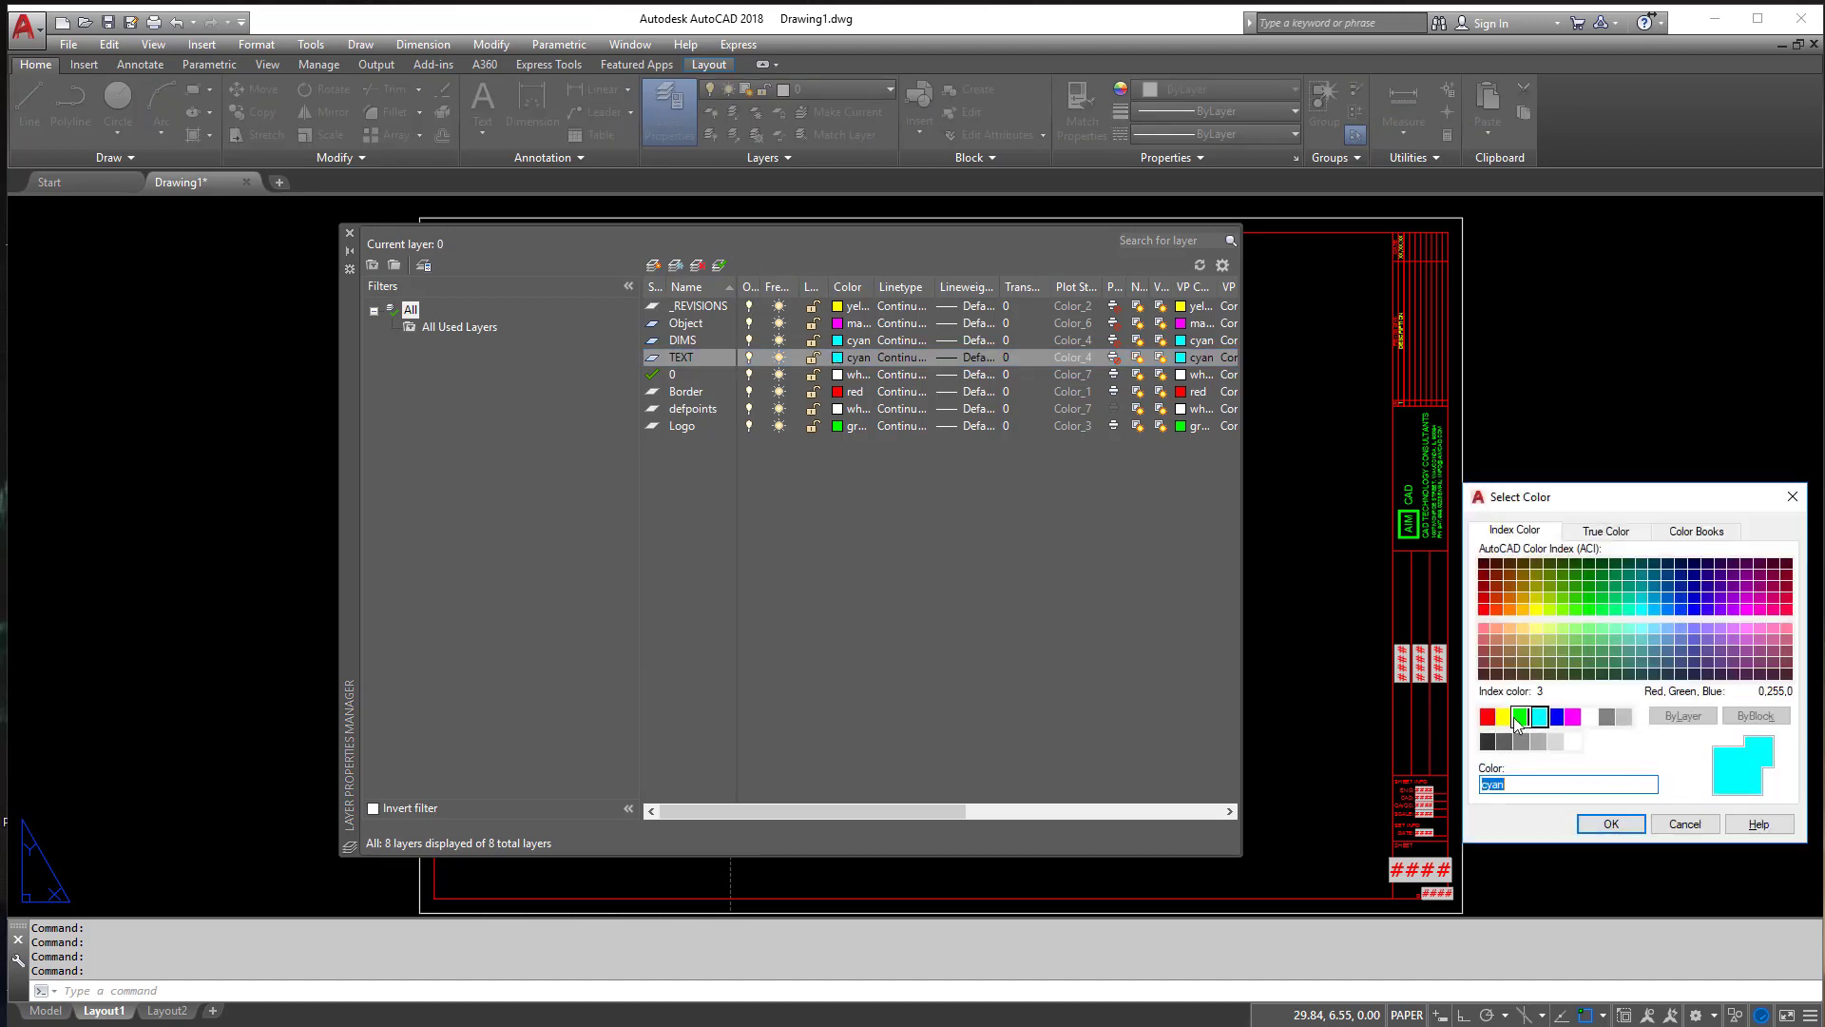
{"action": "left_click", "coordinate": [1589, 716]}
{"action": "left_click", "coordinate": [1611, 823]}
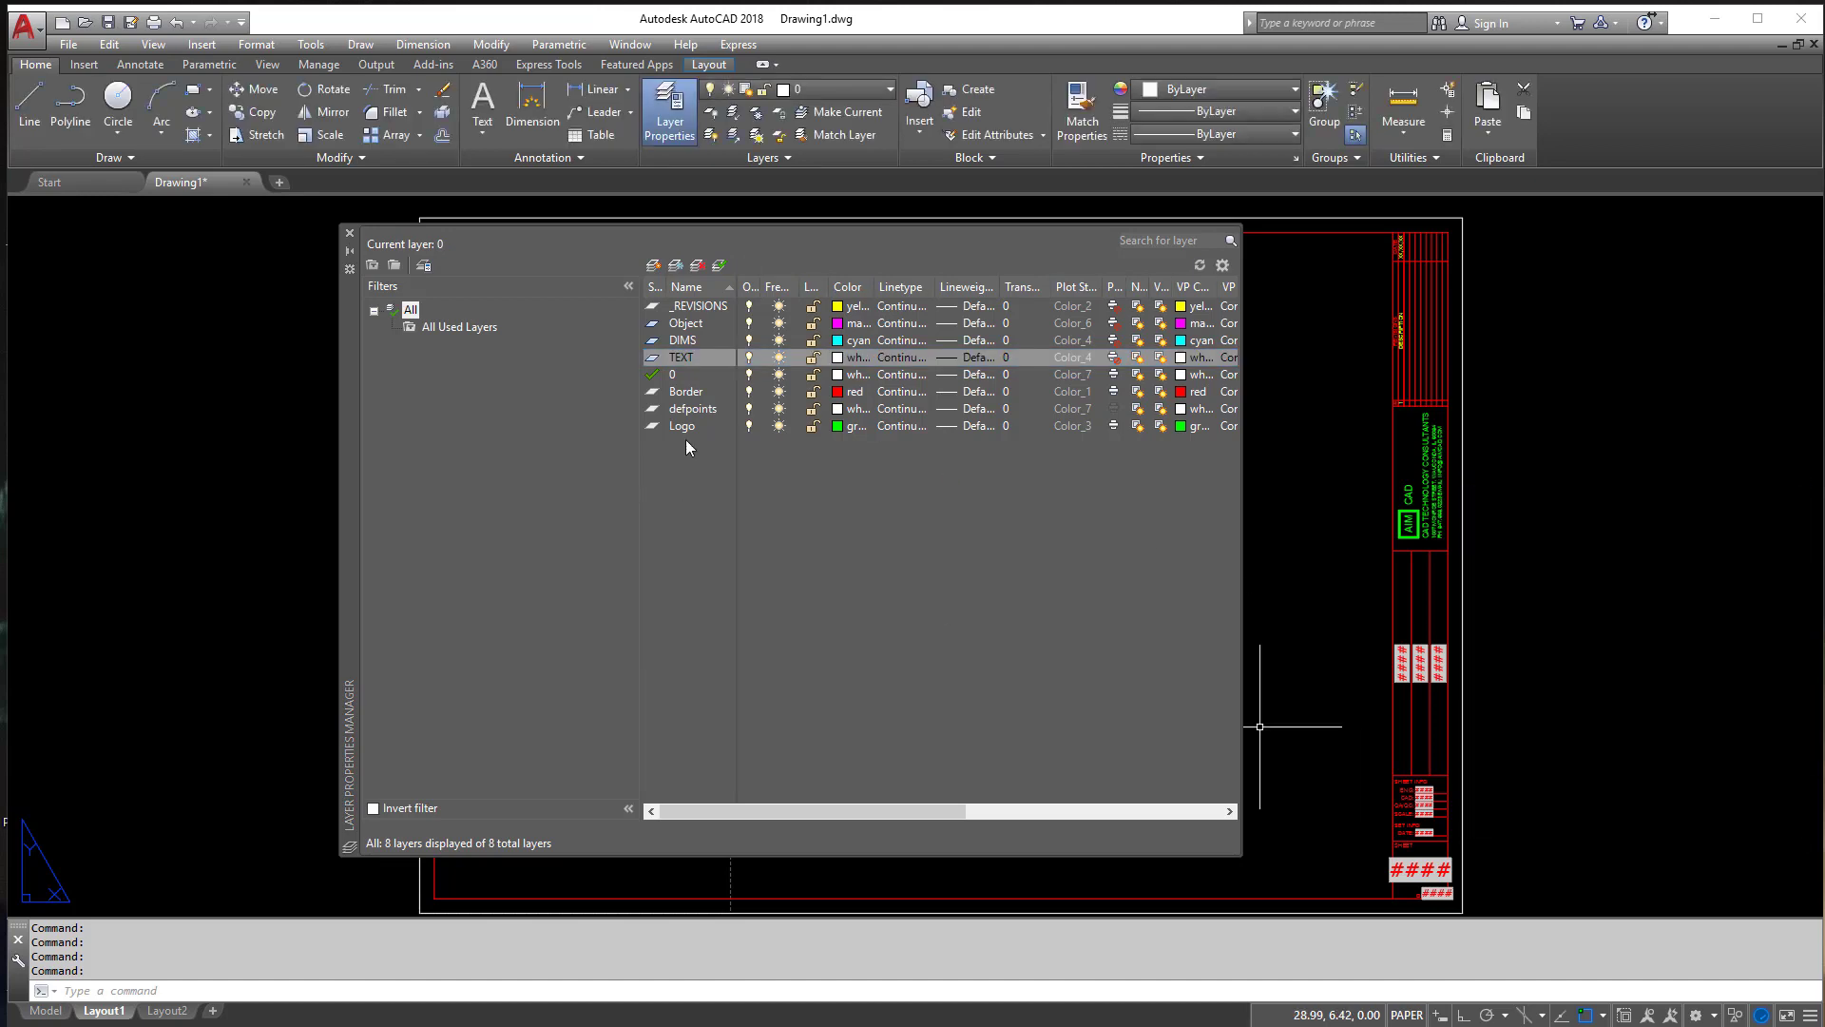
{"action": "left_click", "coordinate": [679, 390]}
{"action": "left_click", "coordinate": [692, 389]}
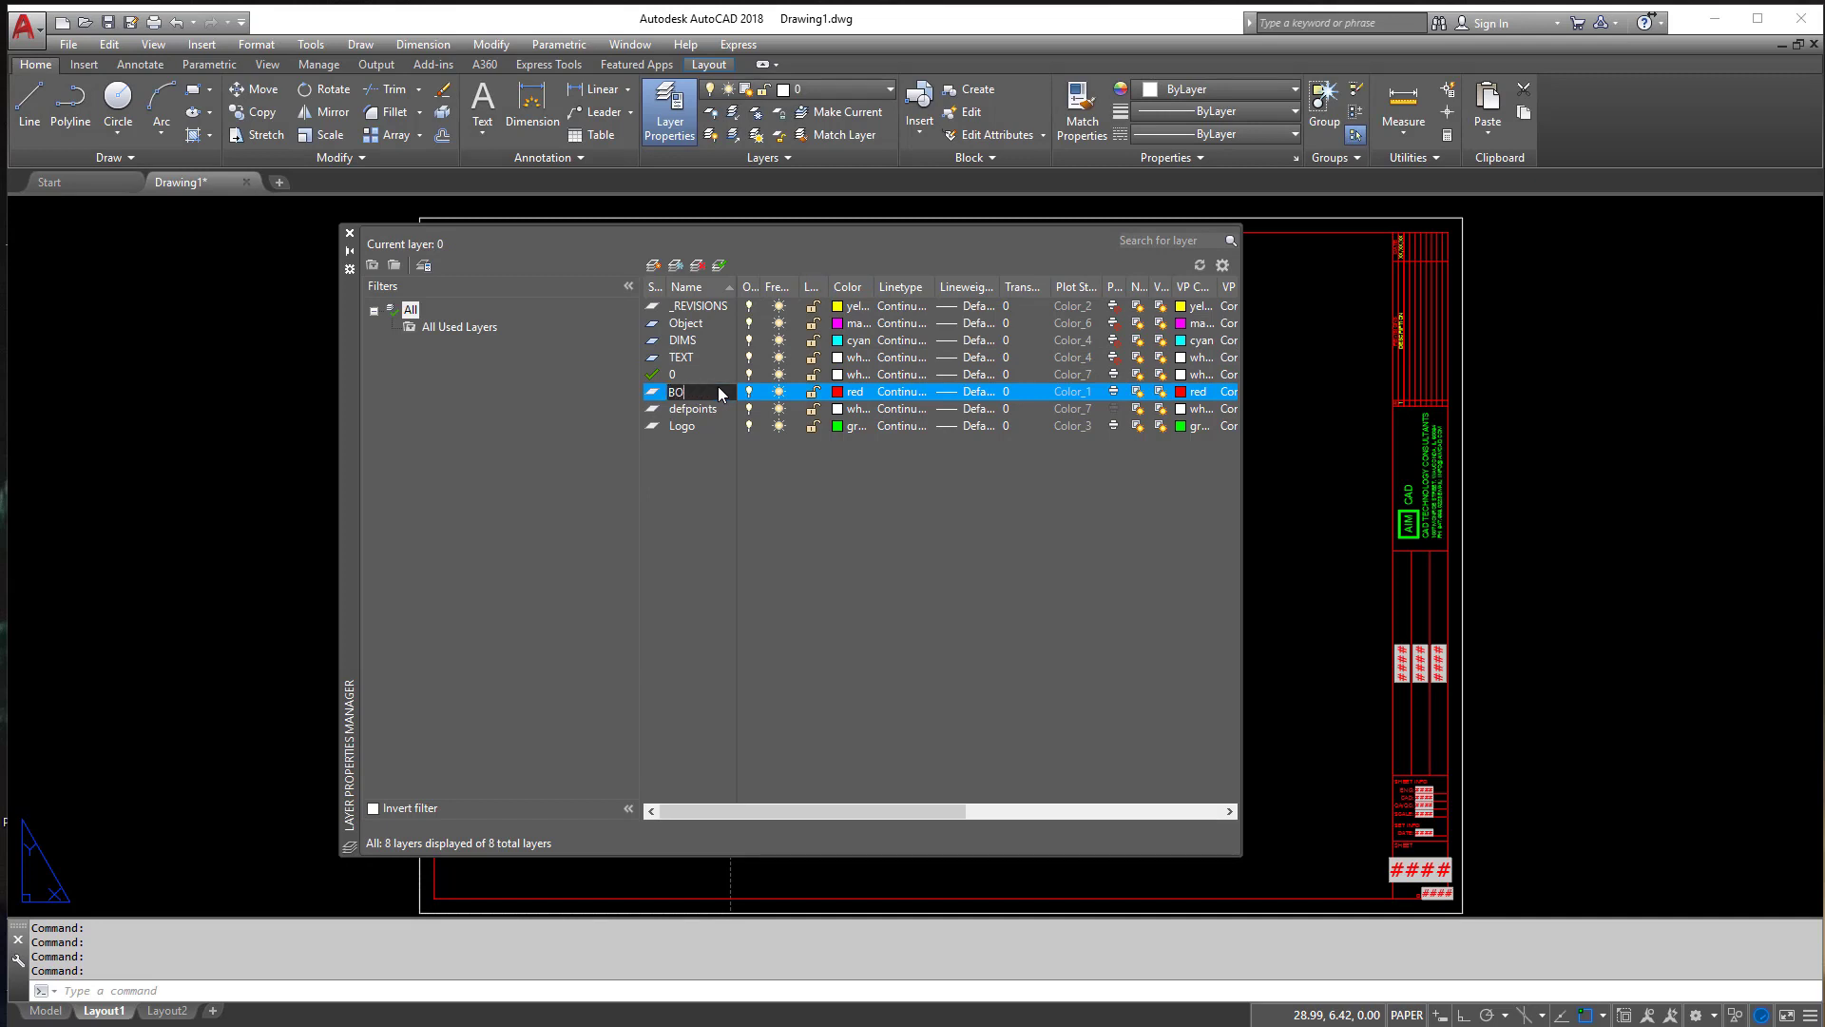
Step: Rename the Border and Logo layers to BORDER and LOGO in capitals
{"action": "type", "text": "BORDER"}
{"action": "key", "text": "Return"}
{"action": "left_click", "coordinate": [694, 431]}
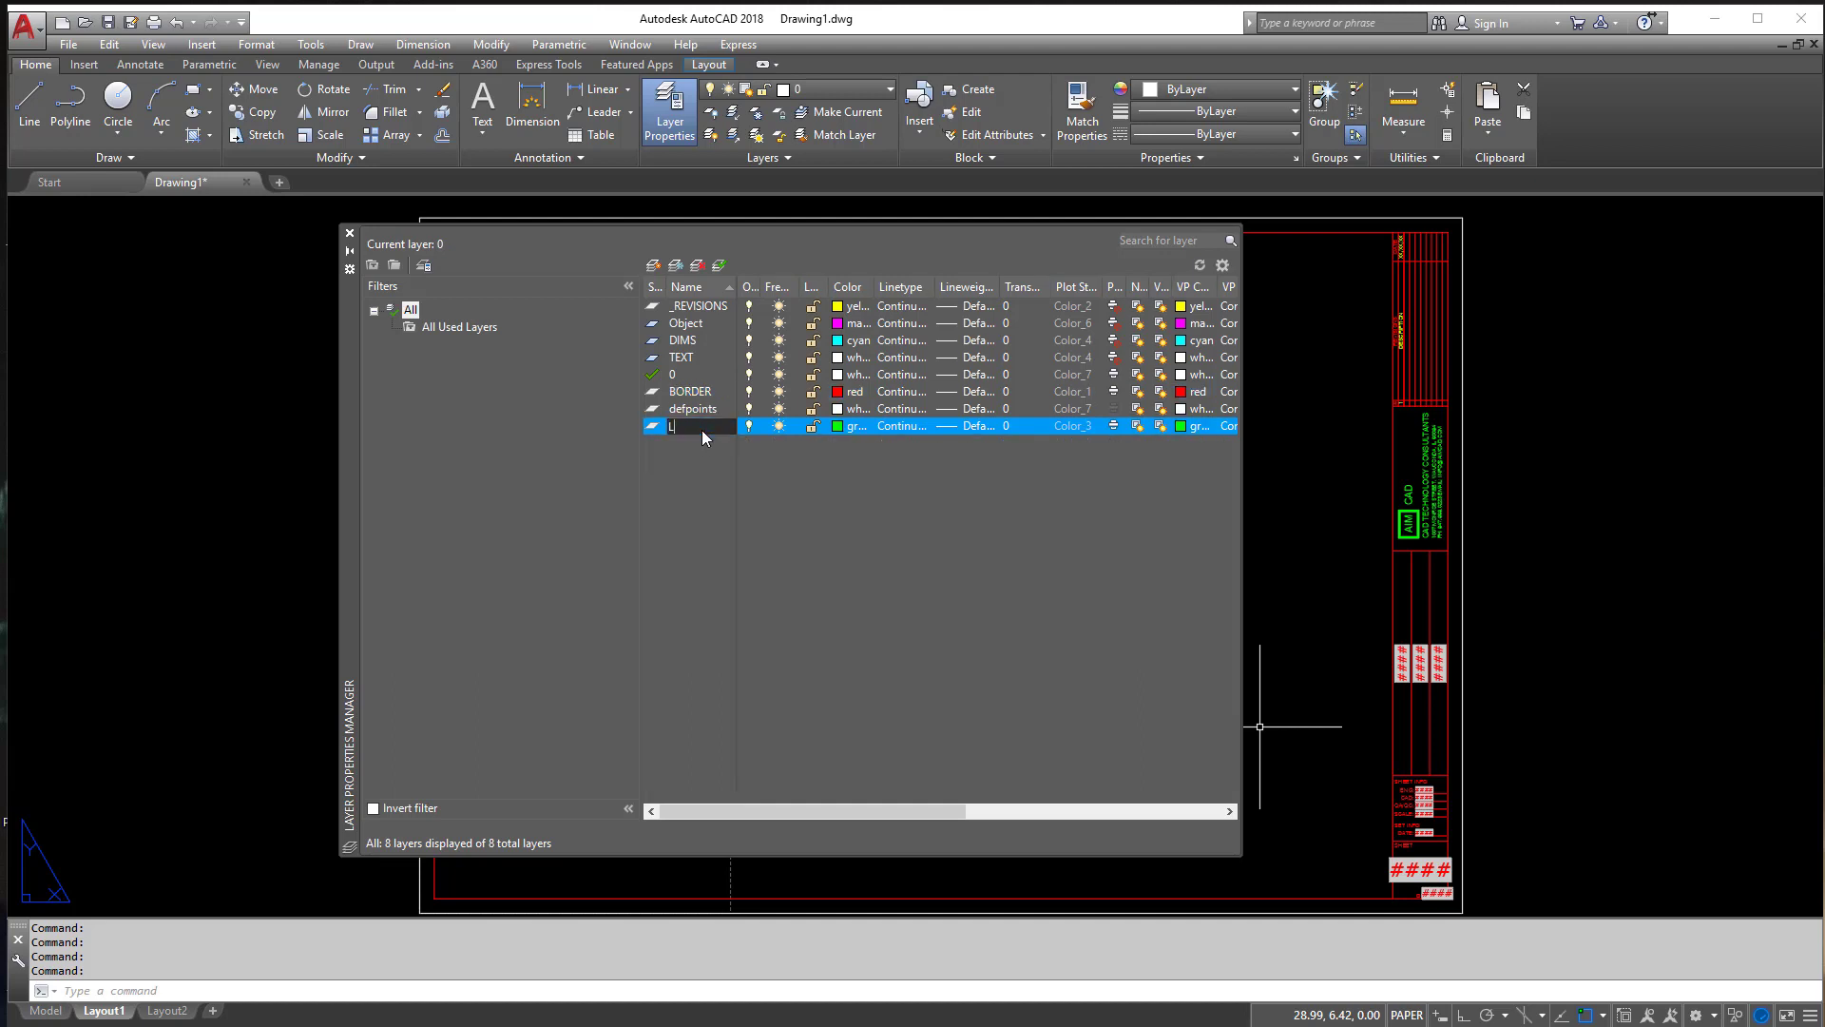
{"action": "type", "text": "LOGO"}
{"action": "key", "text": "Return"}
Step: Rename the Object layer to OBJECT and check the DIMS, TEXT and LOGO layers
{"action": "left_click", "coordinate": [699, 323]}
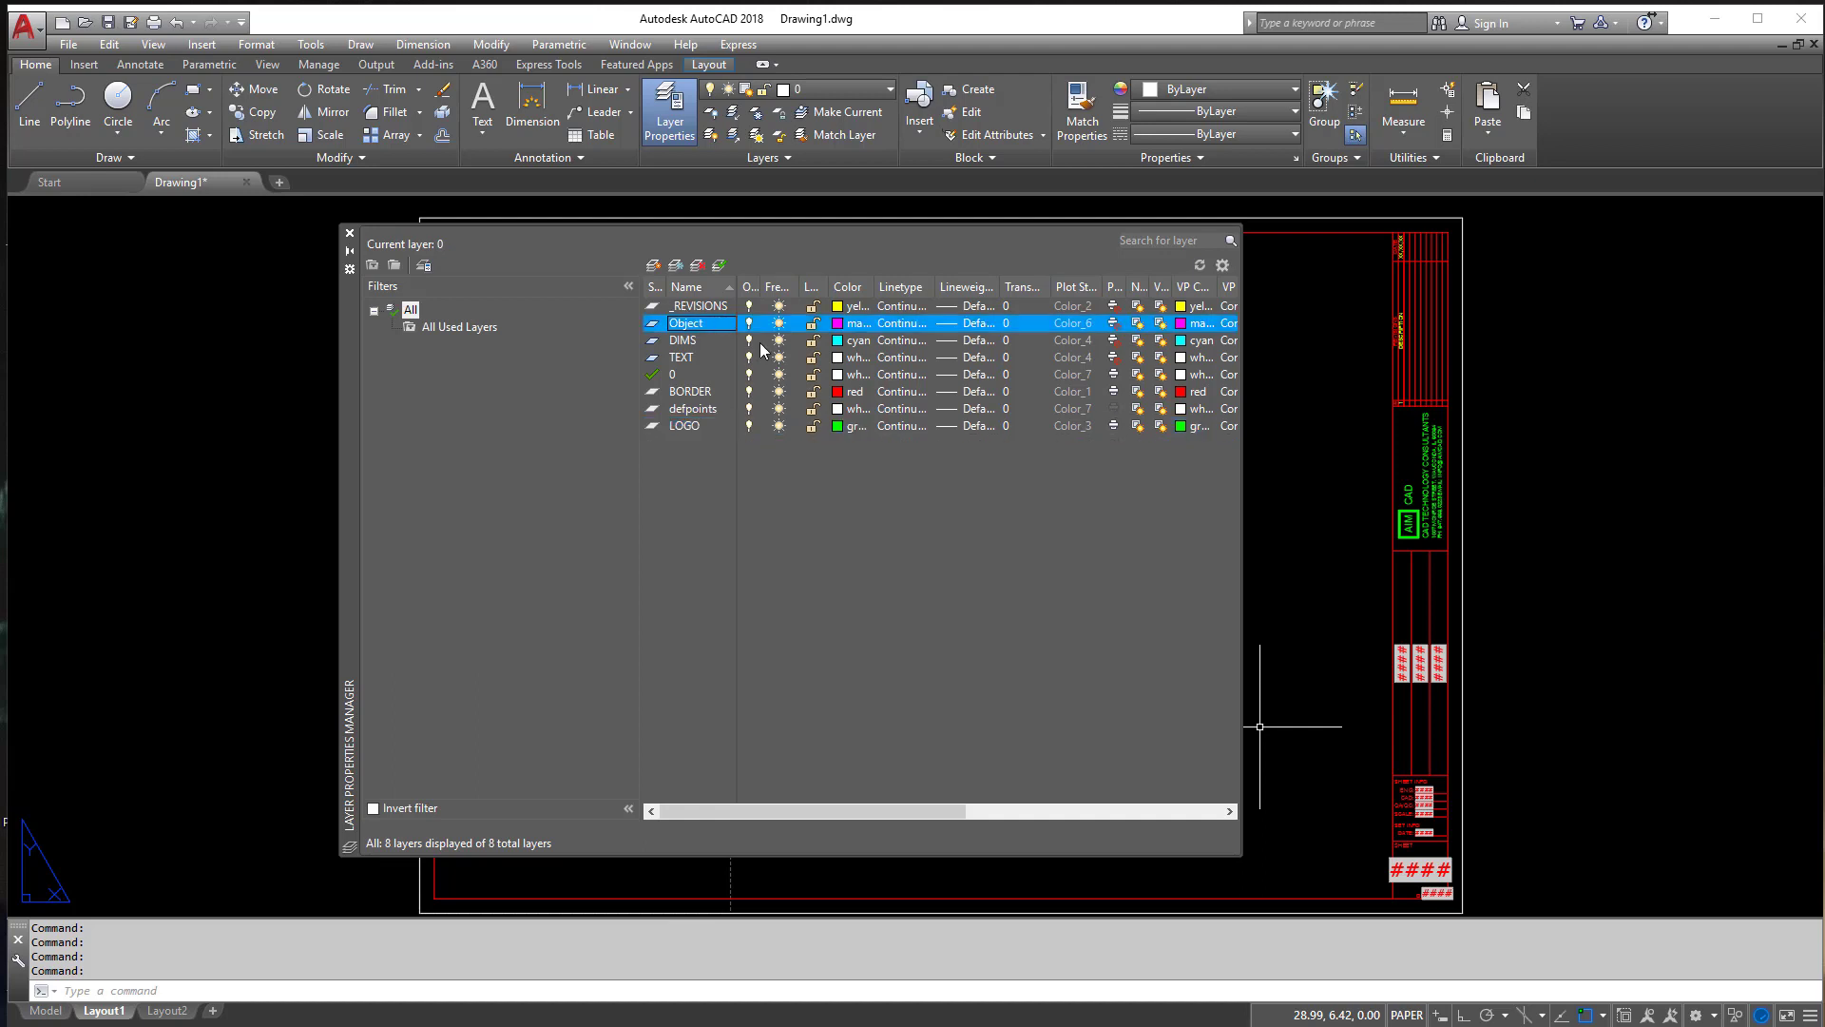
{"action": "left_click", "coordinate": [711, 330]}
{"action": "key", "text": "Return"}
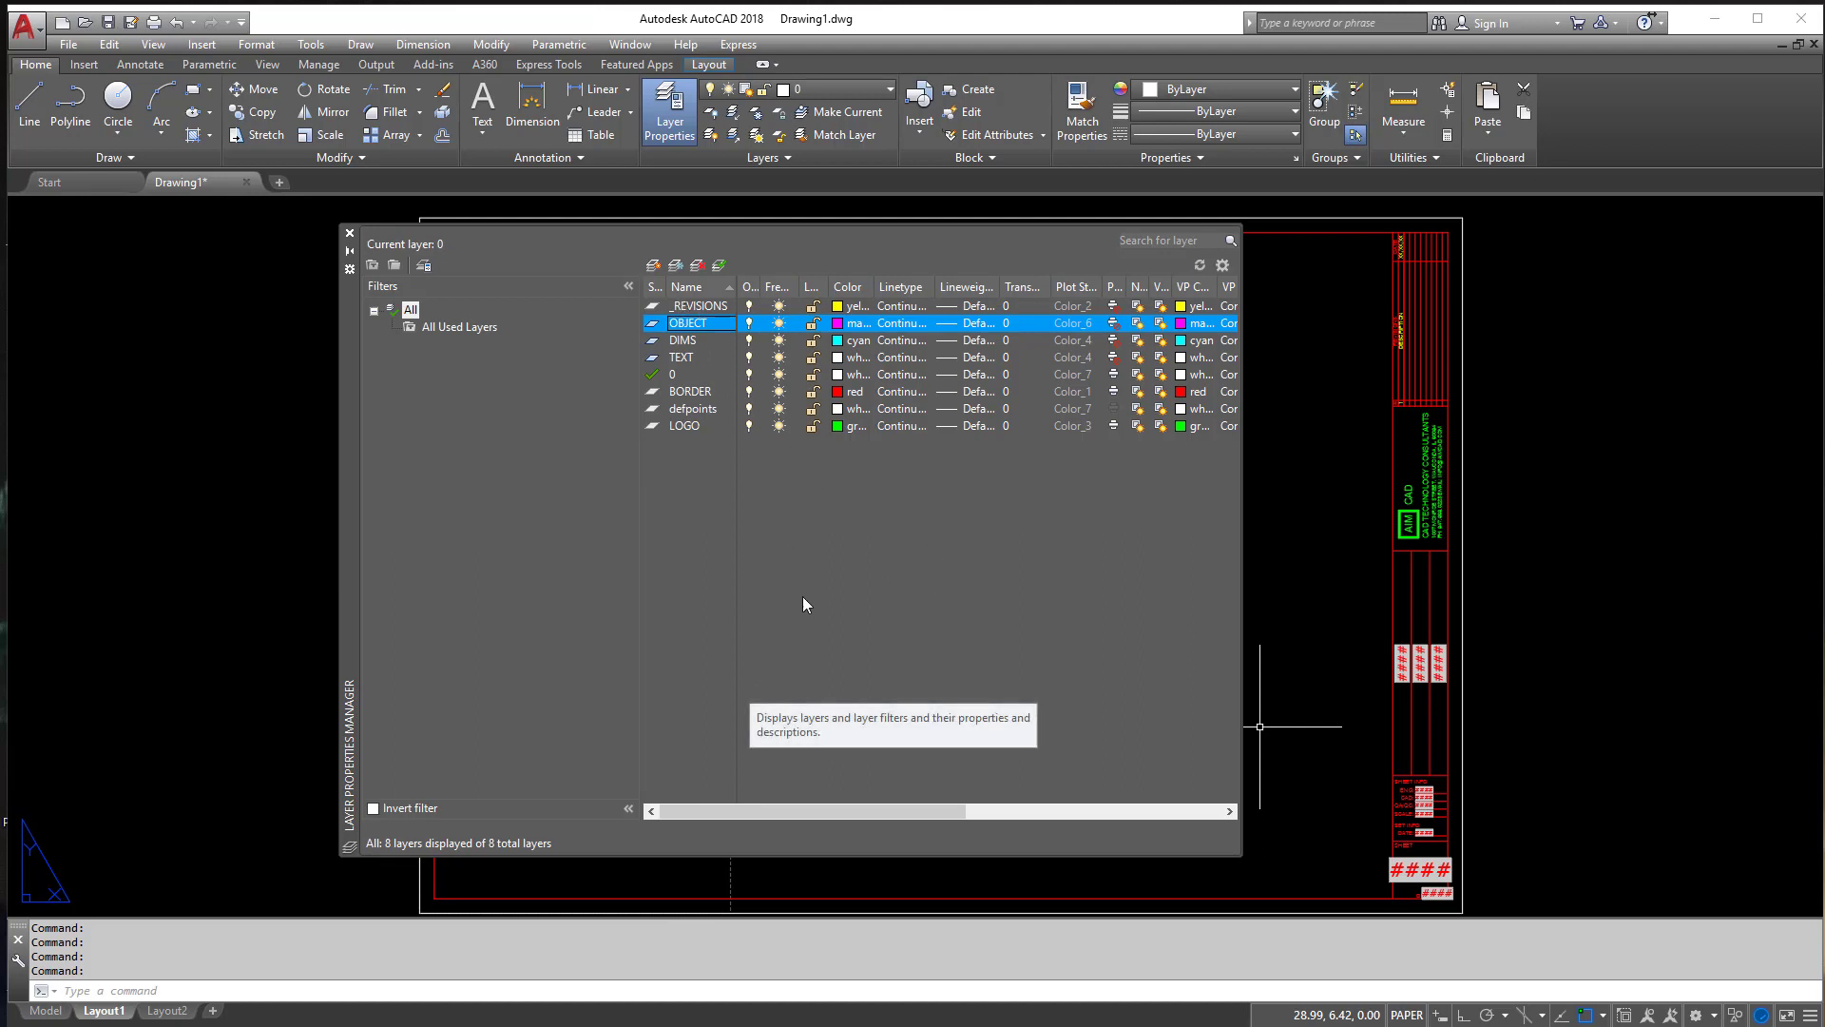
{"action": "left_click", "coordinate": [698, 342]}
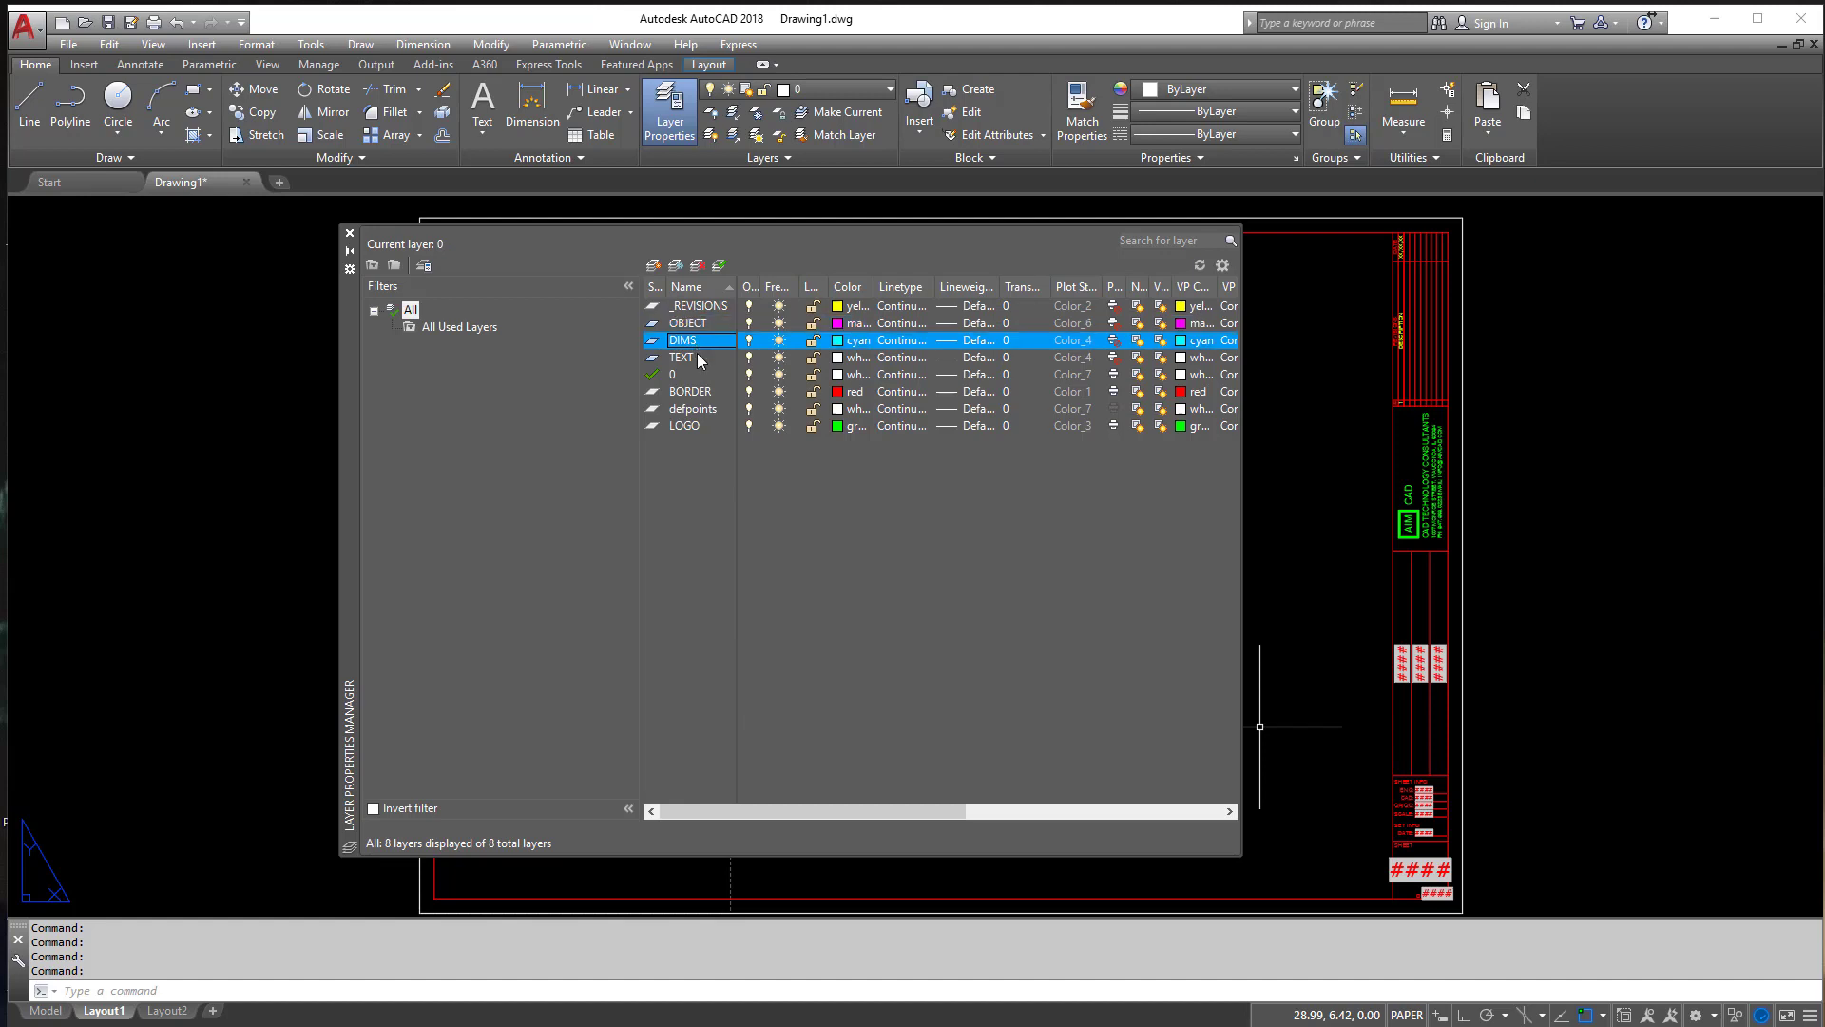
{"action": "left_click", "coordinate": [698, 358]}
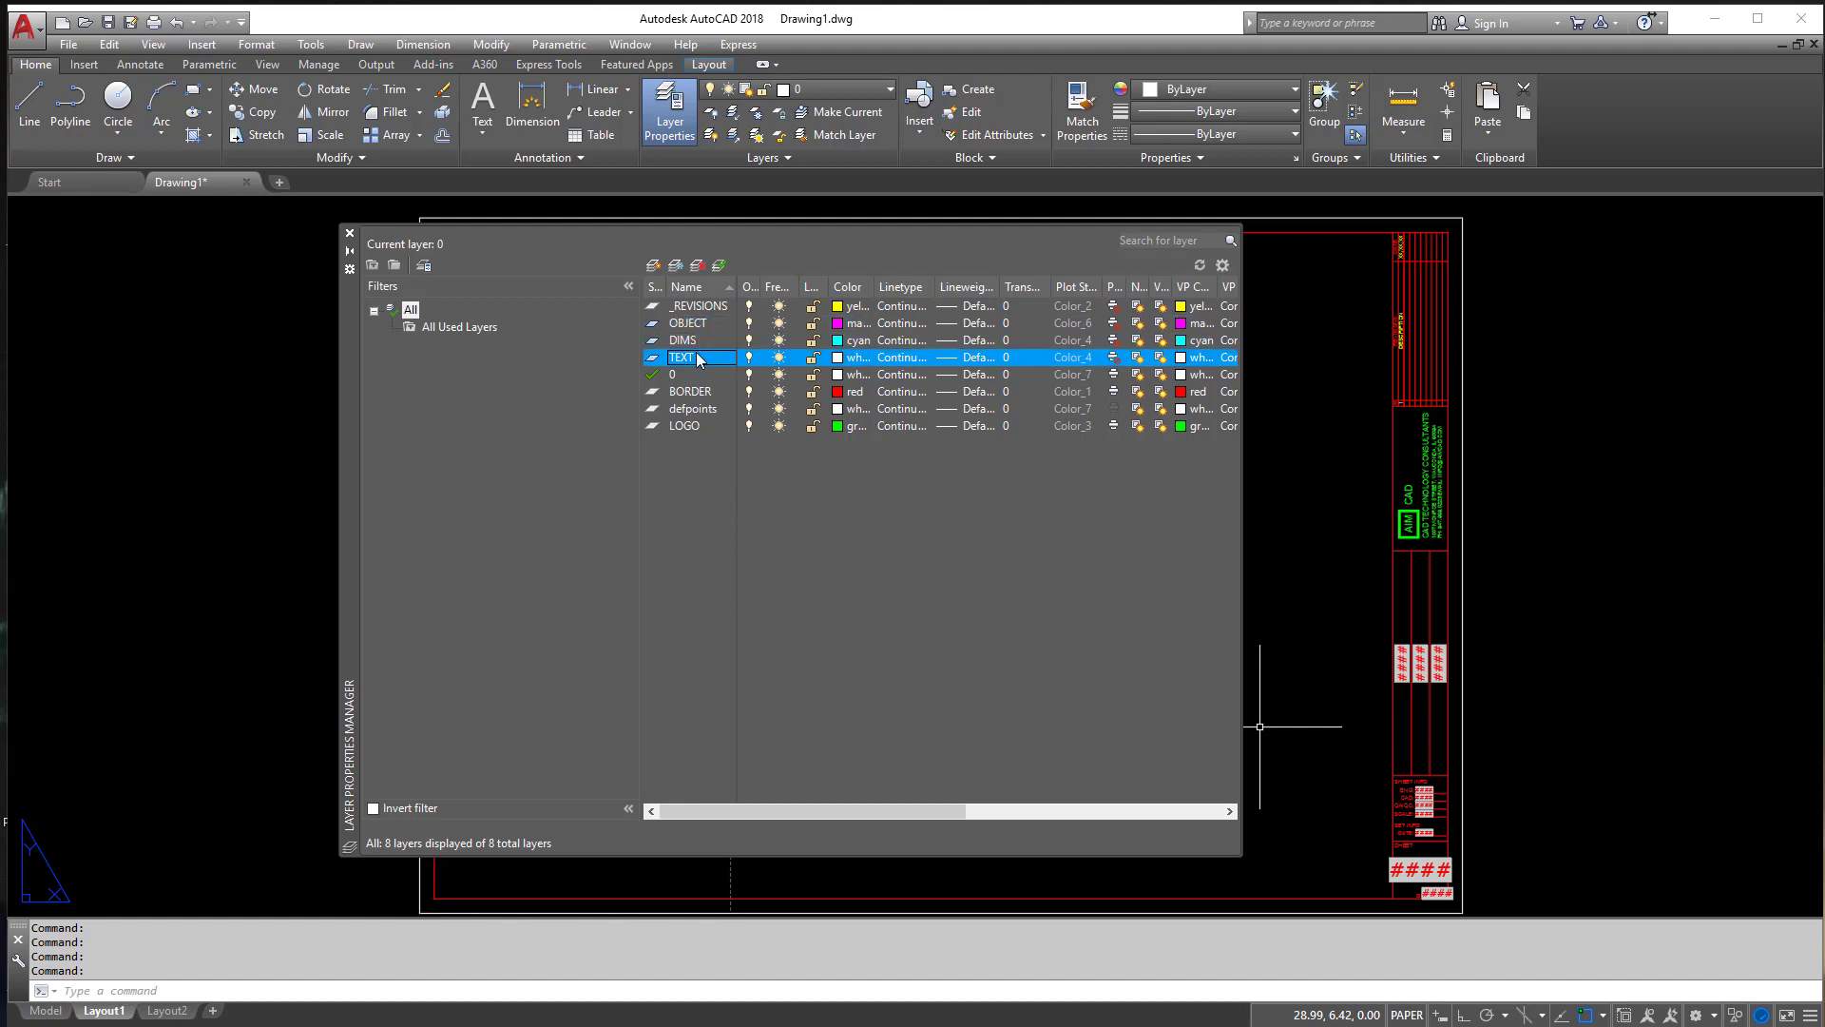
{"action": "left_click", "coordinate": [690, 425]}
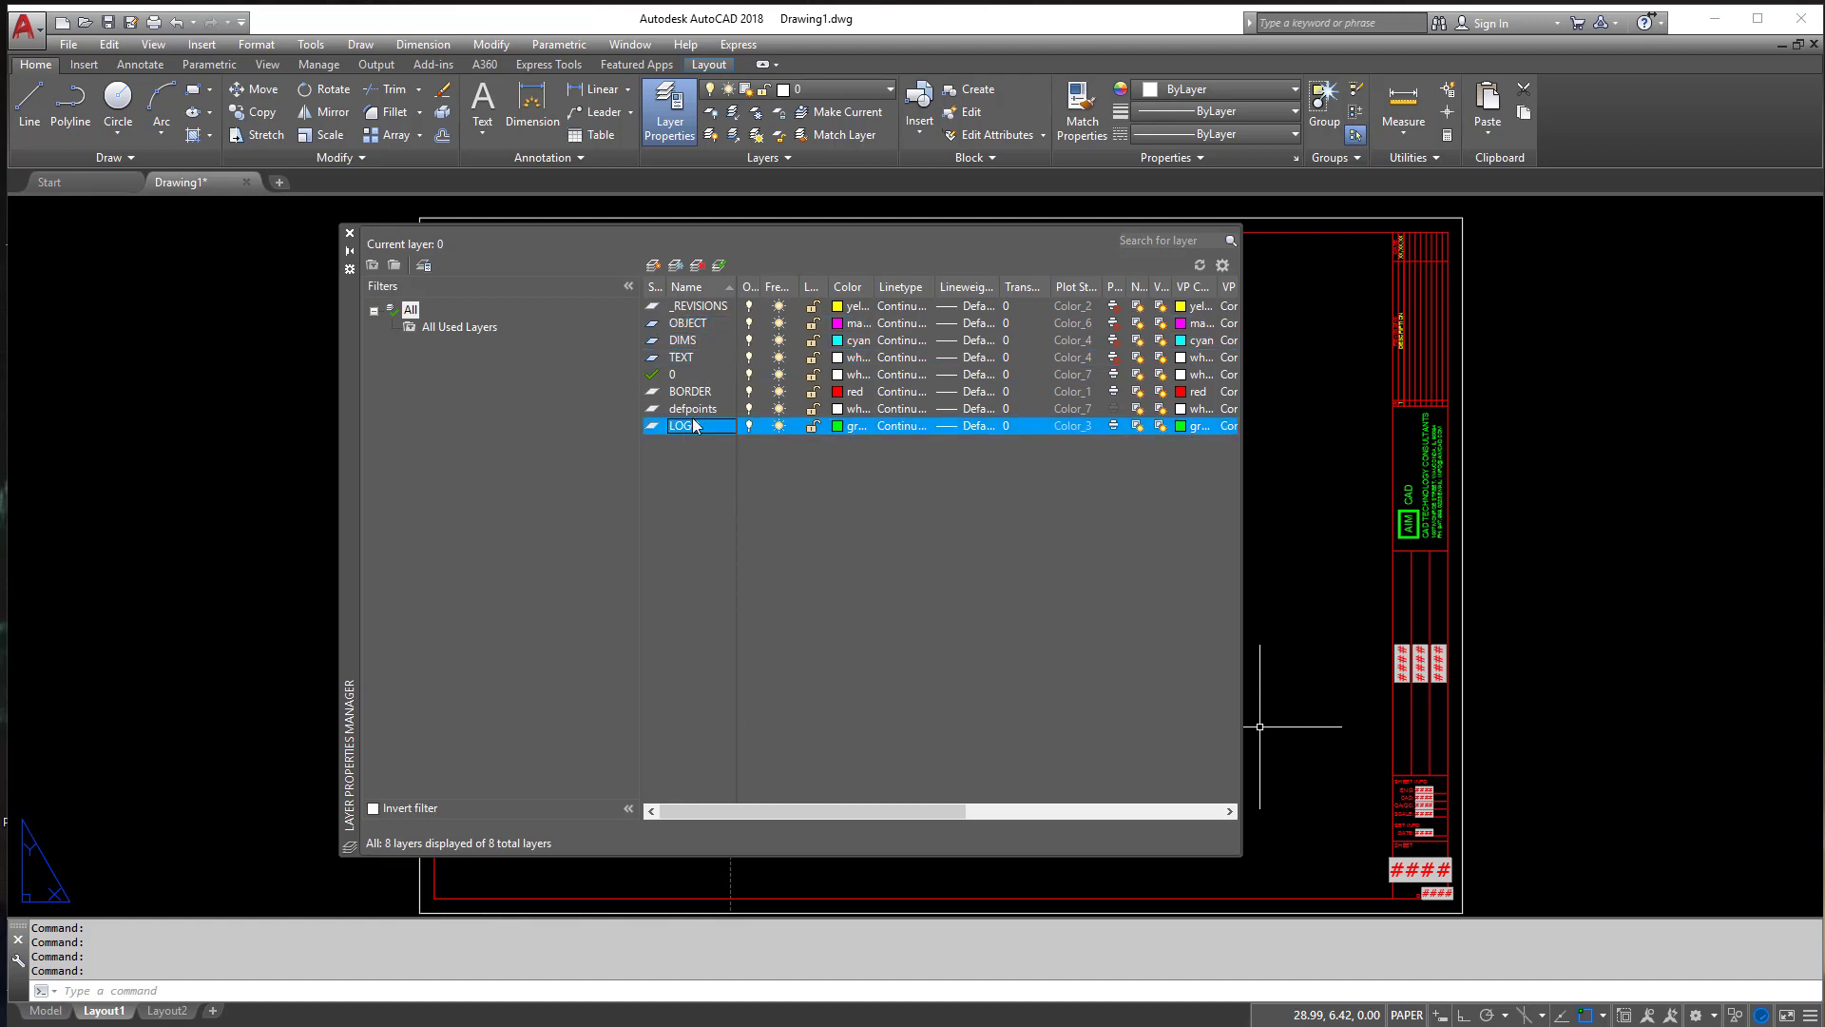
Step: Create a new VIEWPORT layer coloured white
{"action": "left_click", "coordinate": [653, 265]}
{"action": "type", "text": "VI"}
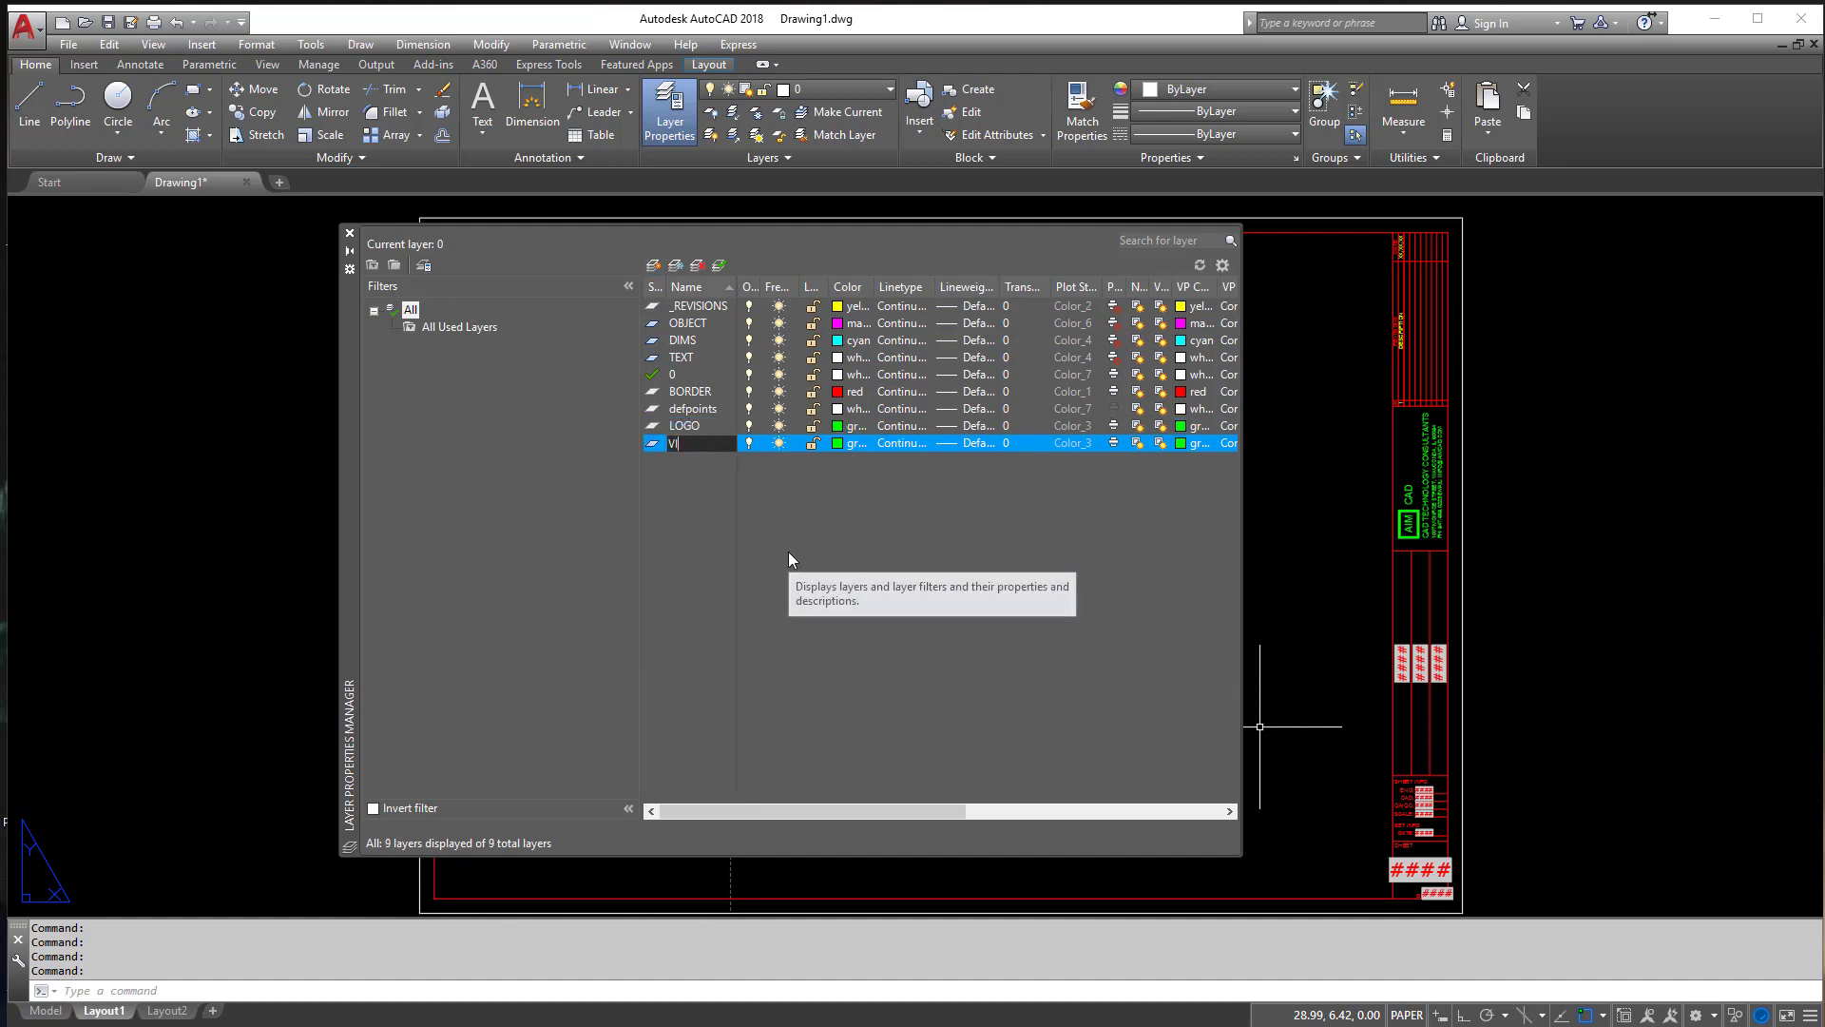
{"action": "type", "text": "EWPORT"}
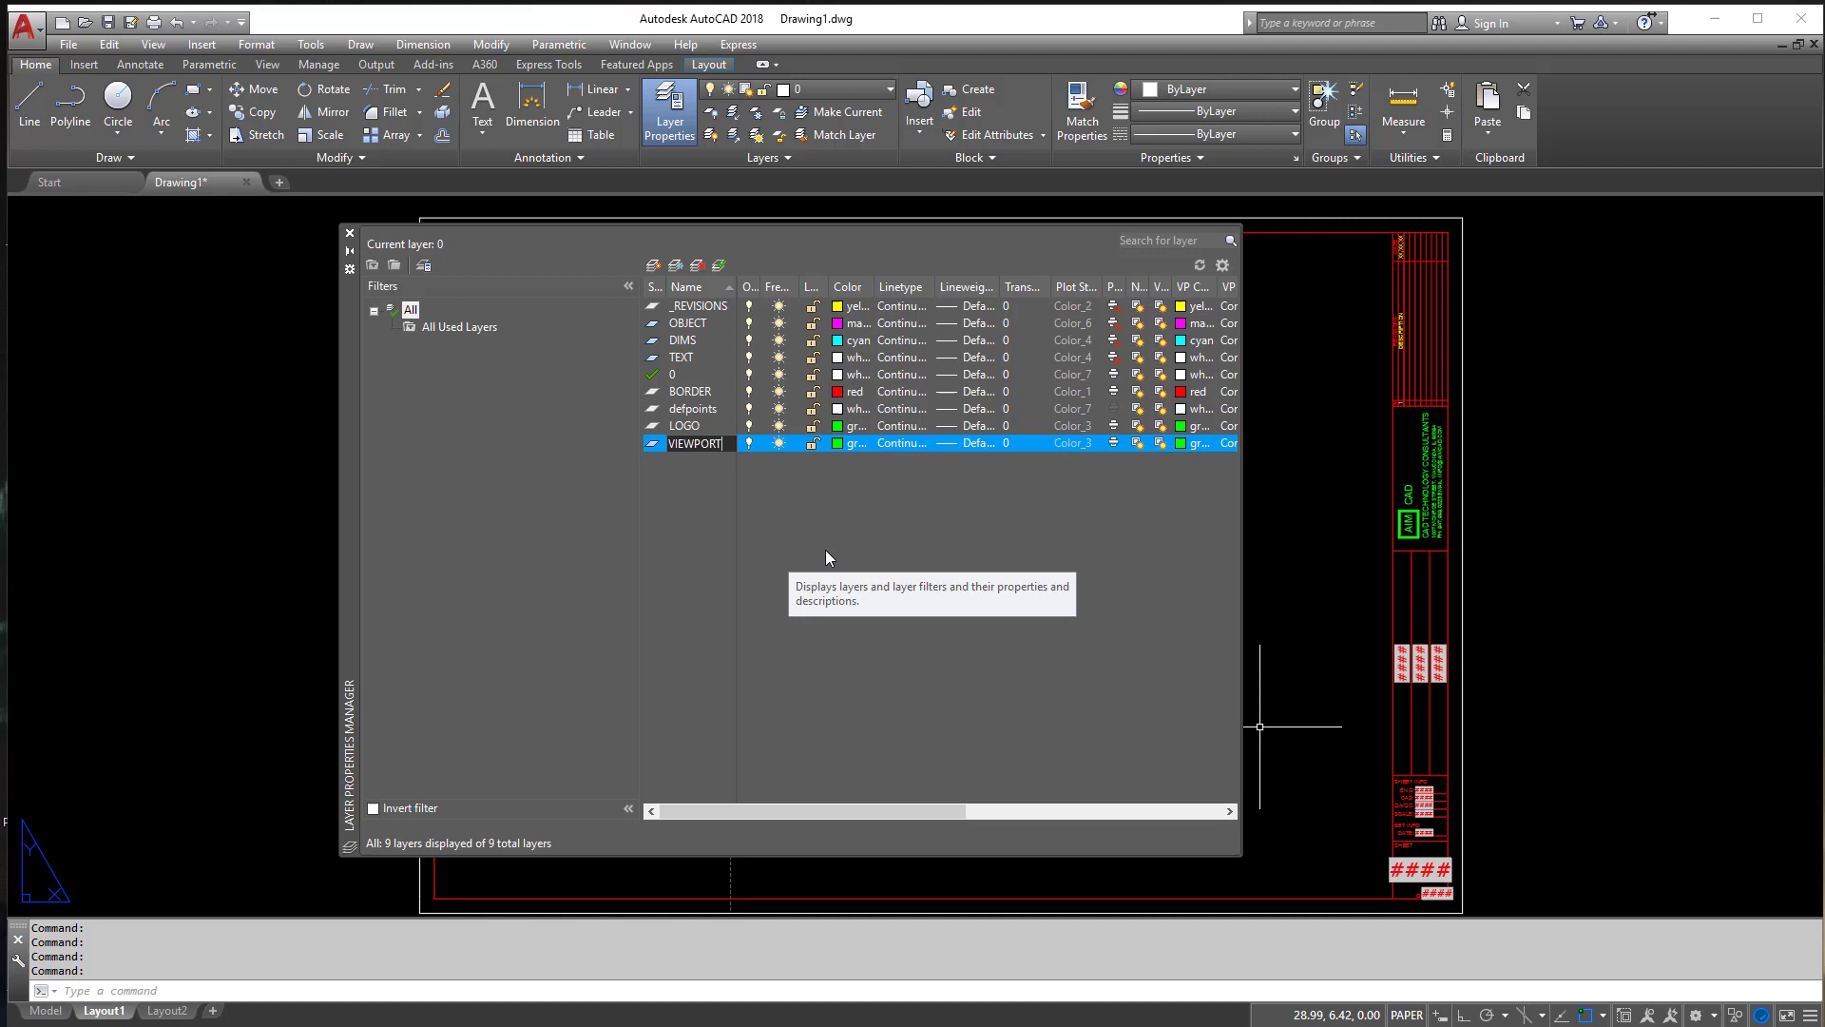
{"action": "left_click", "coordinate": [837, 443]}
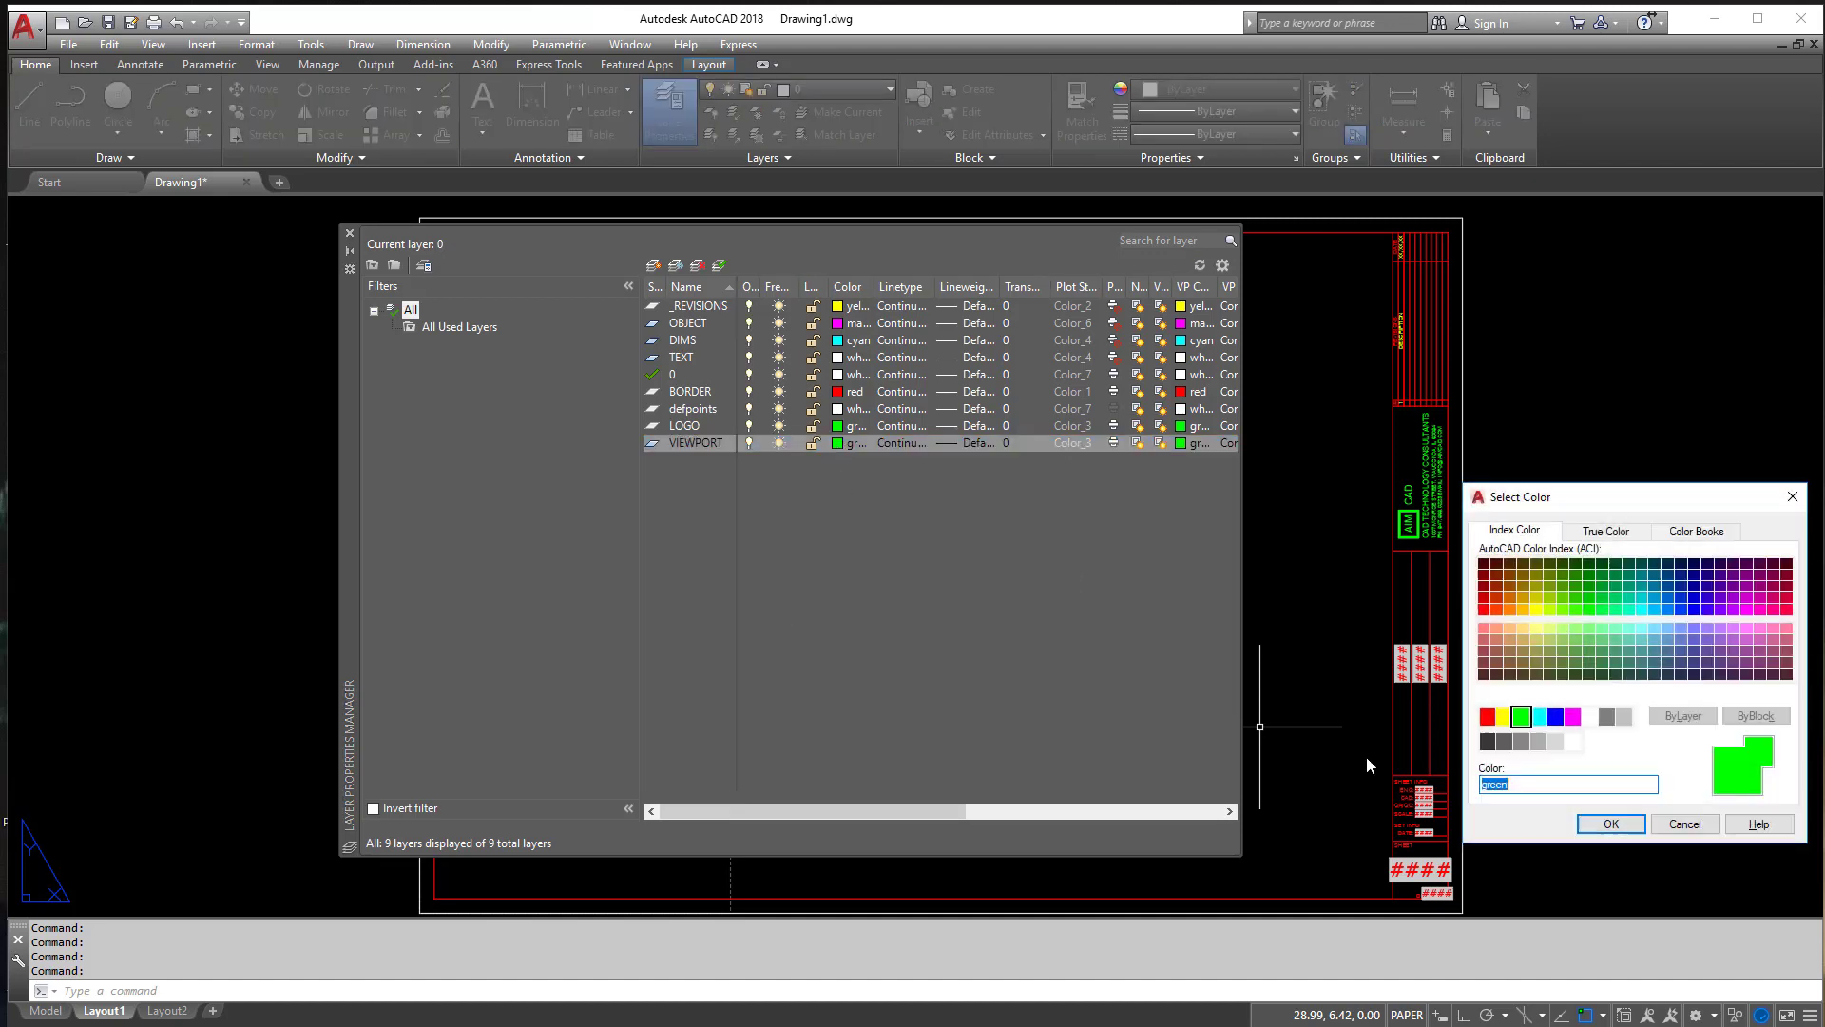
{"action": "left_click", "coordinate": [1589, 716]}
{"action": "left_click", "coordinate": [1611, 823]}
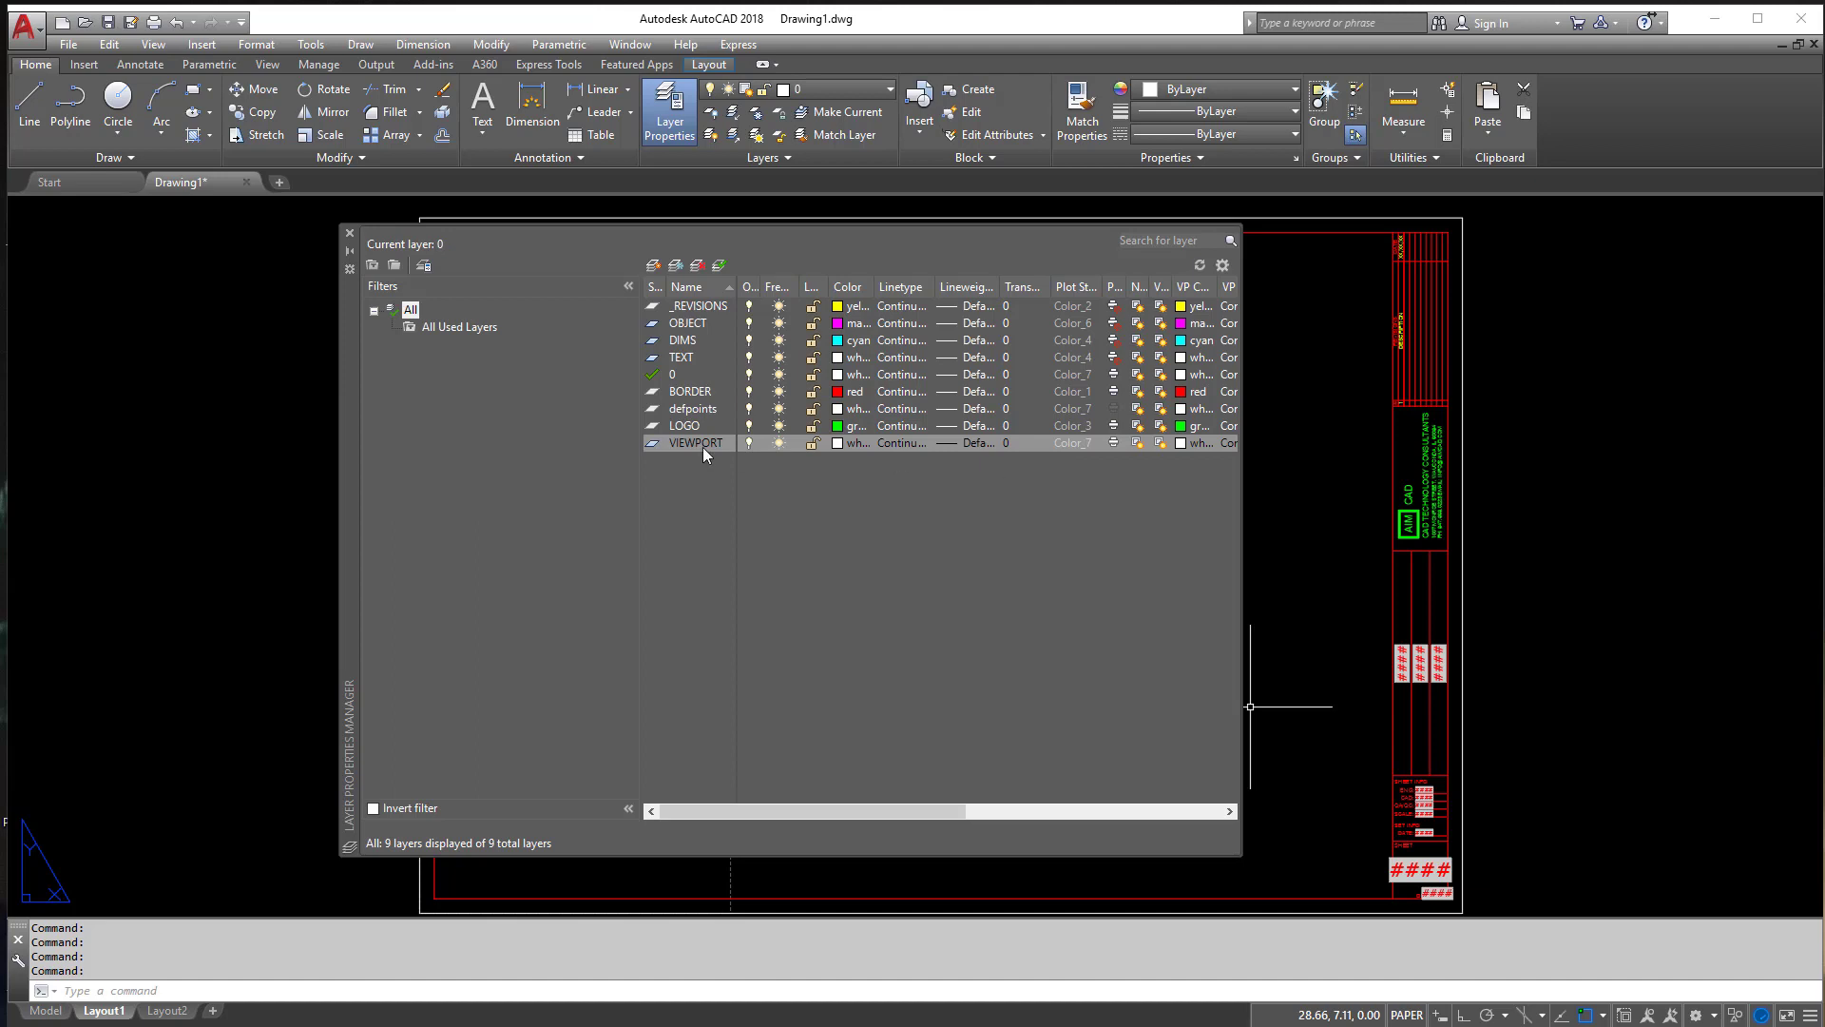
Step: Make the defpoints layer non-plotting and set VIEWPORT as the current layer
{"action": "left_click", "coordinate": [1114, 442]}
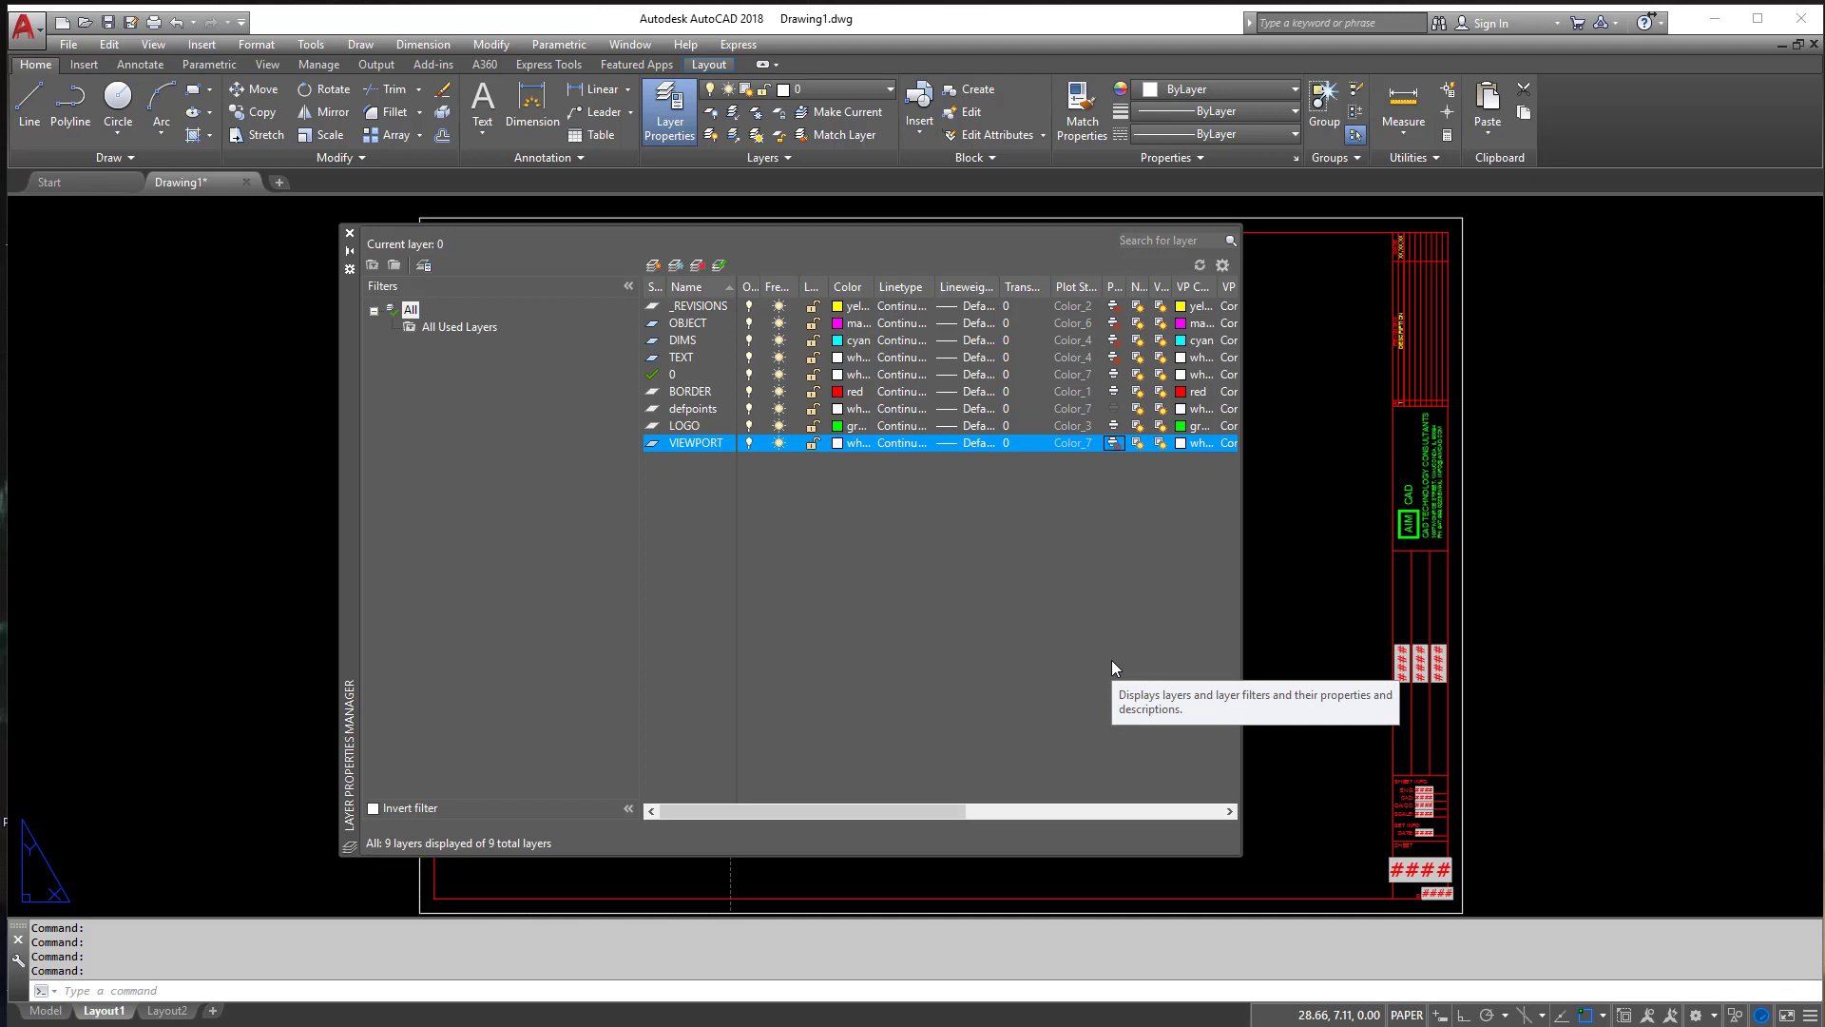
{"action": "left_click", "coordinate": [707, 408]}
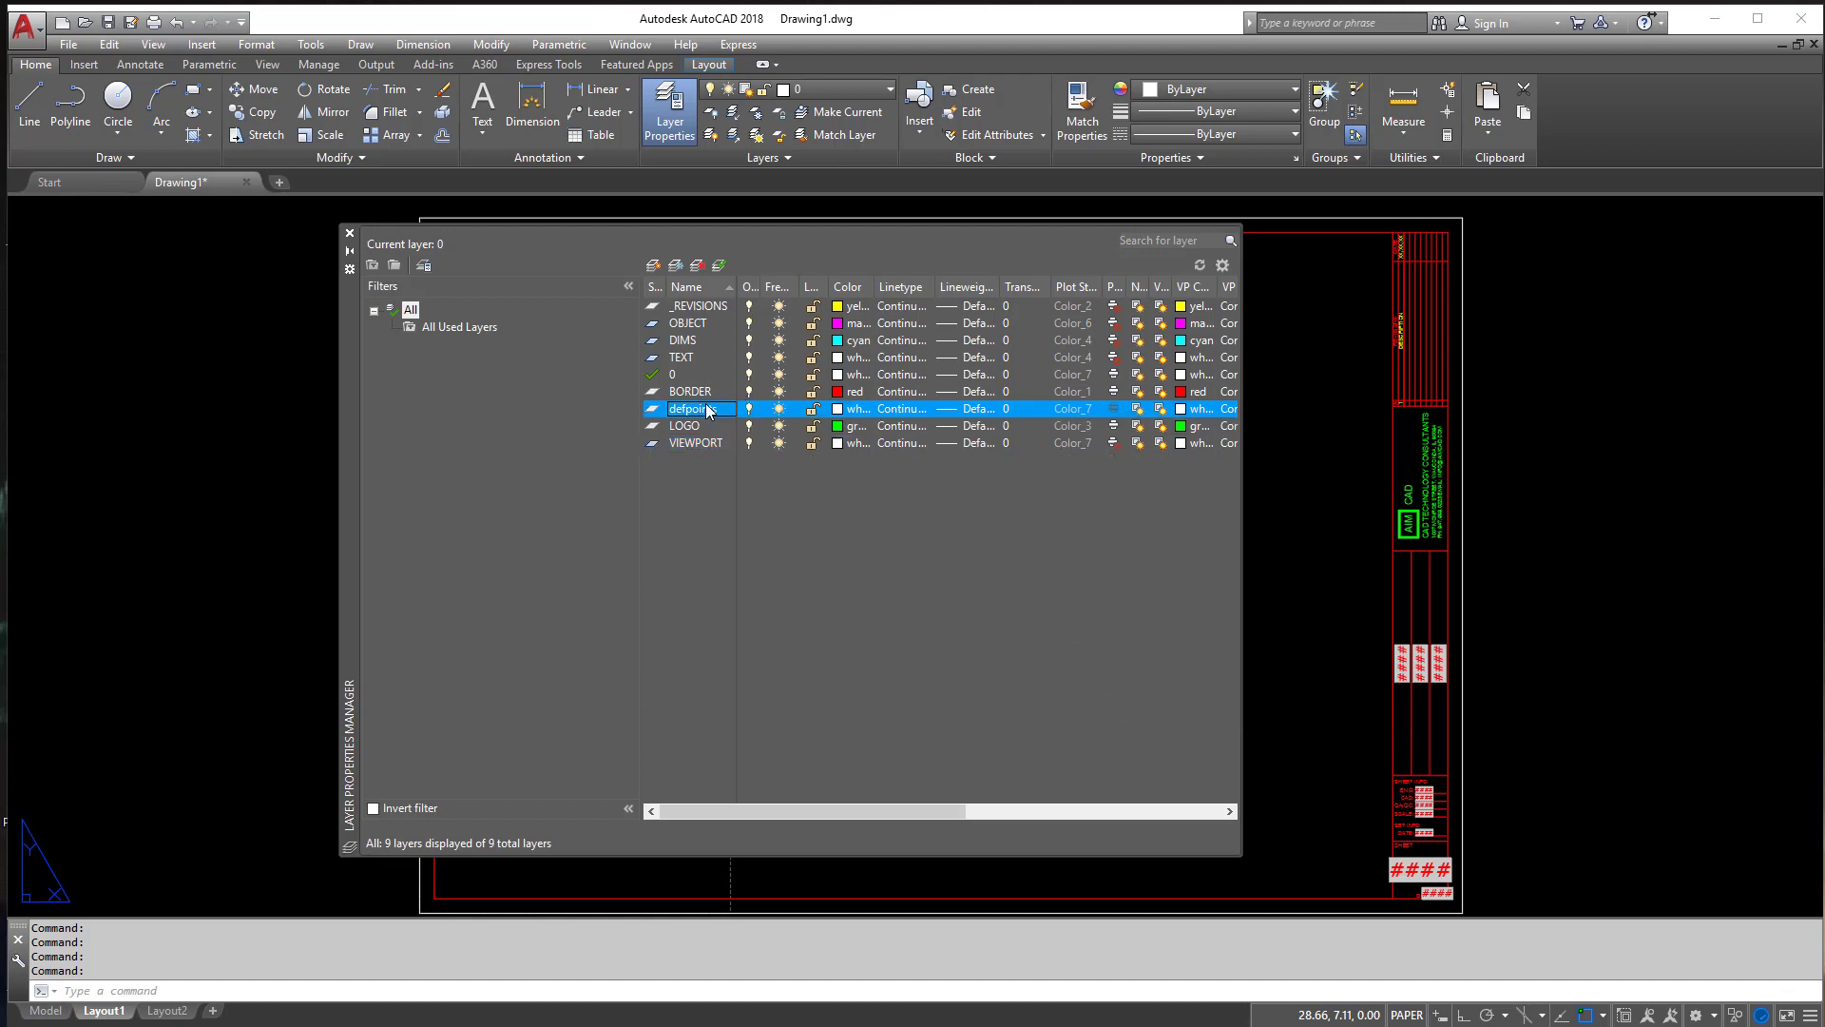
{"action": "left_click", "coordinate": [1112, 408]}
{"action": "left_click", "coordinate": [717, 443]}
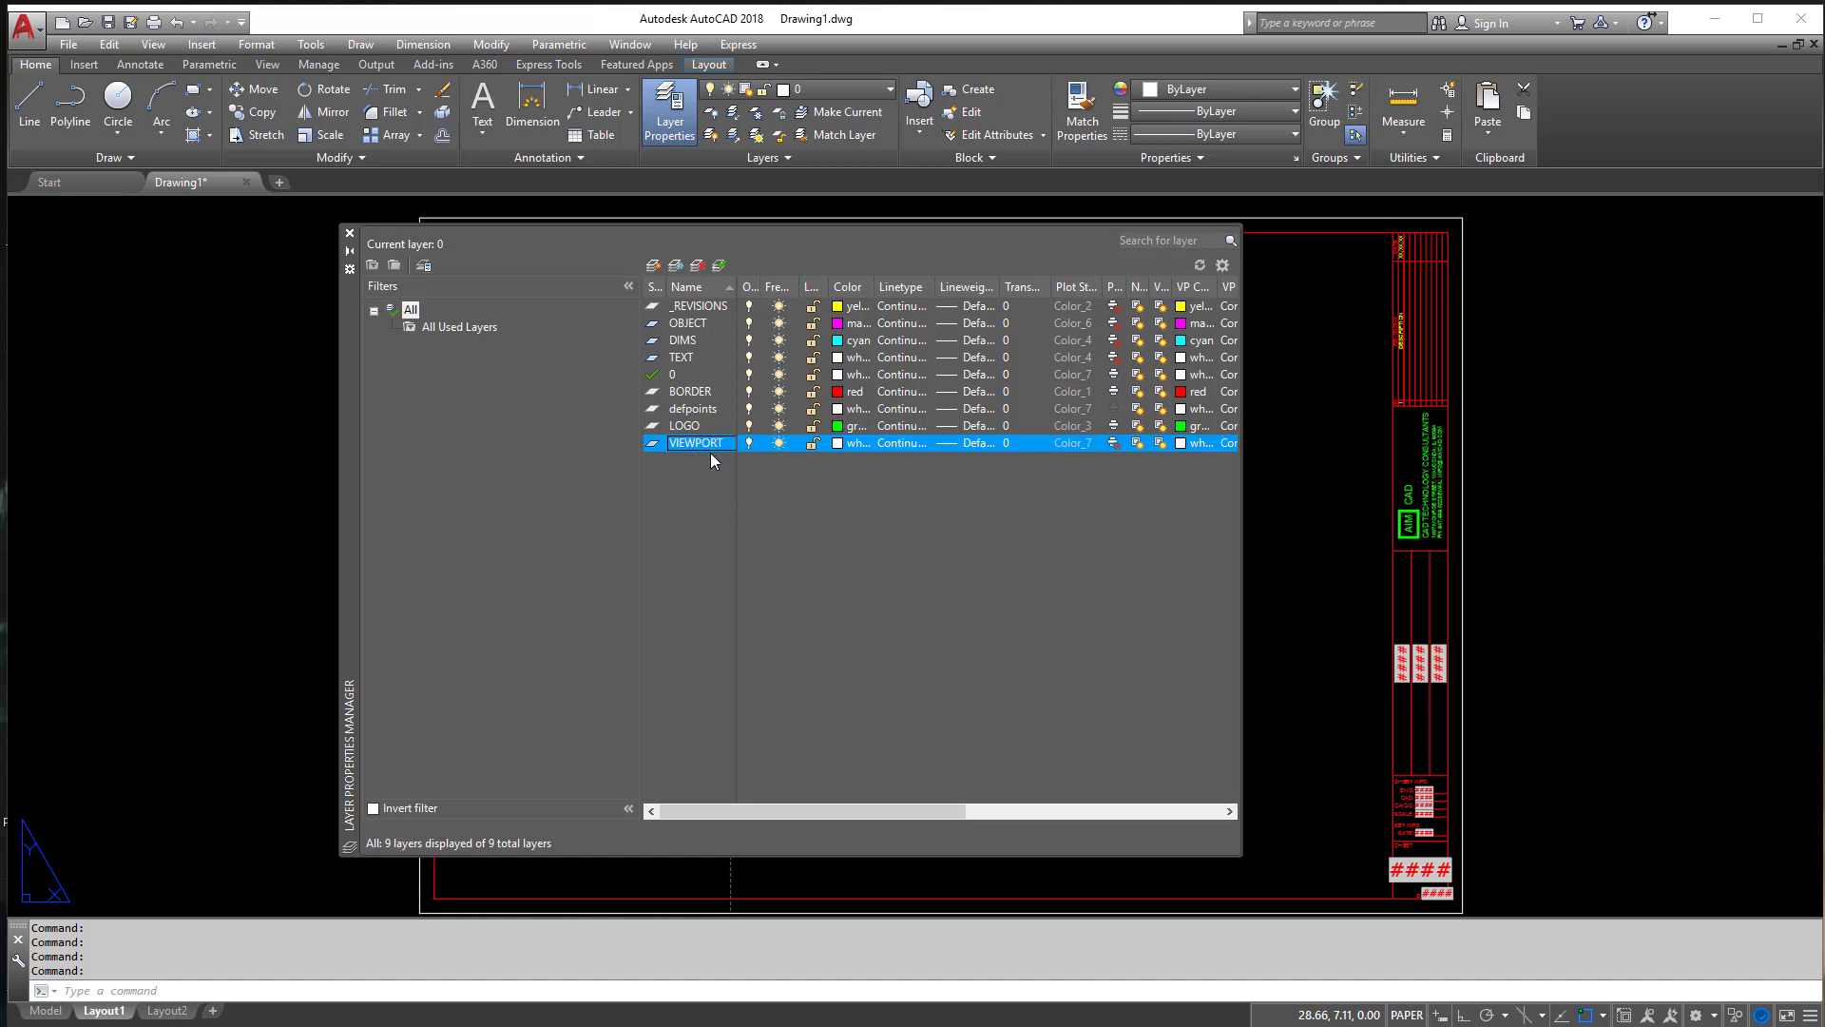
{"action": "key", "text": "alt+c"}
Step: Close the layer manager and start a single viewport from View > Viewports
{"action": "left_click", "coordinate": [351, 232]}
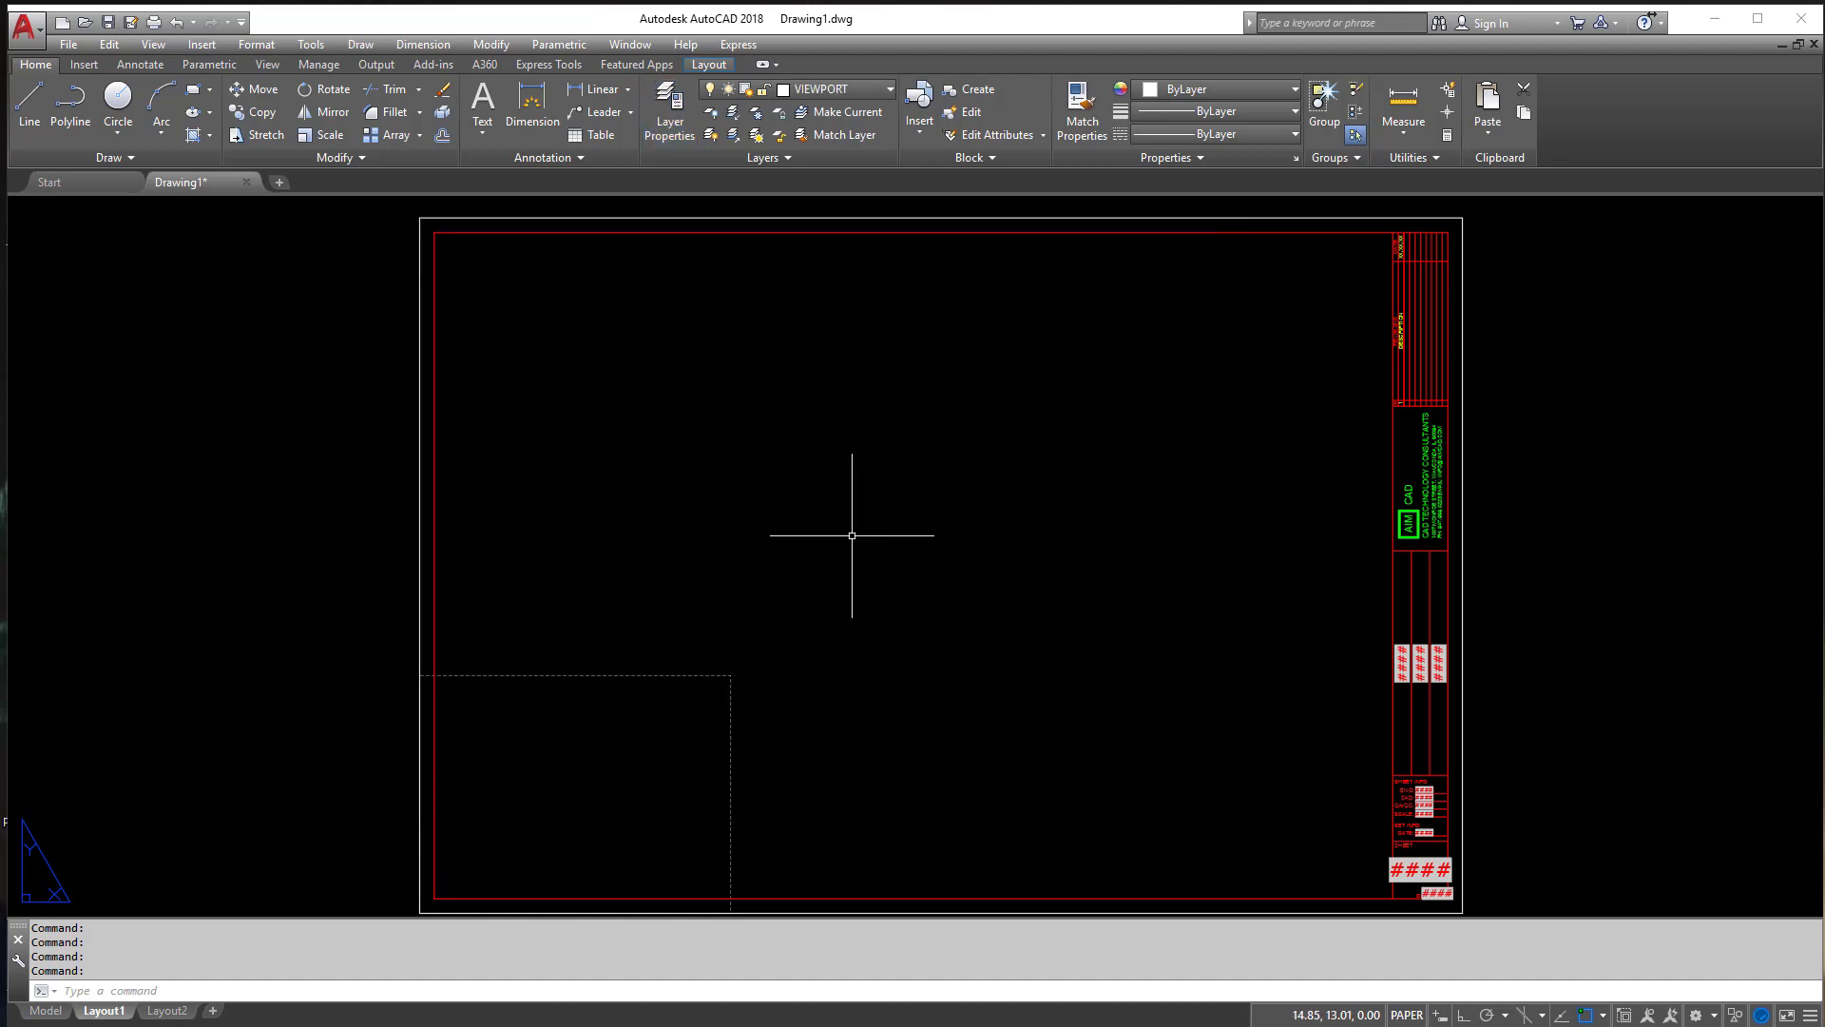
{"action": "left_click", "coordinate": [112, 45]}
{"action": "left_click", "coordinate": [112, 44]}
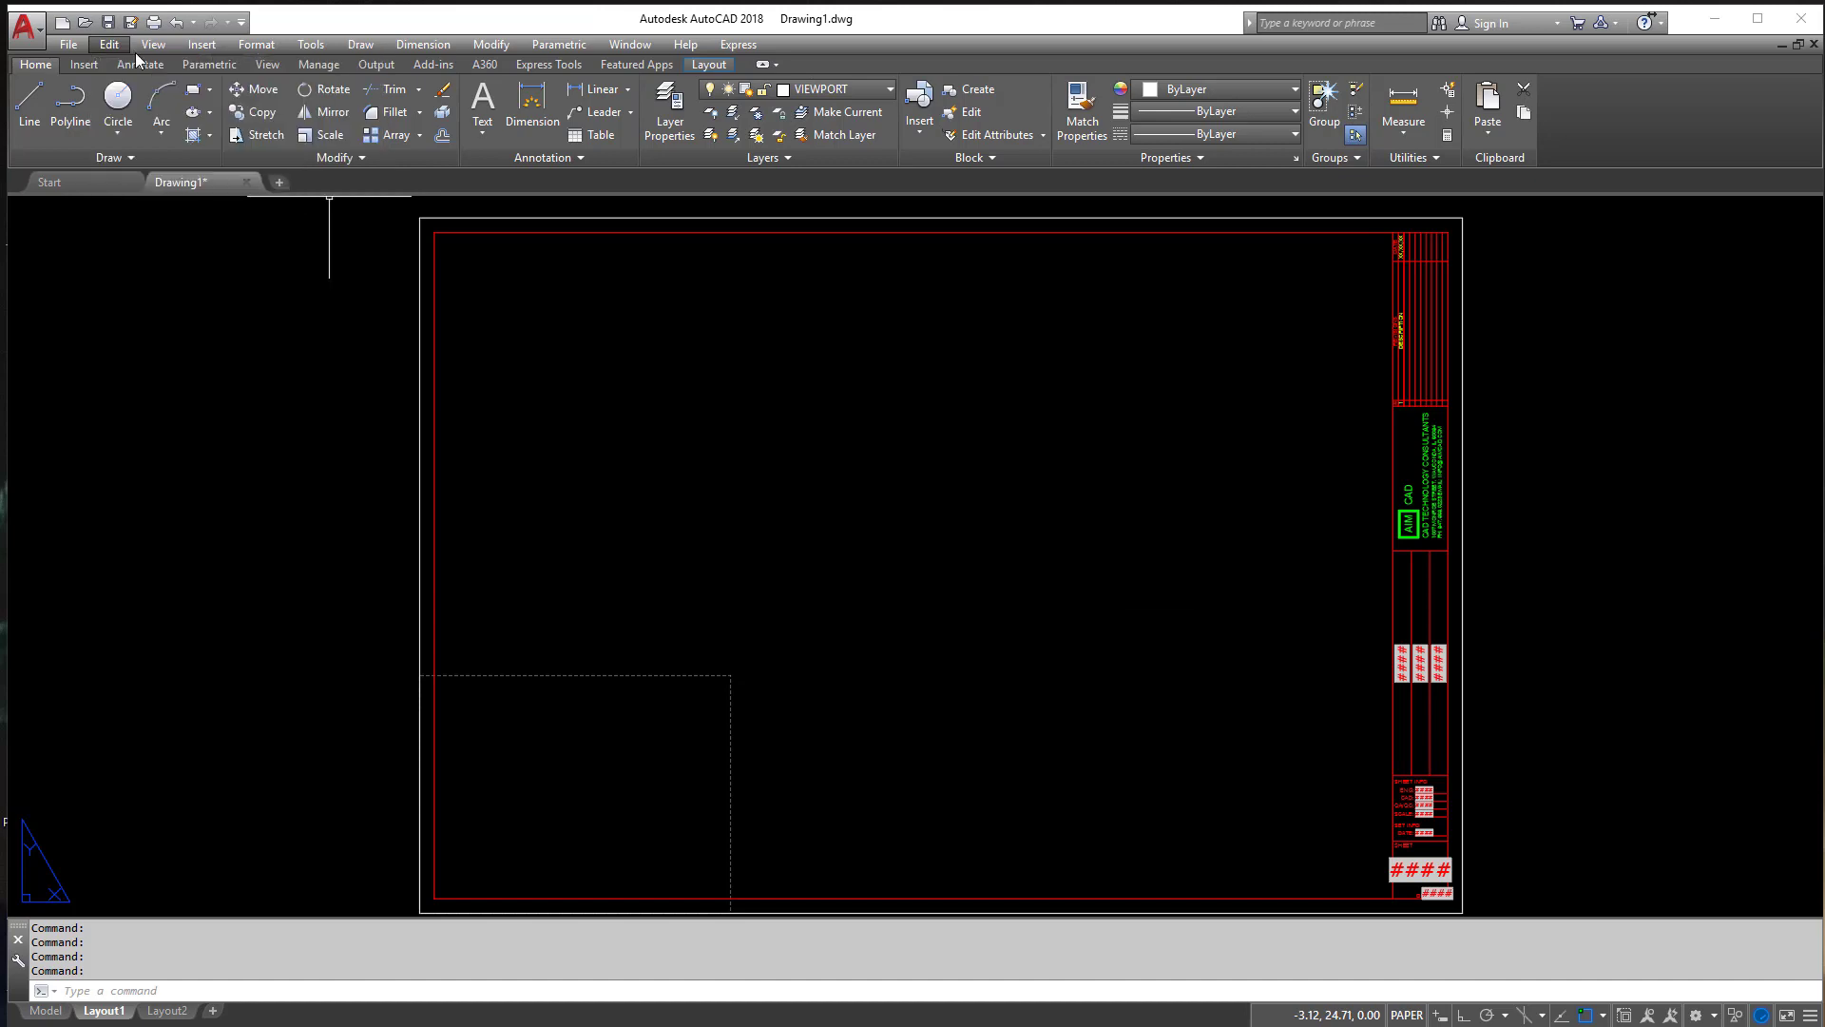
{"action": "left_click", "coordinate": [152, 45]}
{"action": "mouse_move", "coordinate": [190, 318]}
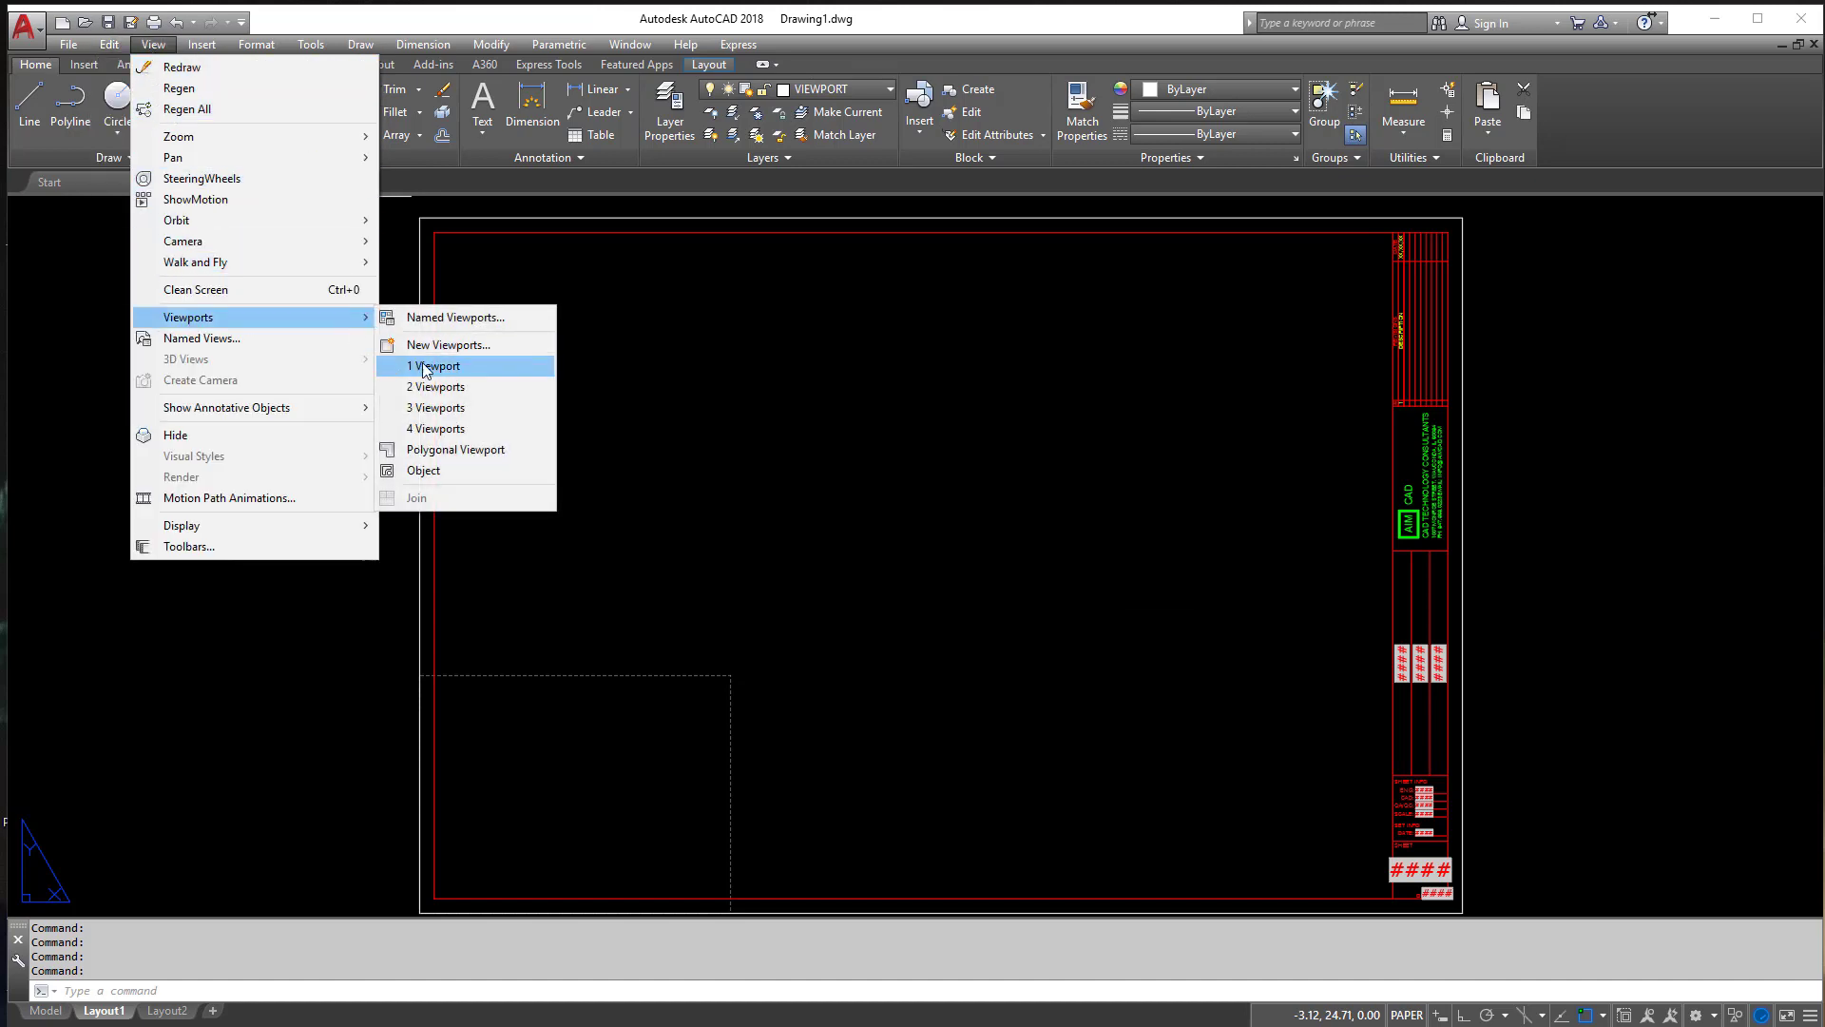
{"action": "left_click", "coordinate": [428, 365]}
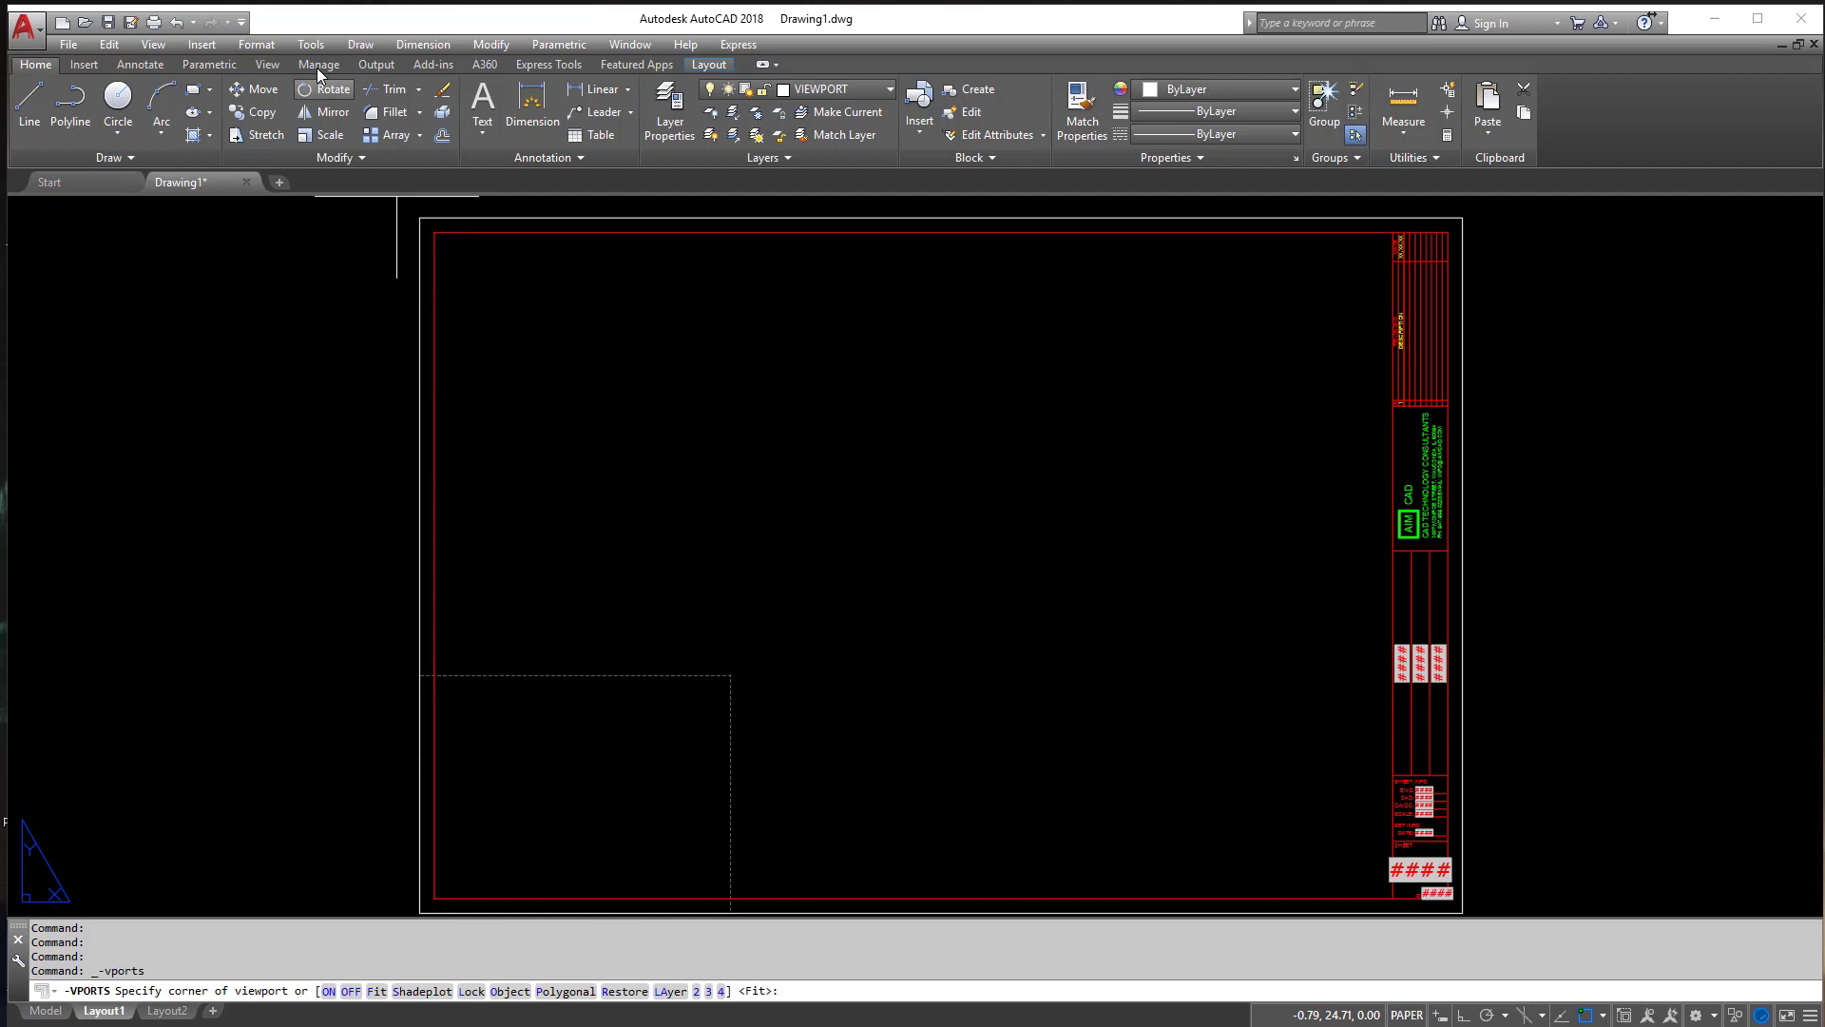
Step: Start a polygonal viewport at the border's top-left corner, snapping a vertex to the left border
{"action": "left_click", "coordinate": [152, 44]}
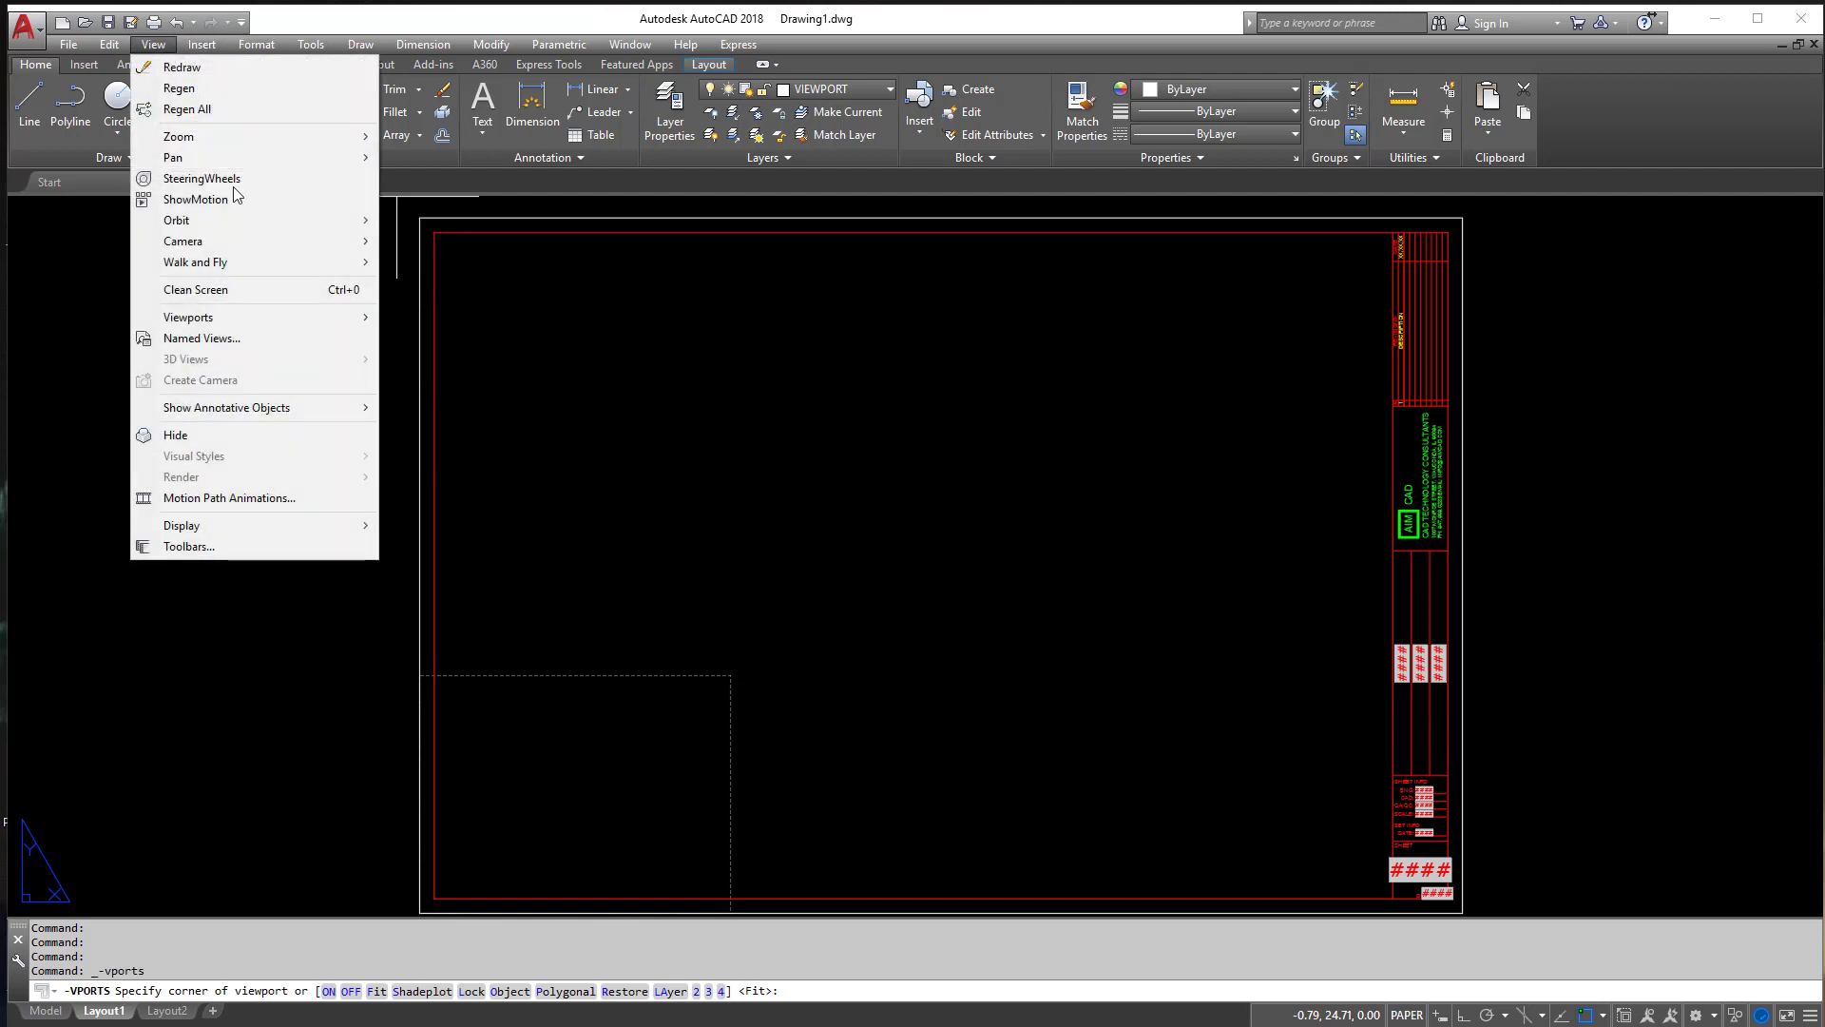
{"action": "mouse_move", "coordinate": [249, 319]}
{"action": "left_click", "coordinate": [447, 449]}
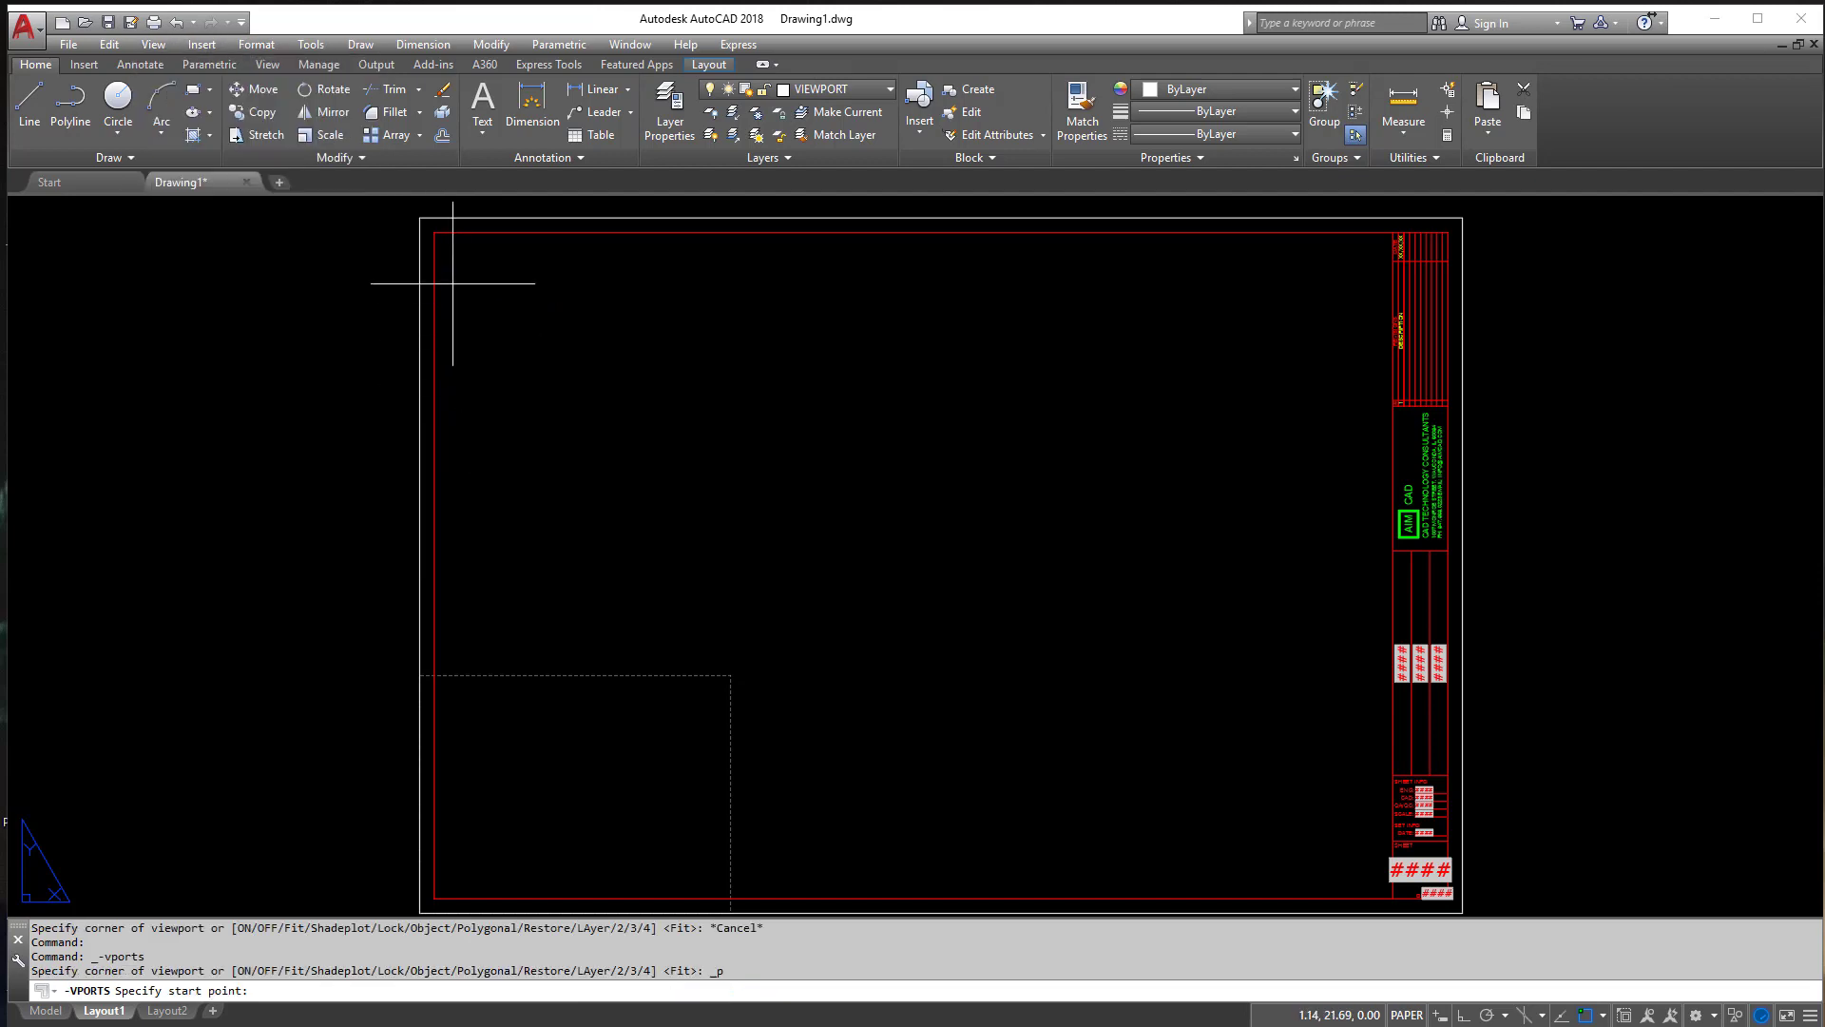
{"action": "middle_click_drag", "start_coordinate": [469, 286], "coordinate": [505, 292]}
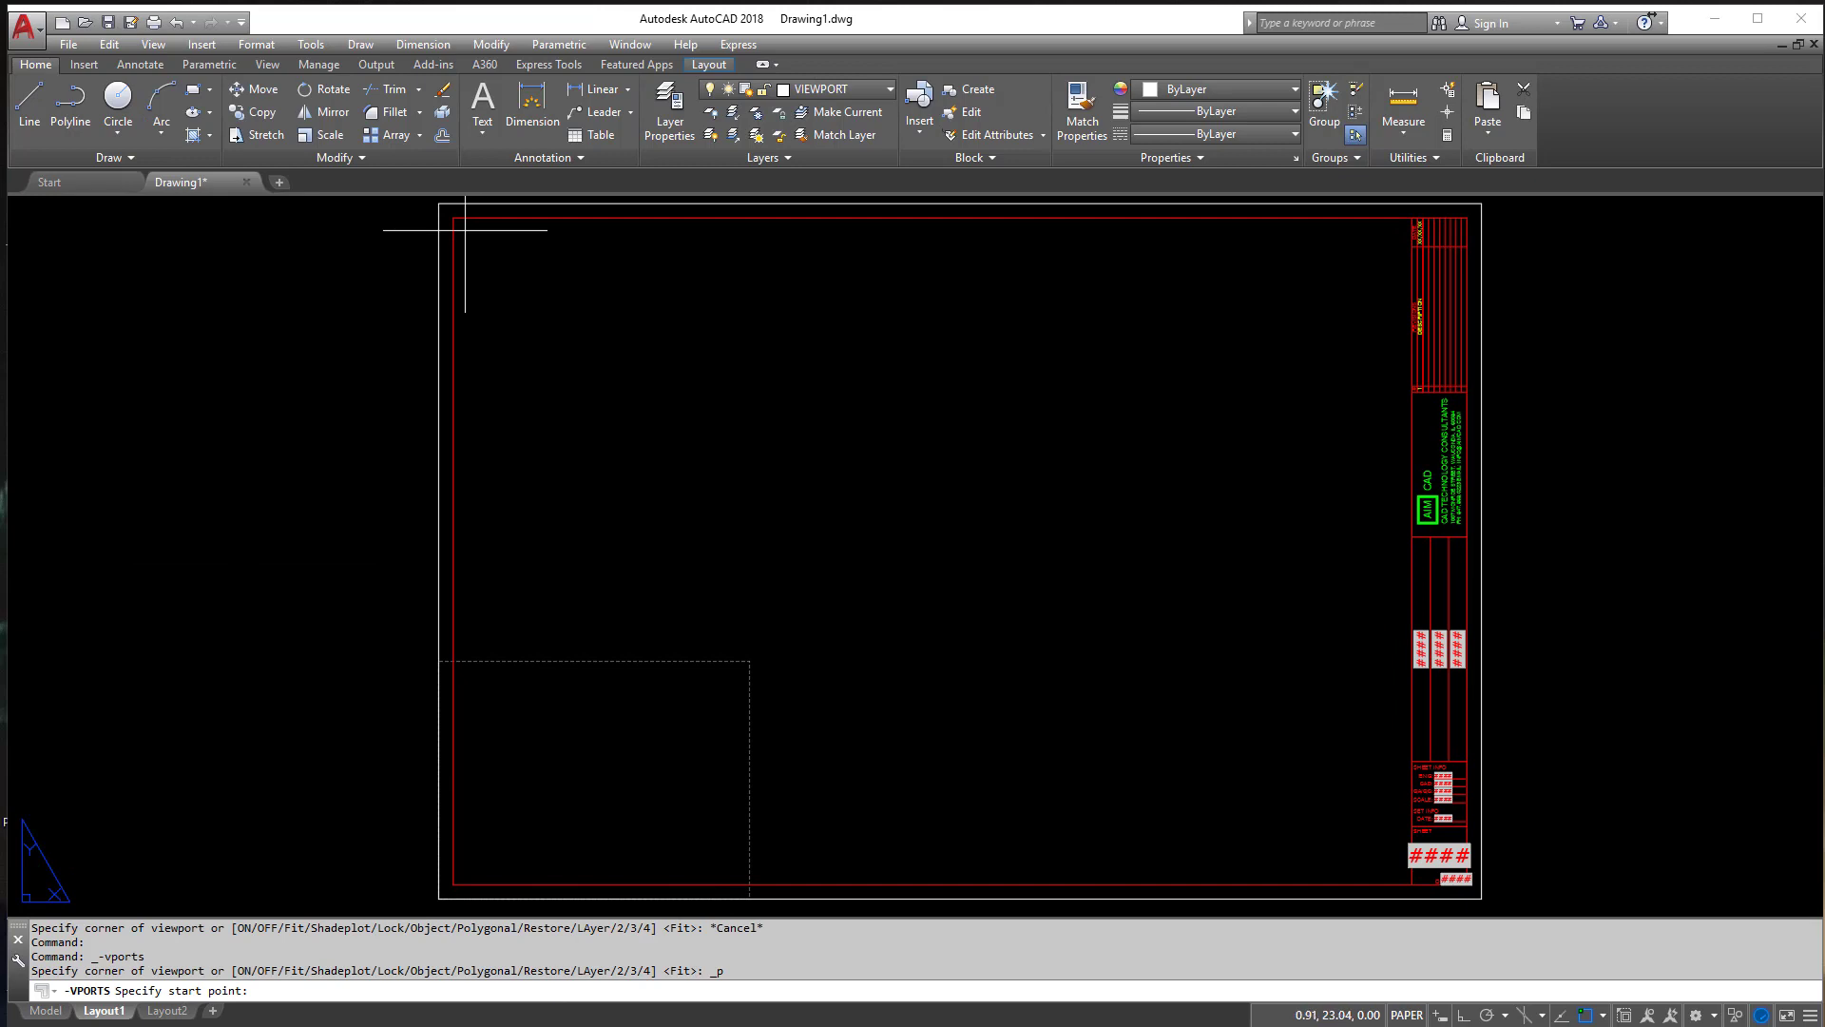
{"action": "left_click", "coordinate": [453, 216]}
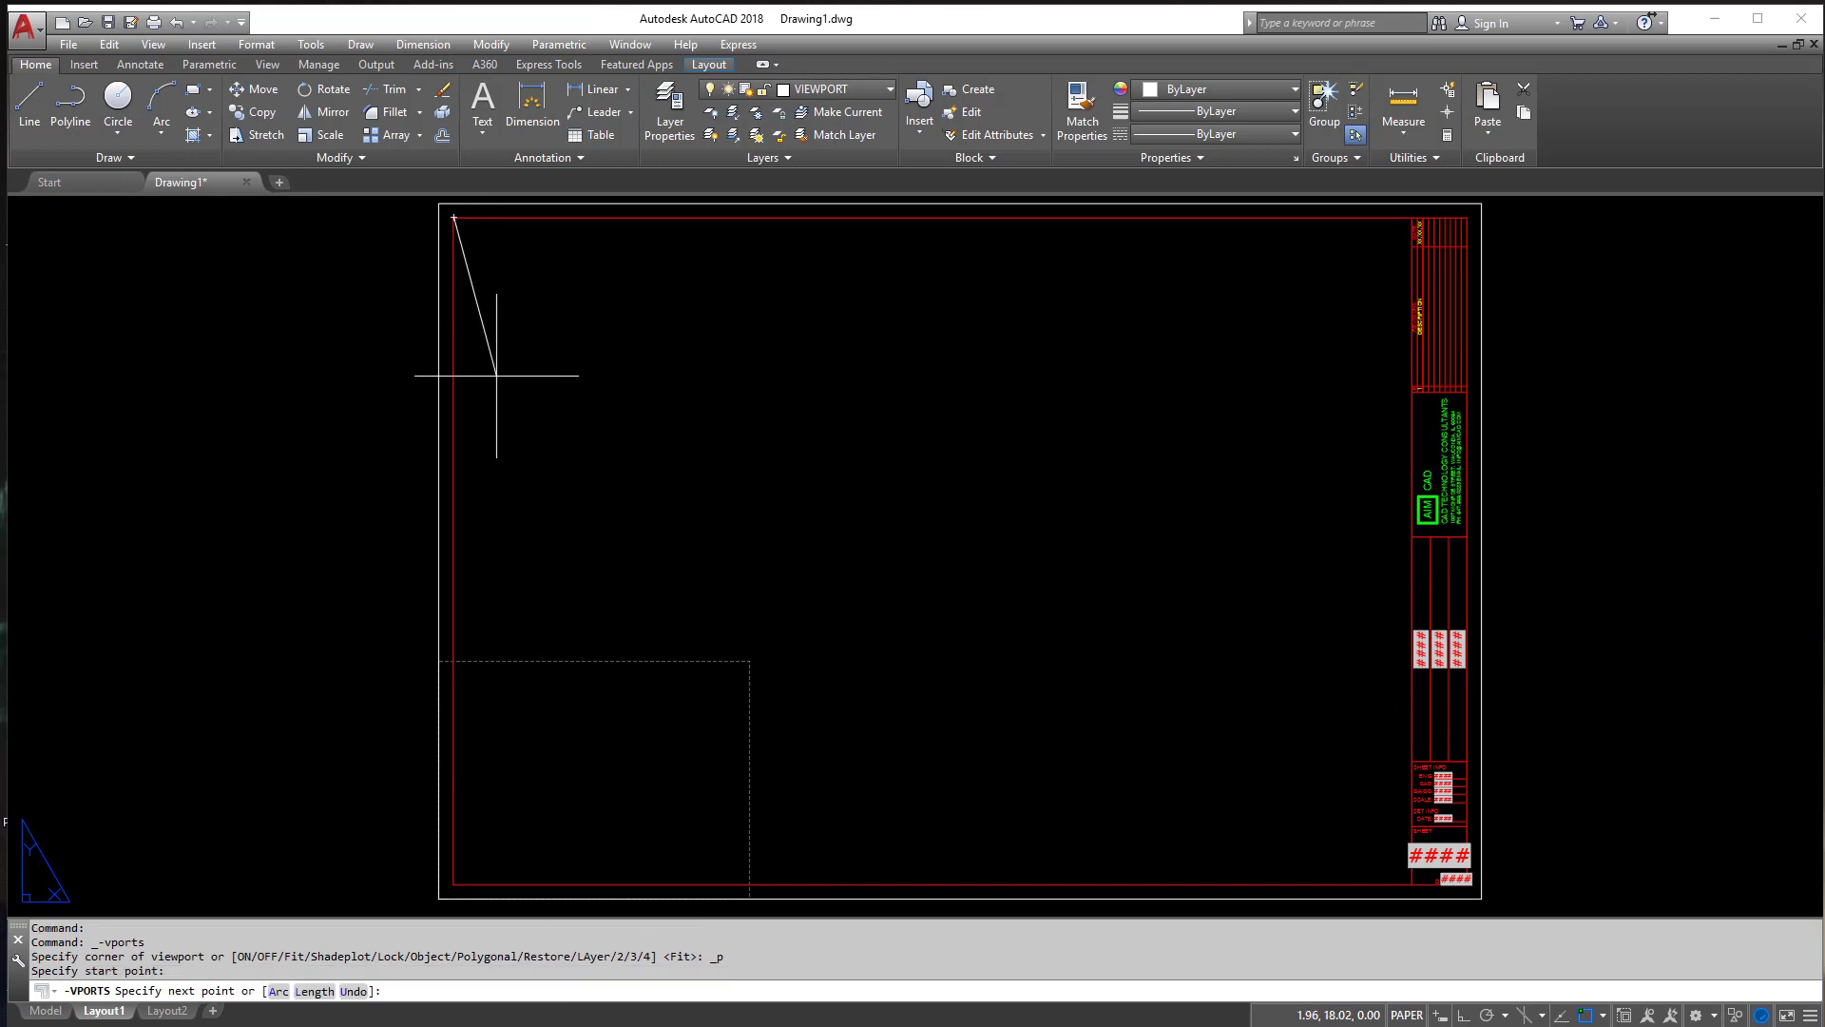
{"action": "right_click", "coordinate": [498, 376], "text": "shift"}
{"action": "left_click", "coordinate": [581, 791]}
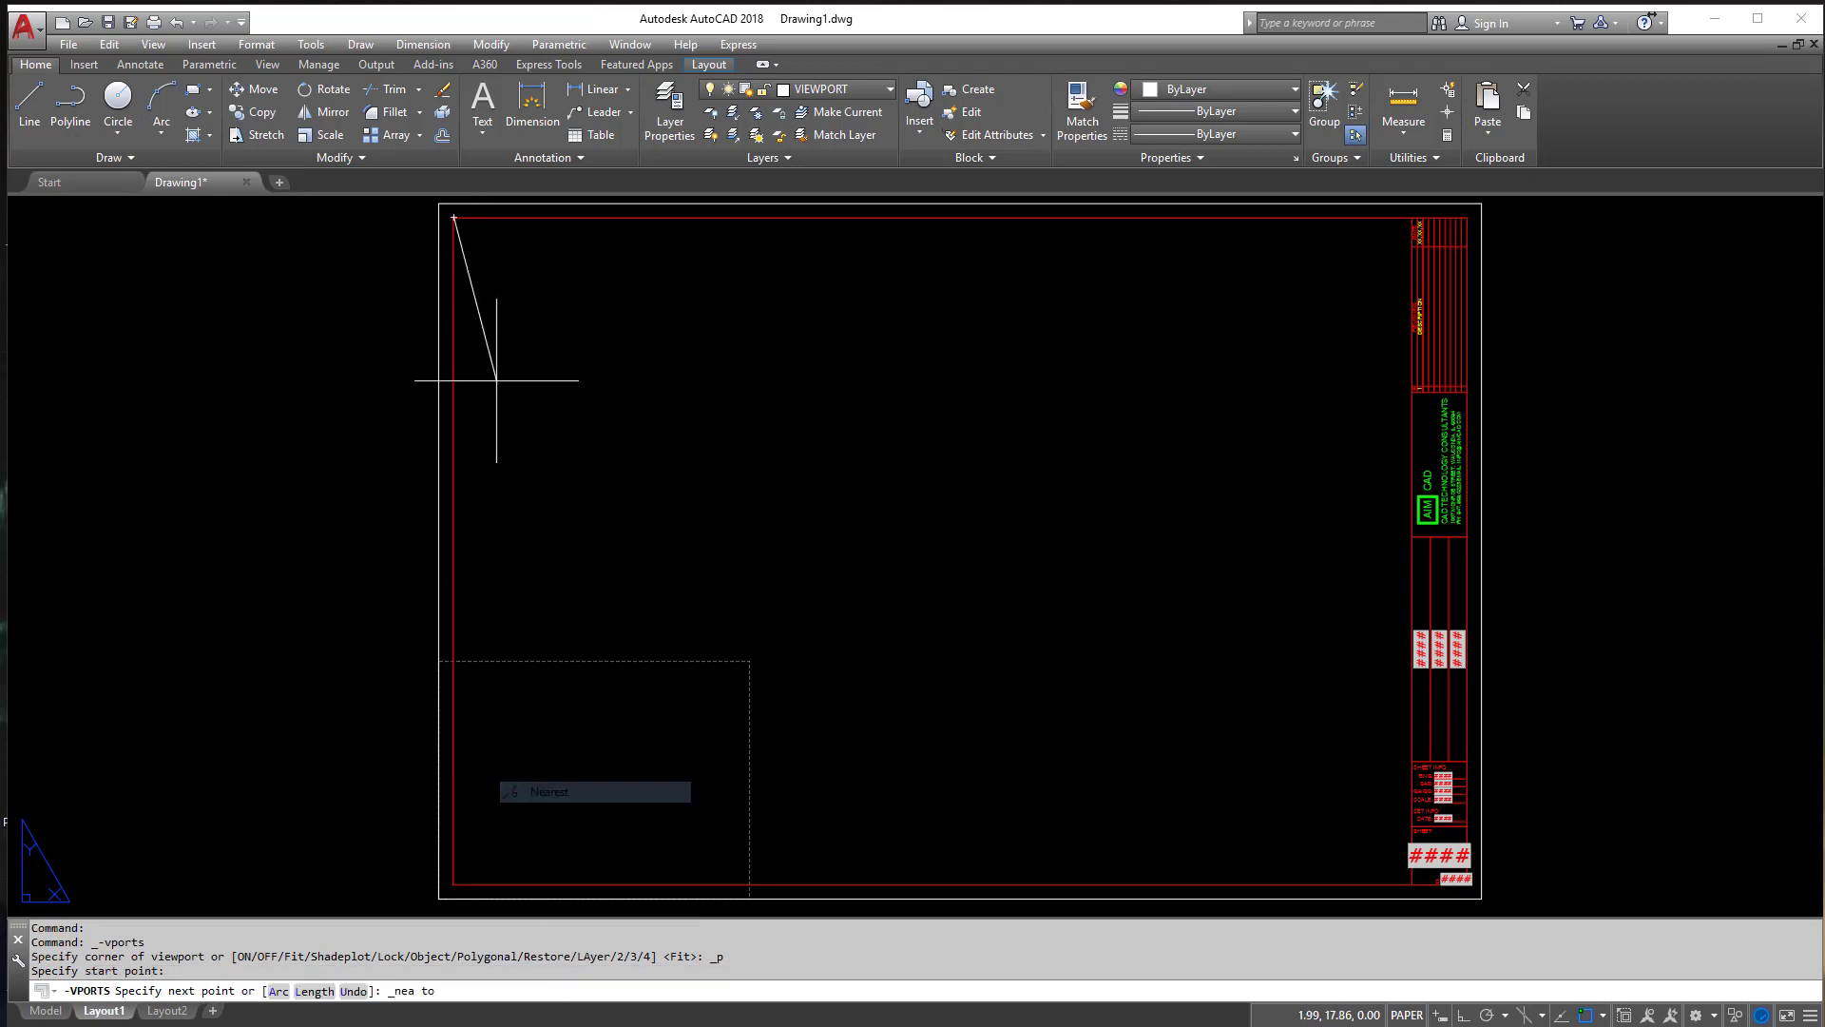
{"action": "left_click", "coordinate": [455, 339]}
Step: Add Nearest-snapped vertices down the left border to its bottom
{"action": "right_click", "coordinate": [475, 474], "text": "shift"}
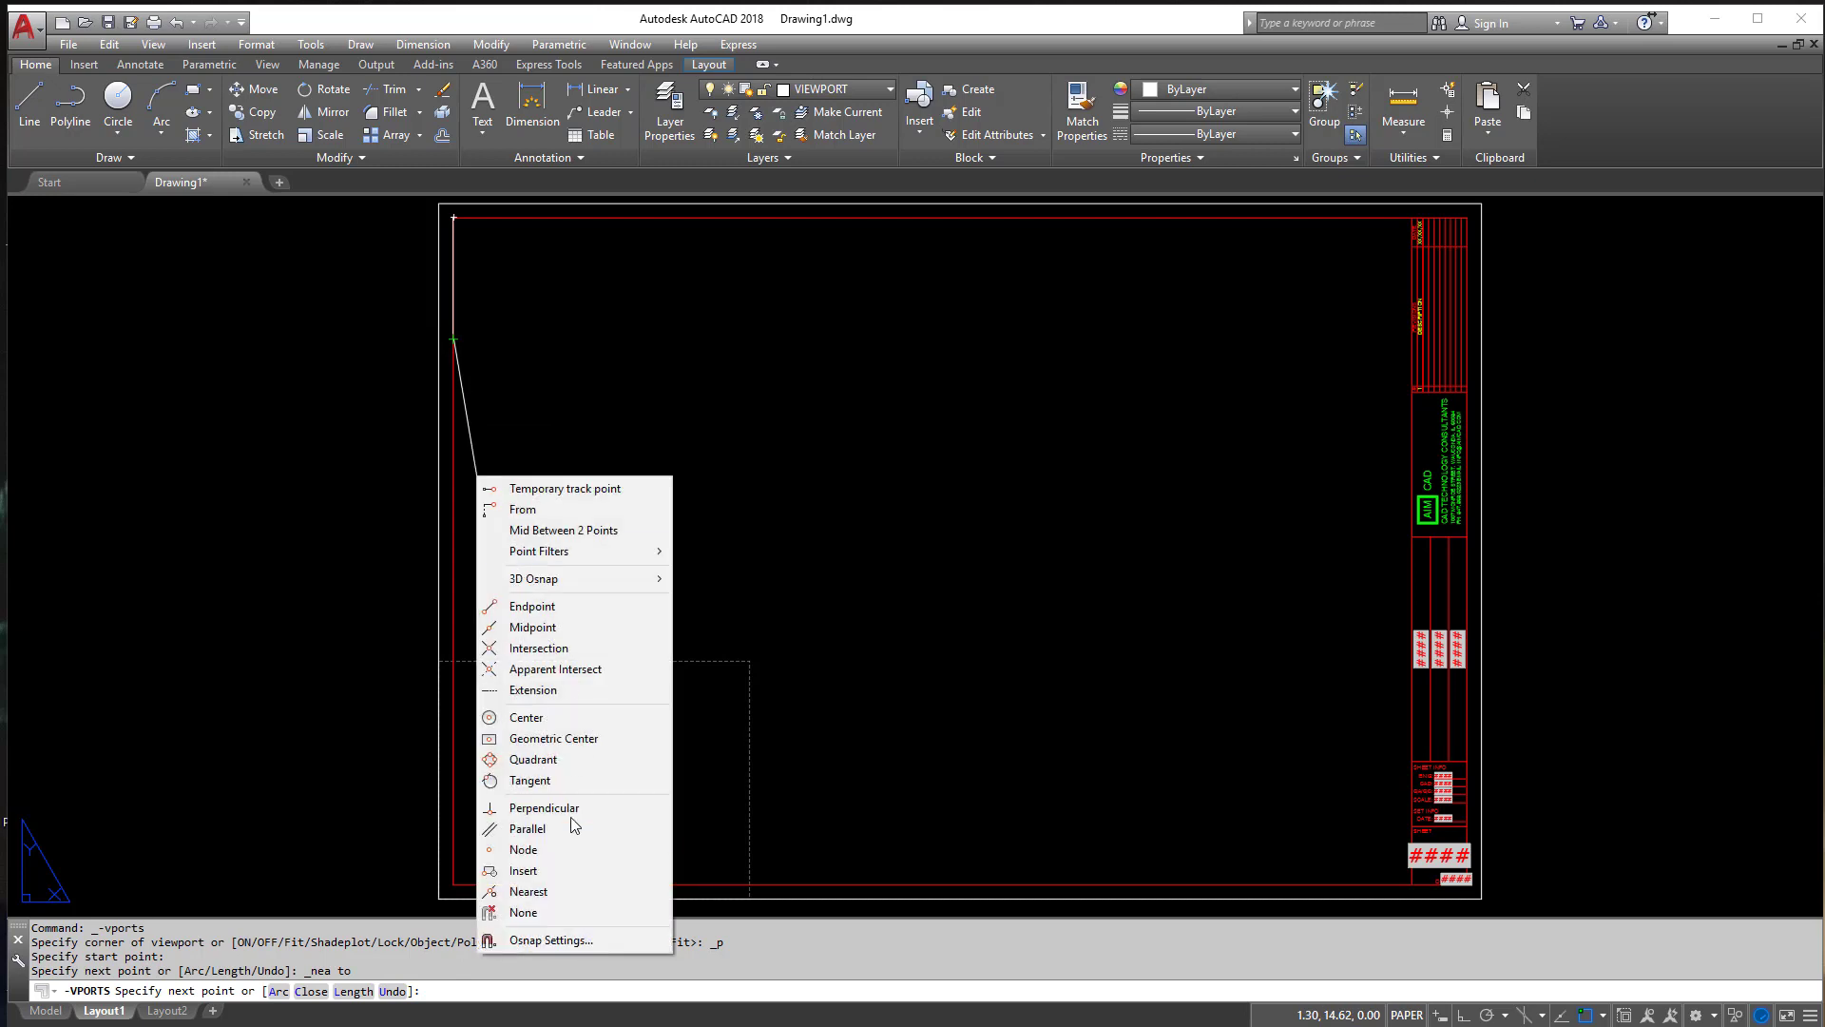
{"action": "left_click", "coordinate": [568, 885]}
{"action": "left_click", "coordinate": [454, 540]}
{"action": "right_click", "coordinate": [526, 574], "text": "shift"}
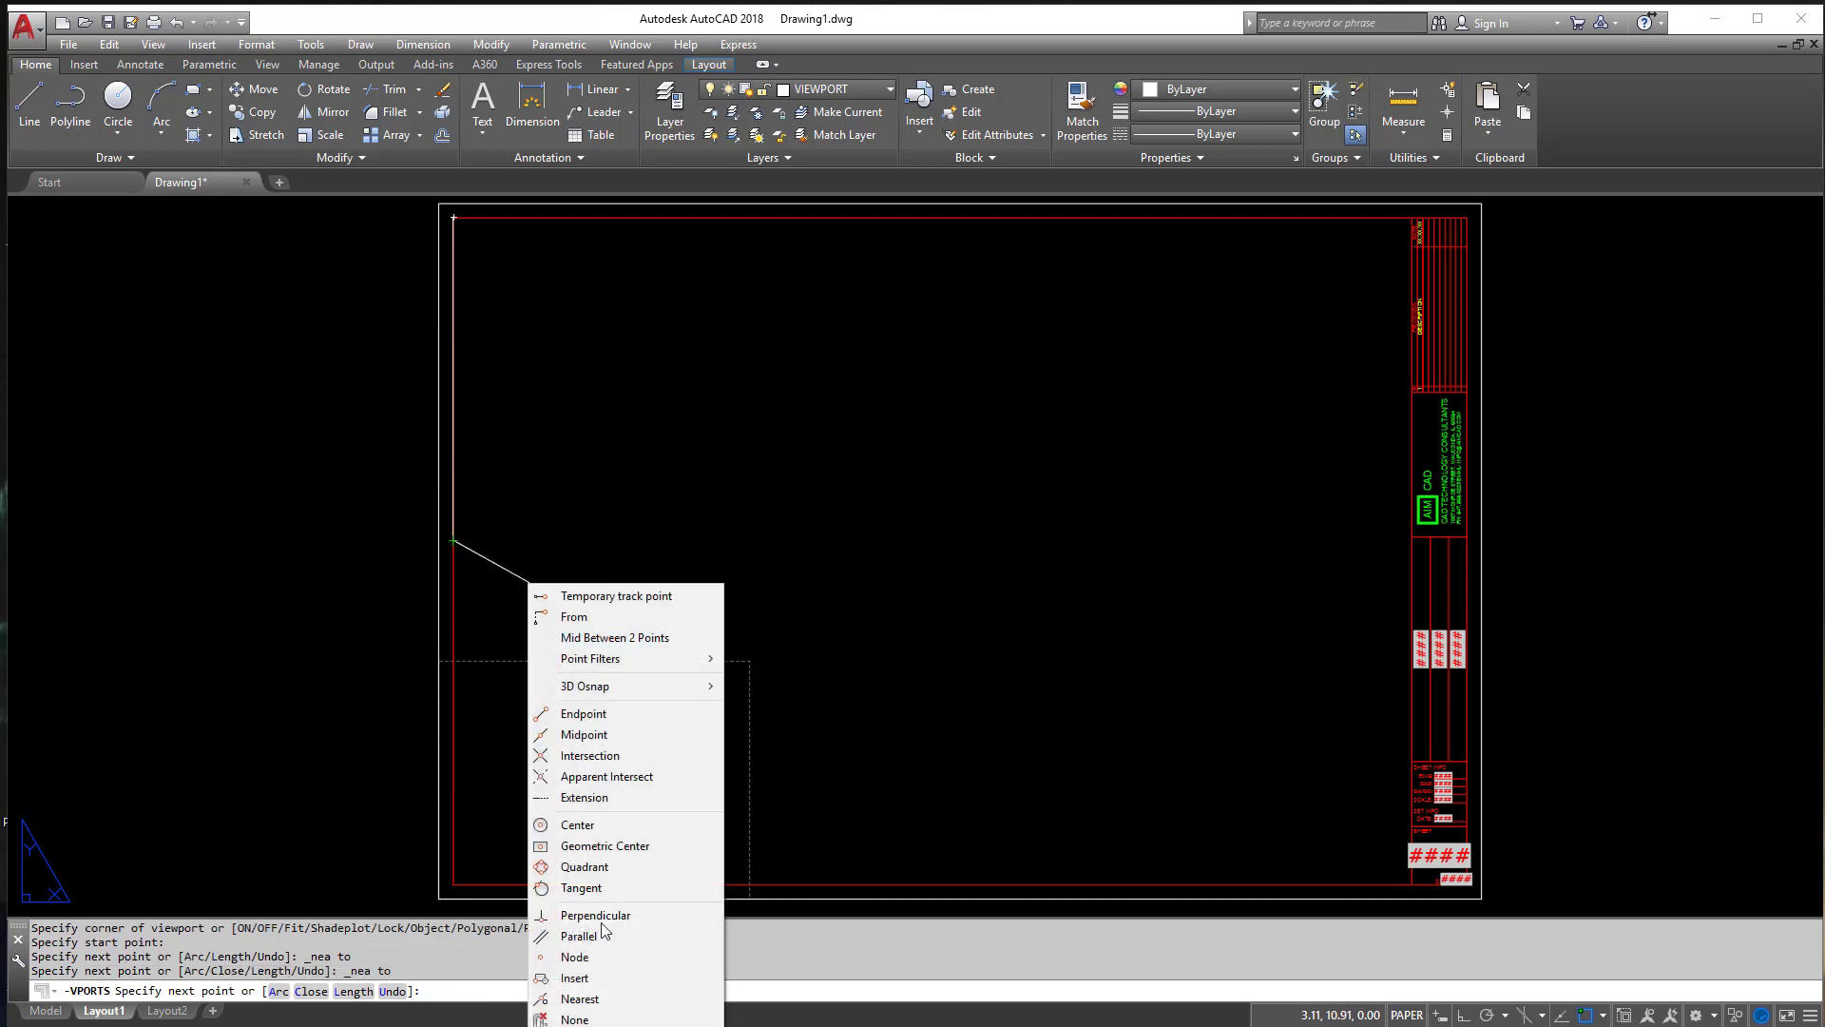
{"action": "left_click", "coordinate": [603, 998]}
{"action": "left_click", "coordinate": [453, 651]}
{"action": "right_click", "coordinate": [538, 619], "text": "shift"}
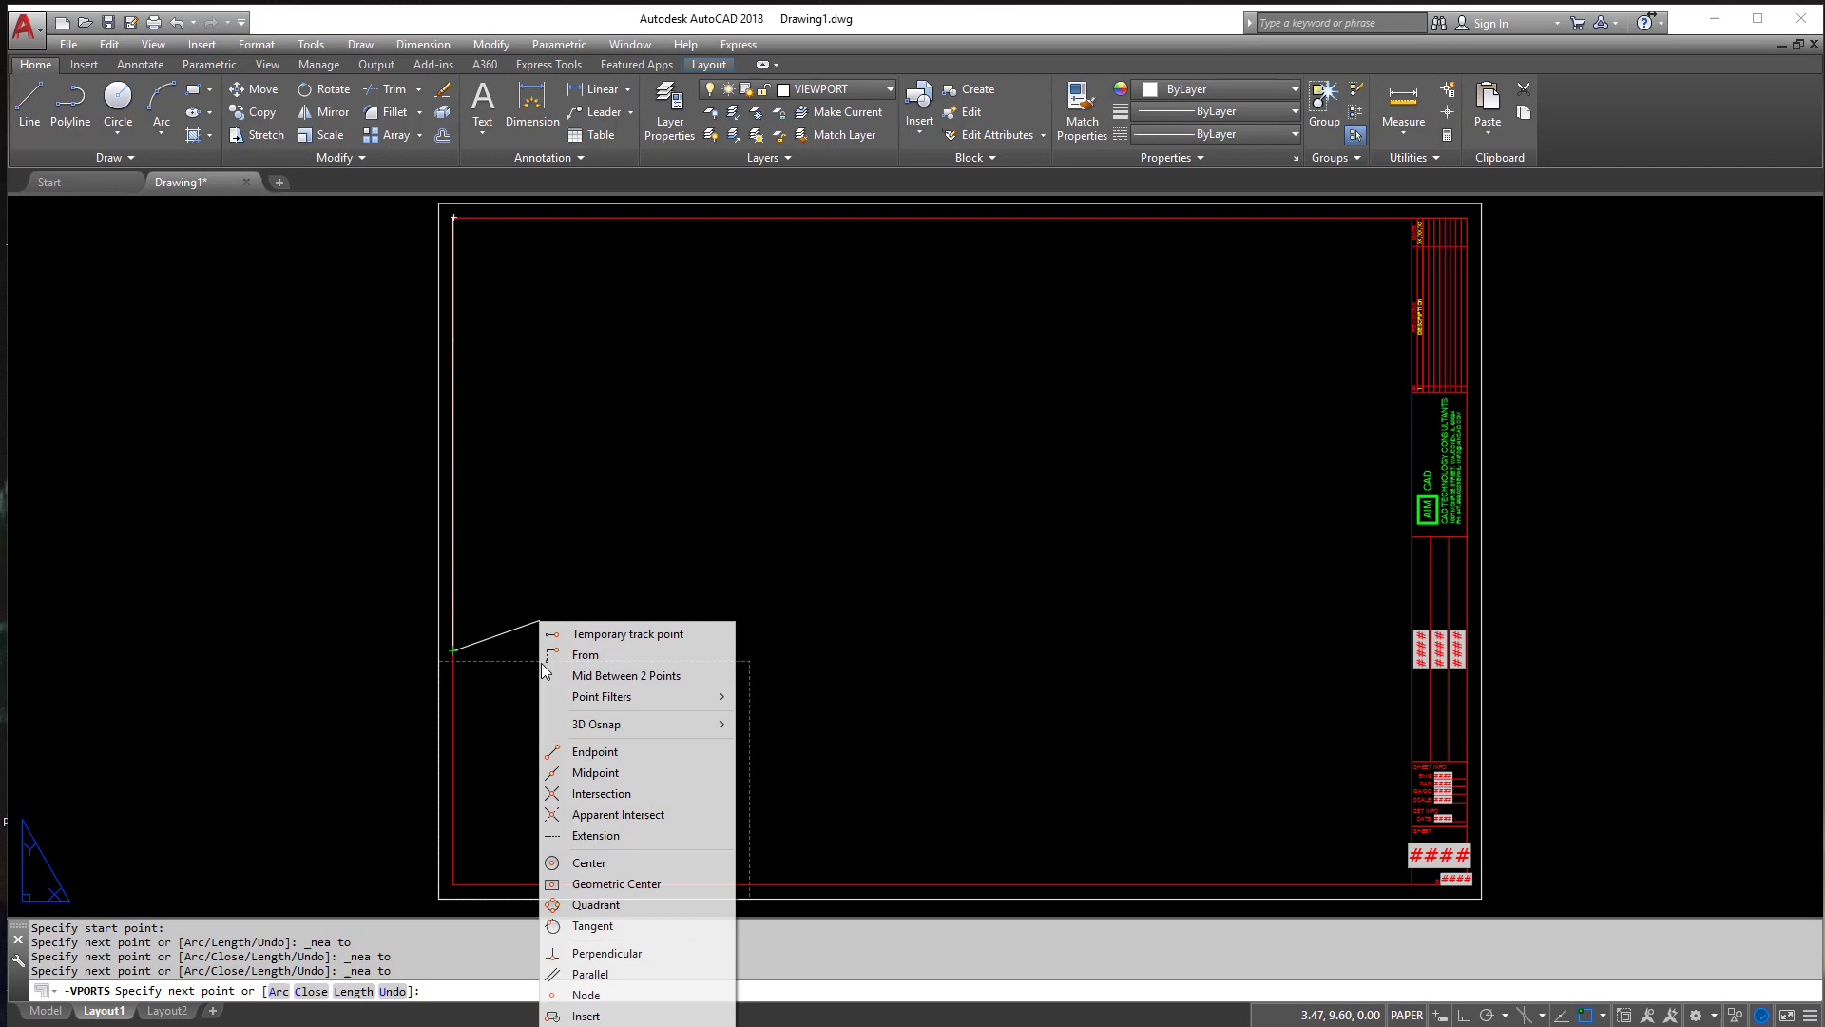
{"action": "left_click", "coordinate": [602, 1022]}
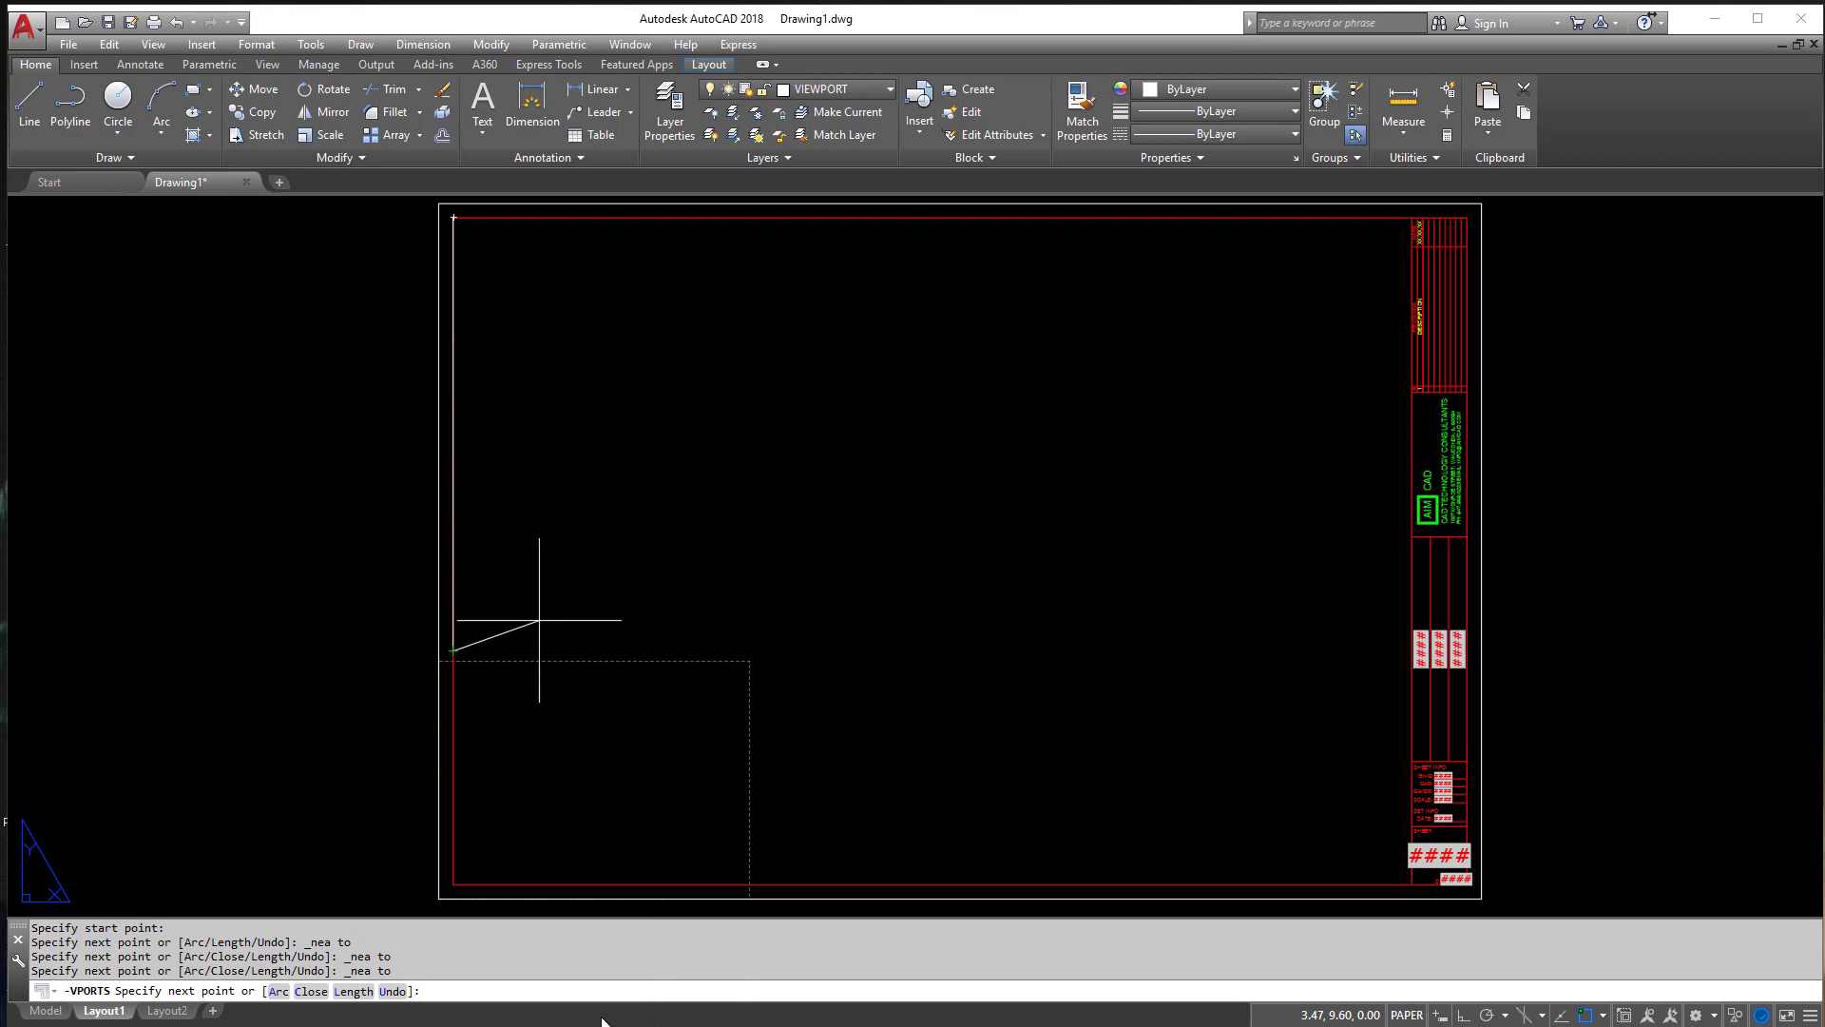
{"action": "left_click", "coordinate": [455, 830]}
Step: With ortho on, run the outline along the bottom, beside the title block and top, then close it
{"action": "key", "text": "F8"}
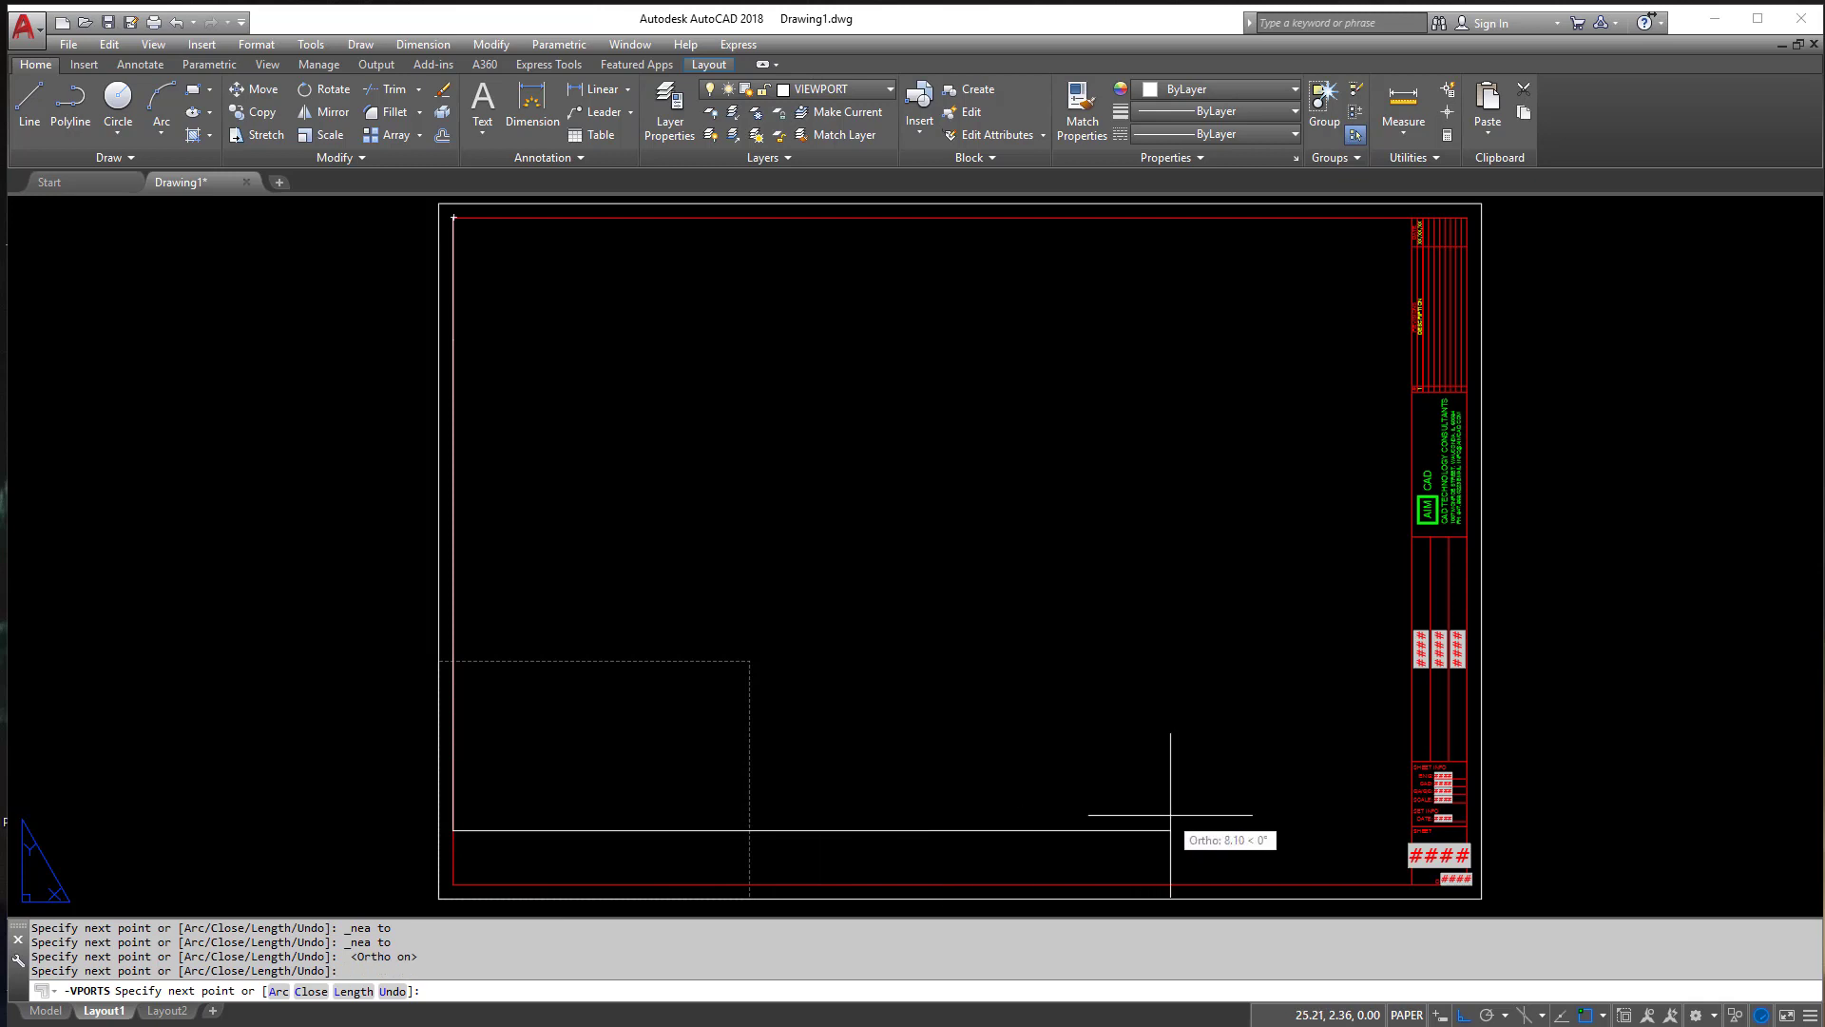
{"action": "left_click", "coordinate": [1357, 829]}
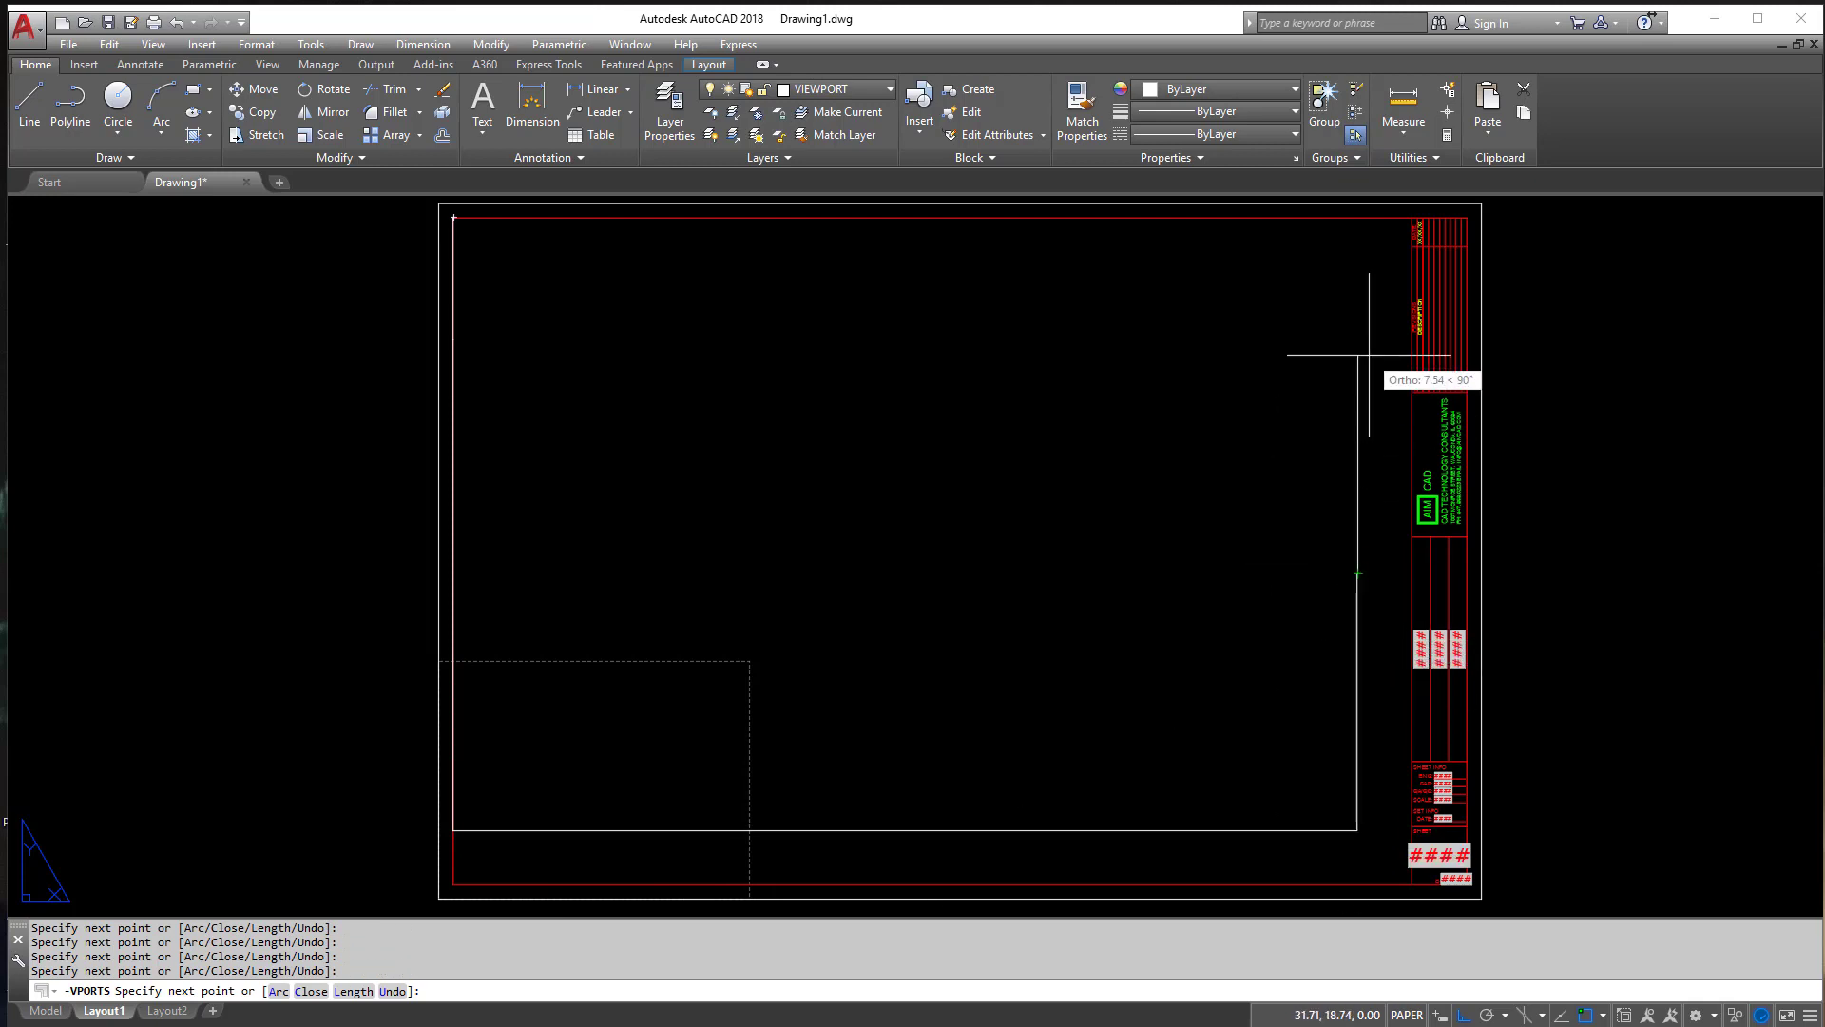
{"action": "left_click", "coordinate": [1357, 245]}
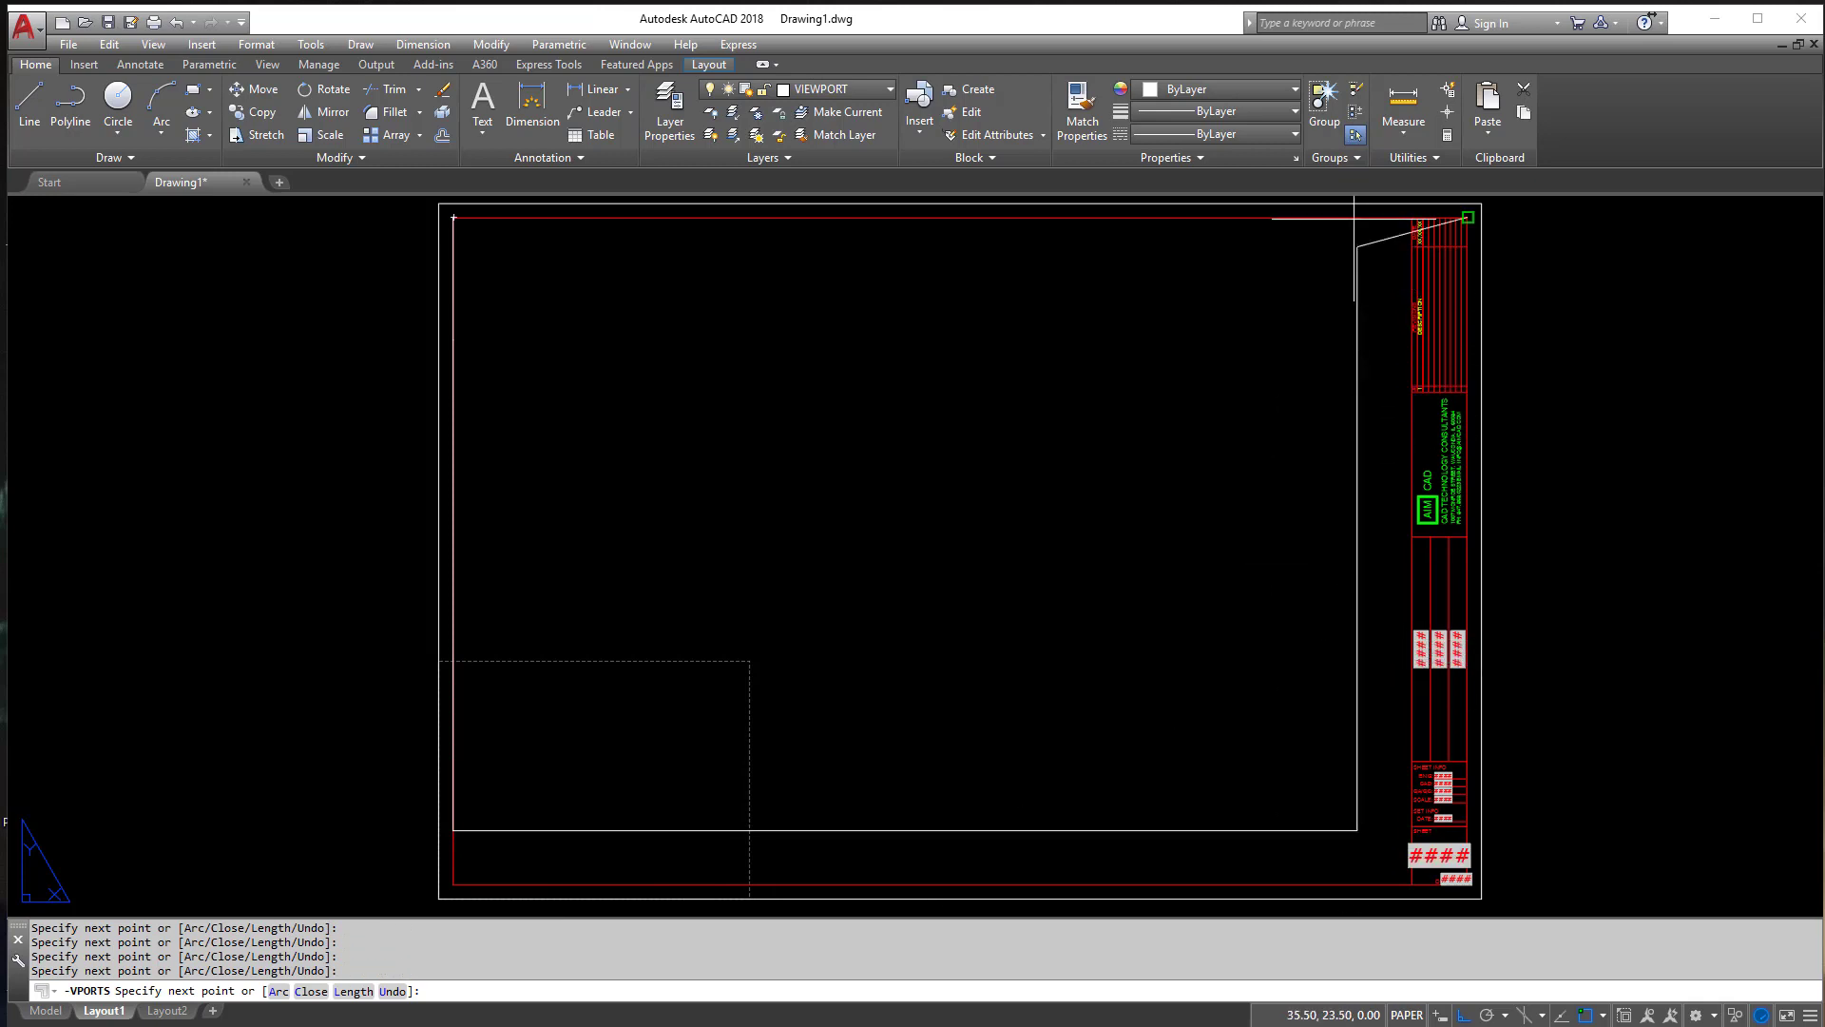
{"action": "right_click", "coordinate": [1347, 270], "text": "shift"}
{"action": "left_click", "coordinate": [1438, 683]}
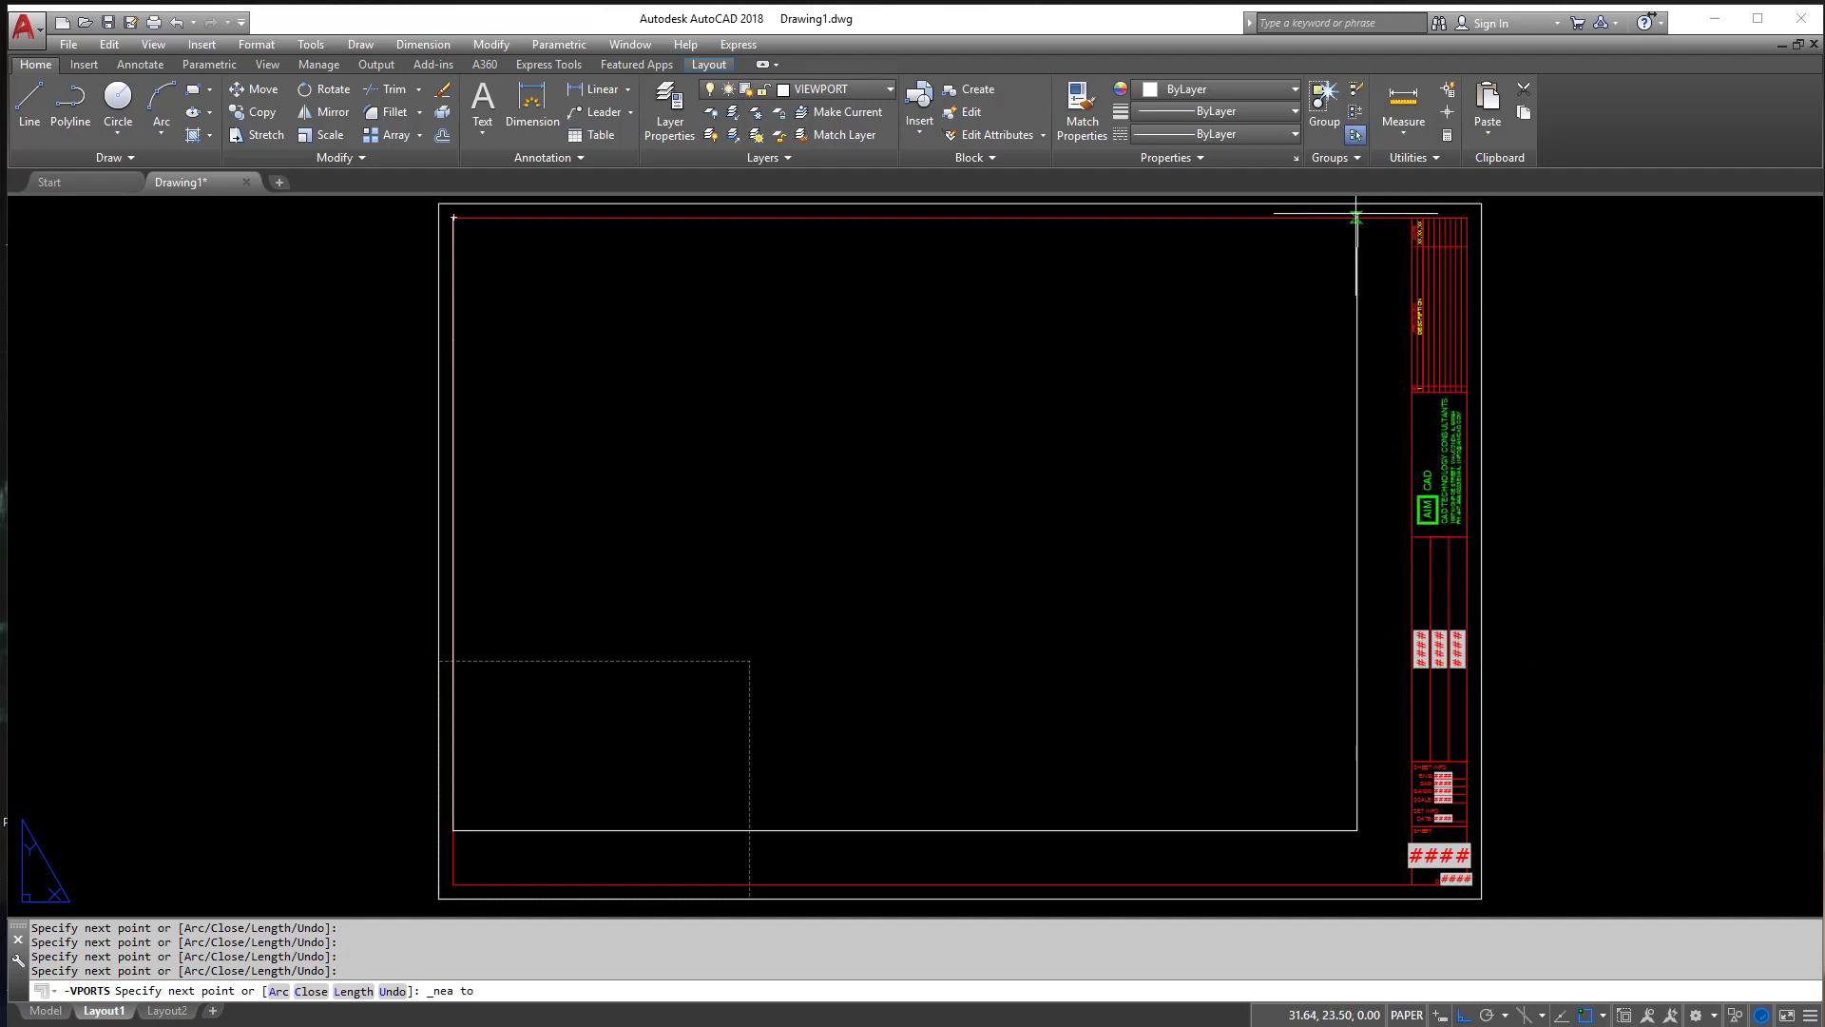
{"action": "left_click", "coordinate": [1357, 219]}
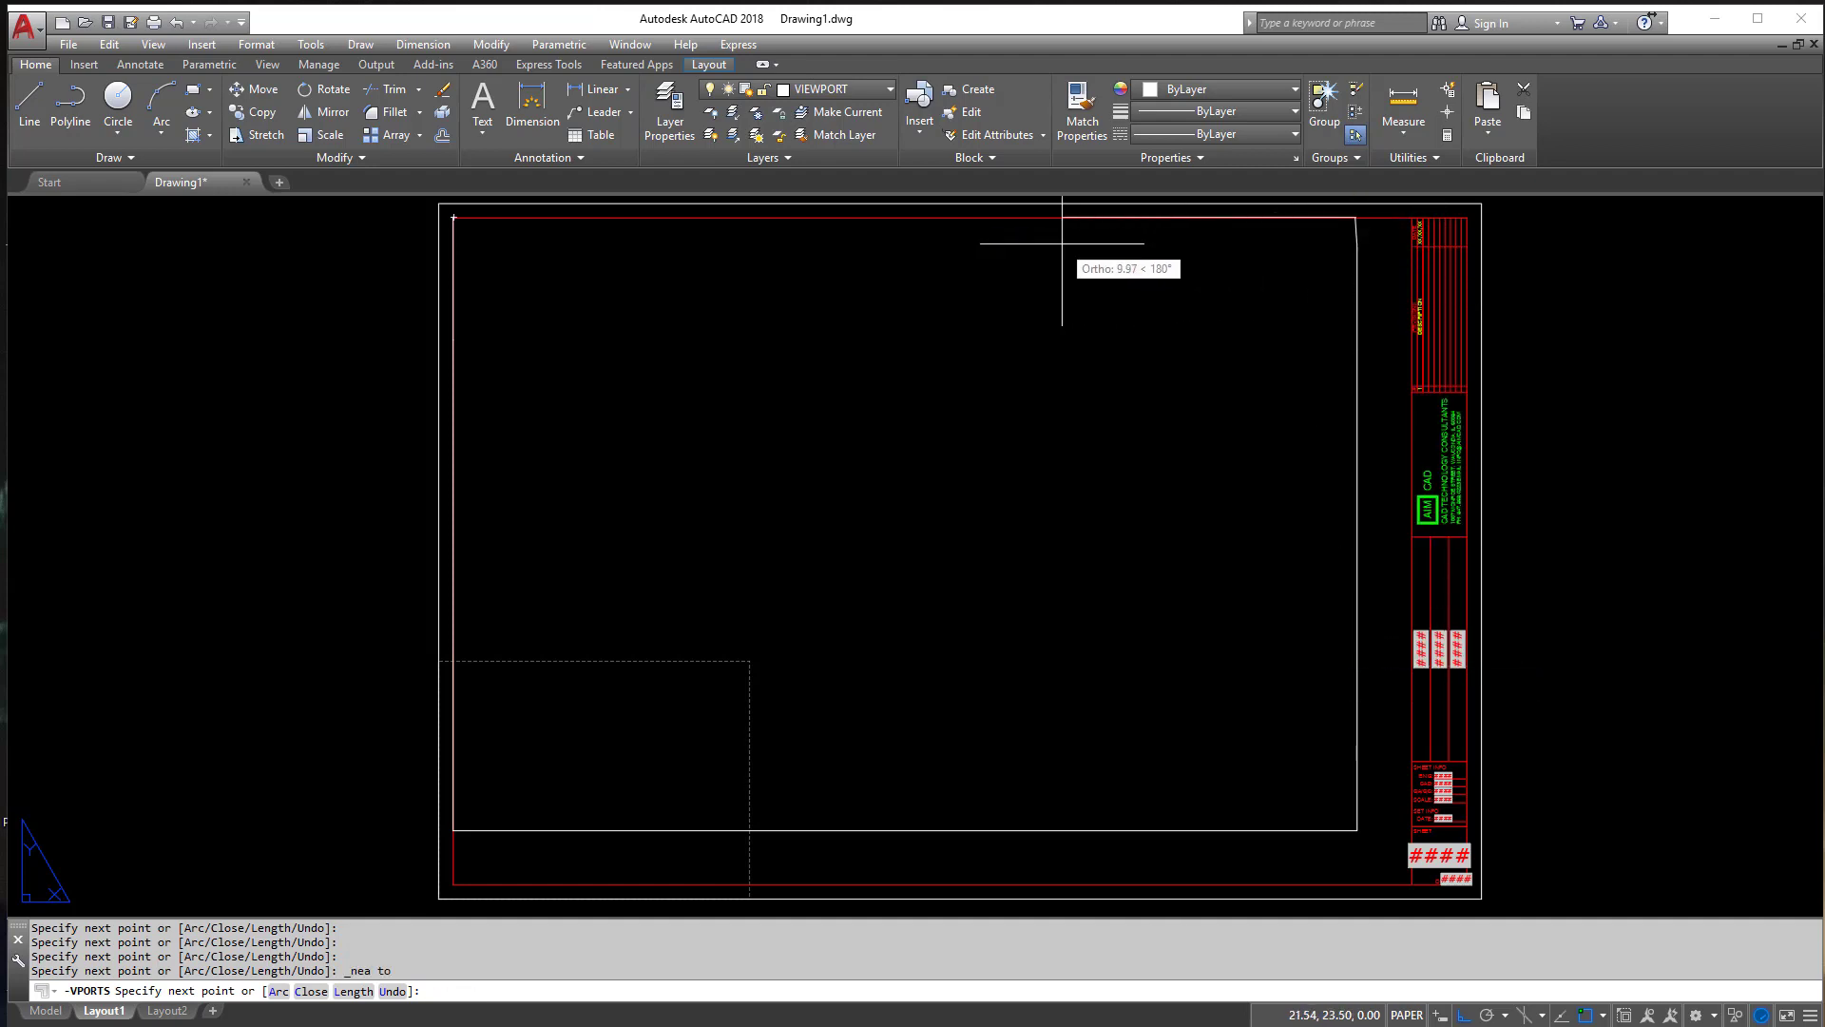
{"action": "left_click", "coordinate": [600, 277]}
{"action": "key", "text": "Return"}
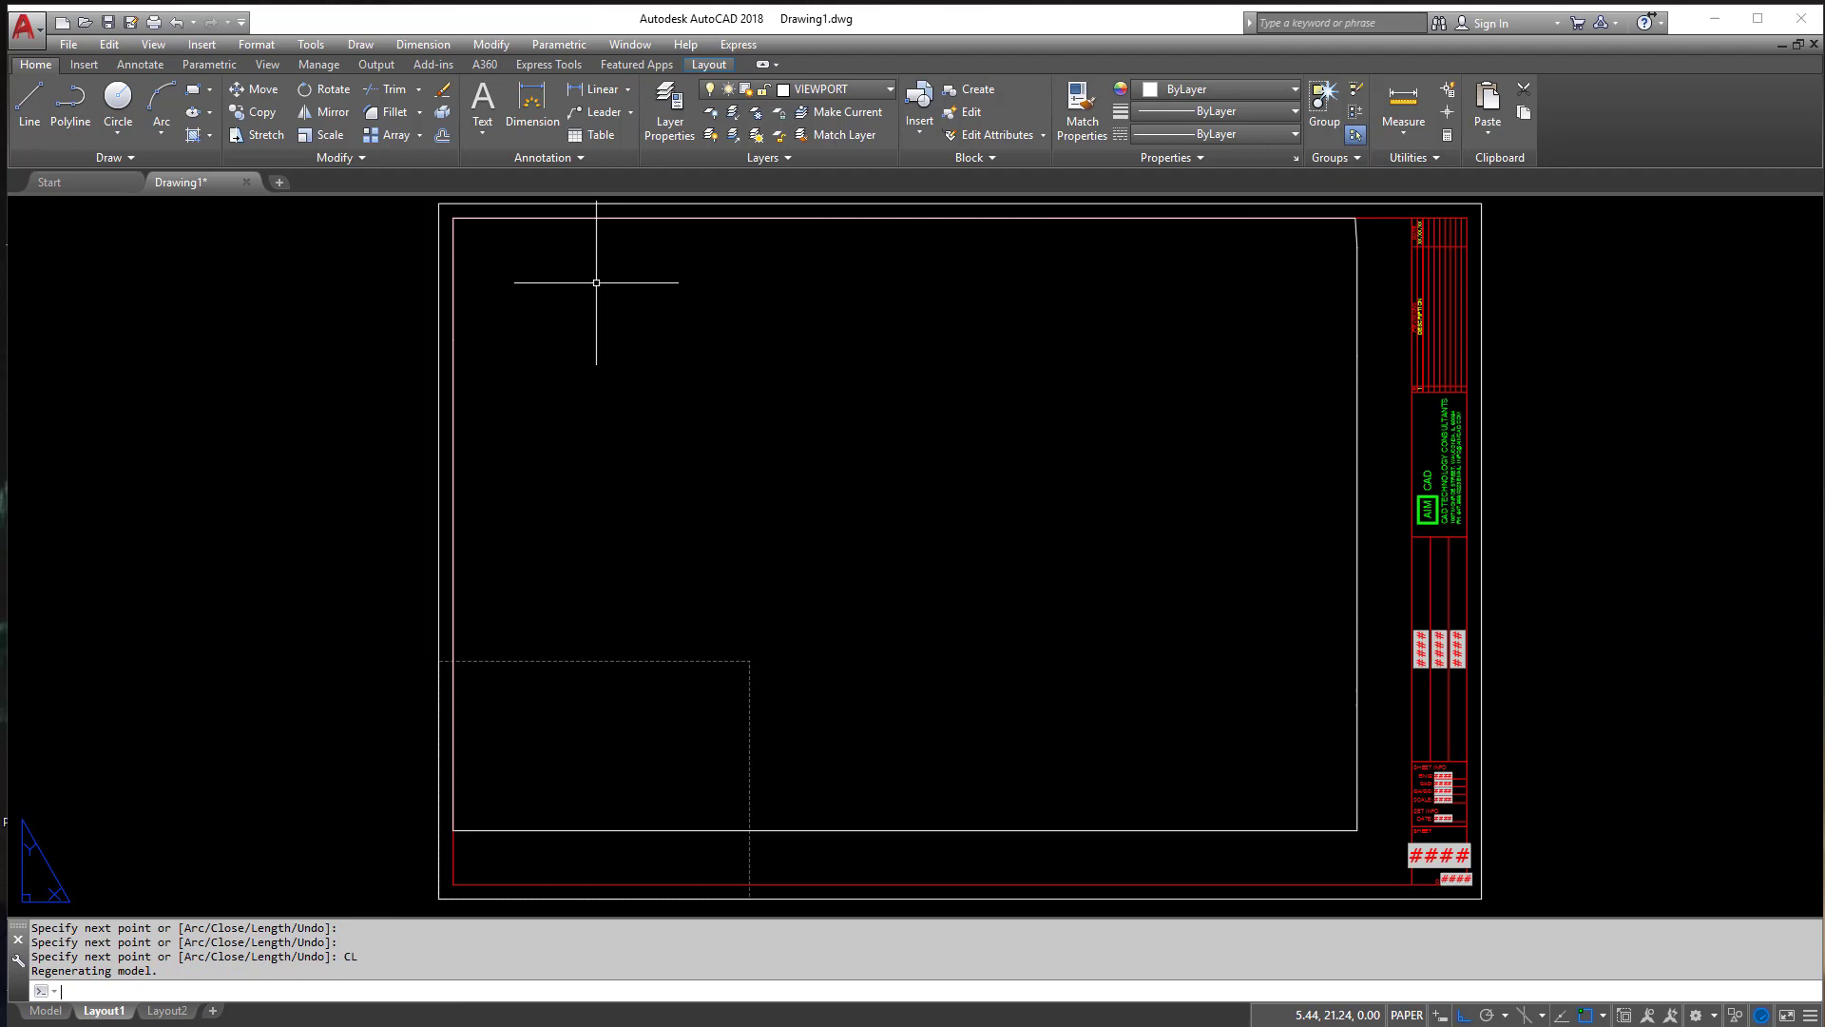
{"action": "left_click", "coordinate": [706, 263]}
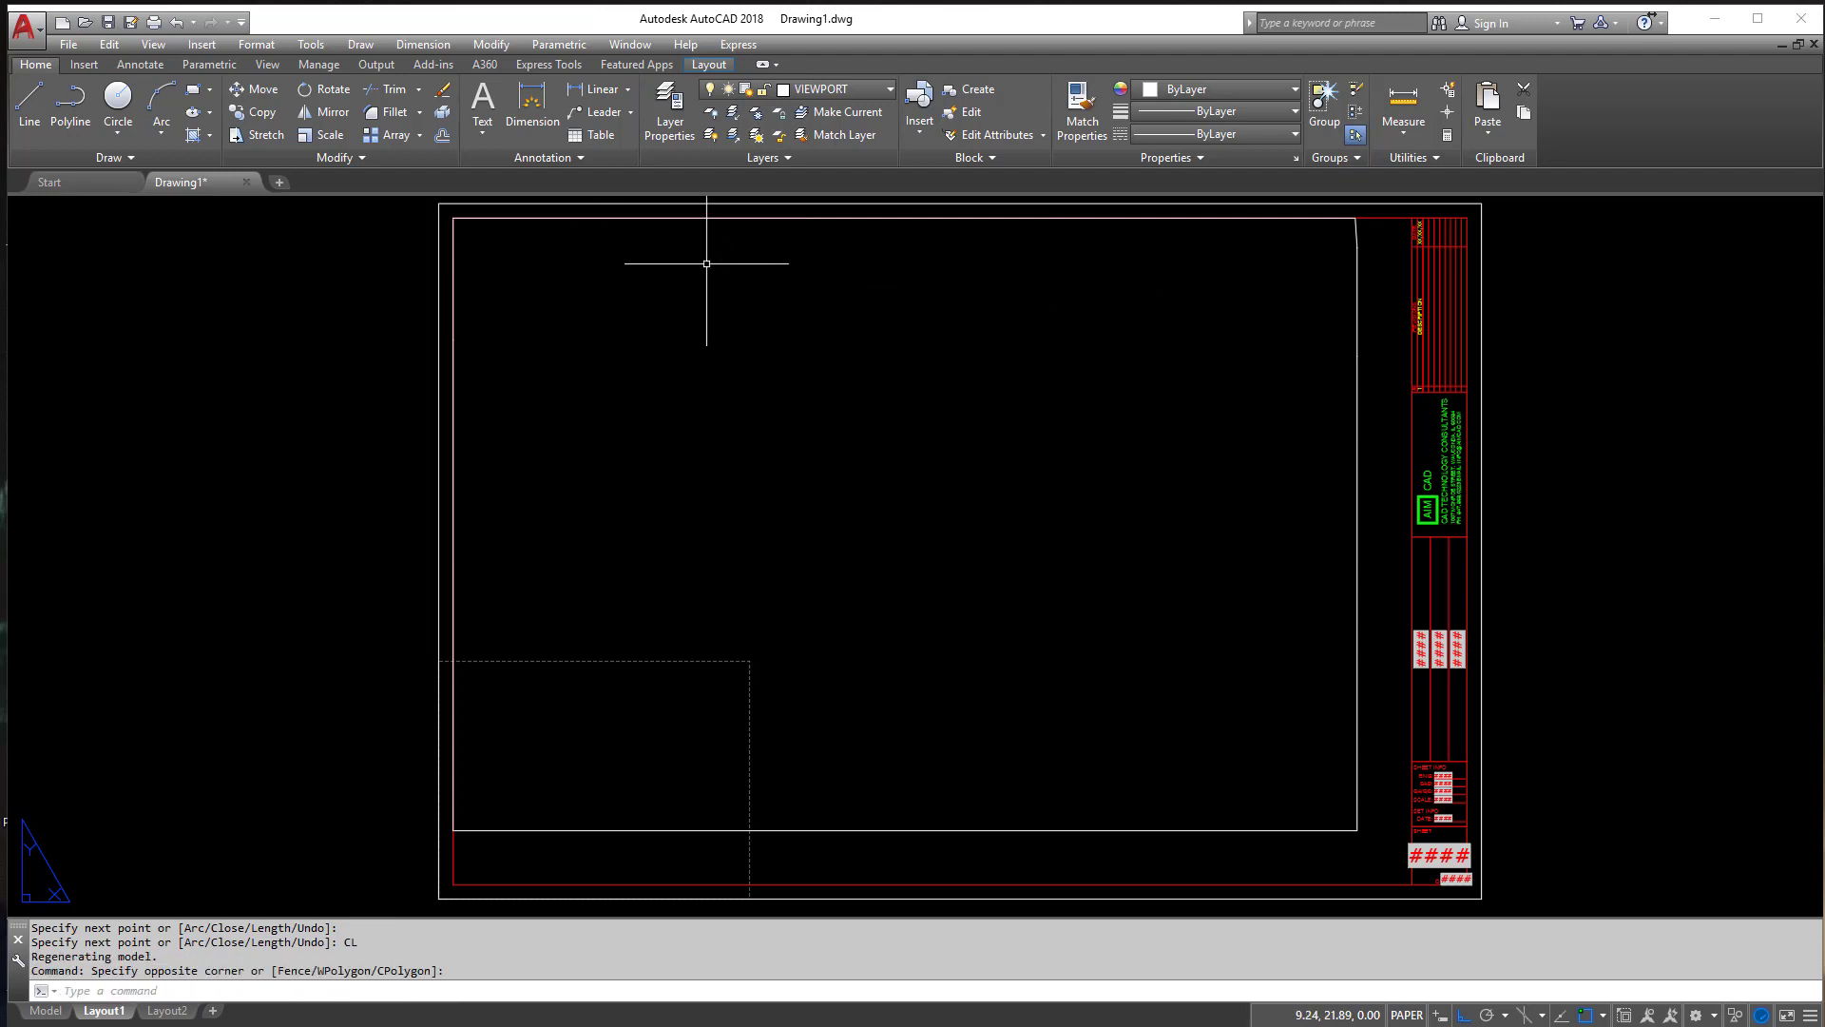
{"action": "left_click", "coordinate": [551, 215]}
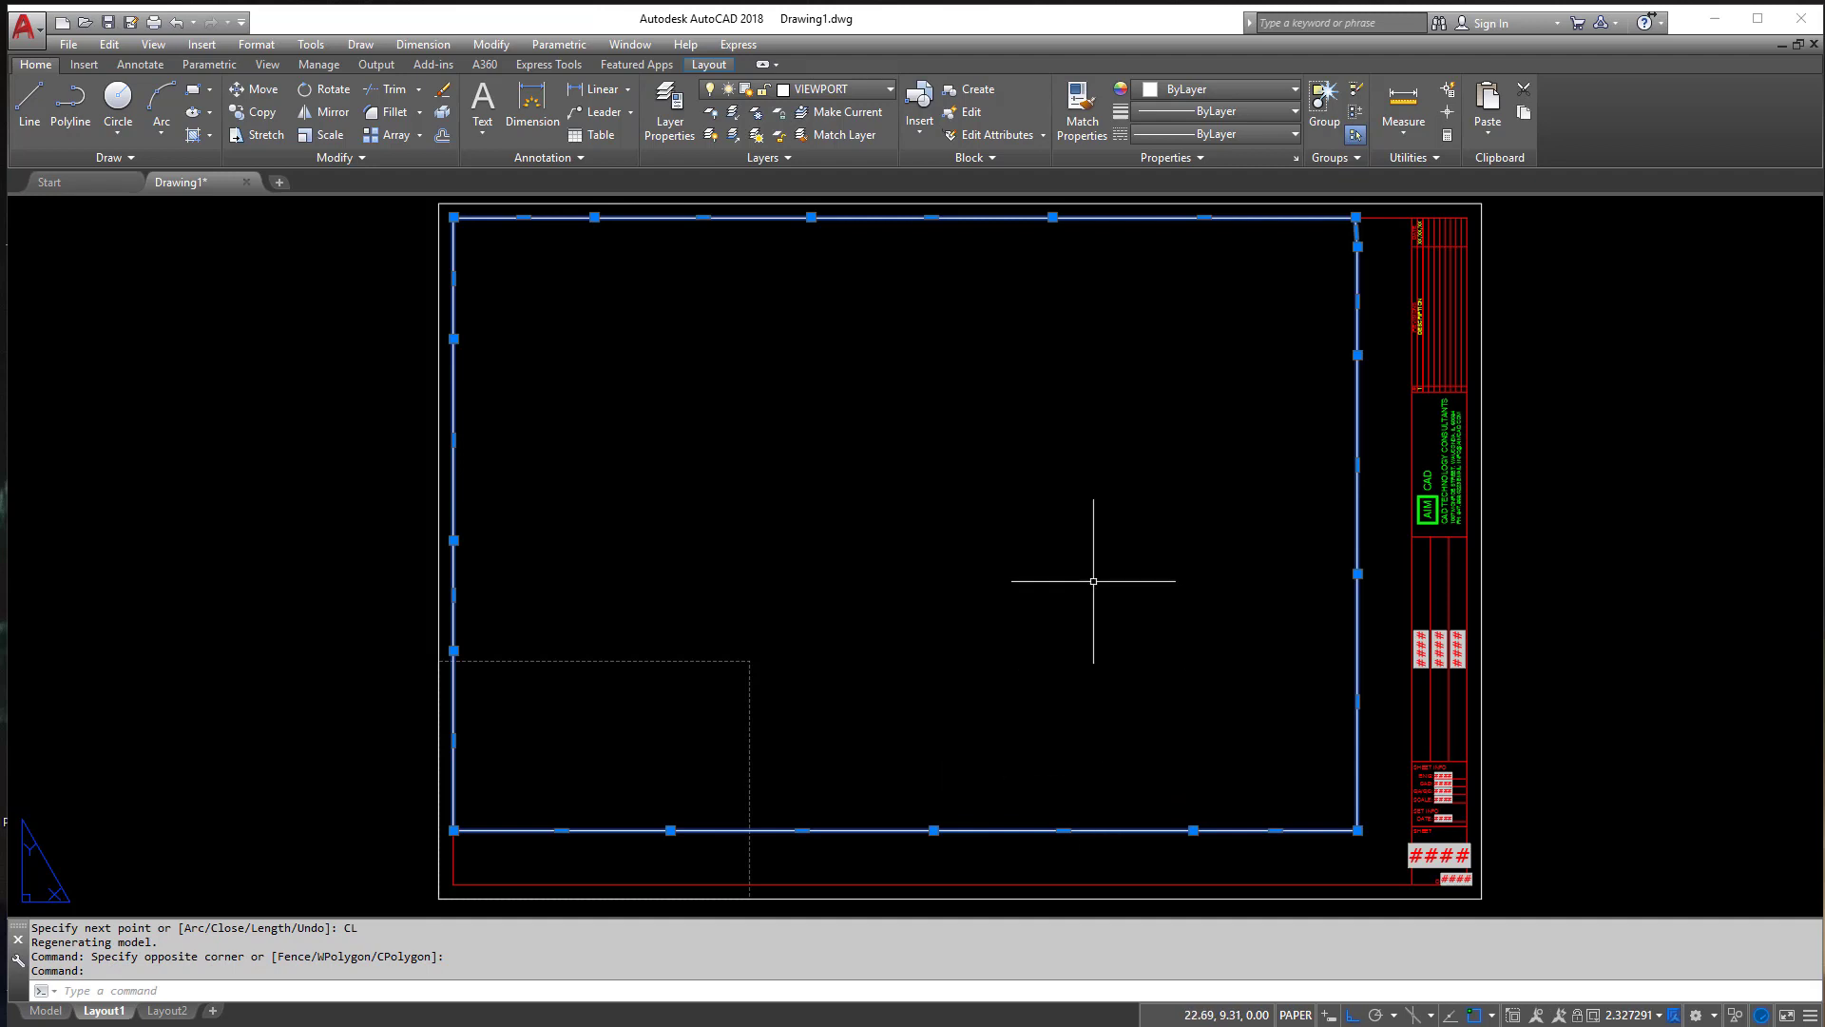
{"action": "key", "text": "Escape"}
{"action": "key", "text": "Escape"}
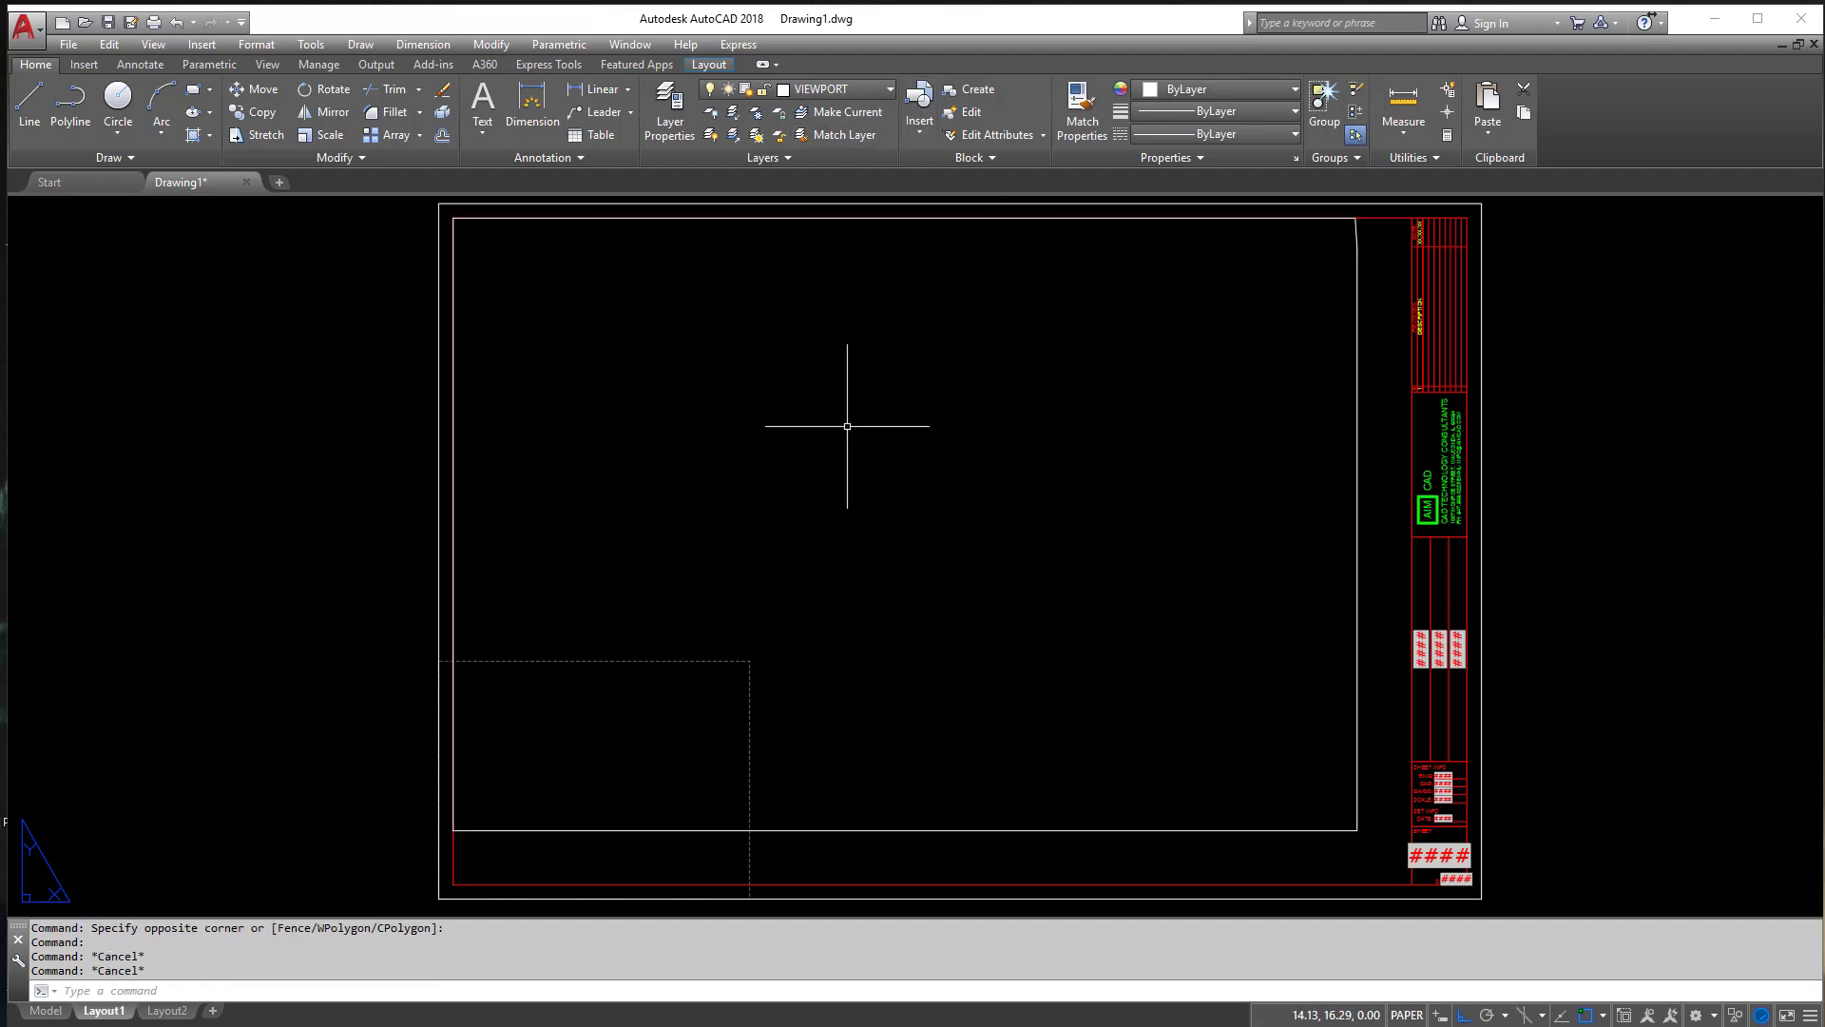
Step: Draw a viewport from the top-left to the sheet's lower-right corner, then delete it
{"action": "left_click", "coordinate": [153, 43]}
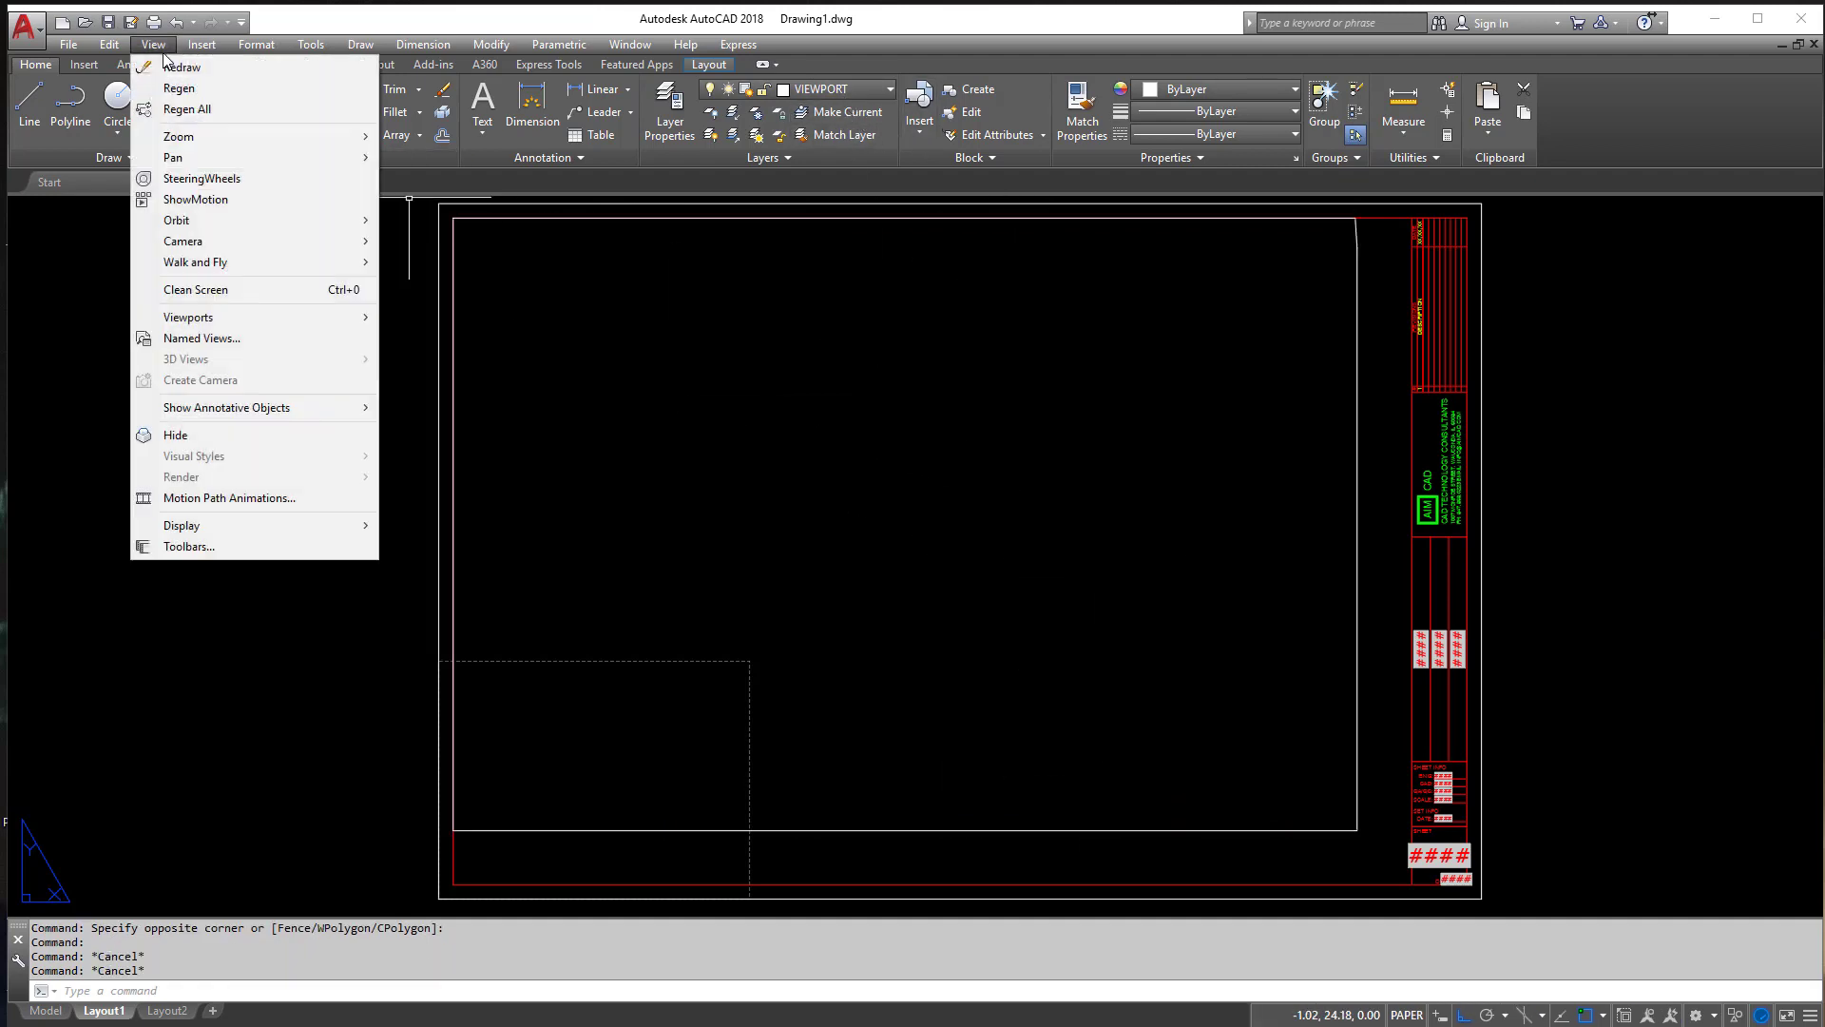
{"action": "mouse_move", "coordinate": [223, 316]}
{"action": "left_click", "coordinate": [403, 386]}
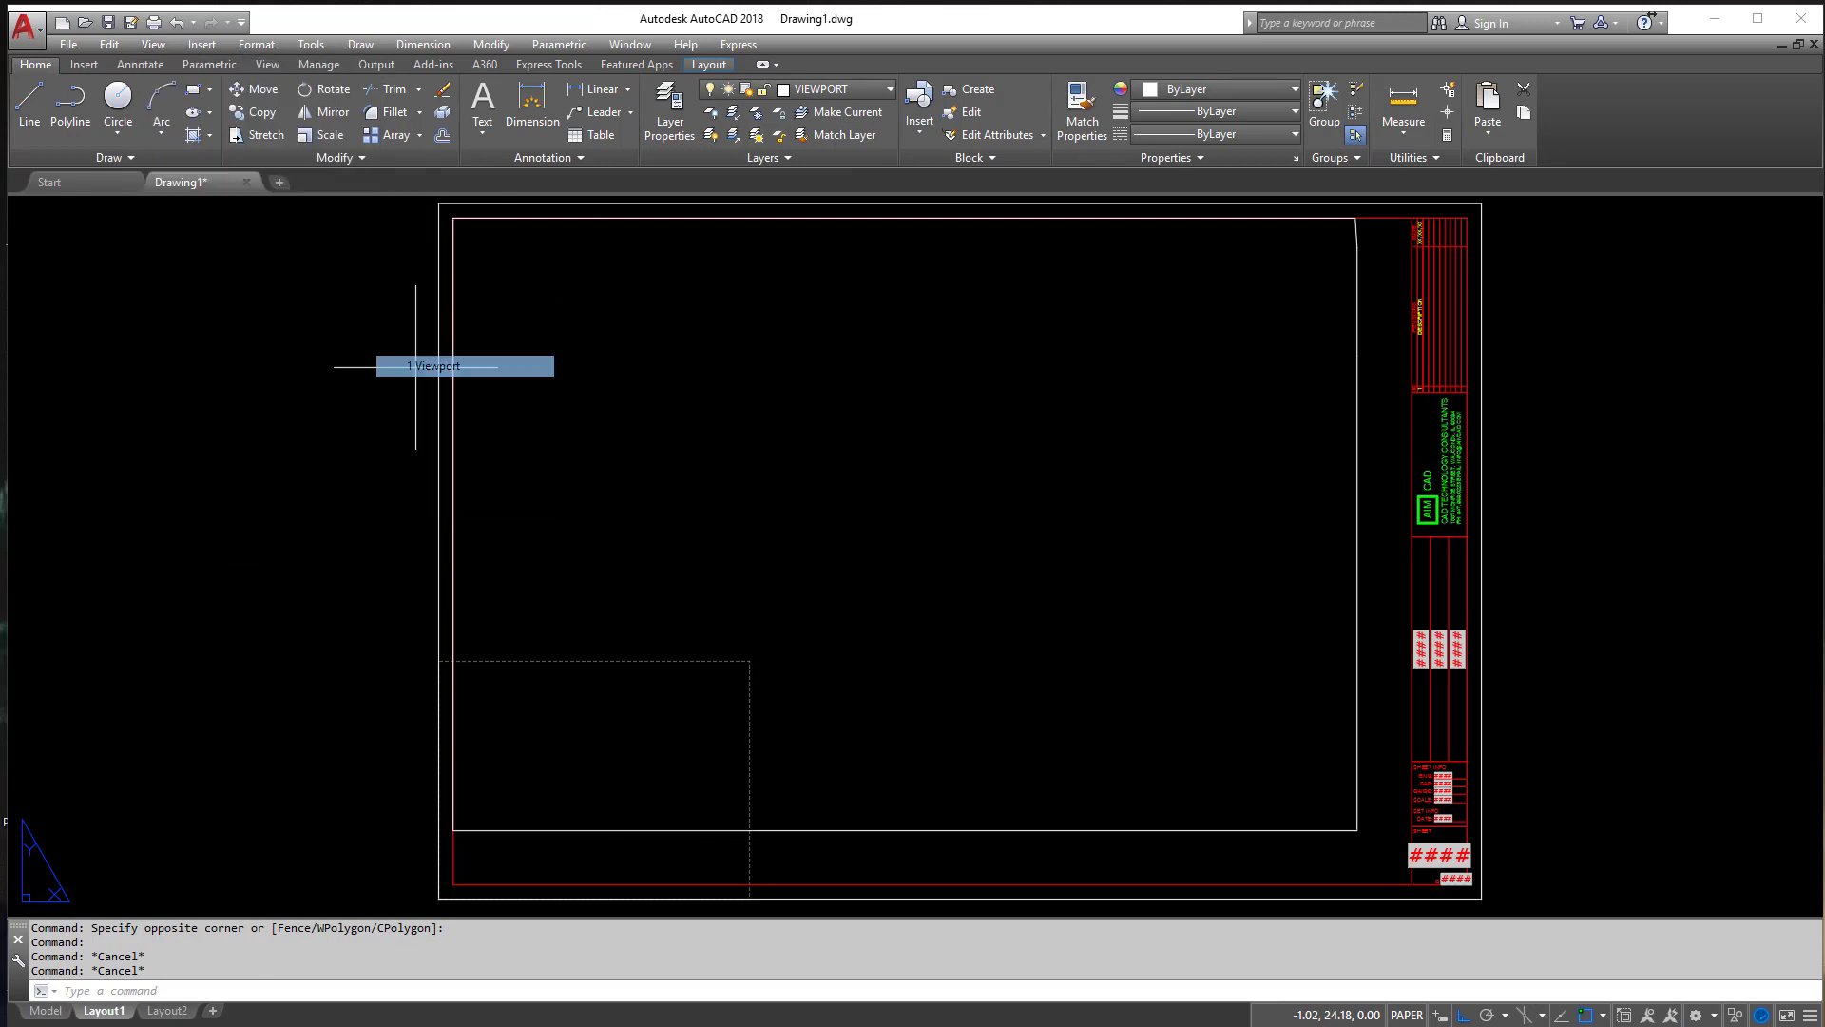
{"action": "left_click", "coordinate": [445, 251]}
{"action": "middle_click_drag", "start_coordinate": [836, 513], "coordinate": [779, 362]}
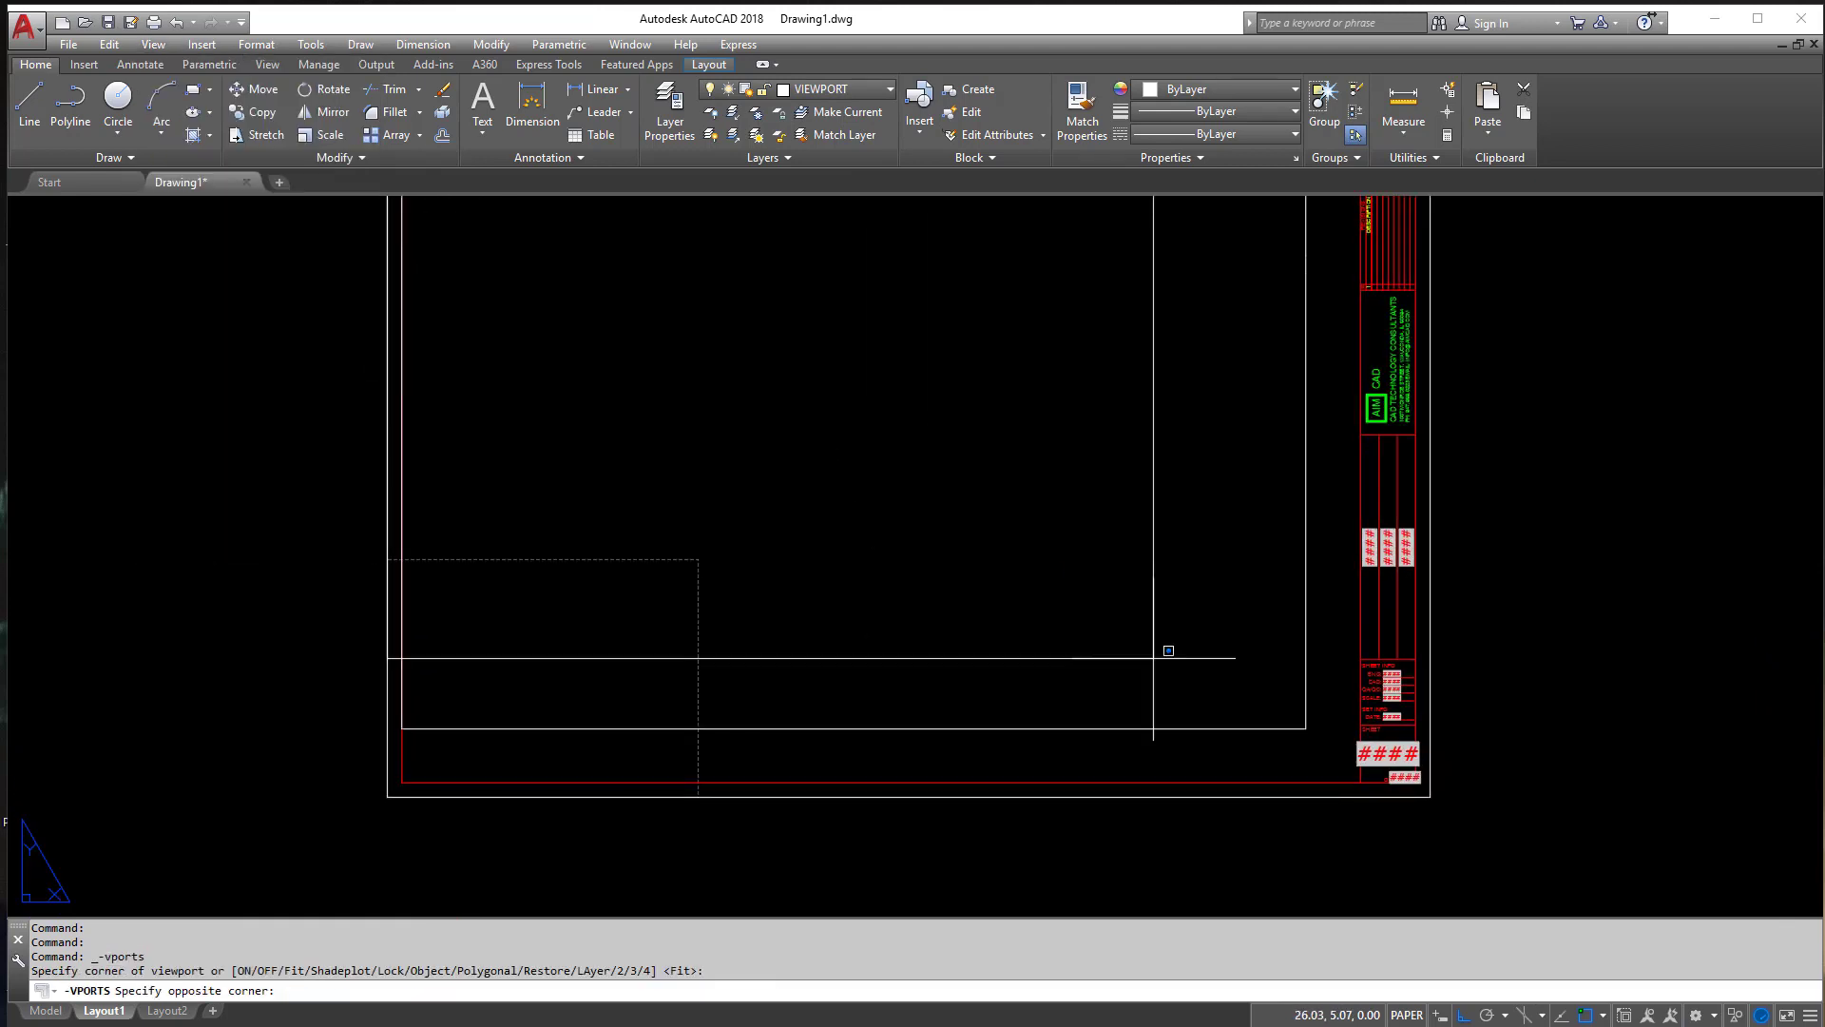
{"action": "left_click", "coordinate": [1431, 797]}
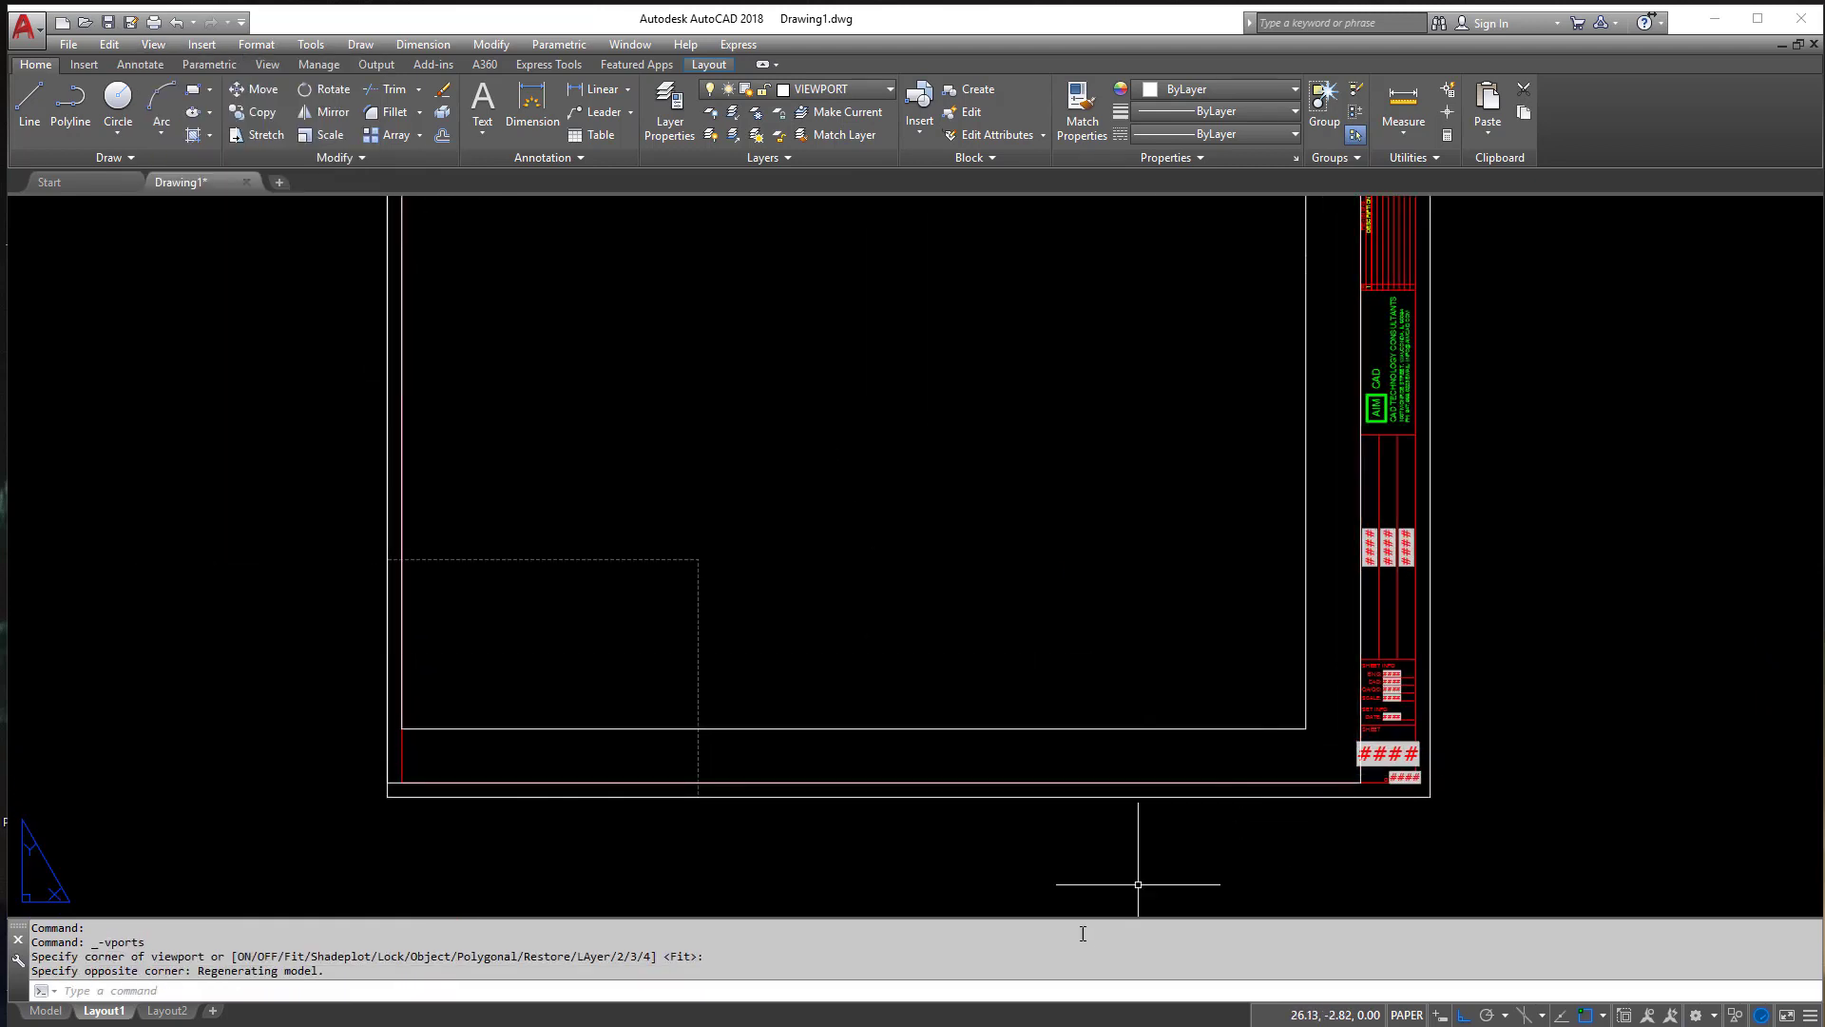
{"action": "left_click", "coordinate": [1369, 784]}
{"action": "key", "text": "Delete"}
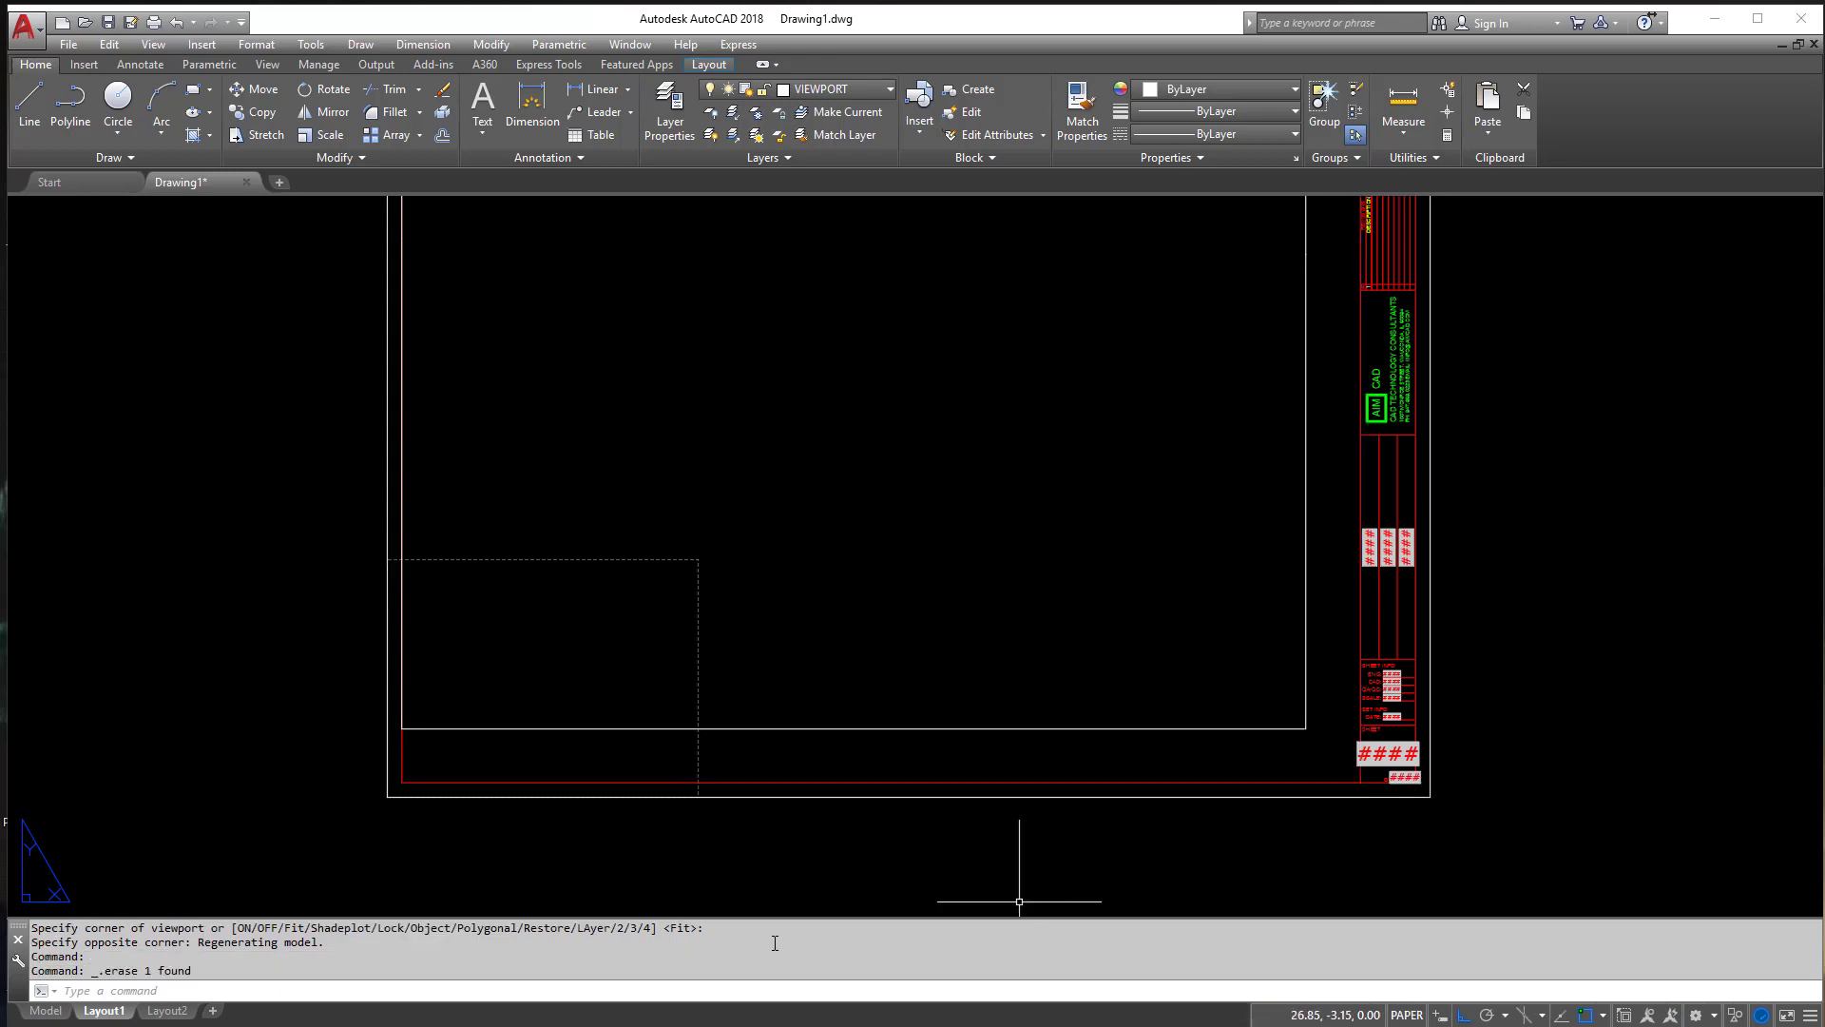
Step: Rename the Layout1 tab to 24X36
{"action": "right_click", "coordinate": [119, 1011]}
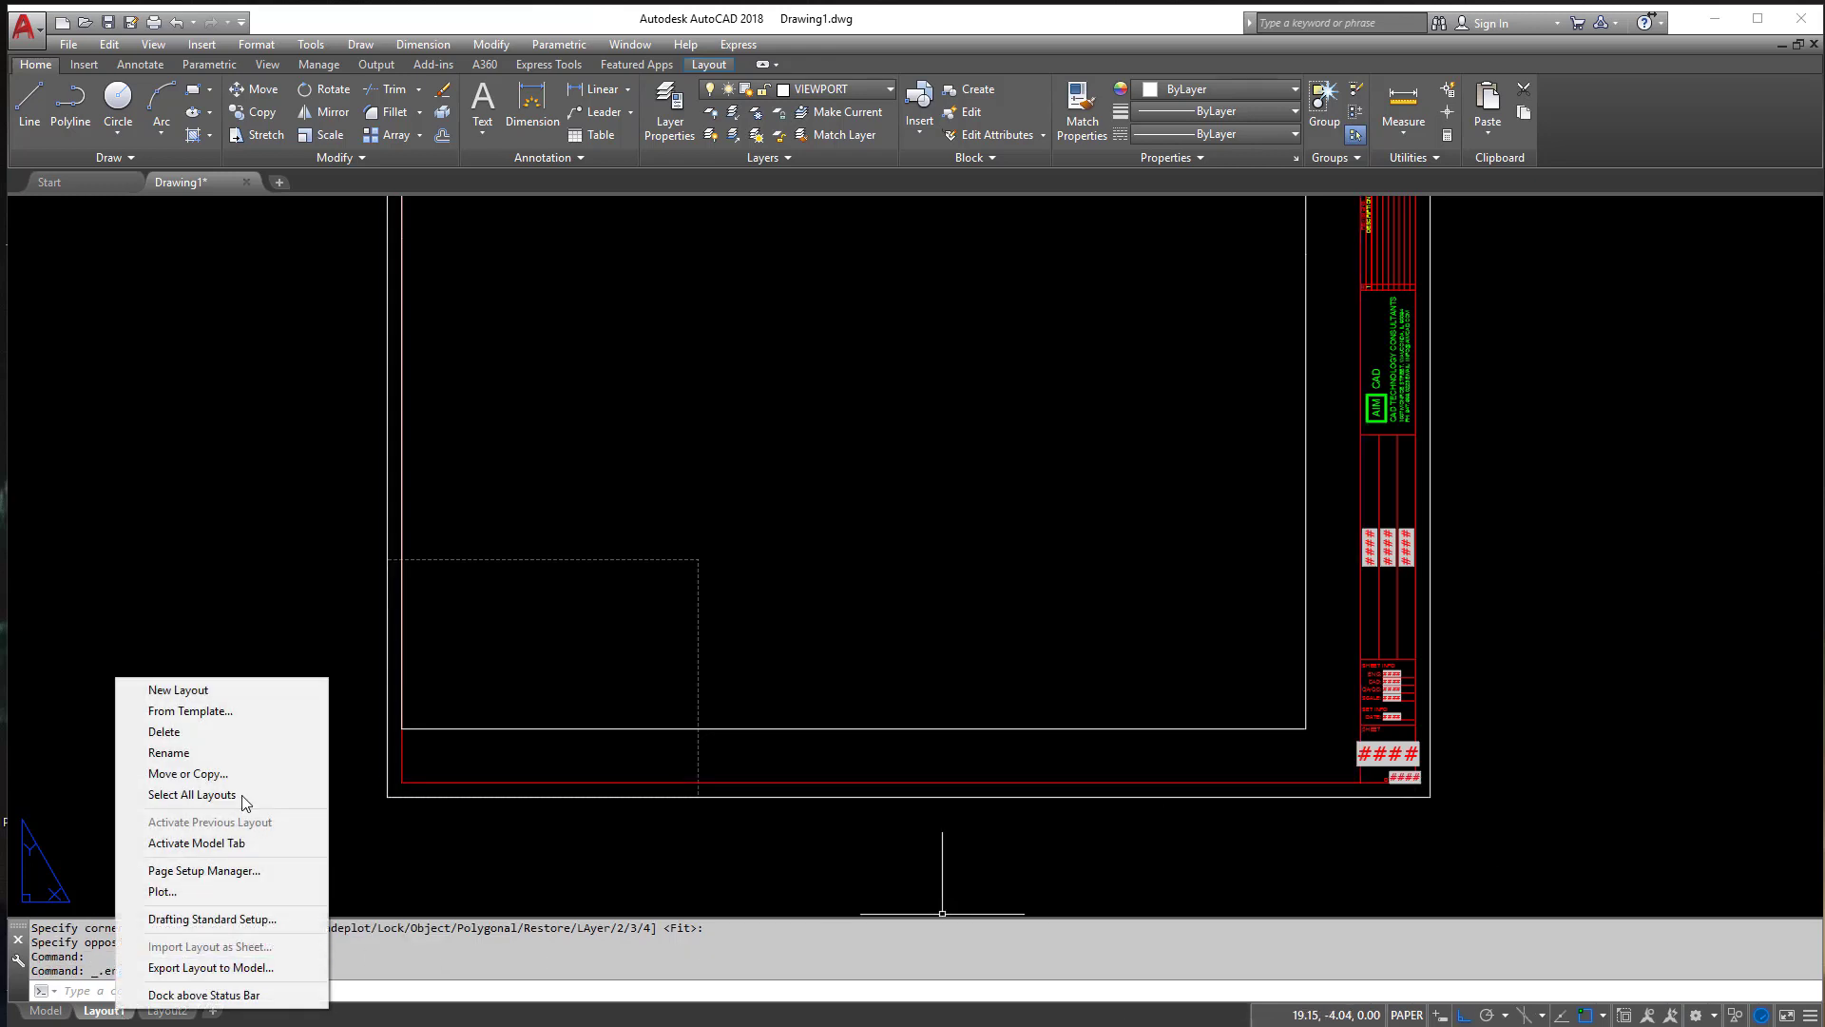
{"action": "left_click", "coordinate": [189, 753]}
{"action": "type", "text": "24X36"}
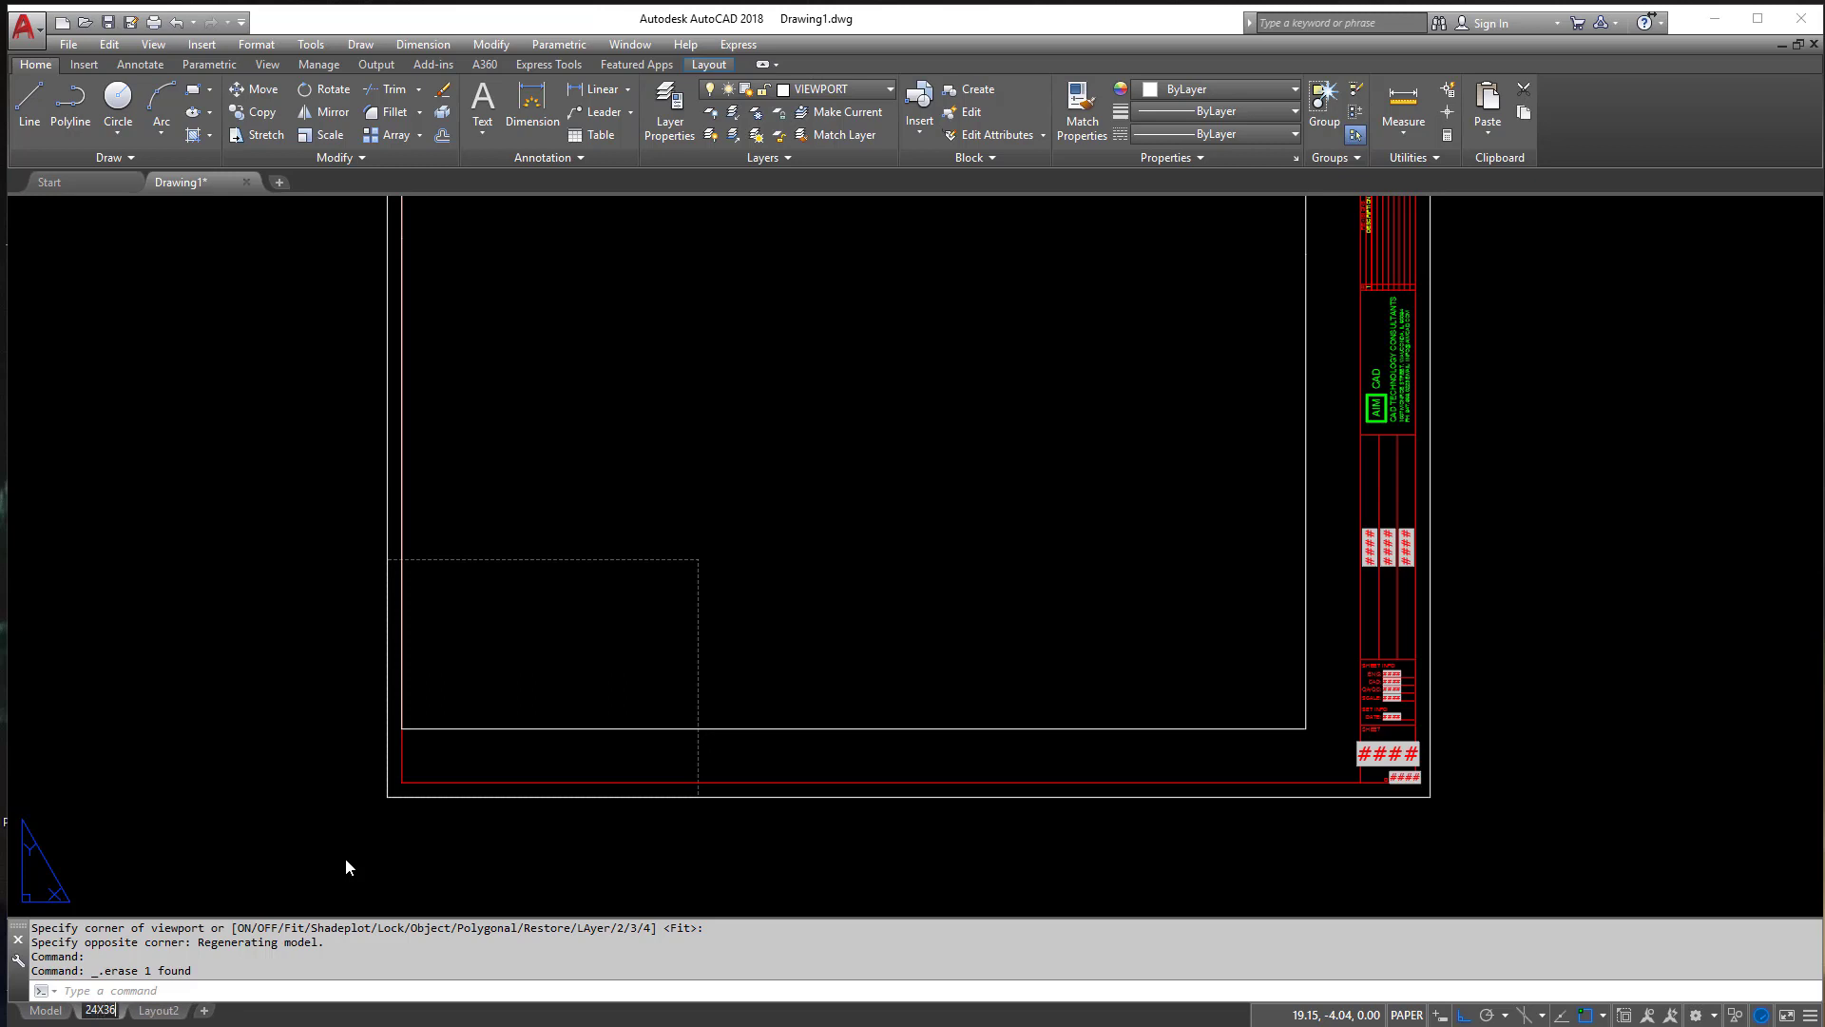
{"action": "key", "text": "Return"}
{"action": "left_click", "coordinate": [889, 588]}
Step: Delete Layout2 permanently, leaving only Model and 24X36
{"action": "right_click", "coordinate": [168, 1013]}
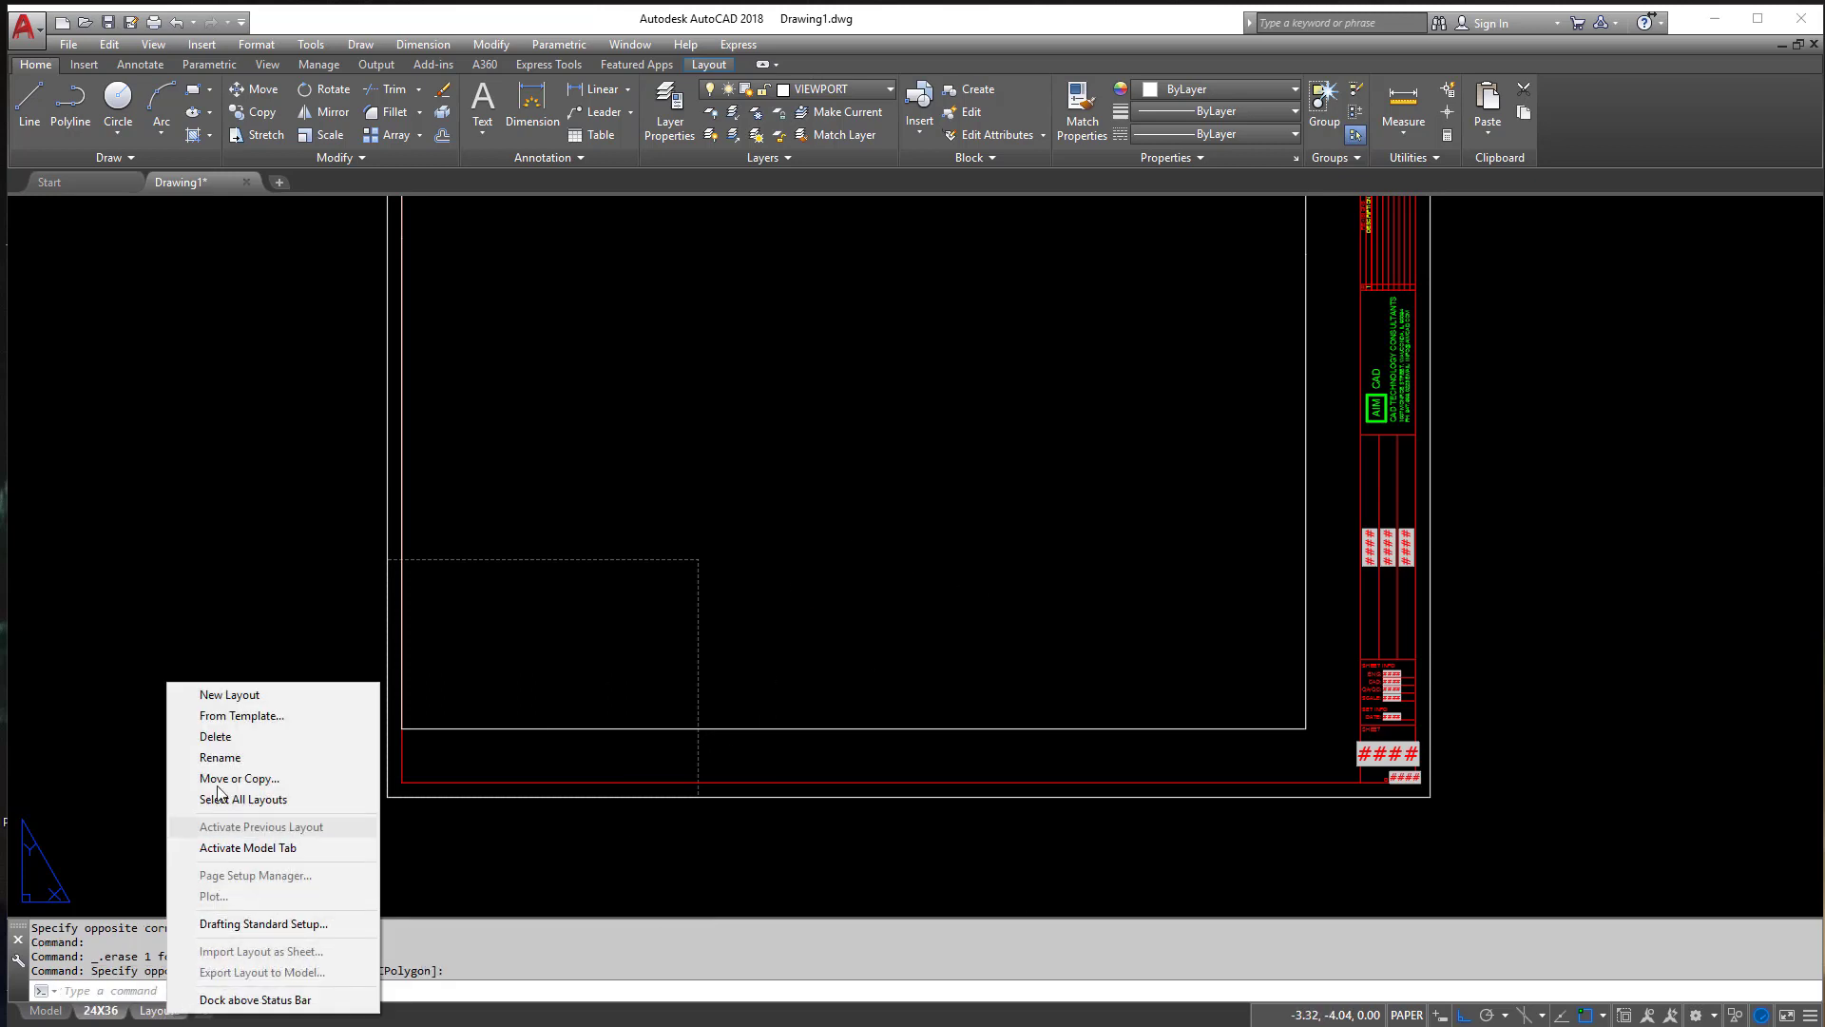
{"action": "left_click", "coordinate": [228, 737]}
{"action": "left_click", "coordinate": [950, 591]}
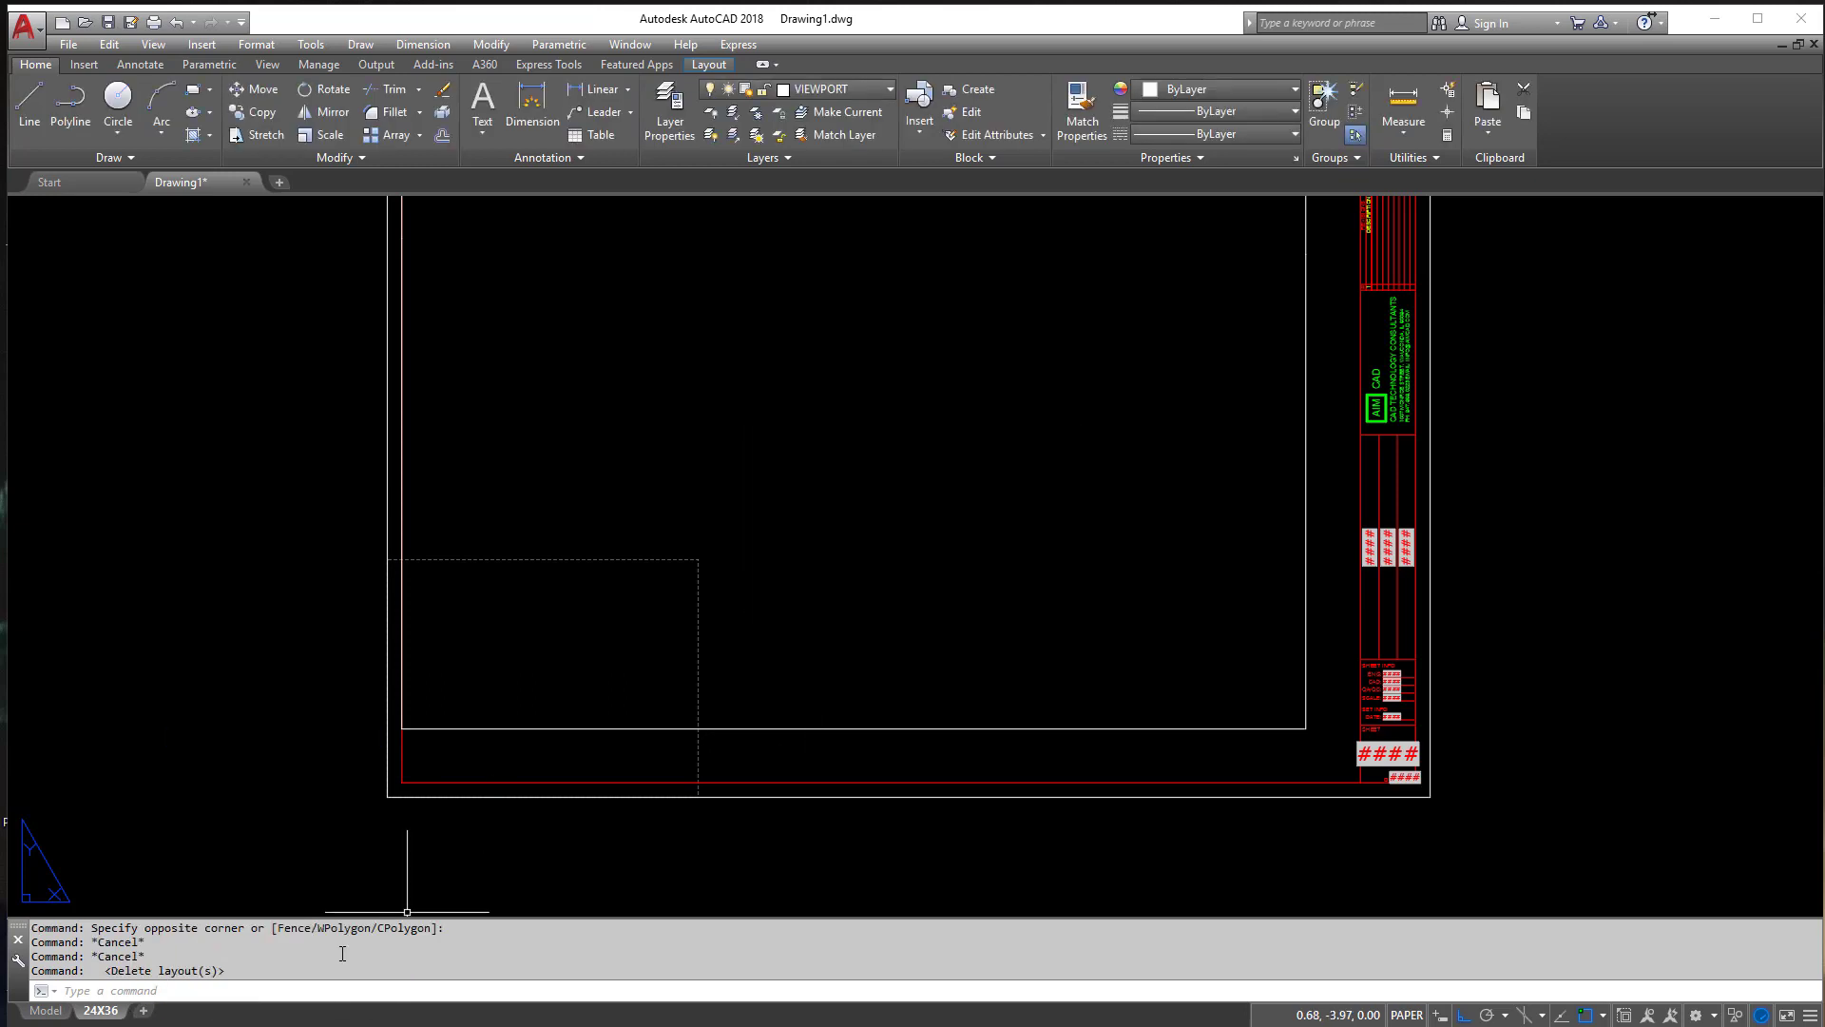
{"action": "middle_click_drag", "start_coordinate": [1128, 611], "coordinate": [1112, 697]}
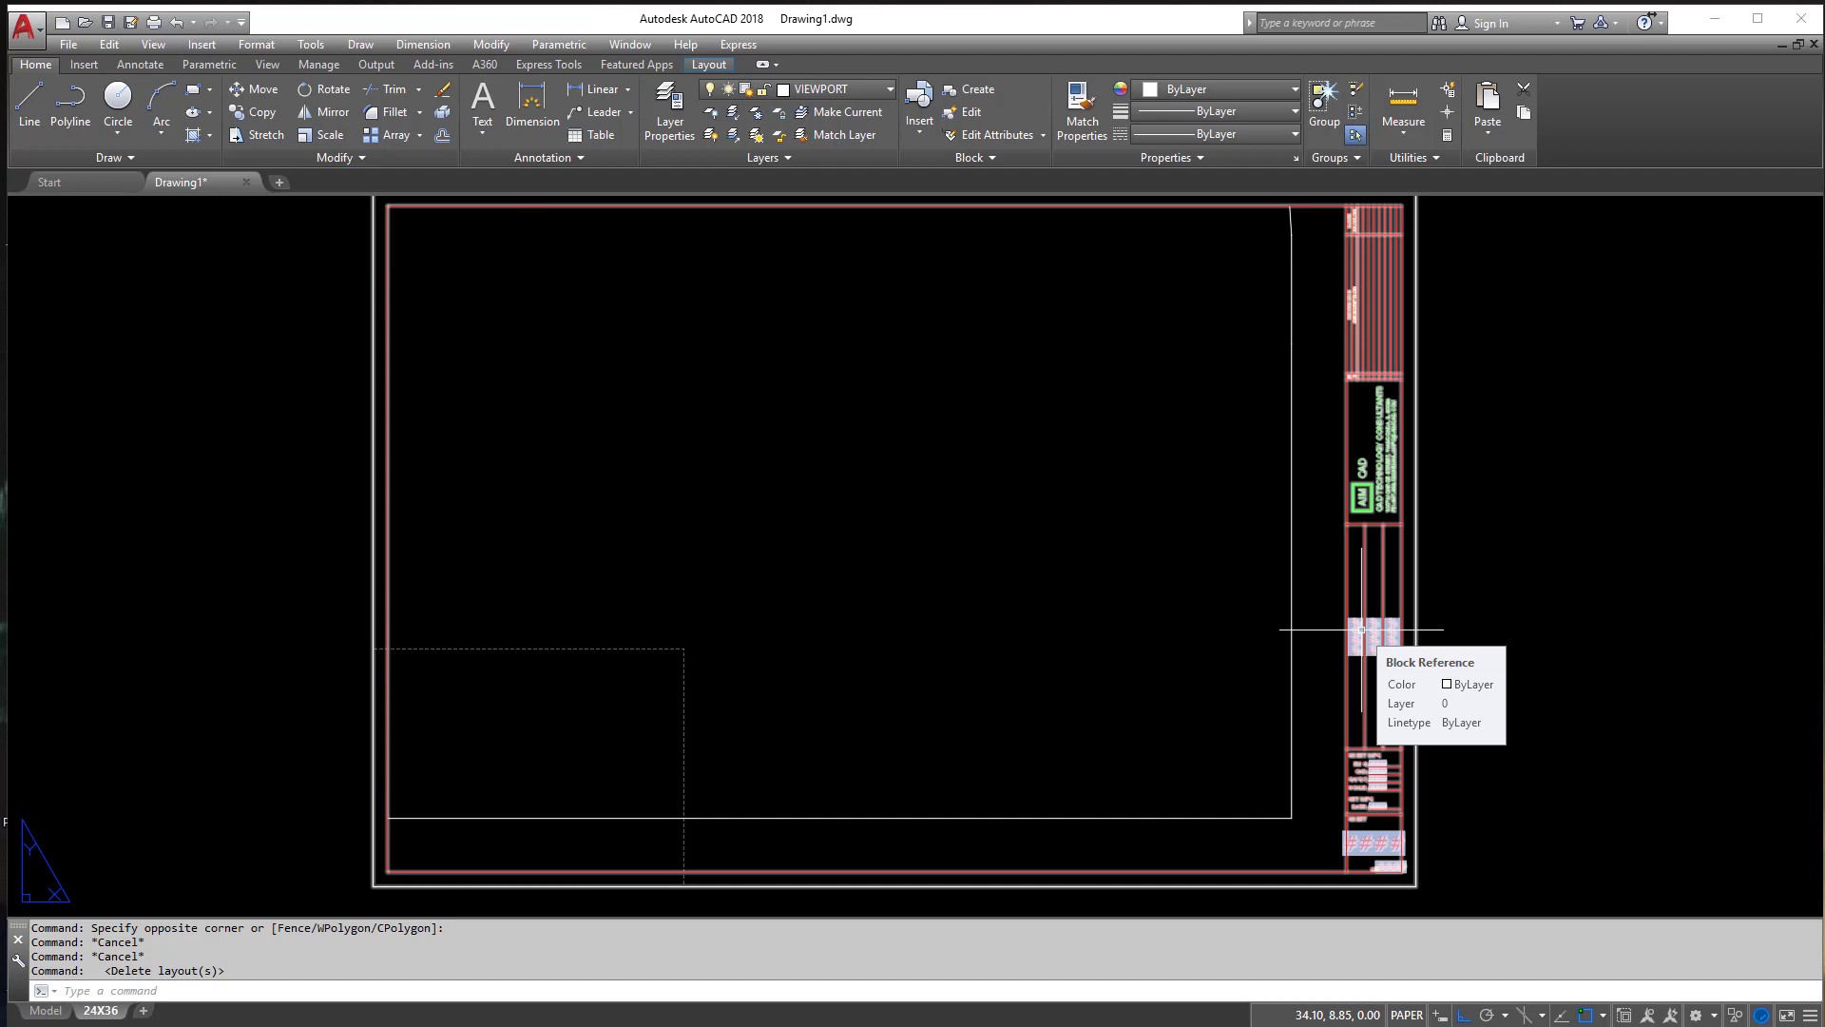
Step: In model space, preview the LOGO and 24X36 blocks in Insert, then cancel without inserting
{"action": "left_click", "coordinate": [57, 1015]}
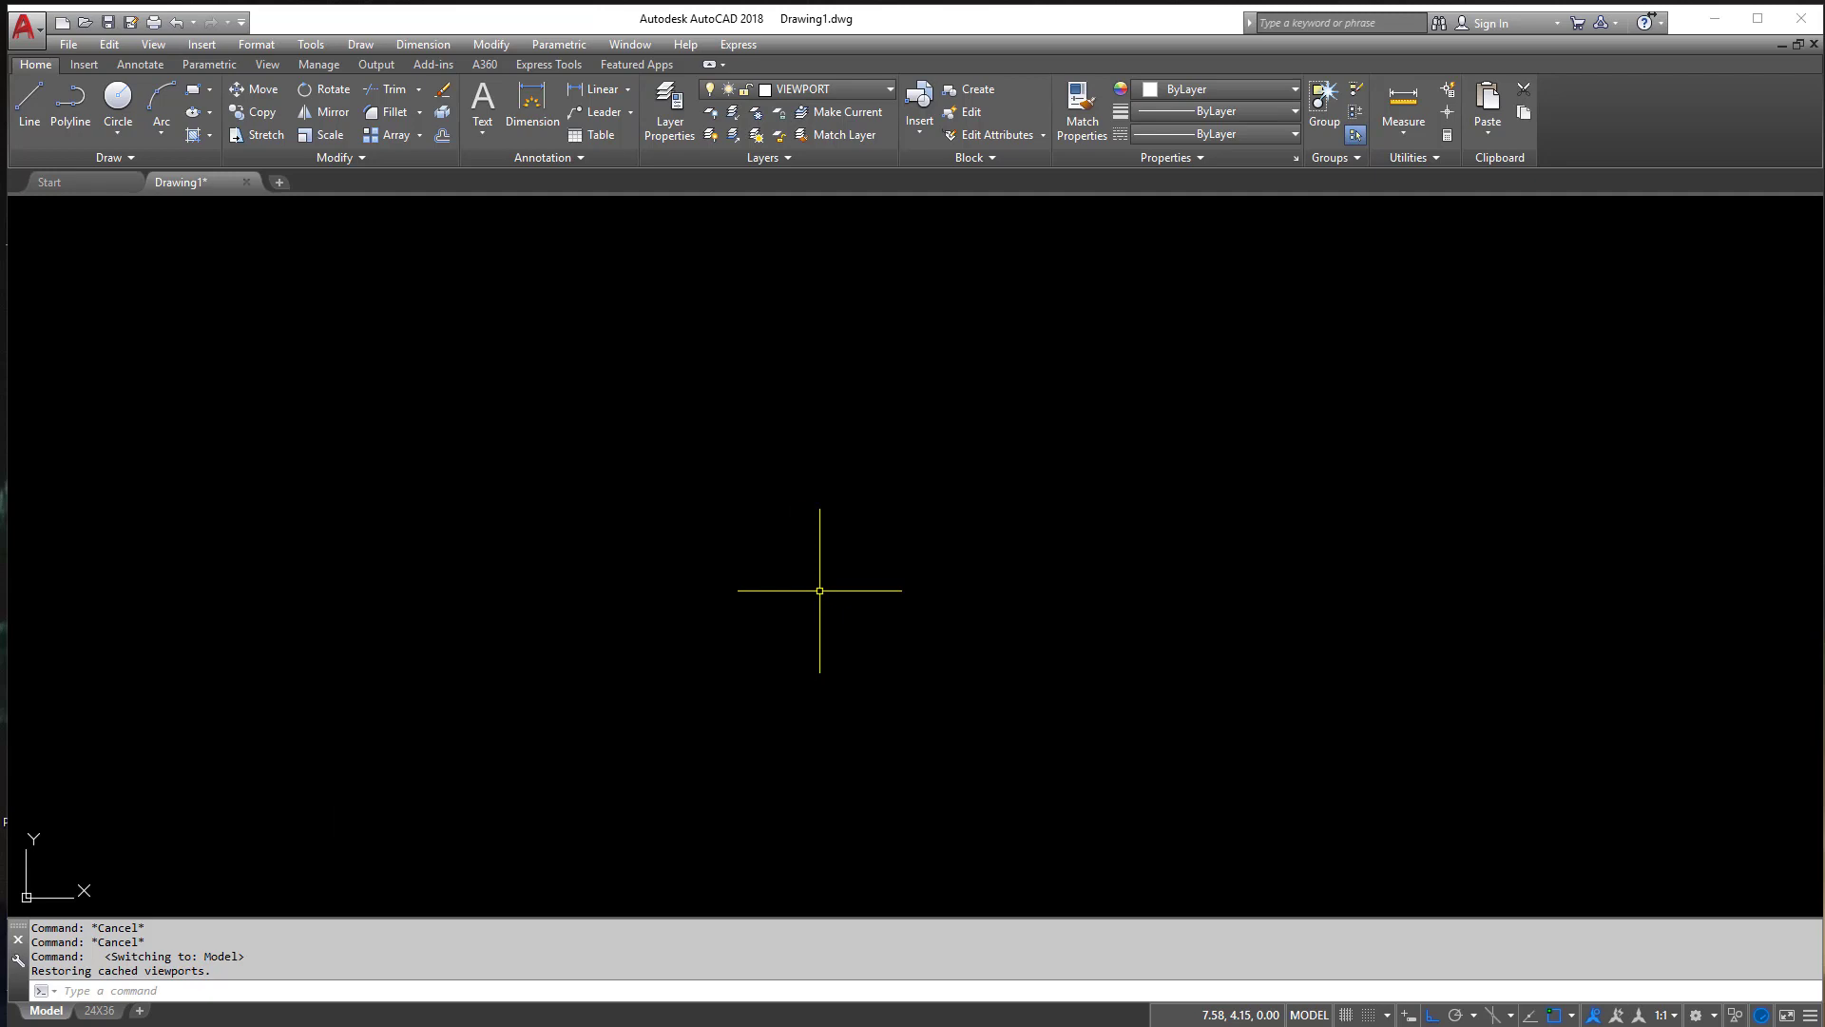
{"action": "type", "text": "I"}
{"action": "key", "text": "Return"}
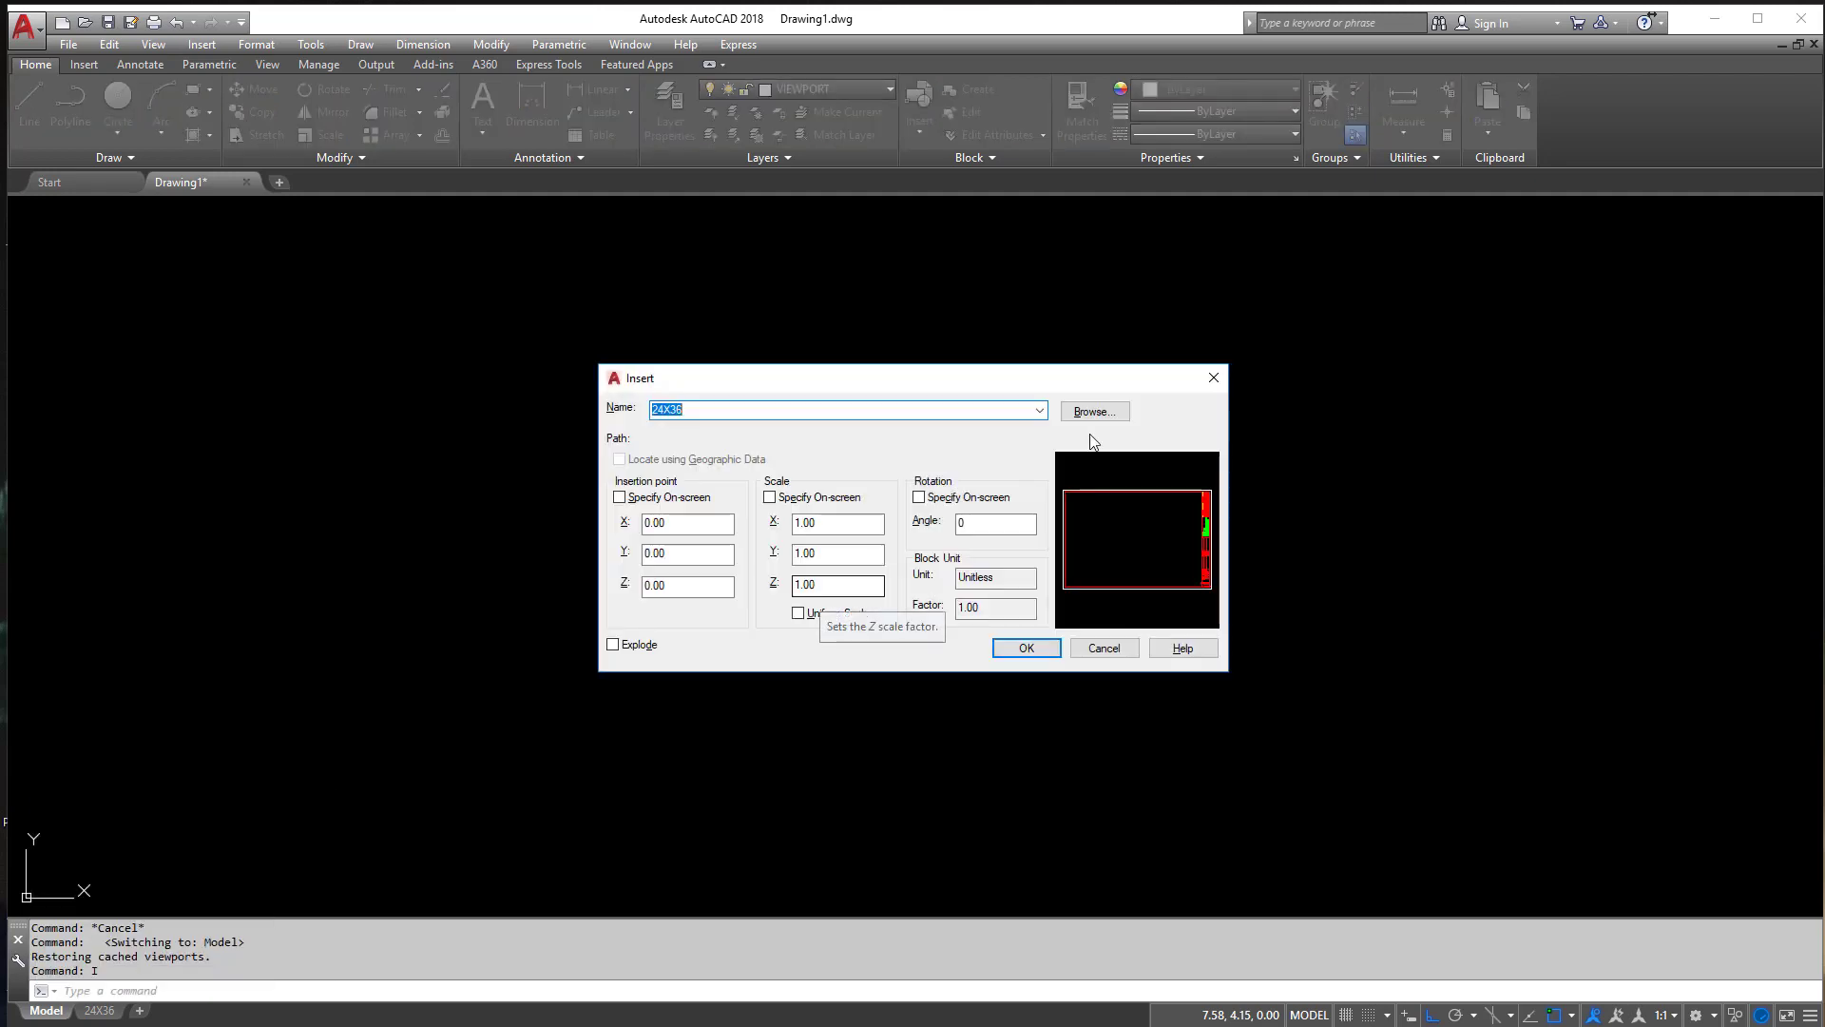
{"action": "left_click", "coordinate": [1041, 410]}
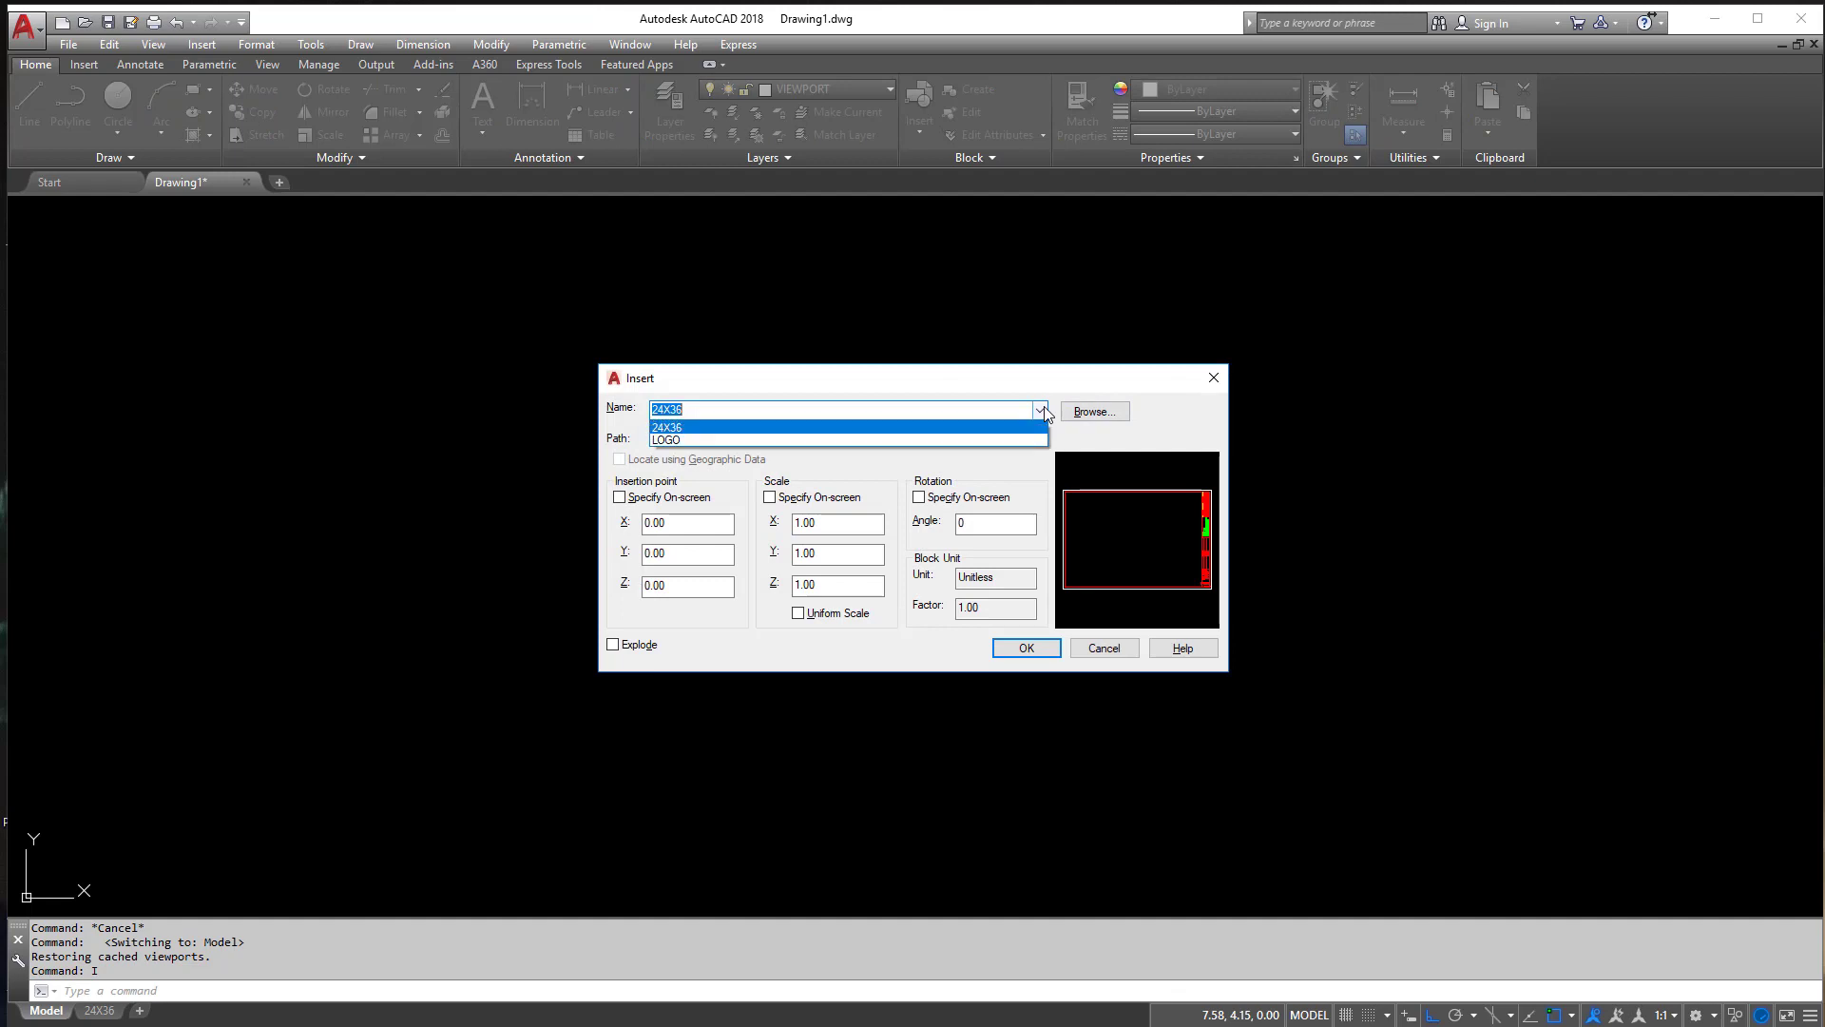
{"action": "left_click", "coordinate": [977, 438]}
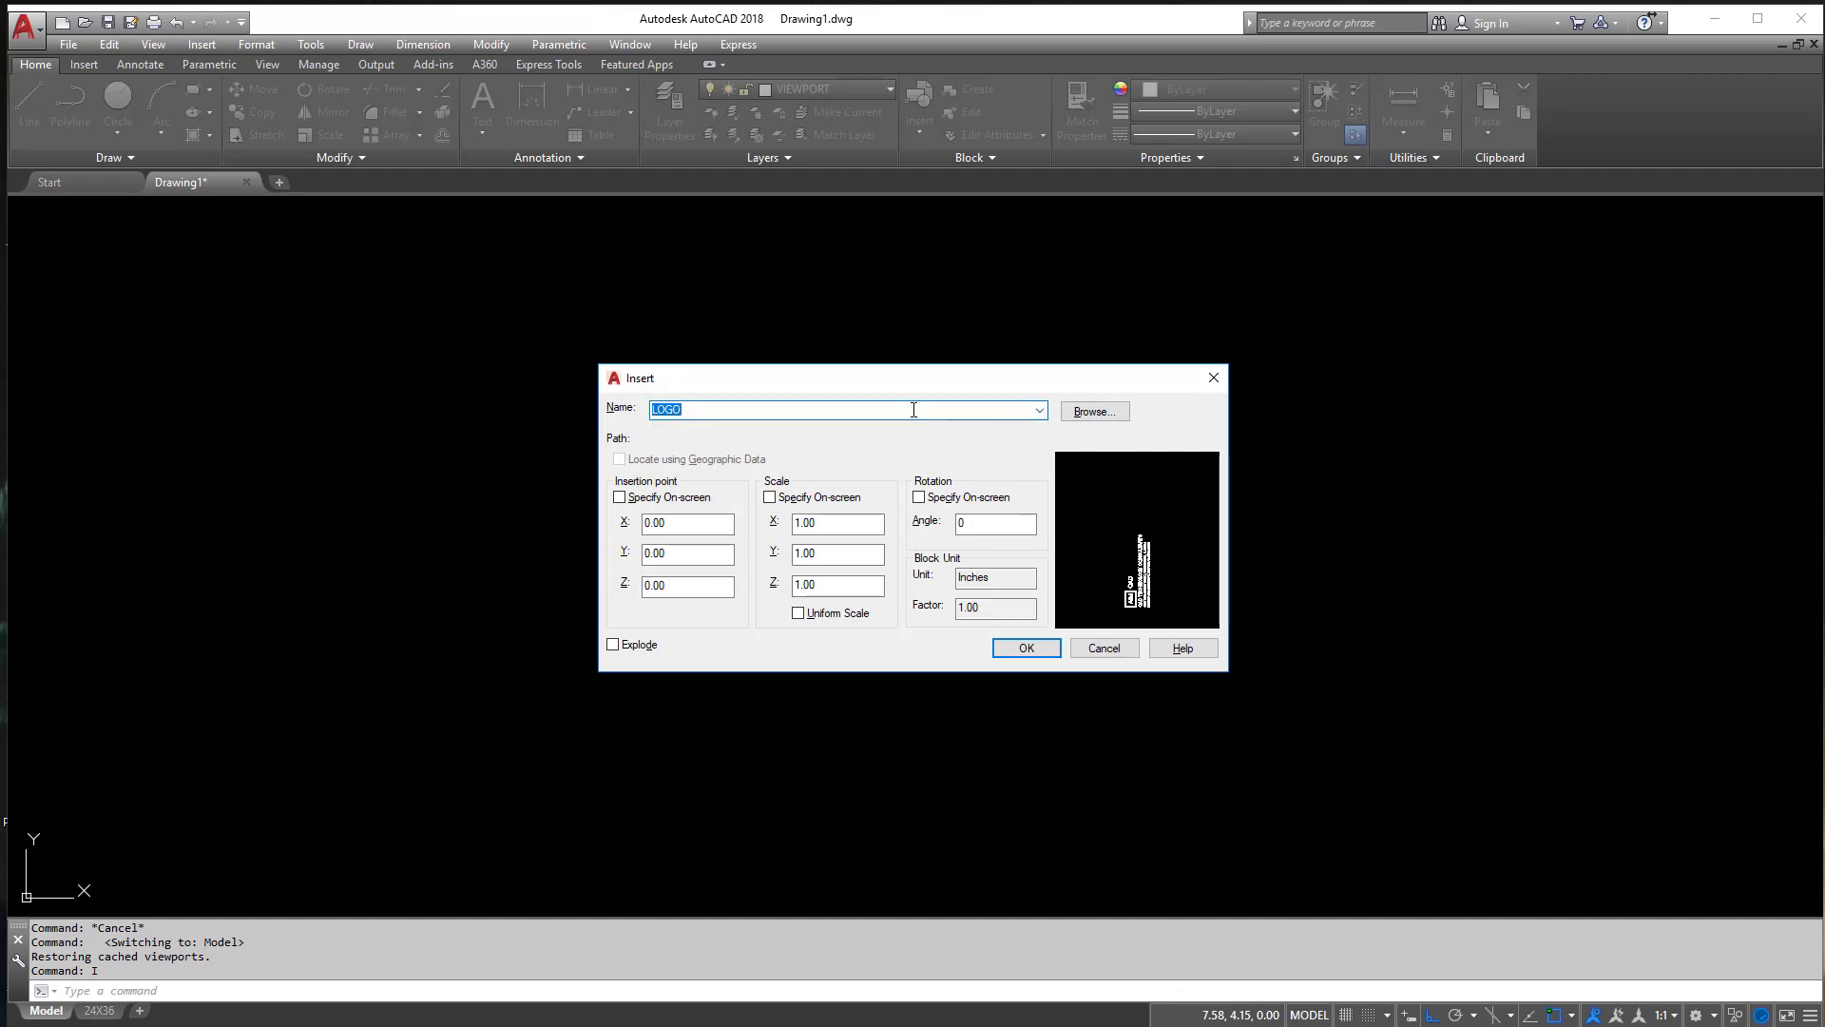
{"action": "left_click", "coordinate": [1041, 410]}
{"action": "left_click", "coordinate": [814, 425]}
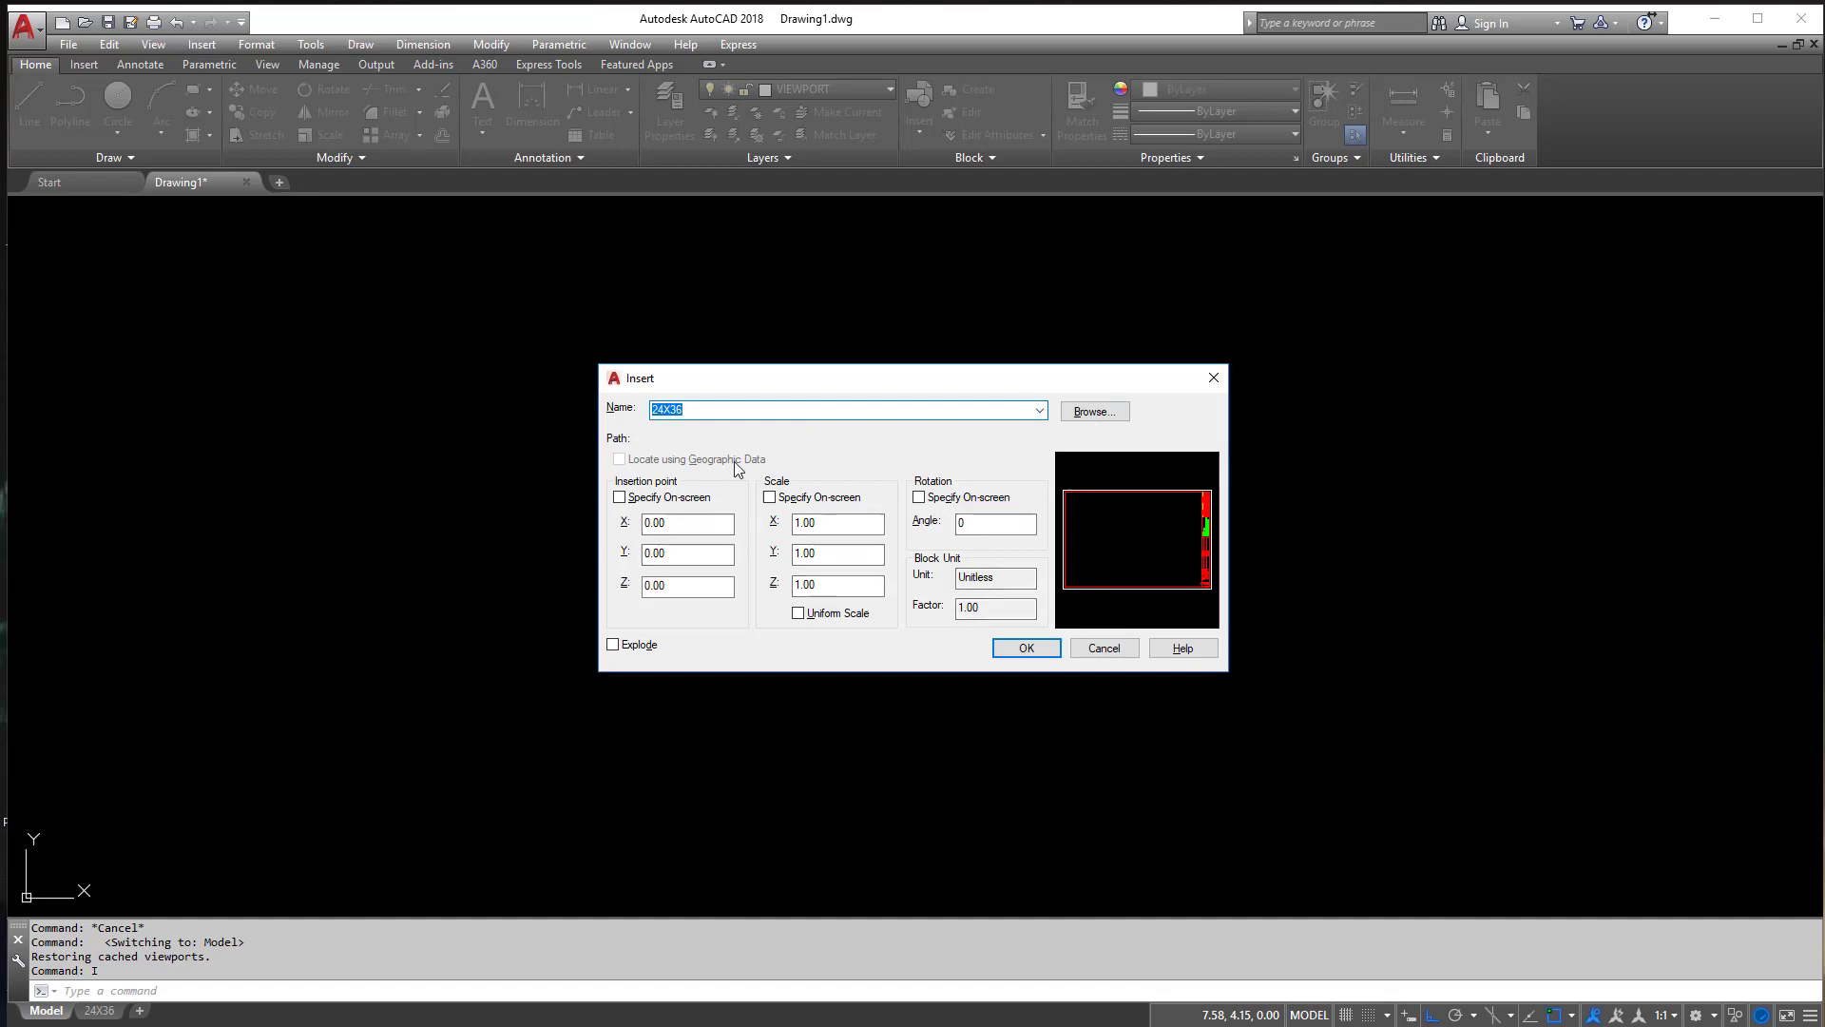
{"action": "left_click", "coordinate": [1103, 647]}
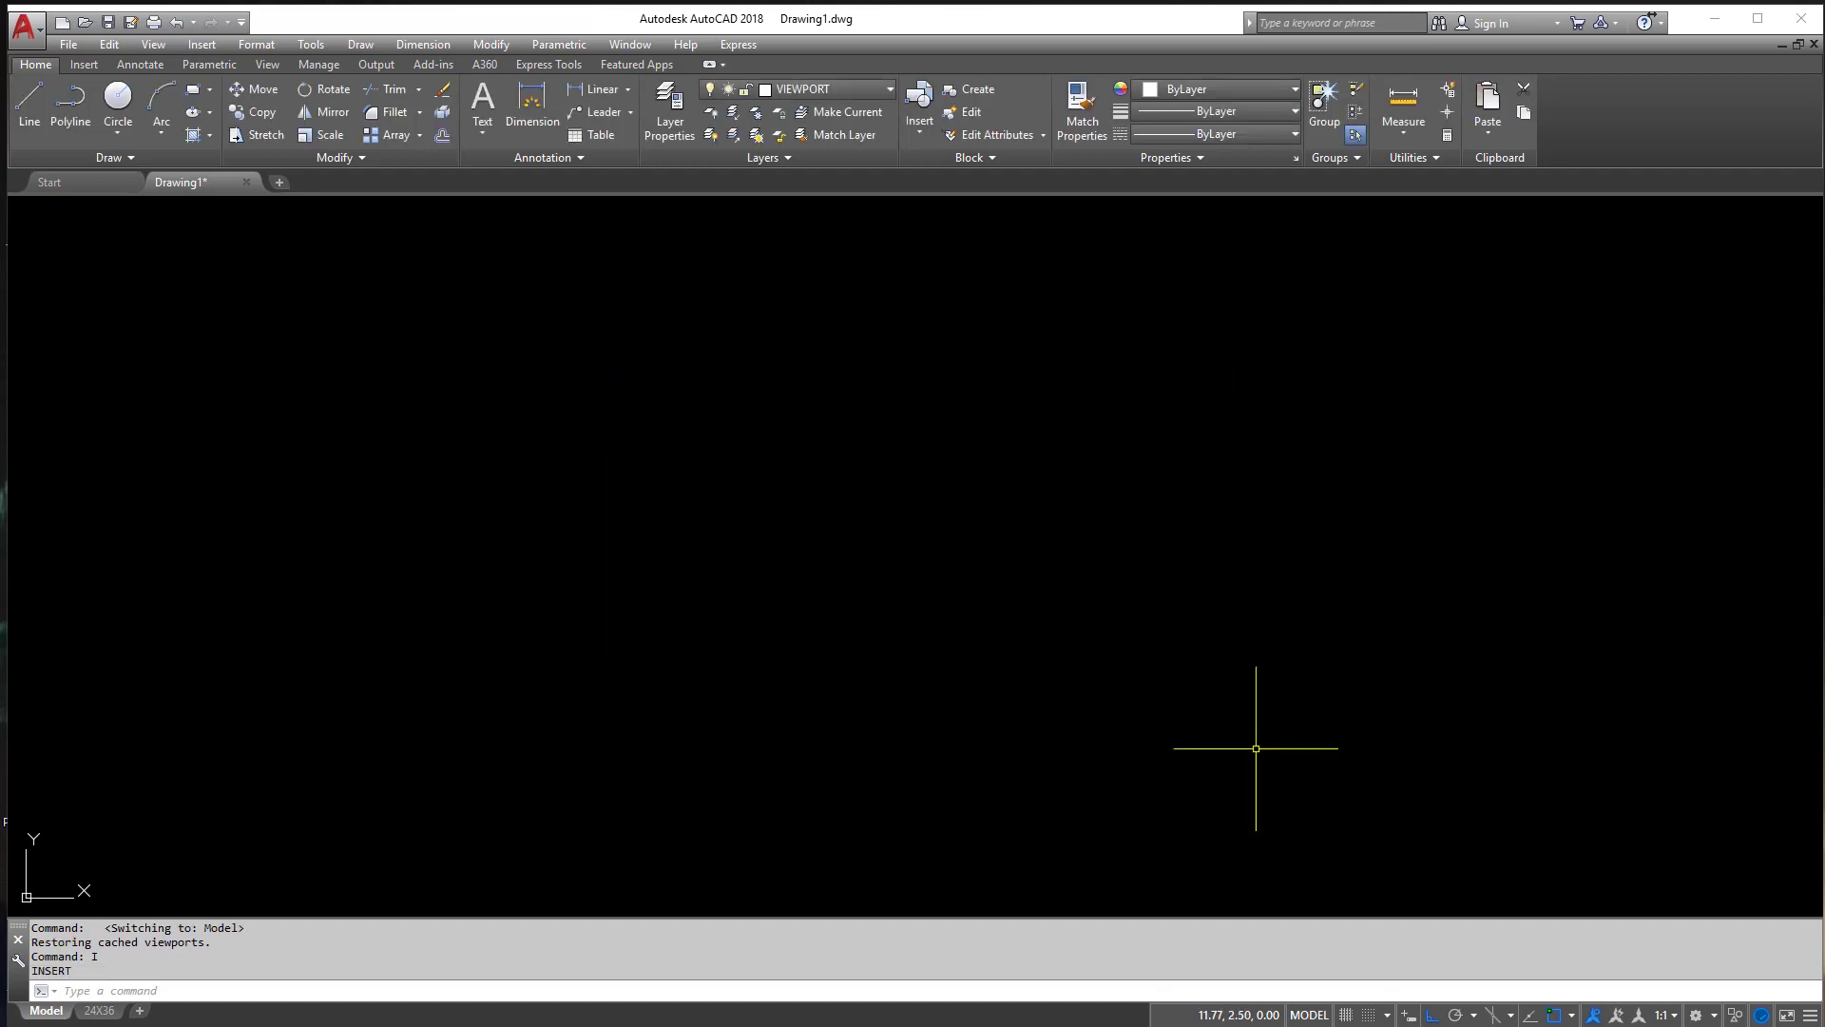
{"action": "type", "text": "PURGE"}
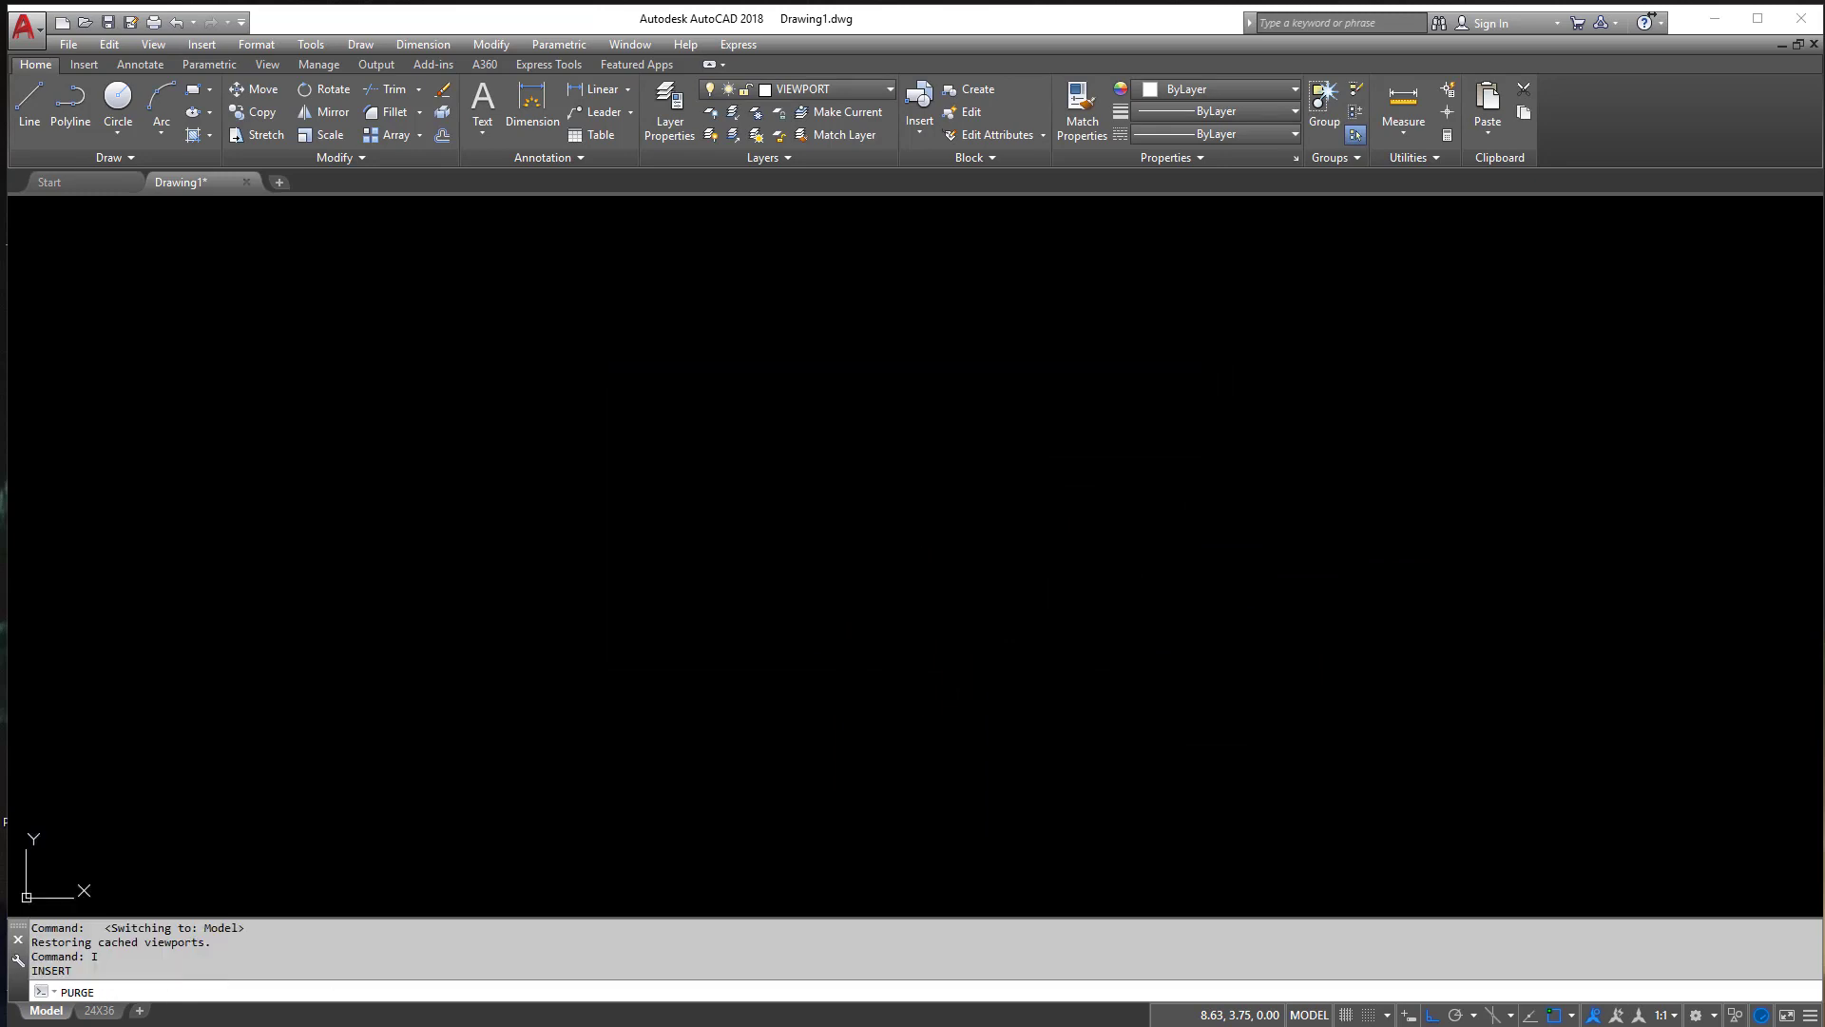
{"action": "key", "text": "Return"}
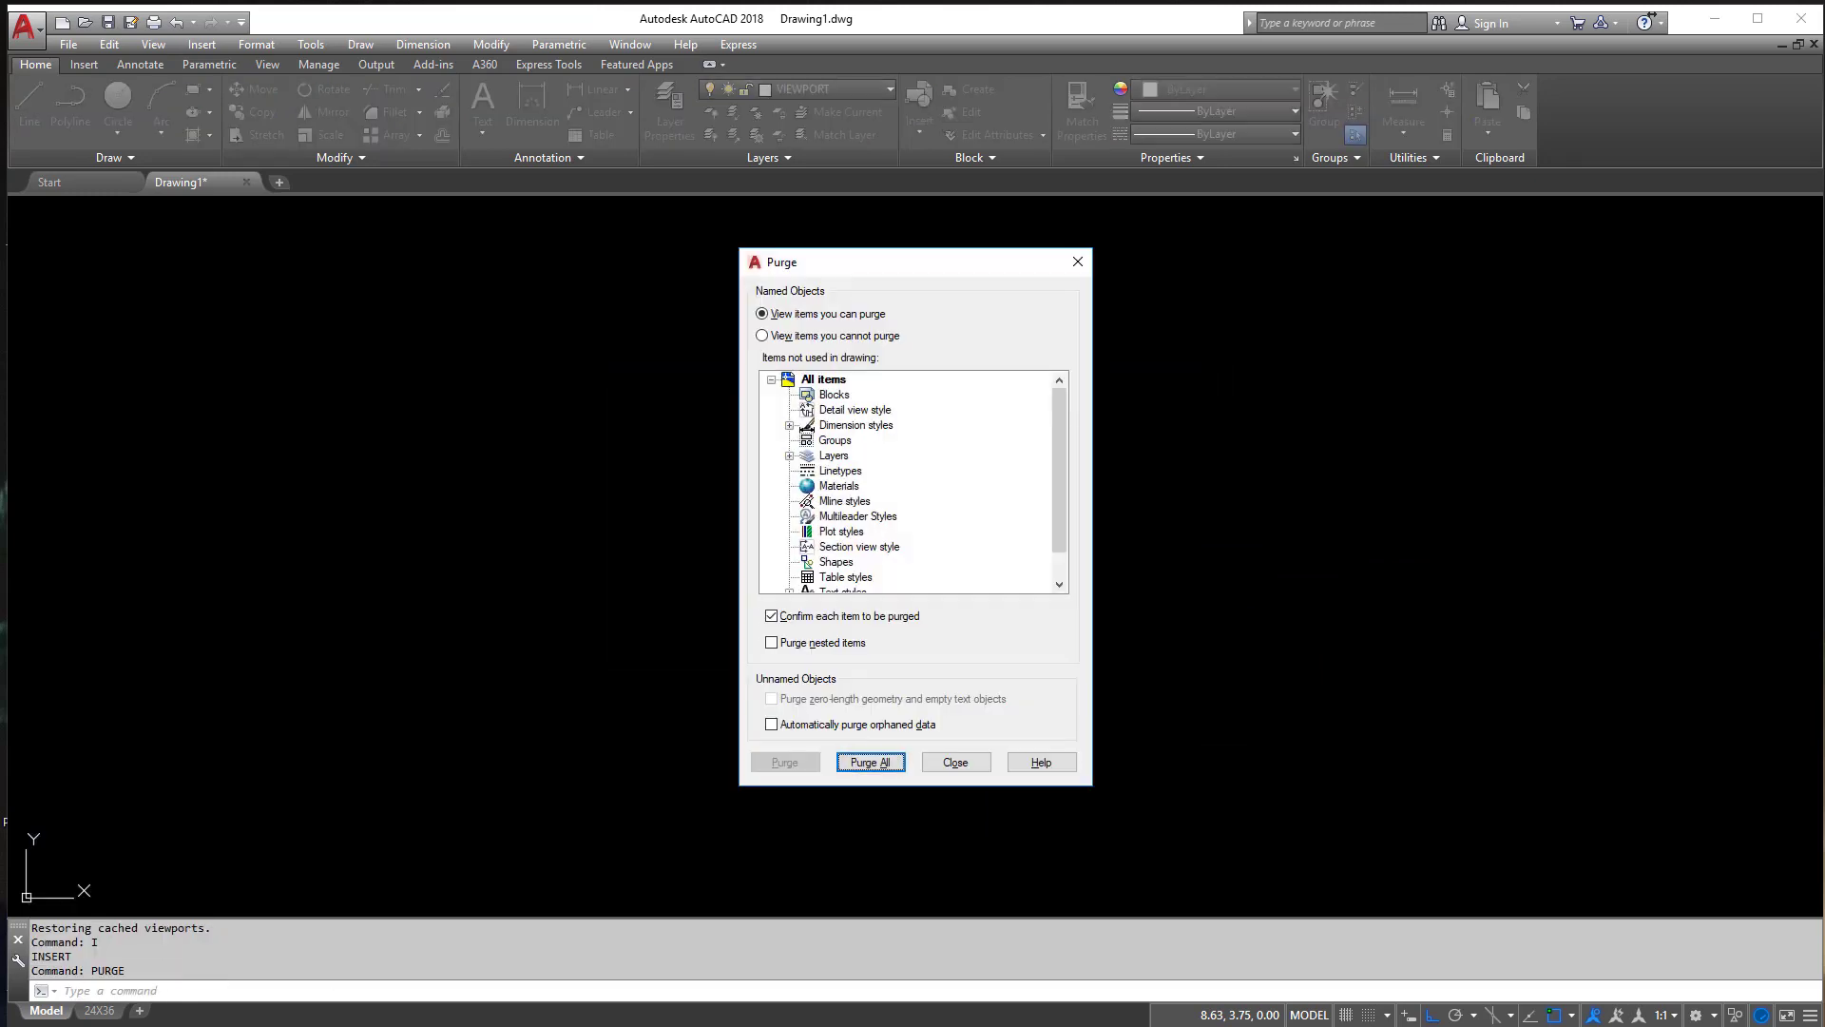
{"action": "left_click", "coordinate": [789, 455]}
{"action": "left_click", "coordinate": [850, 501]}
{"action": "left_click", "coordinate": [856, 486]}
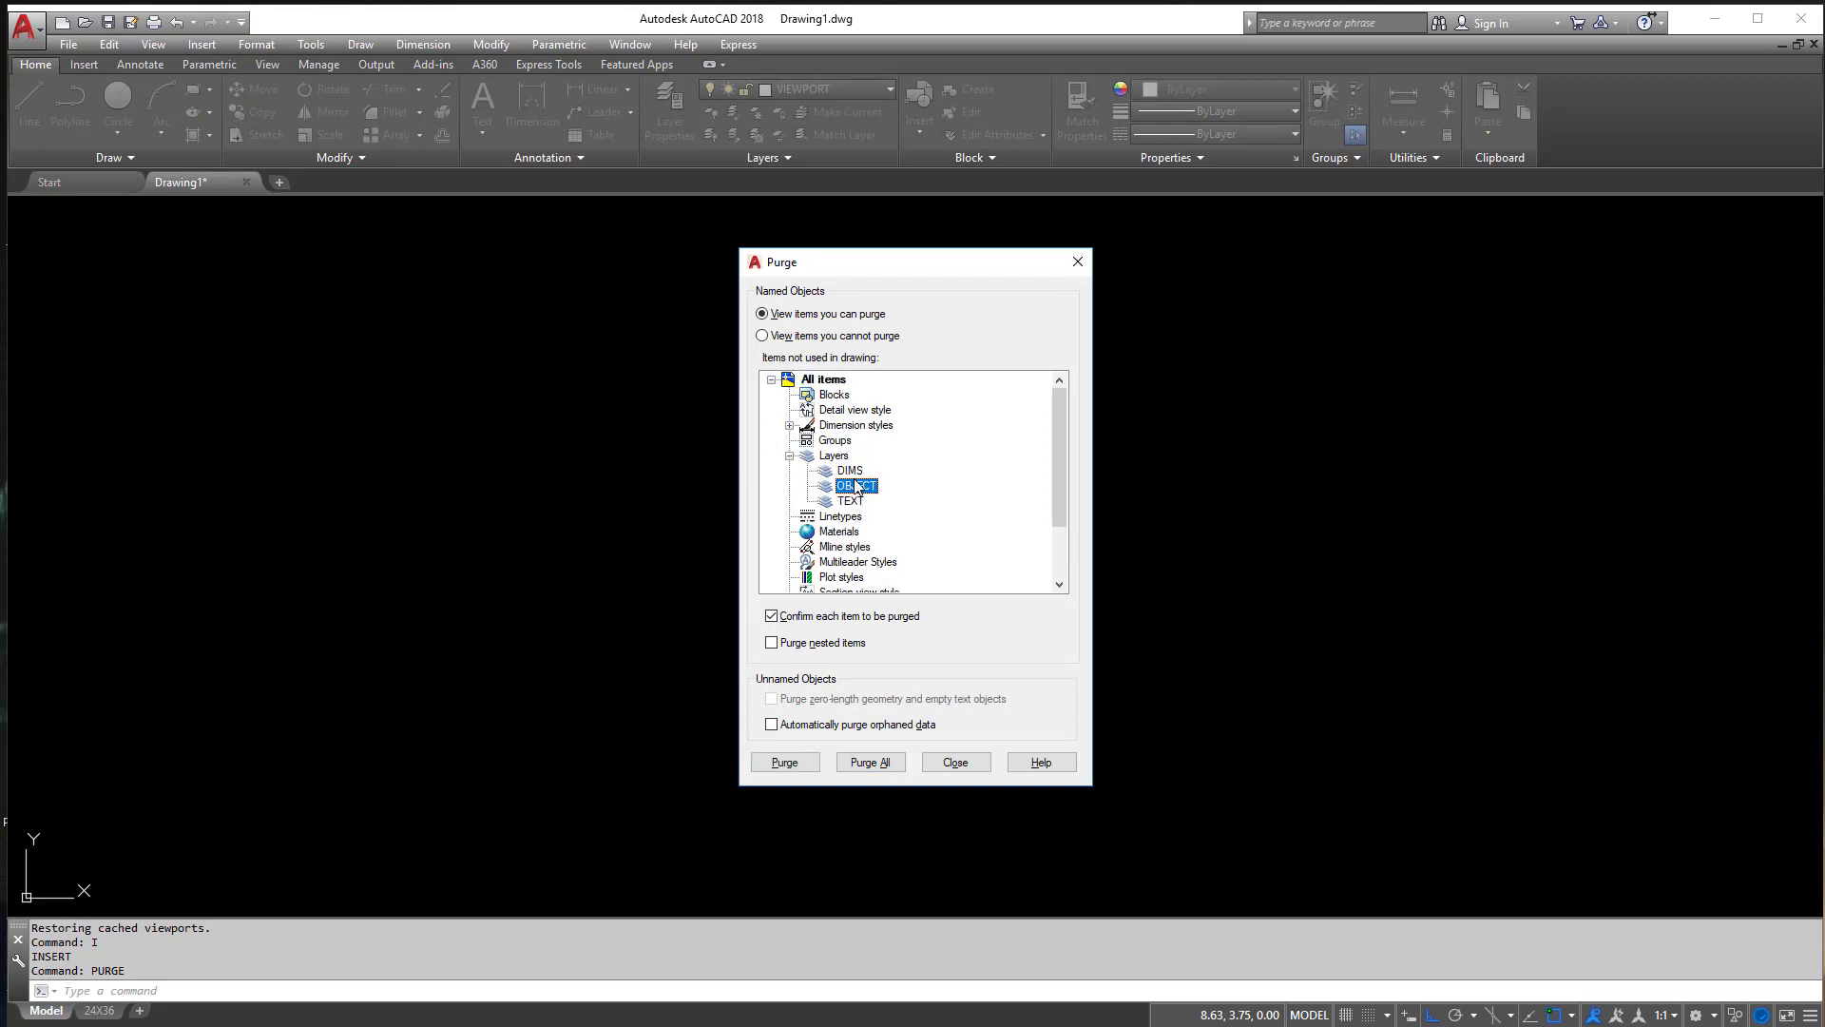
{"action": "left_click", "coordinate": [789, 425]}
{"action": "left_click", "coordinate": [789, 425]}
{"action": "left_click", "coordinate": [789, 455]}
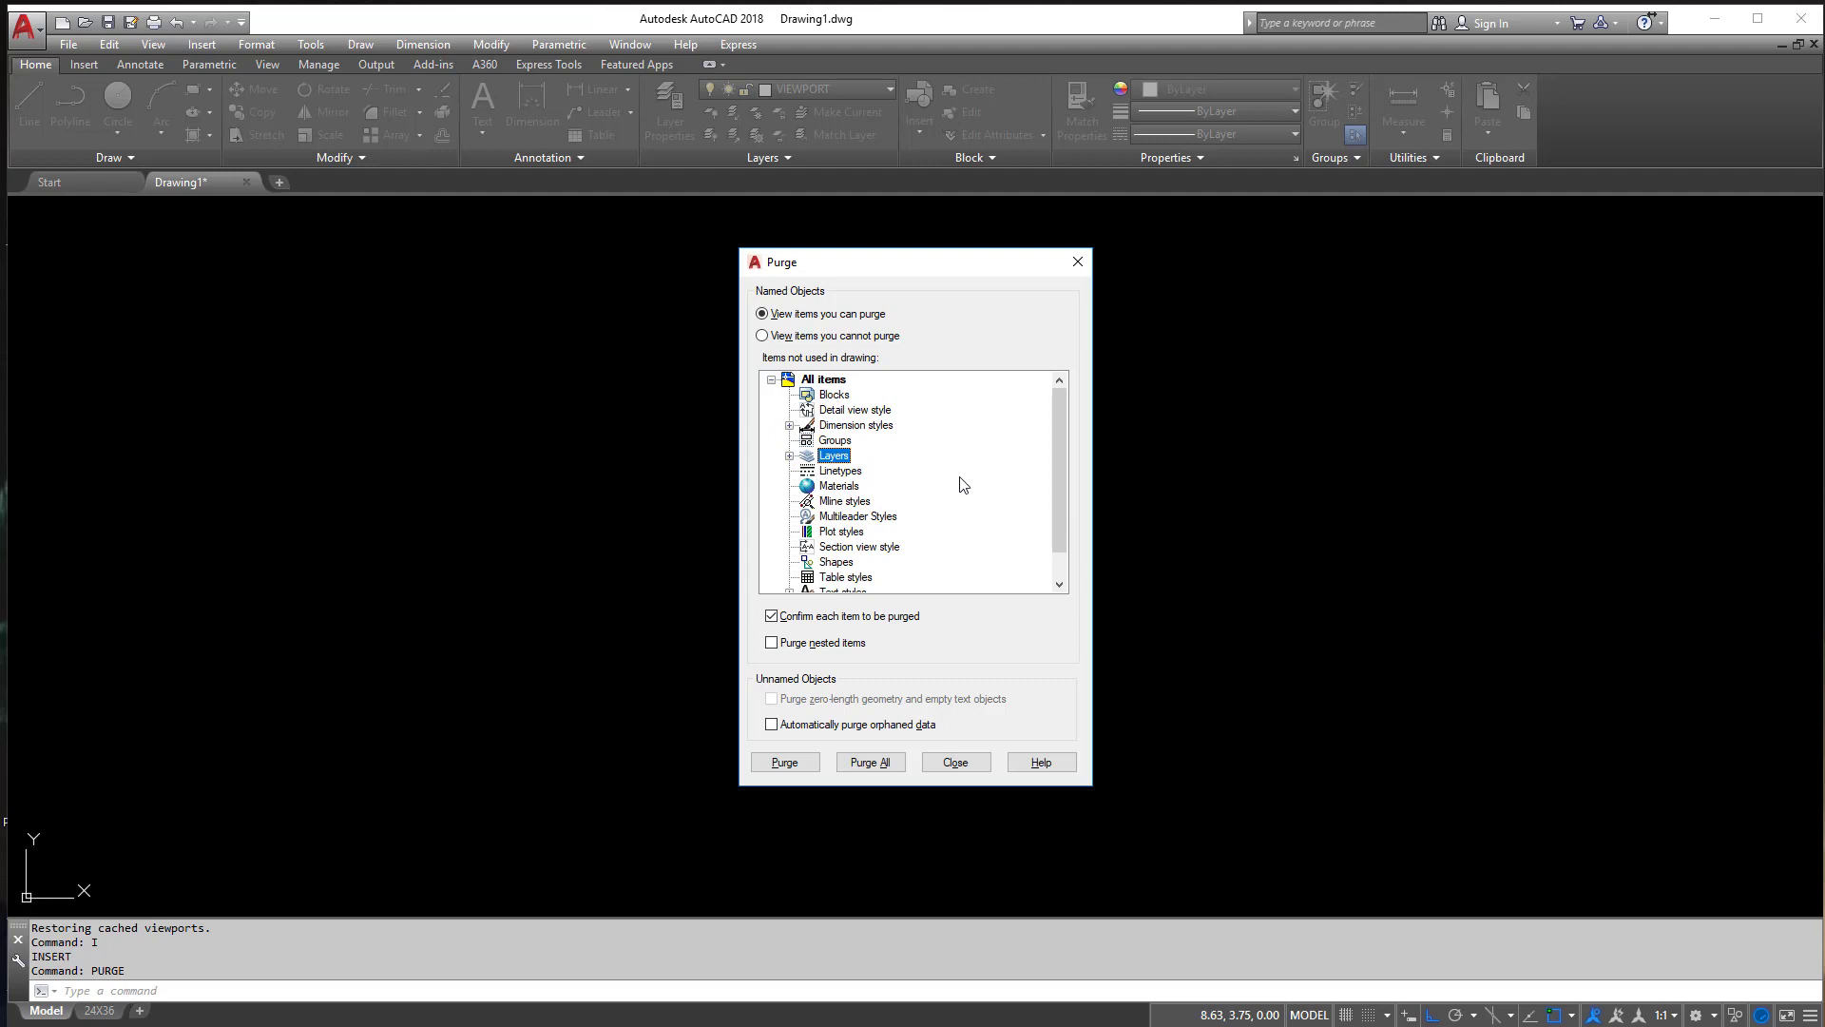
{"action": "left_click", "coordinate": [955, 761]}
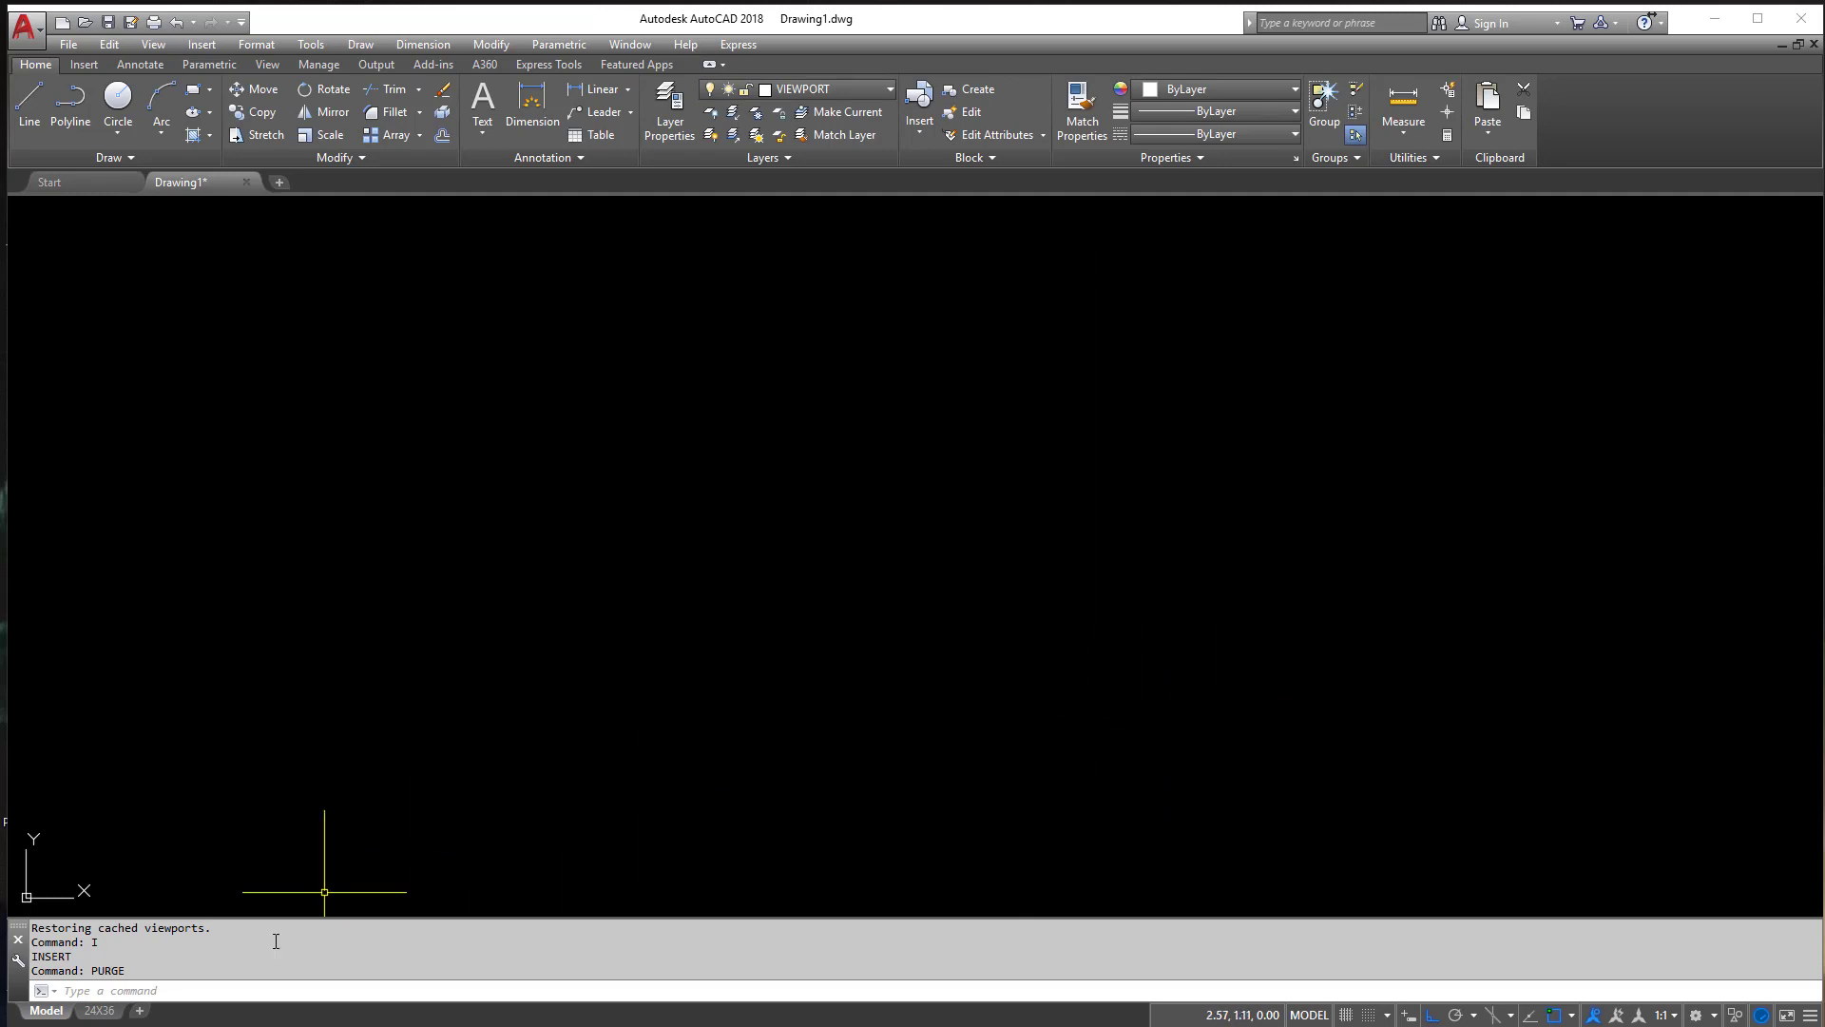
Step: Switch to the 24X36 layout and fit the full title-block sheet on screen
{"action": "left_click", "coordinate": [99, 1010]}
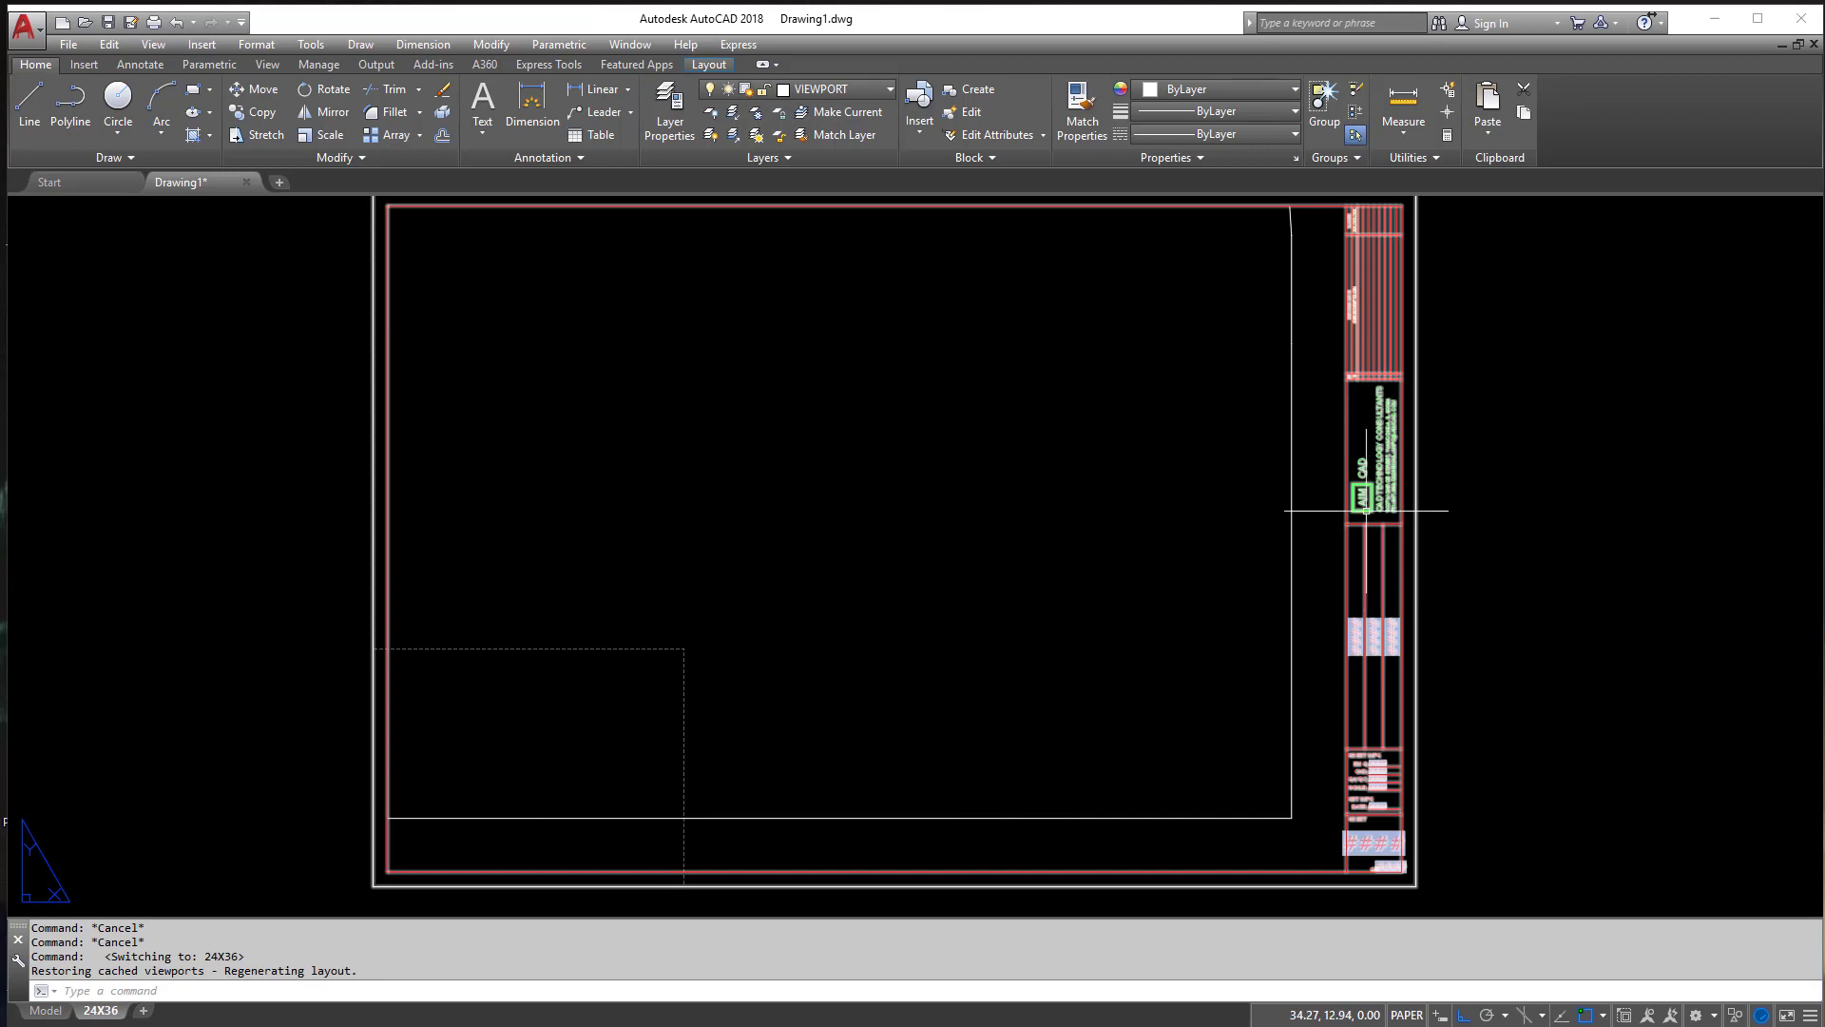
{"action": "mouse_move", "coordinate": [1366, 524]}
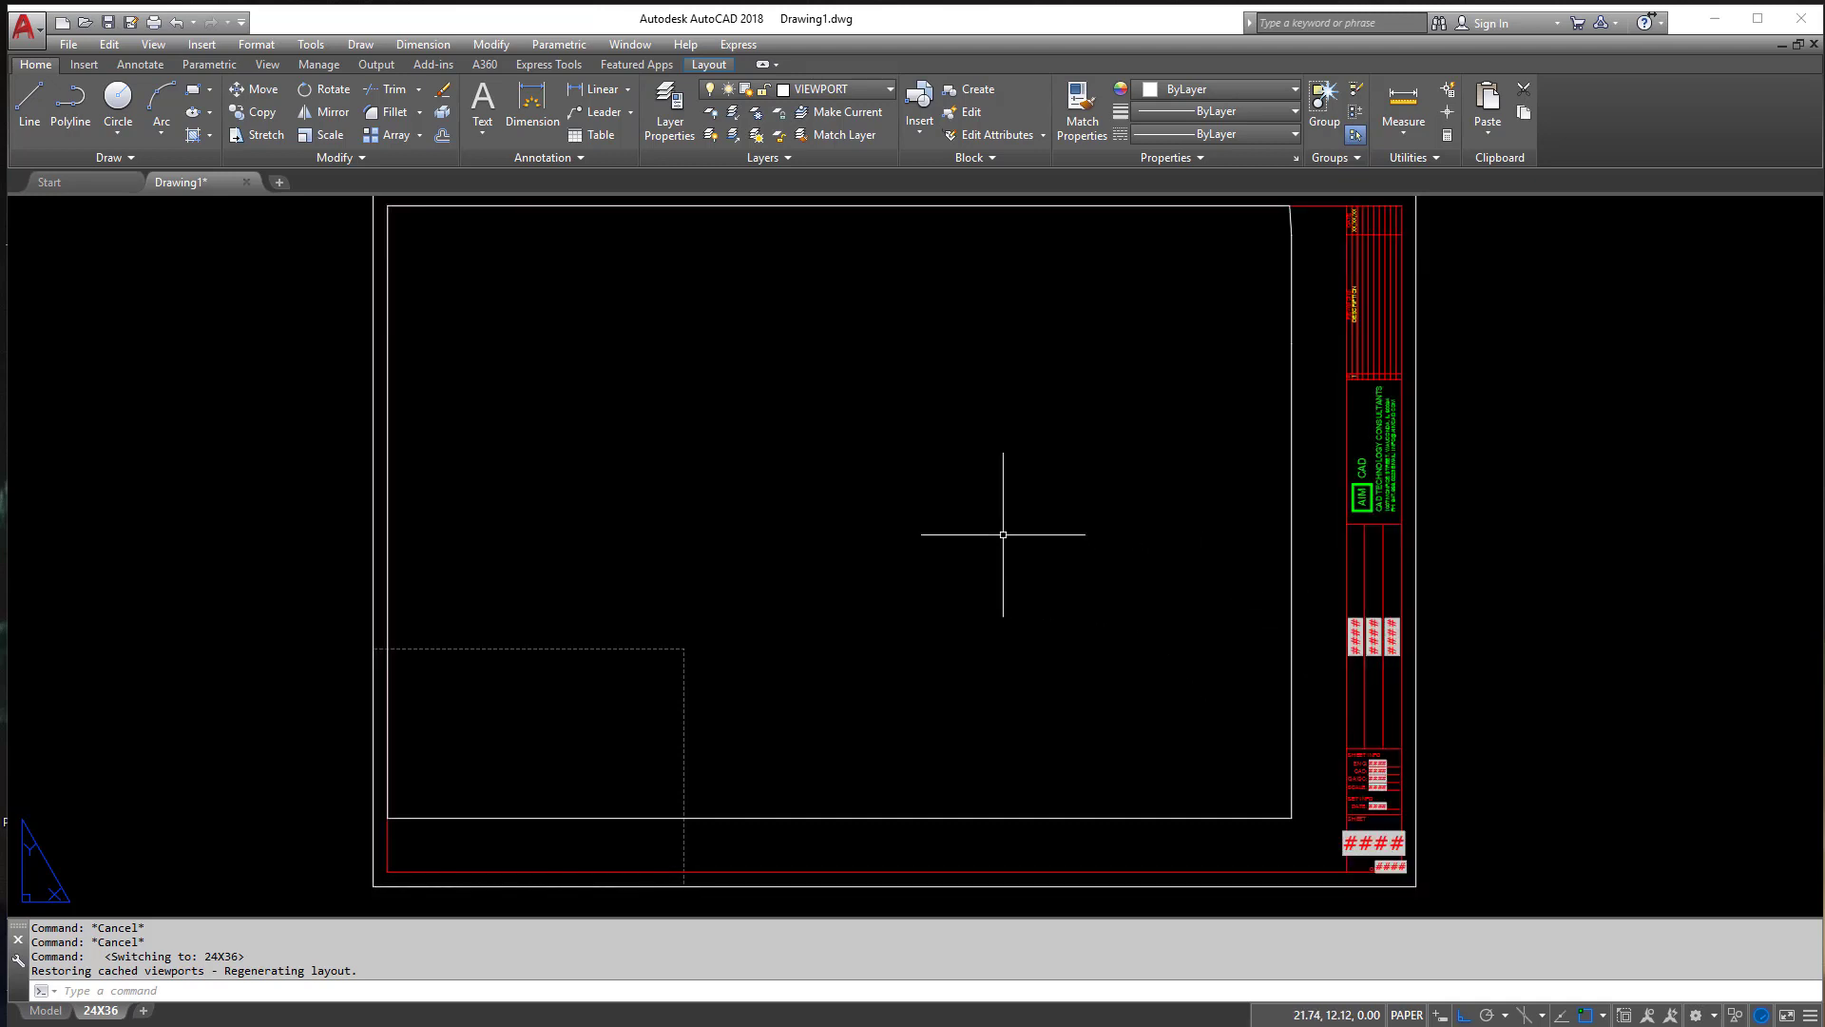
{"action": "scroll", "coordinate": [968, 534], "scroll_direction": "up", "scroll_amount": 2}
{"action": "scroll", "coordinate": [475, 400], "scroll_direction": "down", "scroll_amount": 4}
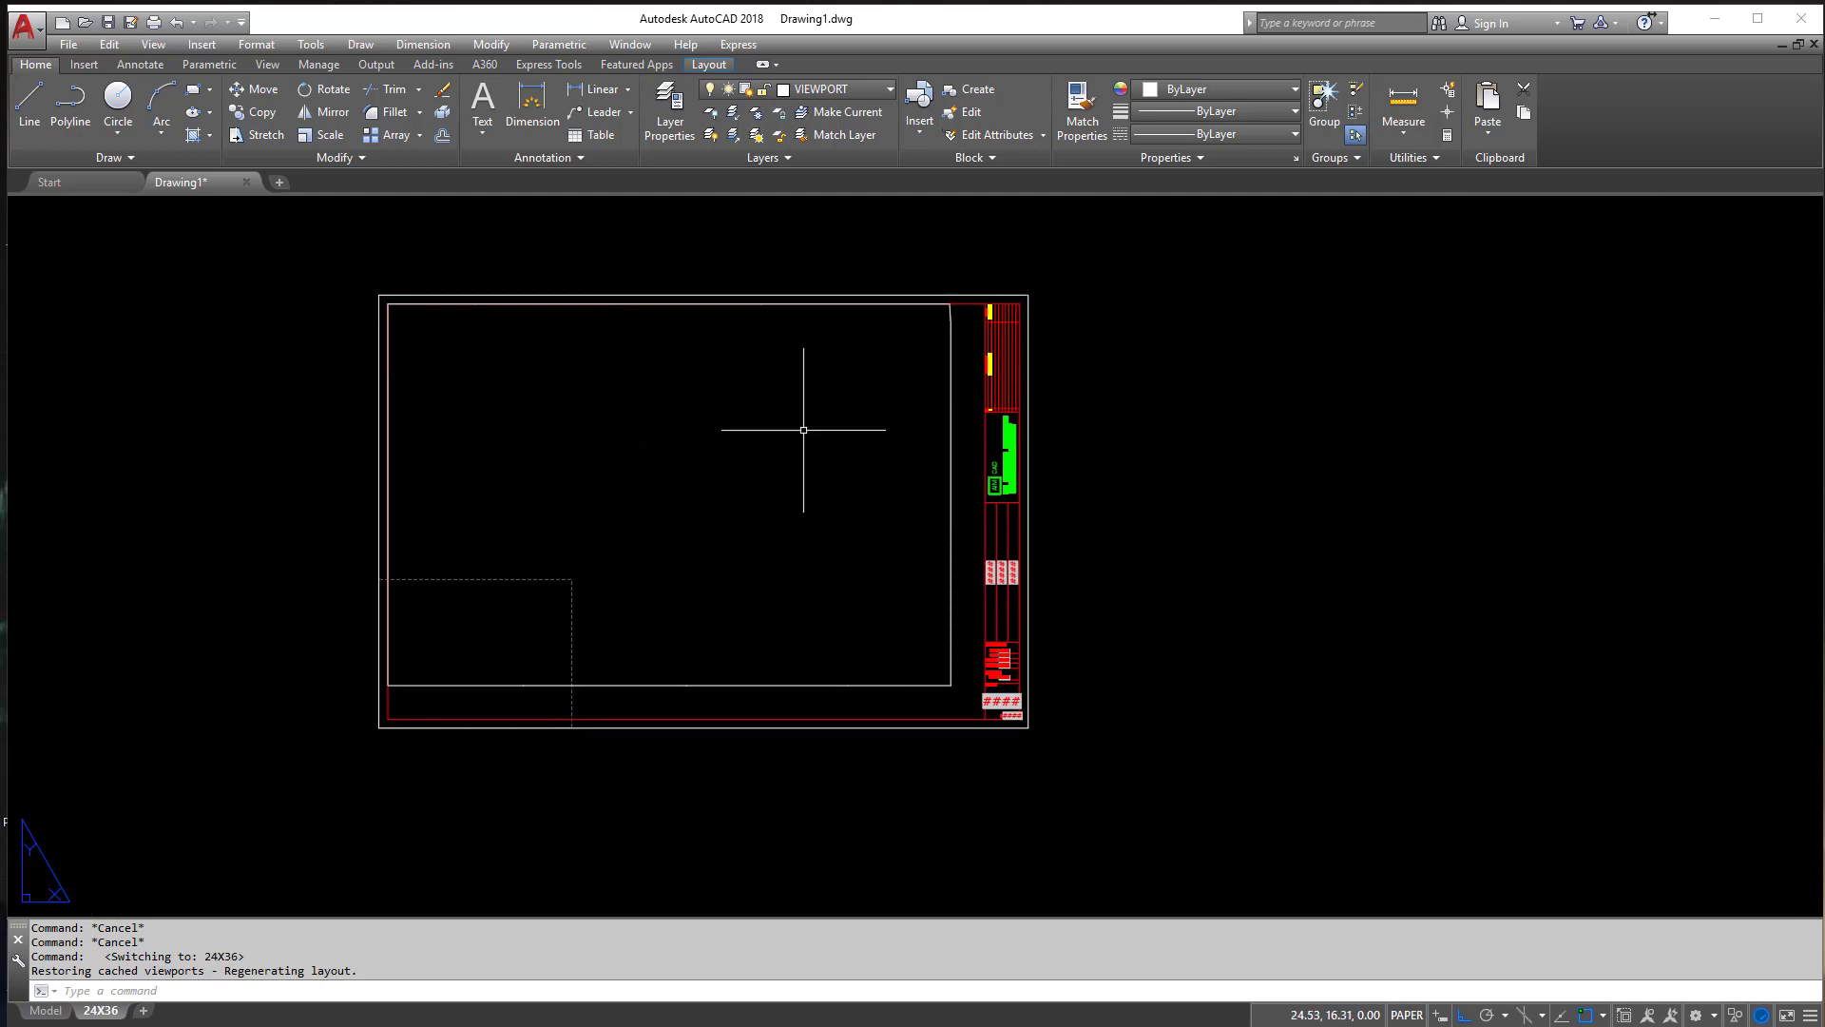
{"action": "middle_click_drag", "start_coordinate": [608, 437], "coordinate": [901, 476]}
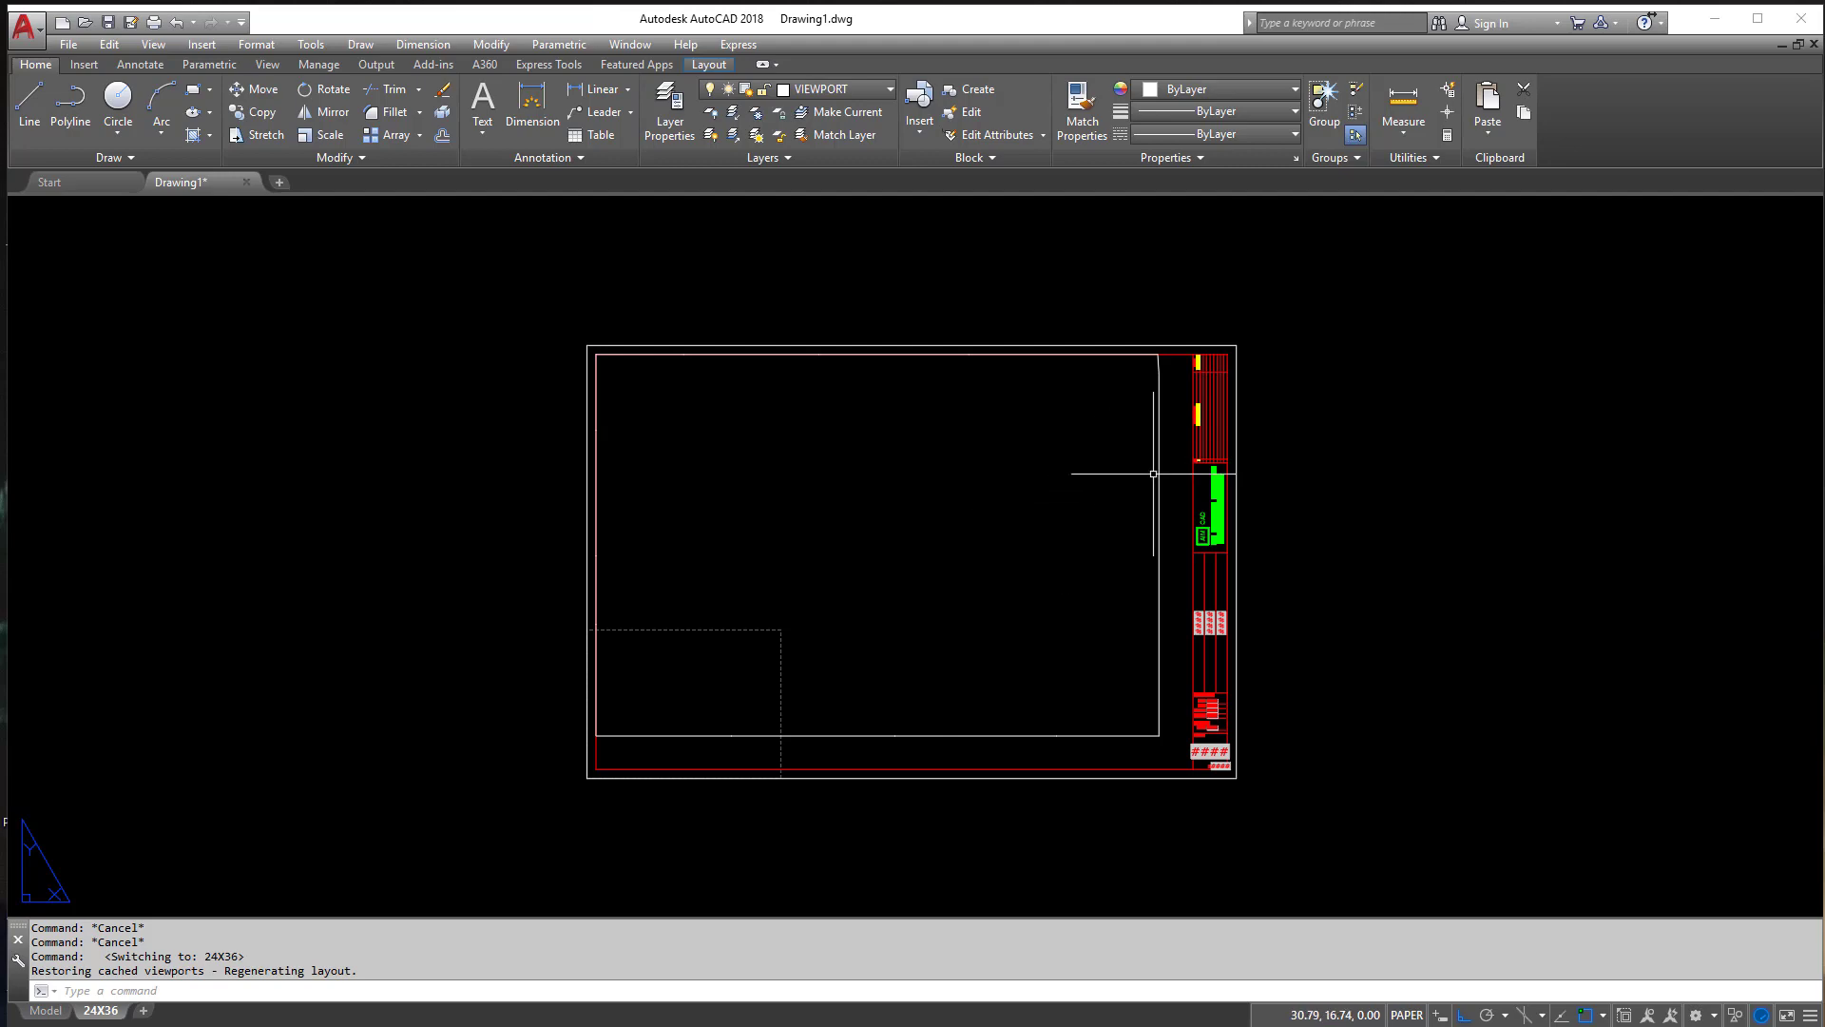
Step: Save as AutoCAD Drawing Template AIMCAD.dwt, accepting English measurement in Template Options
{"action": "left_click", "coordinate": [66, 48]}
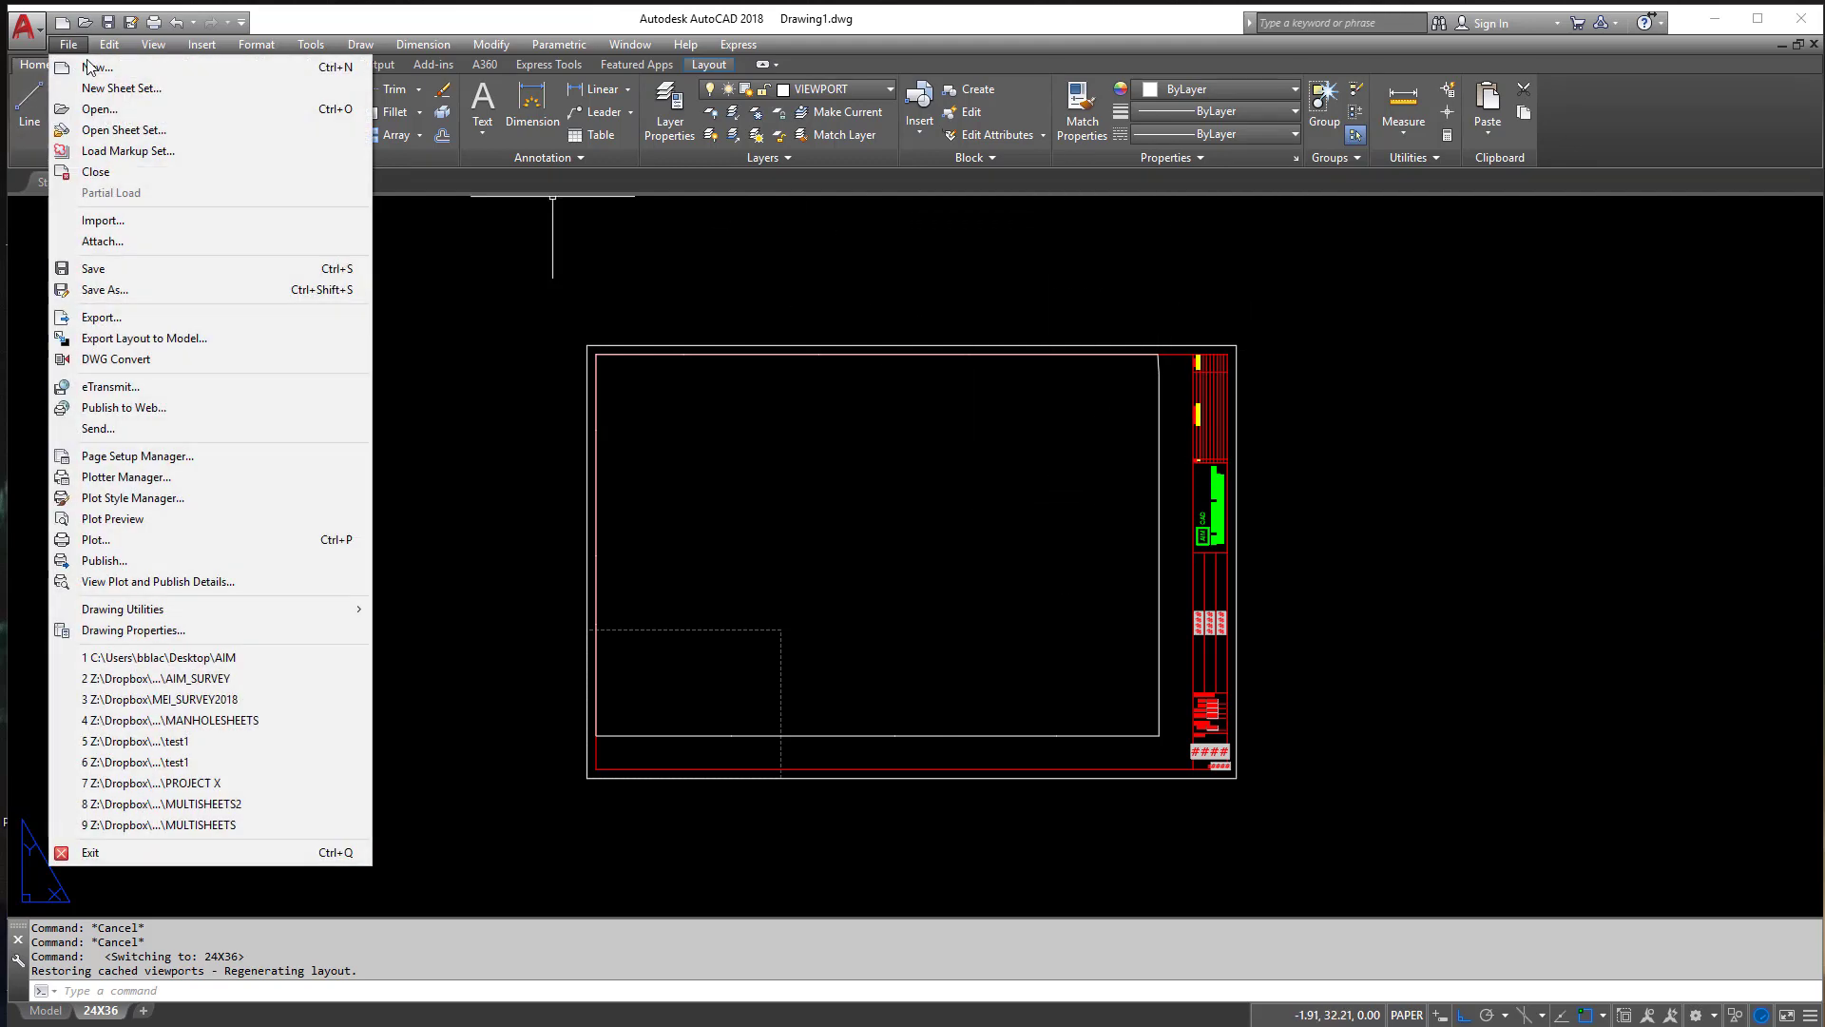
{"action": "left_click", "coordinate": [145, 272]}
{"action": "left_click", "coordinate": [1659, 799]}
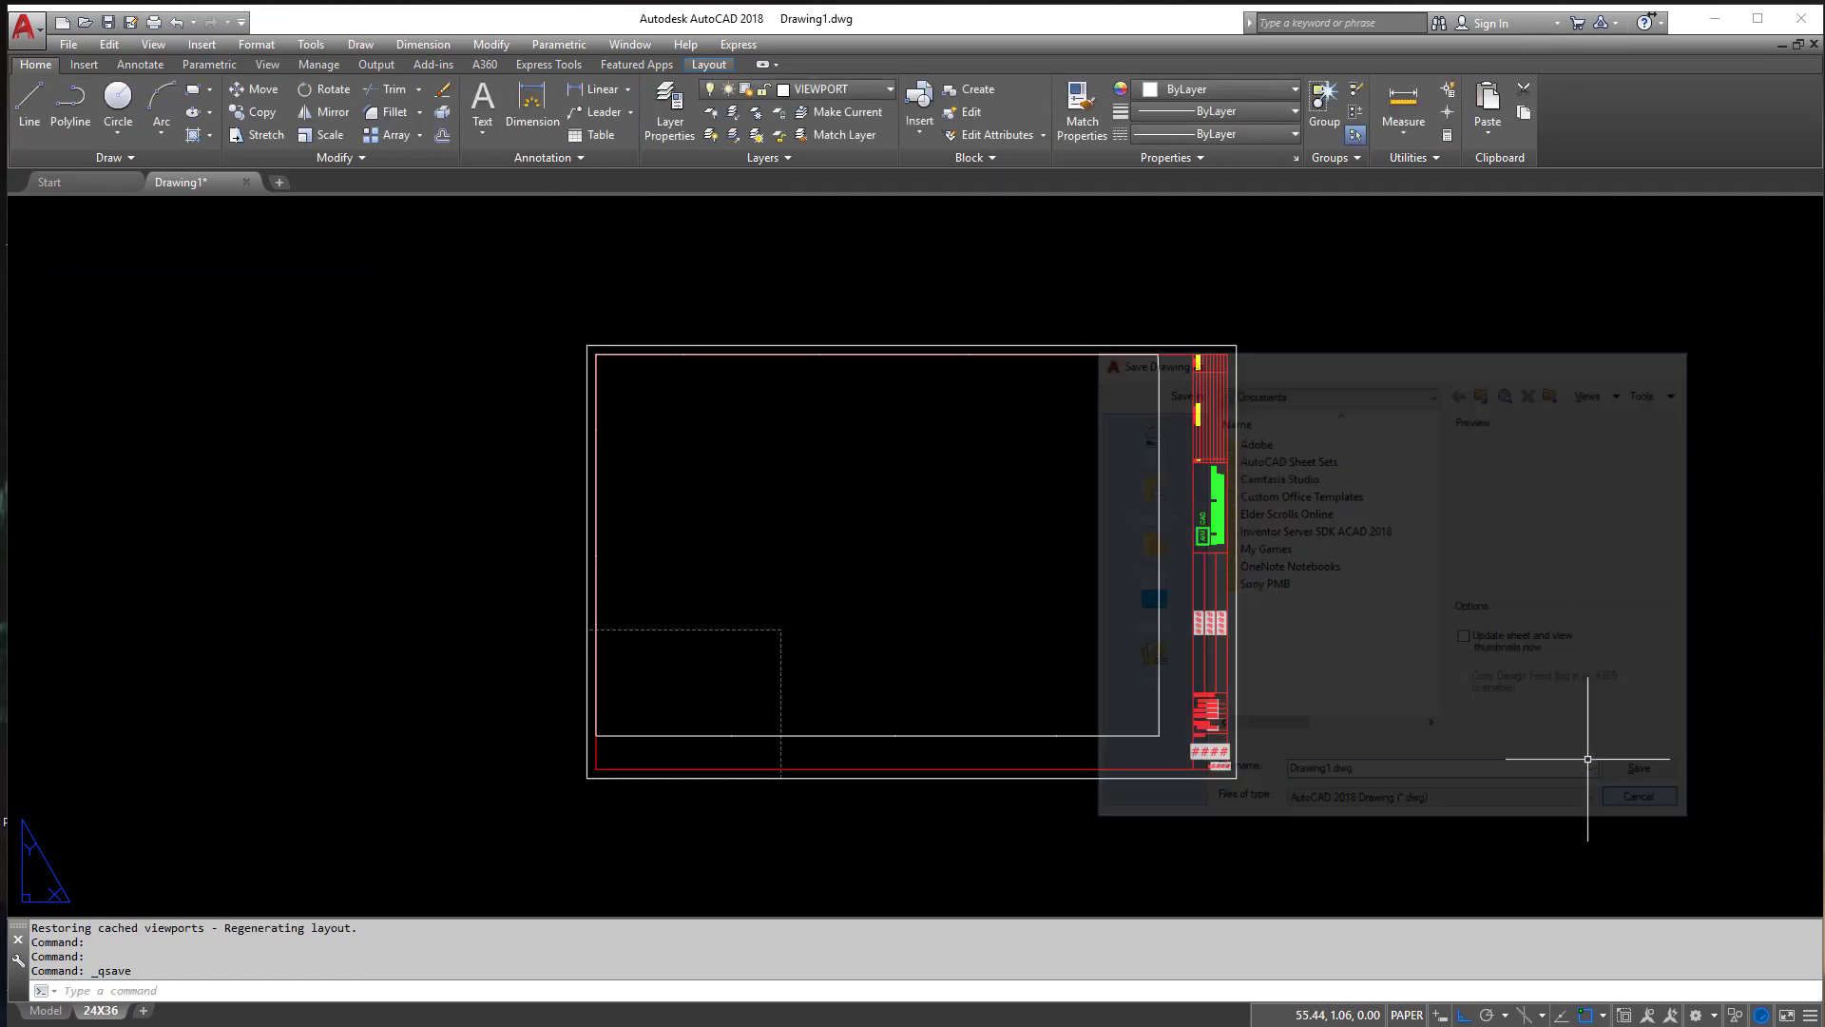
{"action": "left_click", "coordinate": [69, 48]}
{"action": "left_click", "coordinate": [104, 289]}
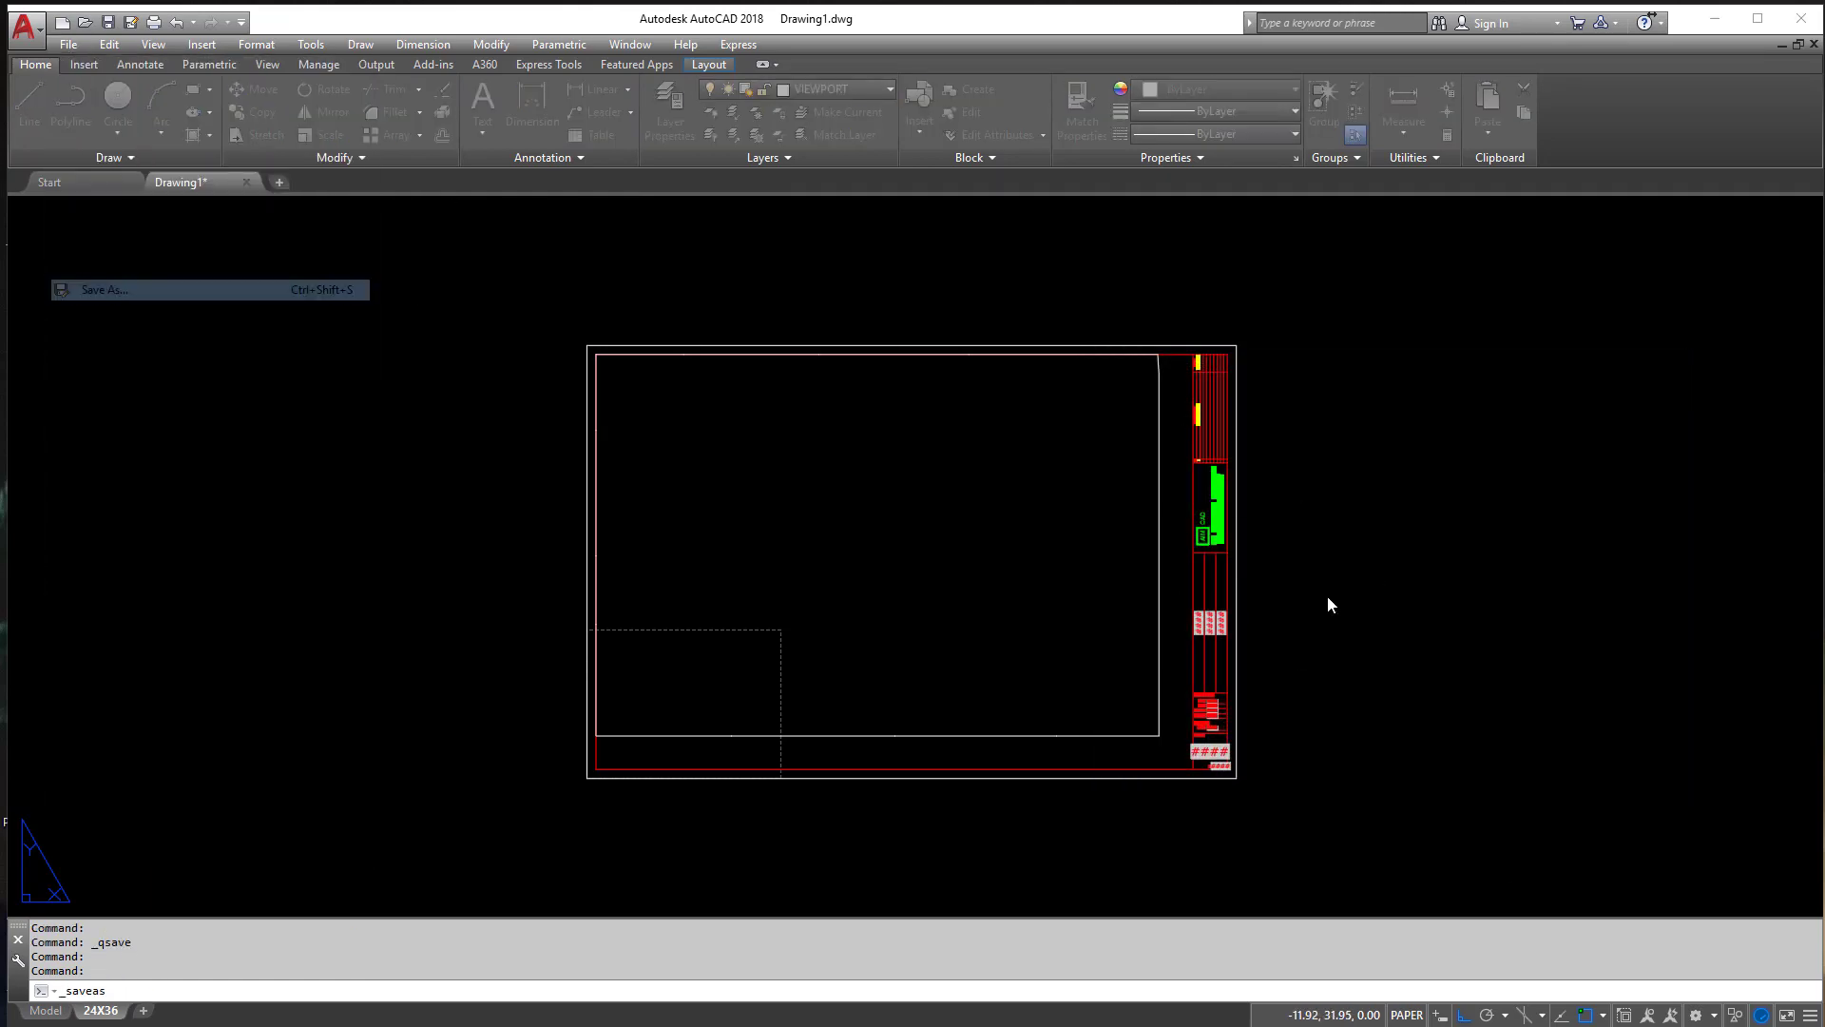
{"action": "left_click", "coordinate": [1461, 807]}
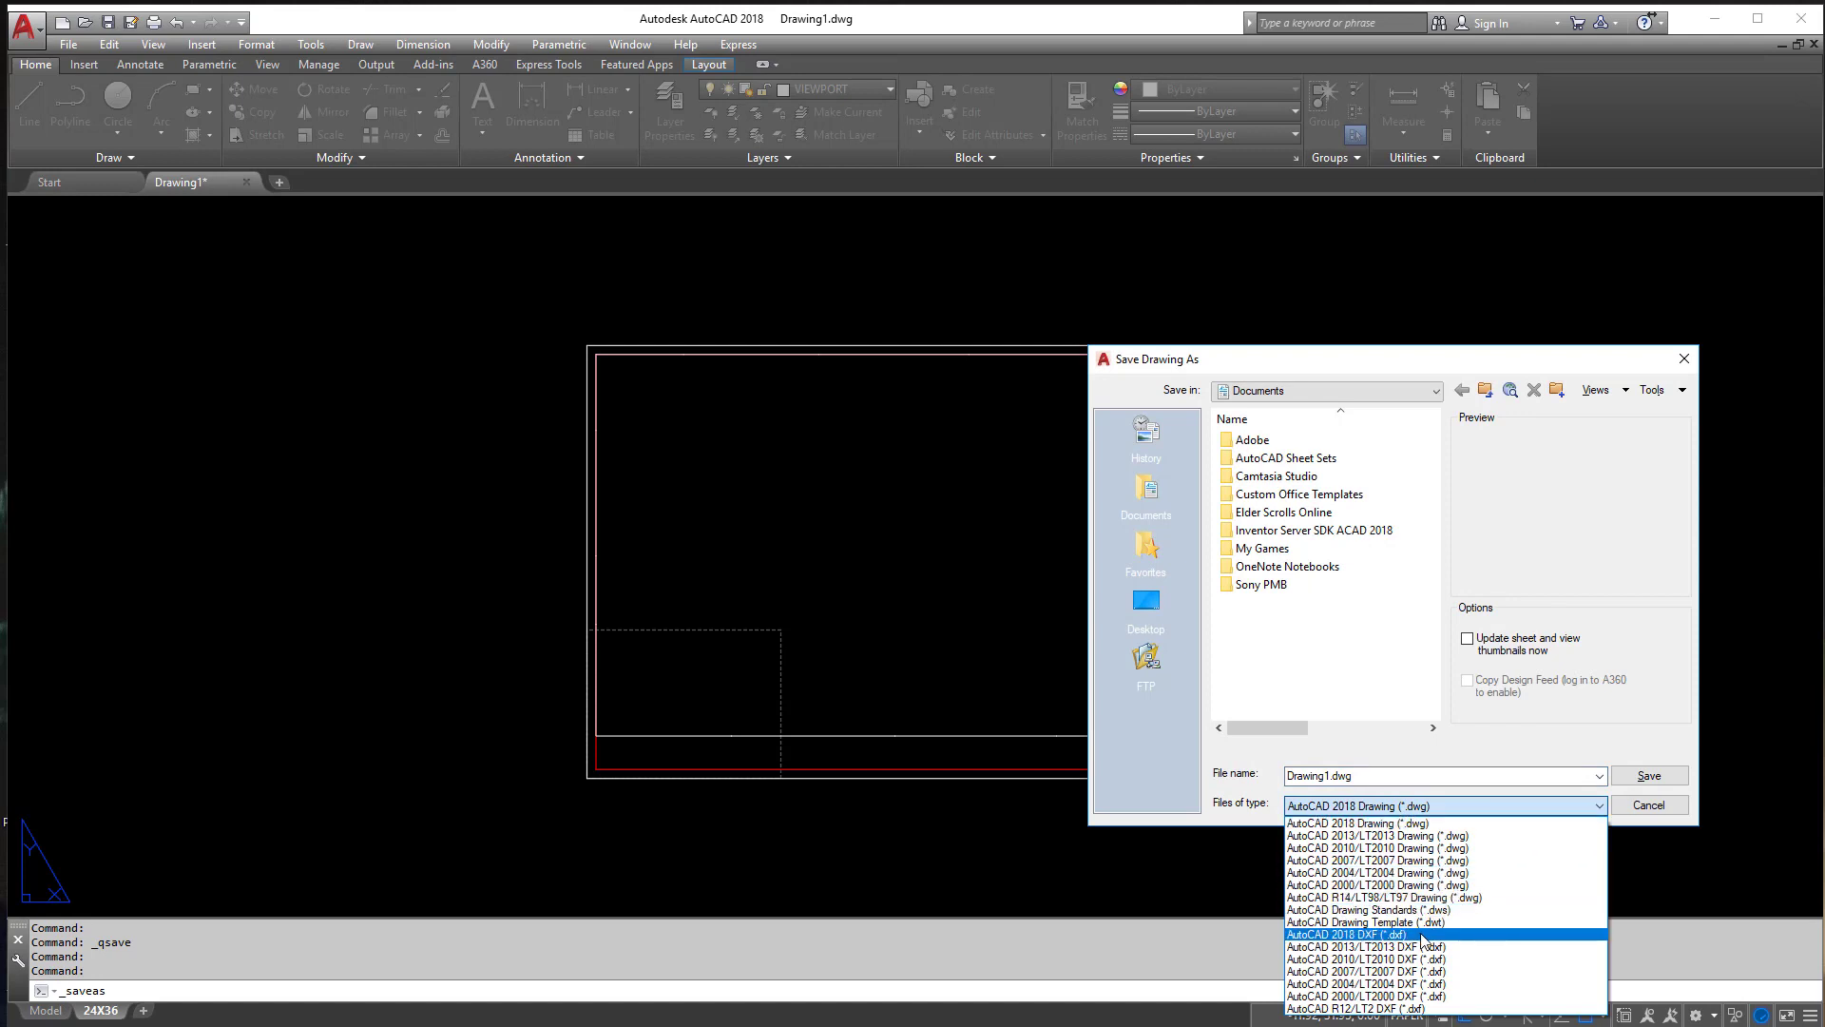
{"action": "left_click", "coordinate": [1369, 923]}
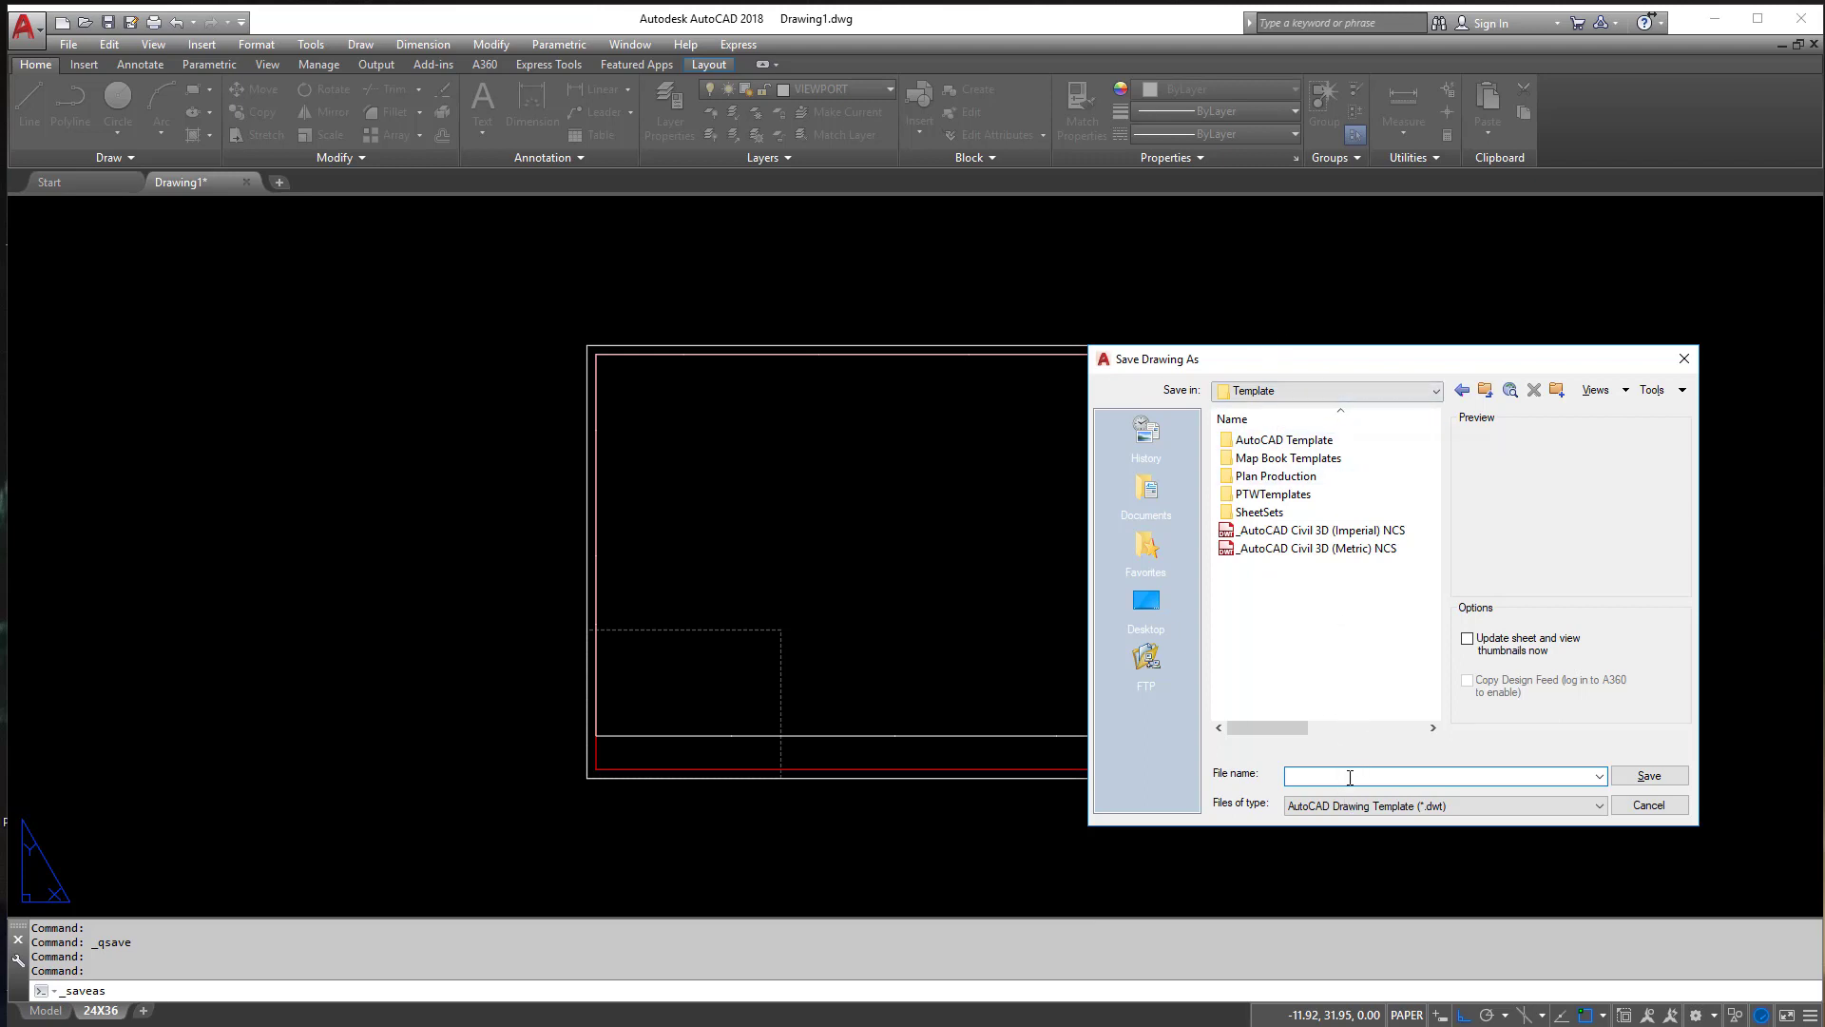
{"action": "type", "text": "AIMCAD"}
{"action": "left_click", "coordinate": [1649, 775]}
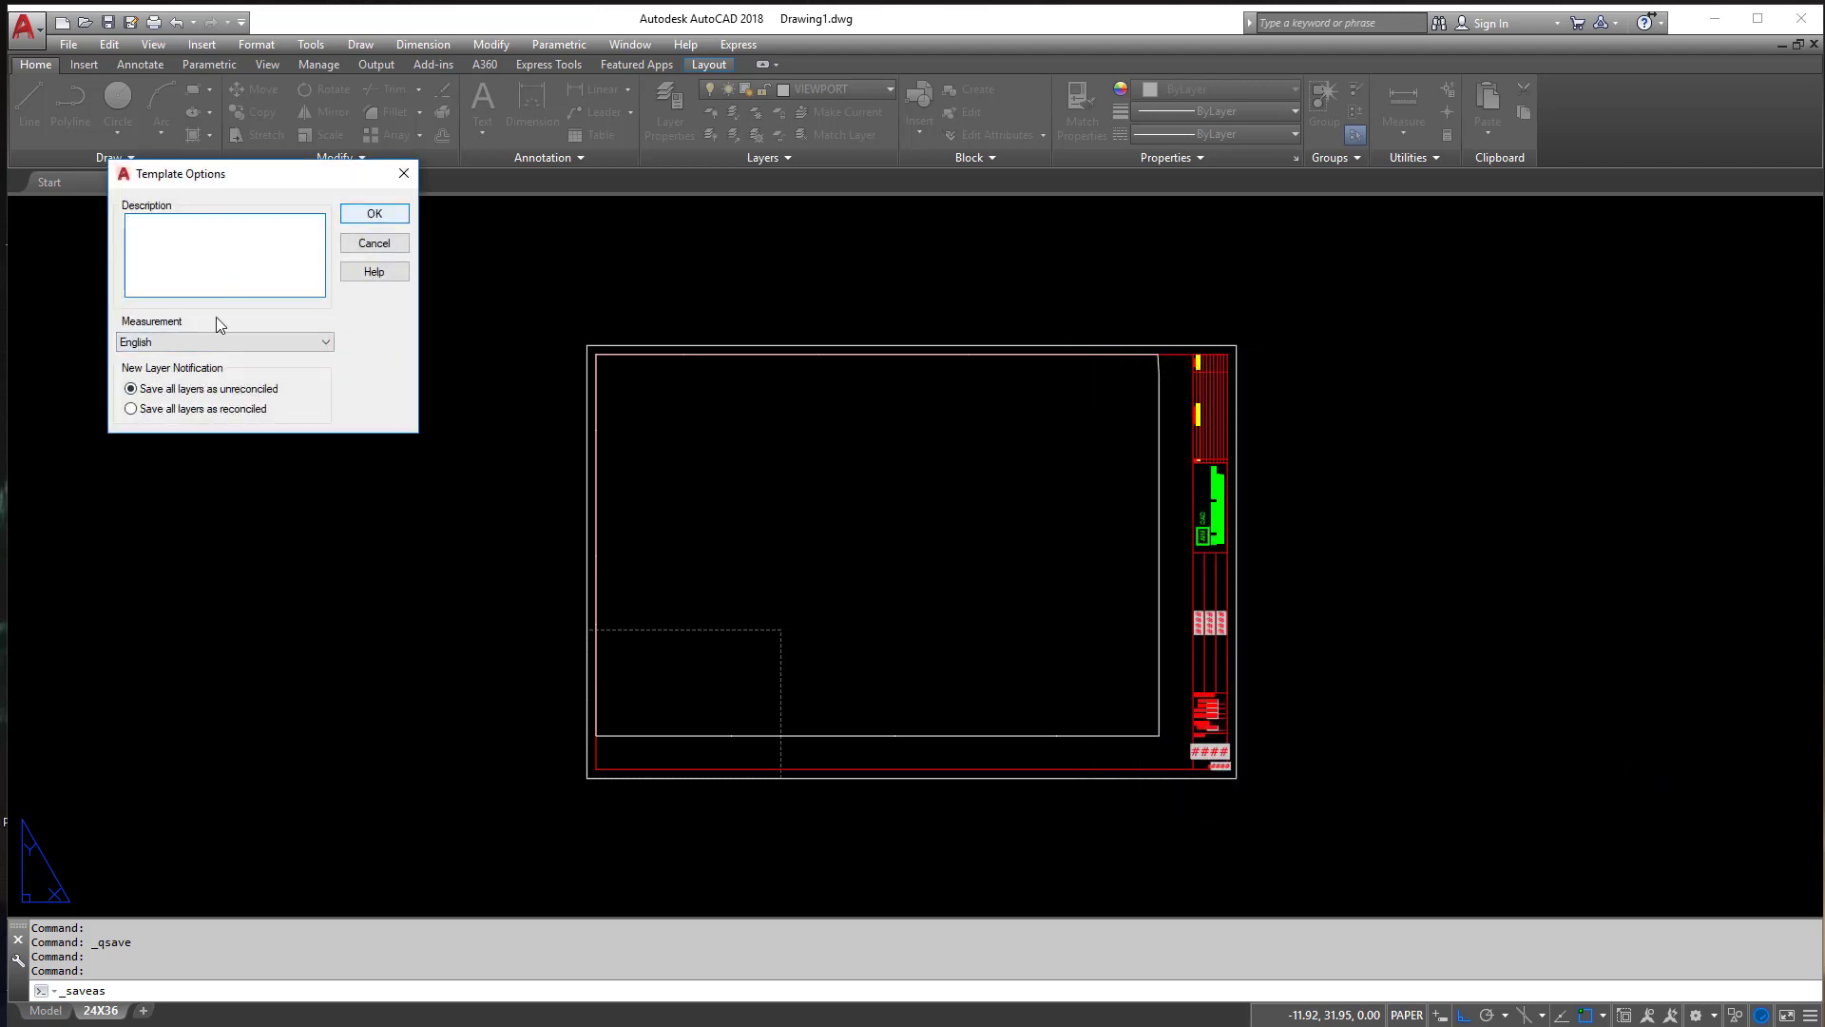
{"action": "left_click", "coordinate": [372, 215]}
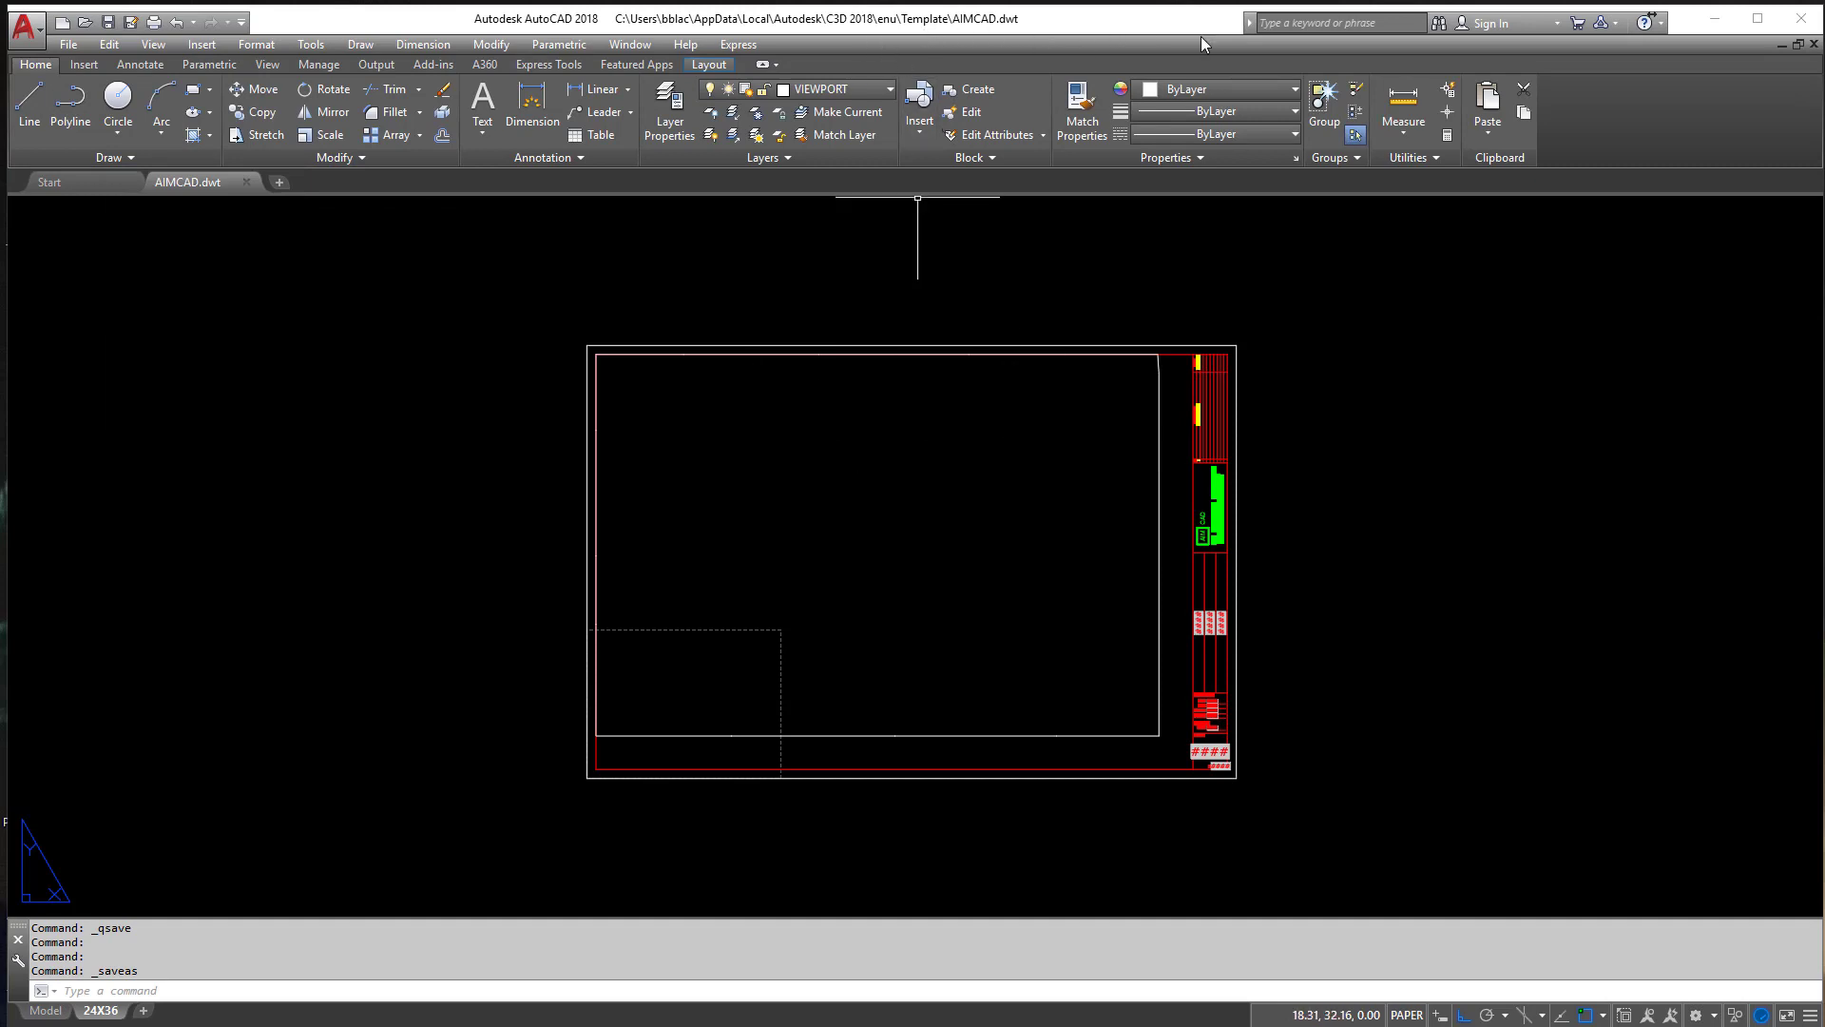
Step: Close the AIMCAD template, saving its changes
{"action": "left_click", "coordinate": [68, 45]}
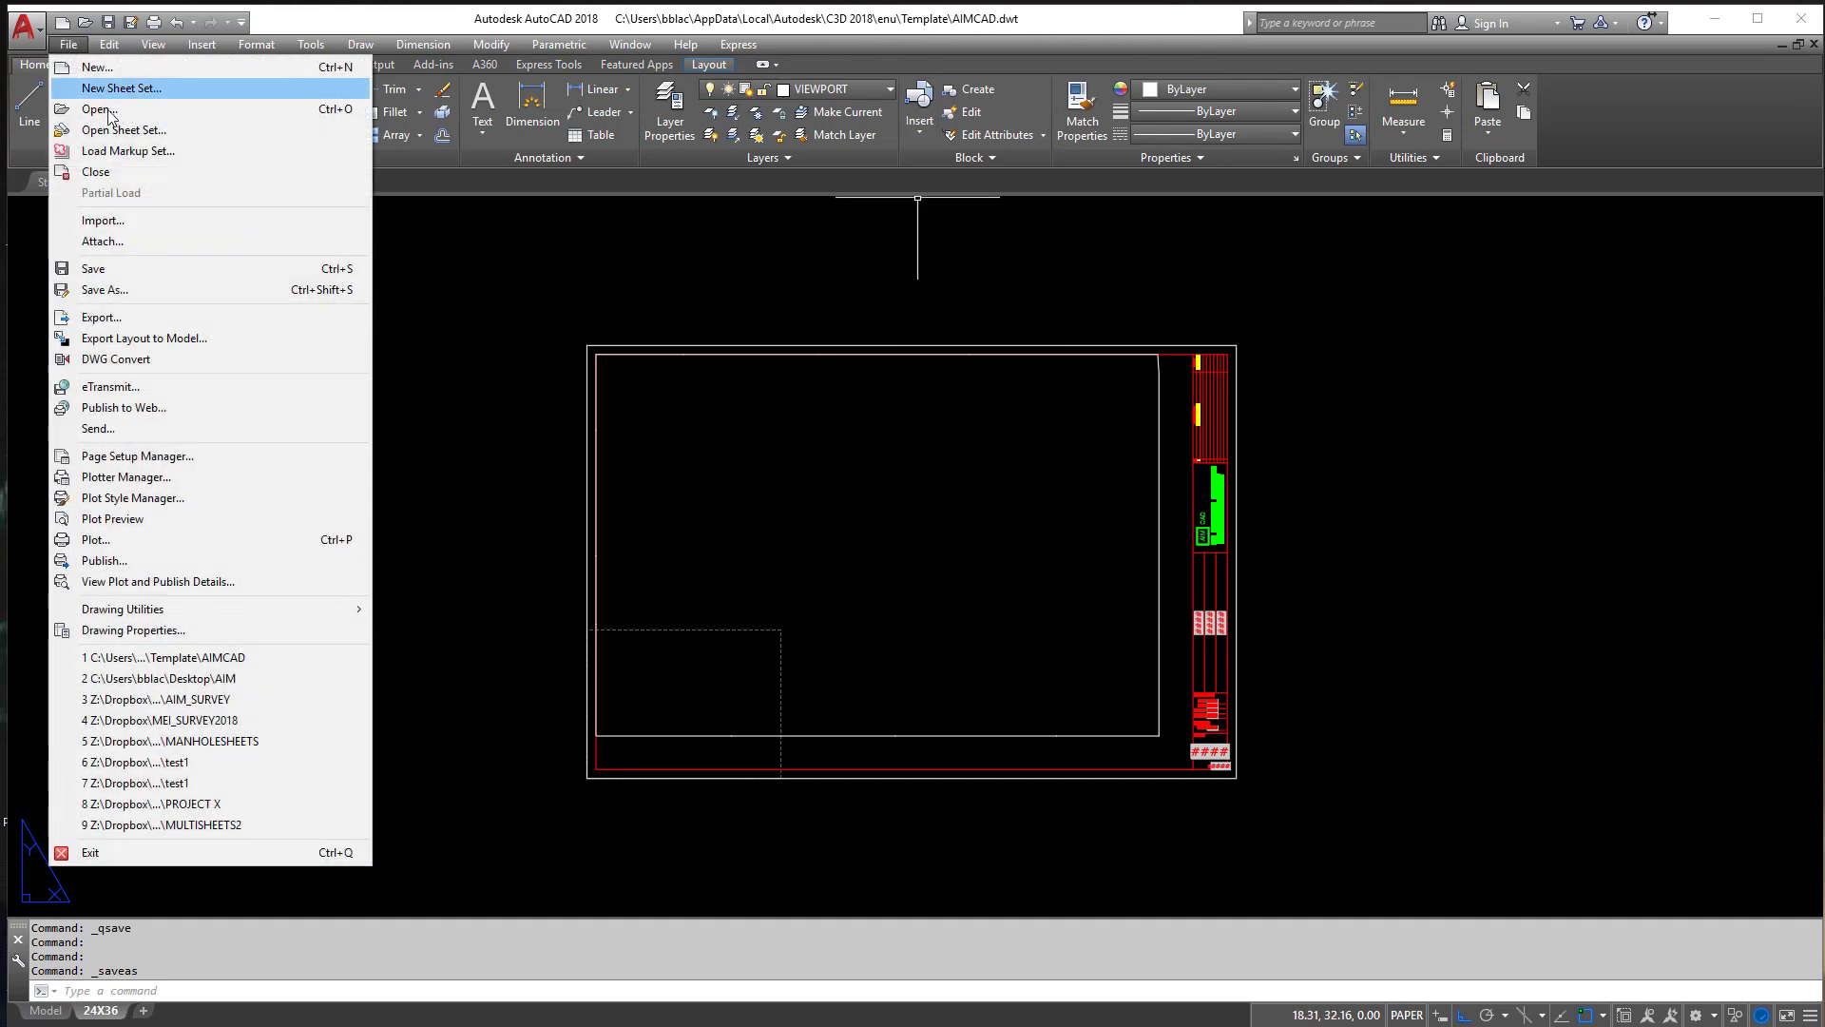
{"action": "left_click", "coordinate": [80, 171]}
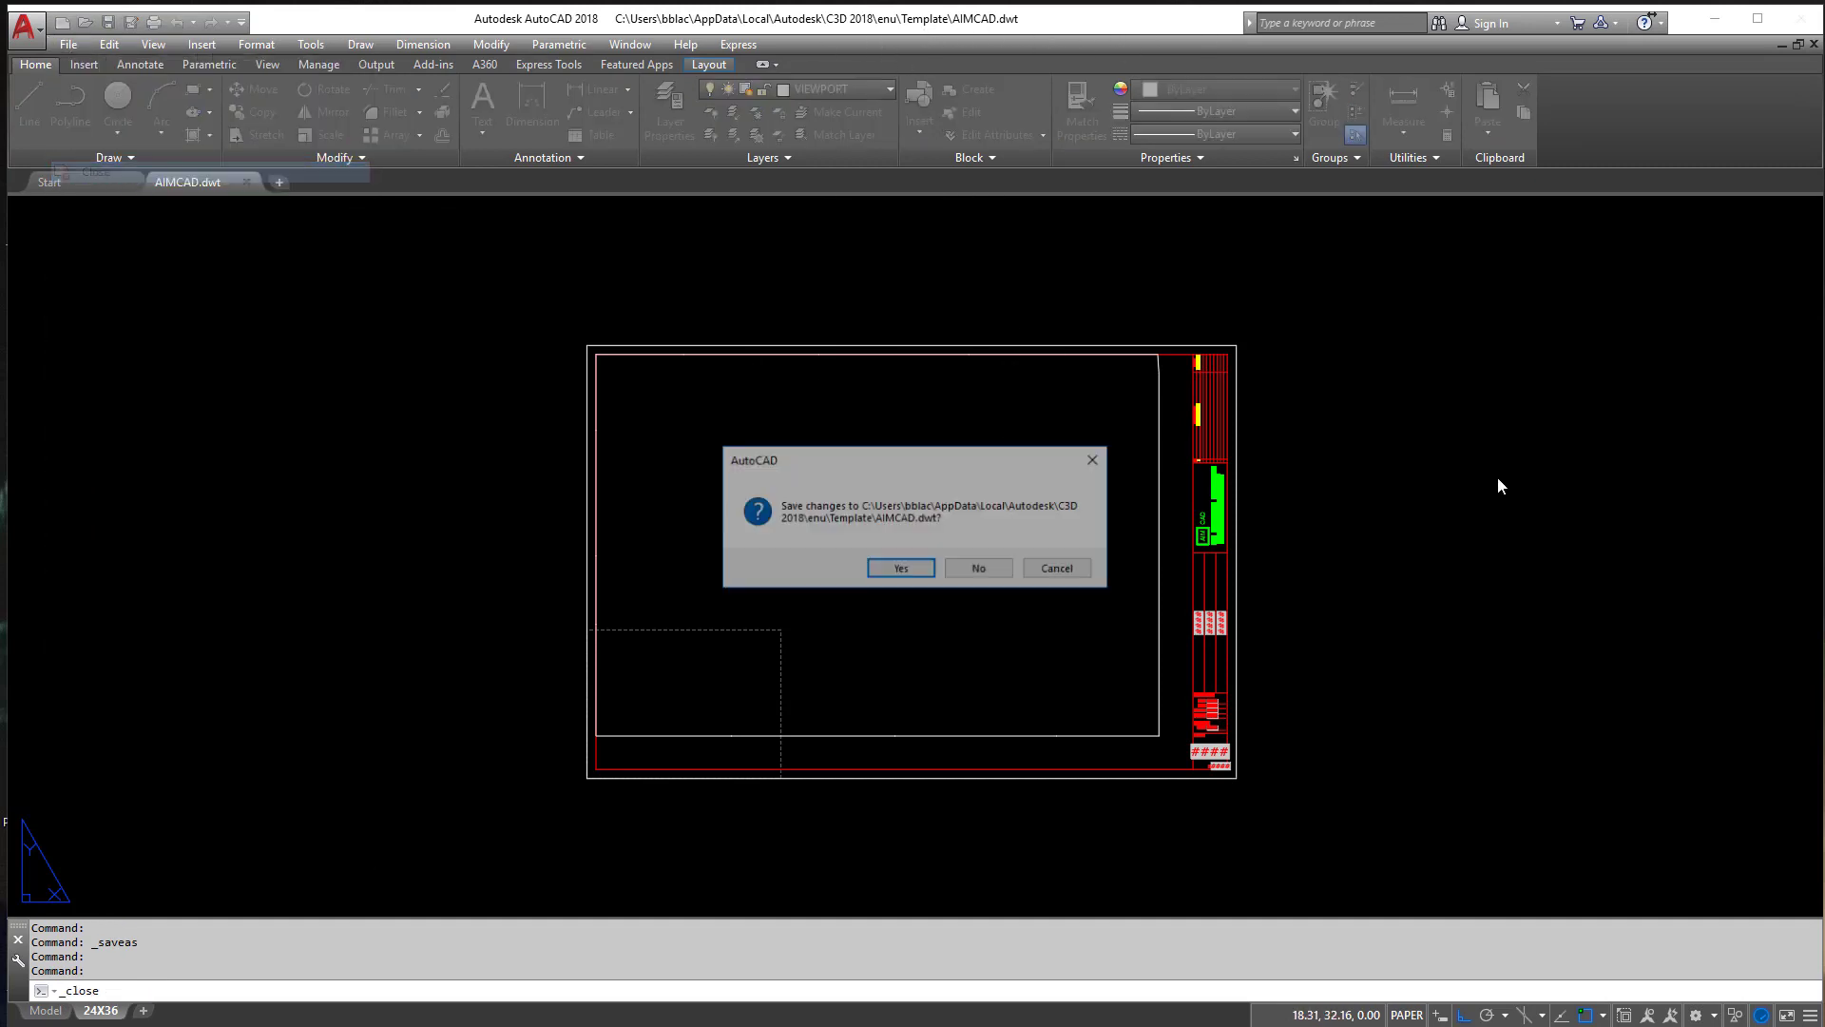
{"action": "left_click", "coordinate": [922, 575]}
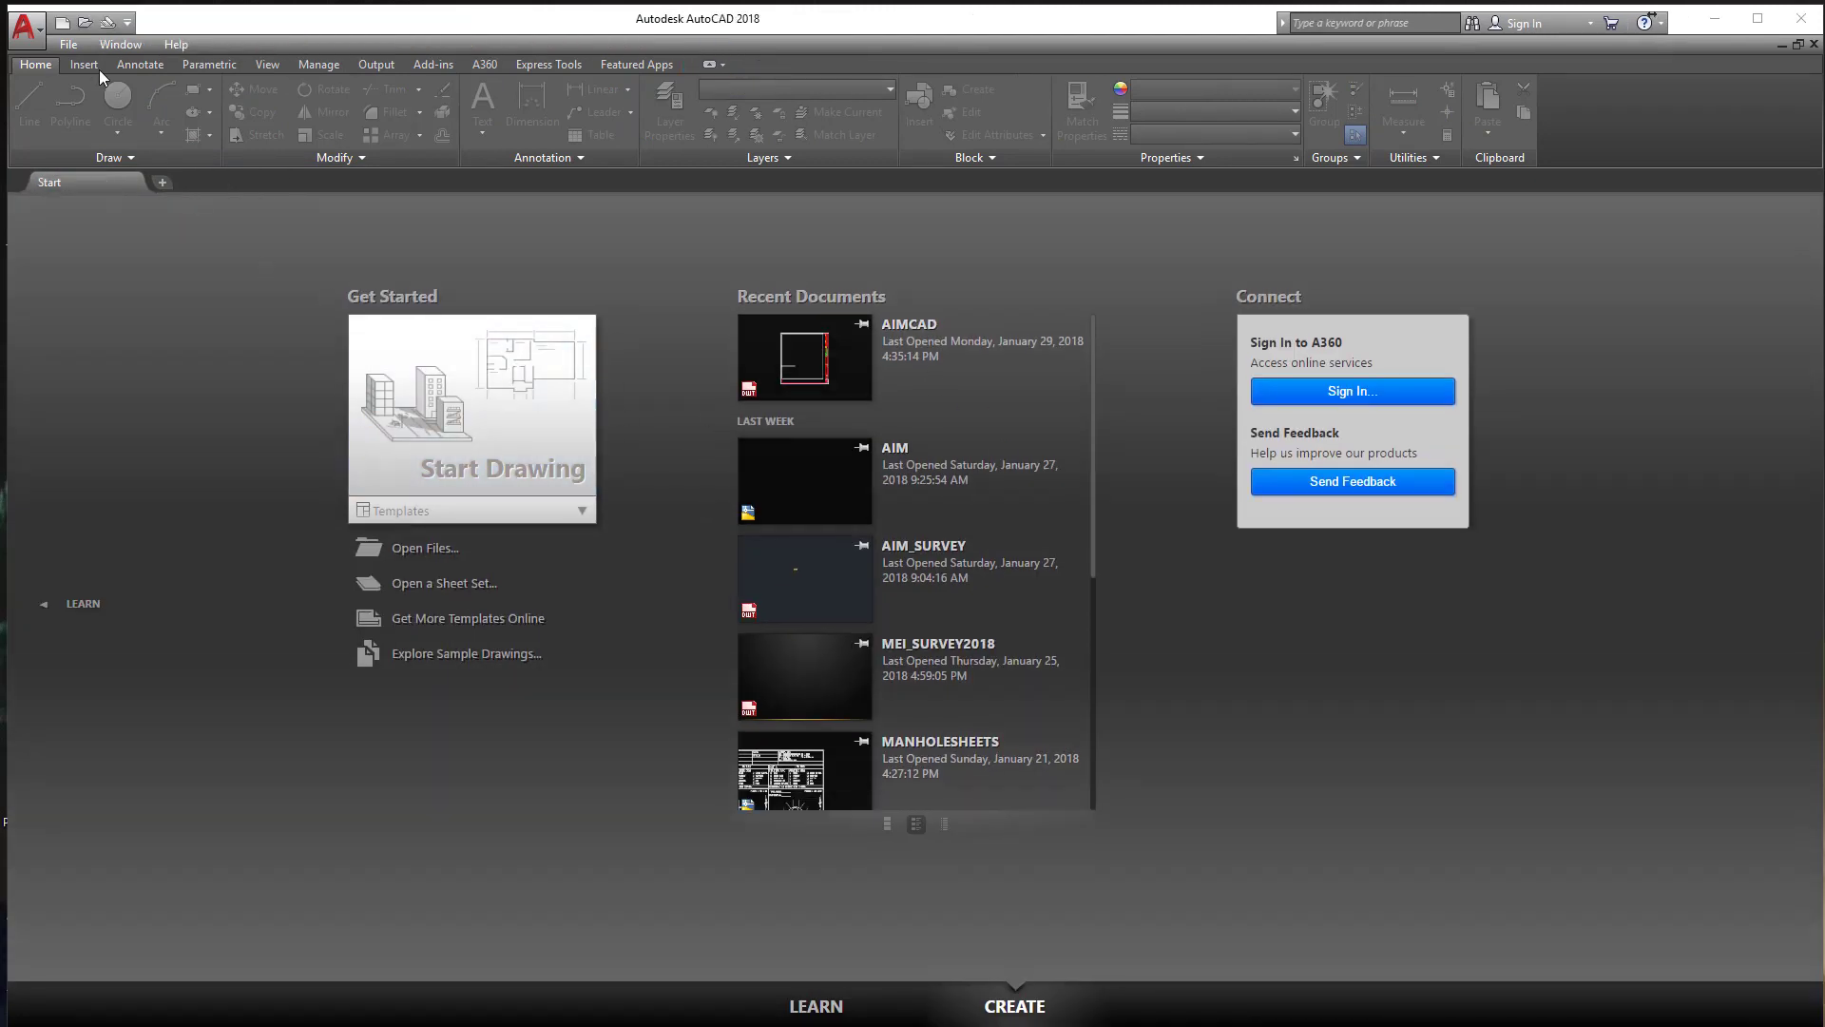
Step: Create a new drawing from the AIMCAD template
{"action": "left_click", "coordinate": [493, 452]}
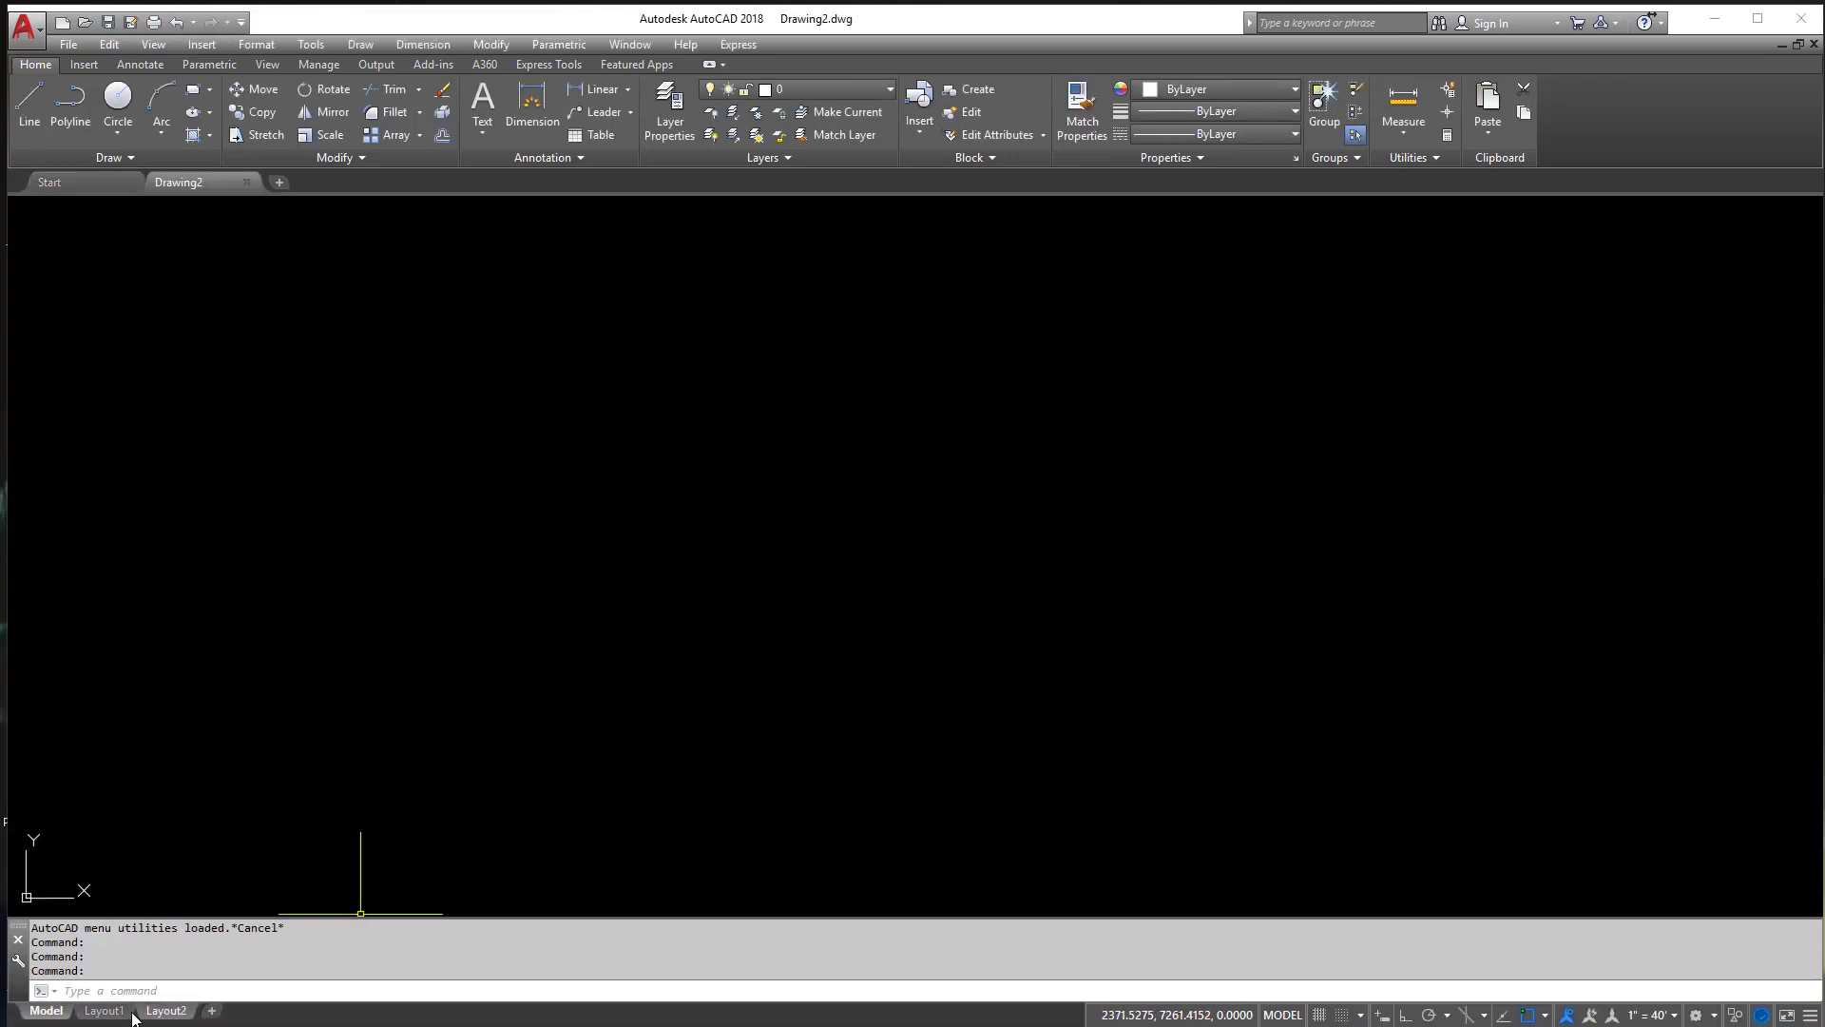
{"action": "left_click", "coordinate": [69, 45]}
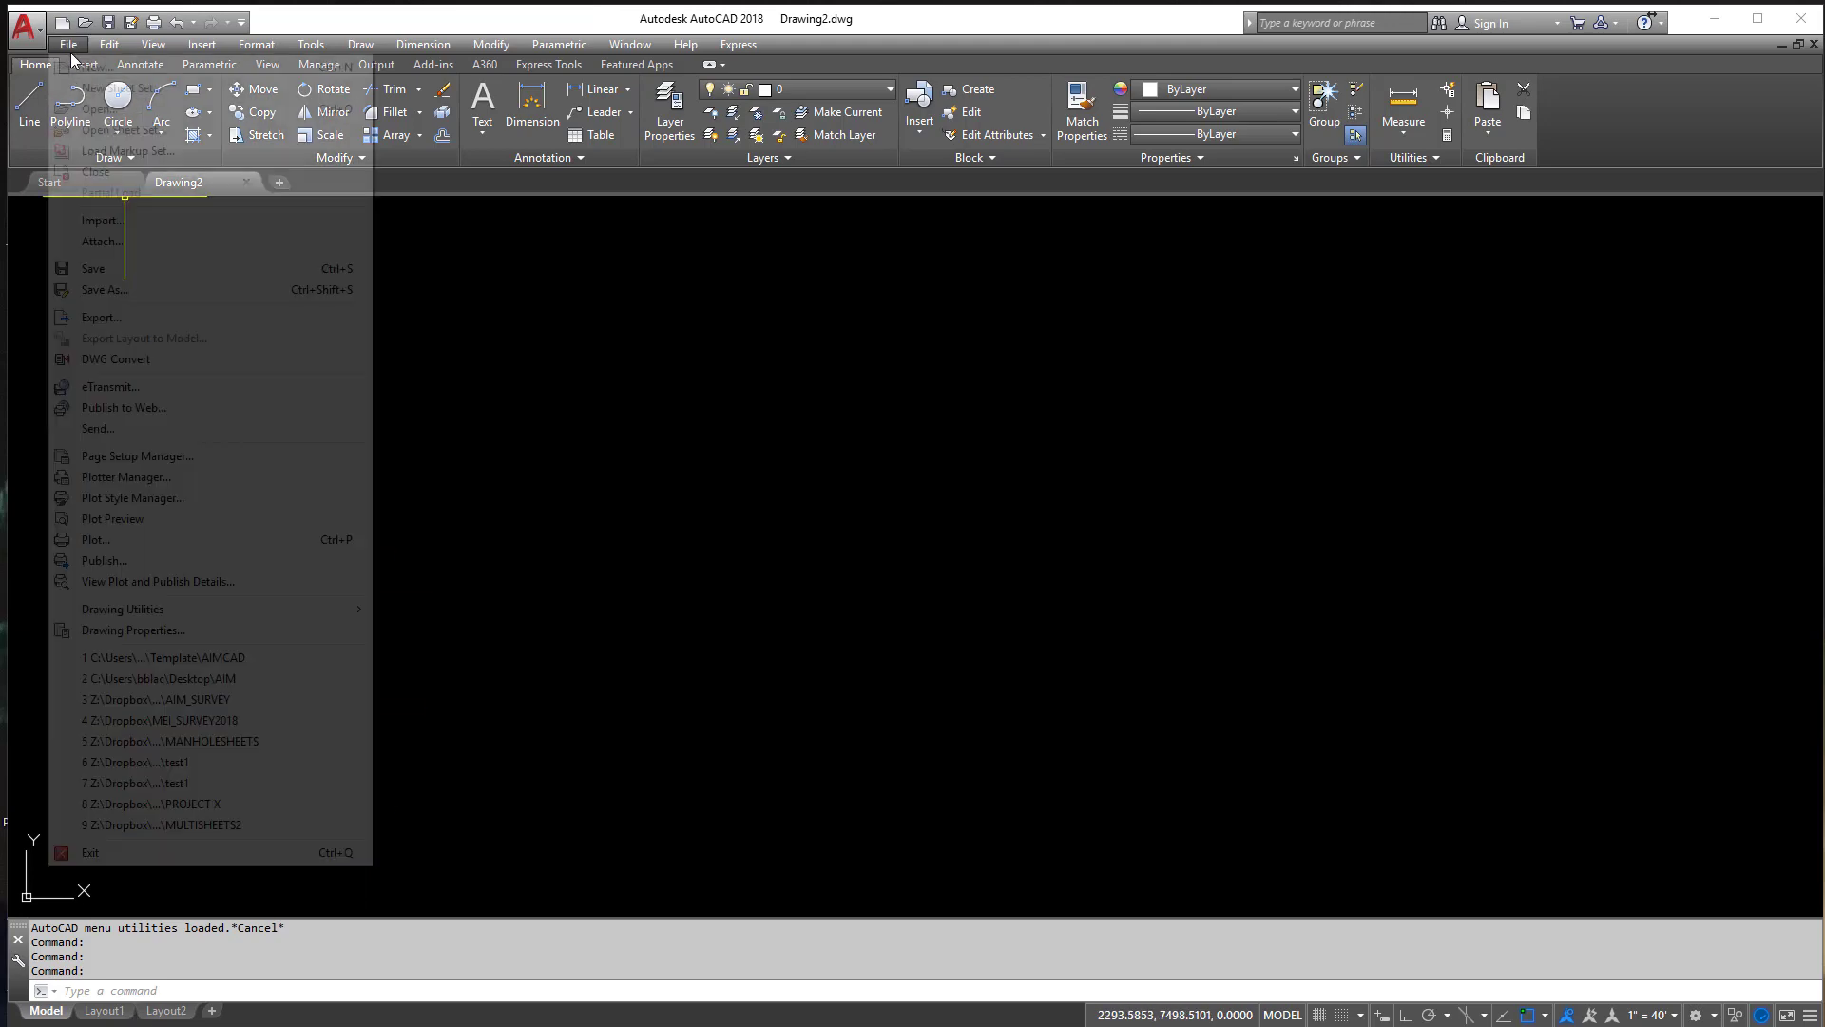
{"action": "left_click", "coordinate": [84, 68]}
{"action": "left_click", "coordinate": [787, 501]}
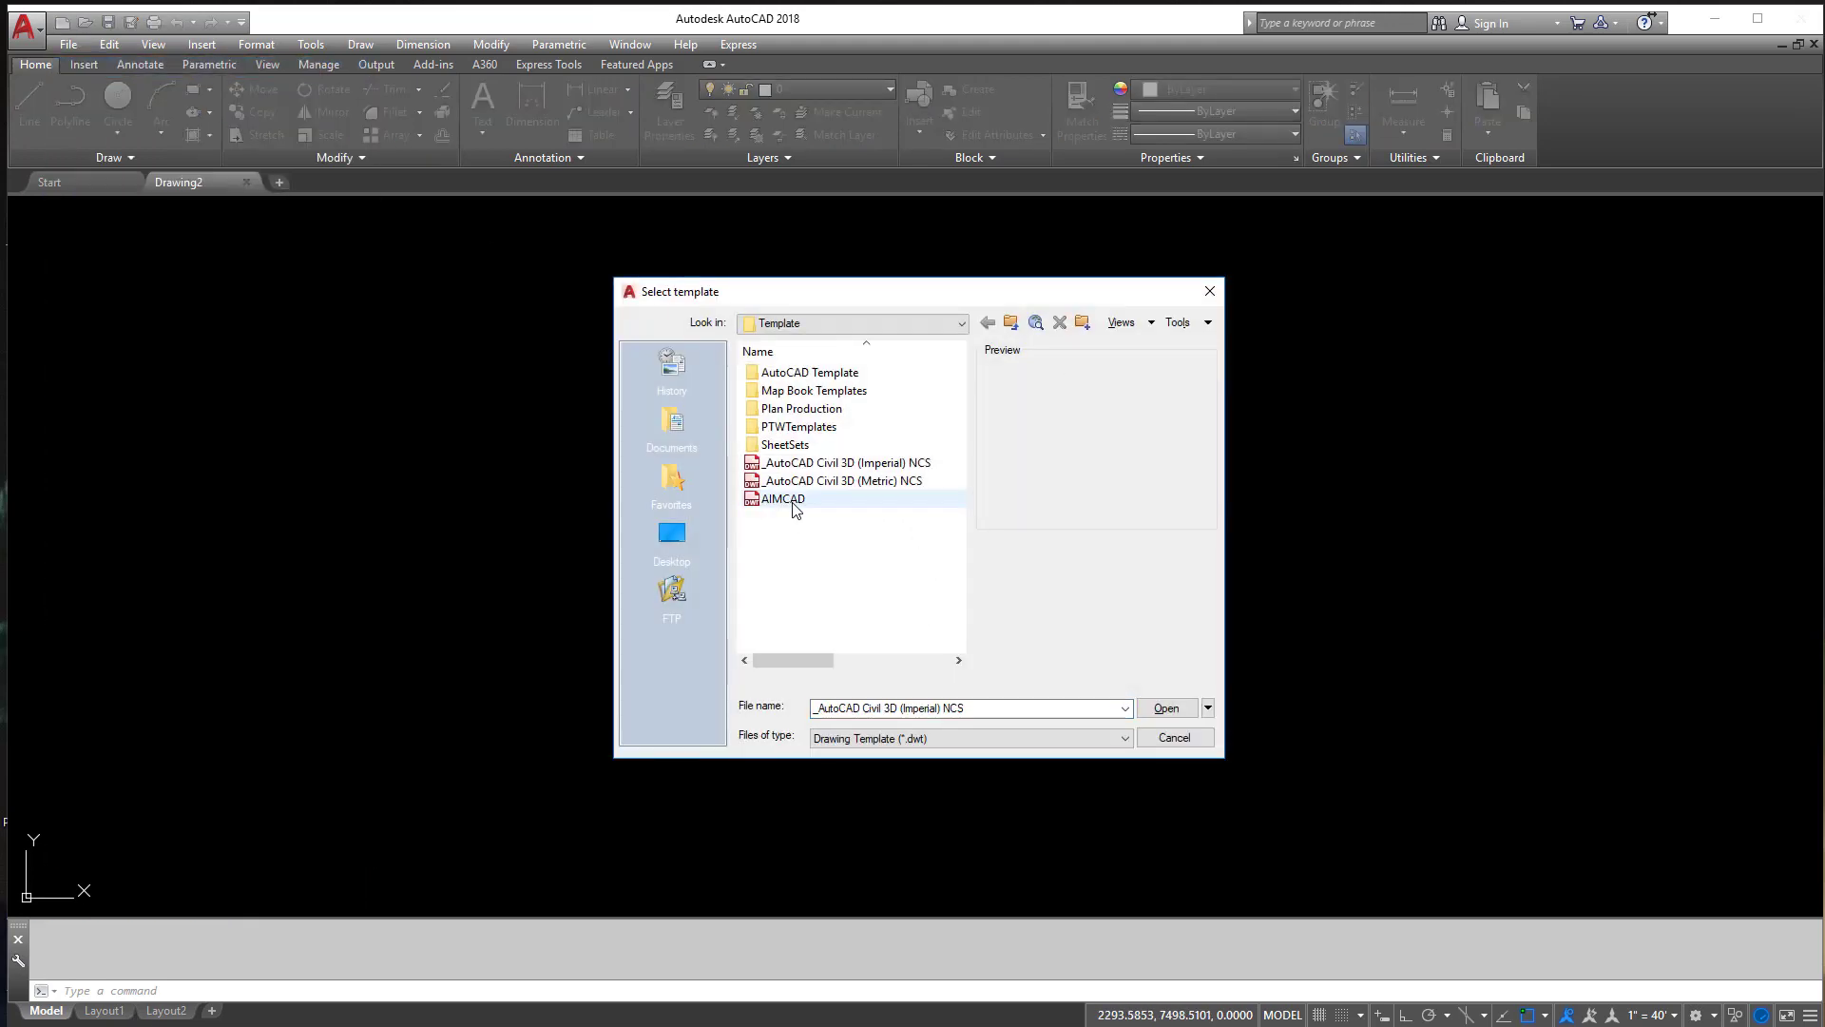
{"action": "double_click", "coordinate": [787, 500]}
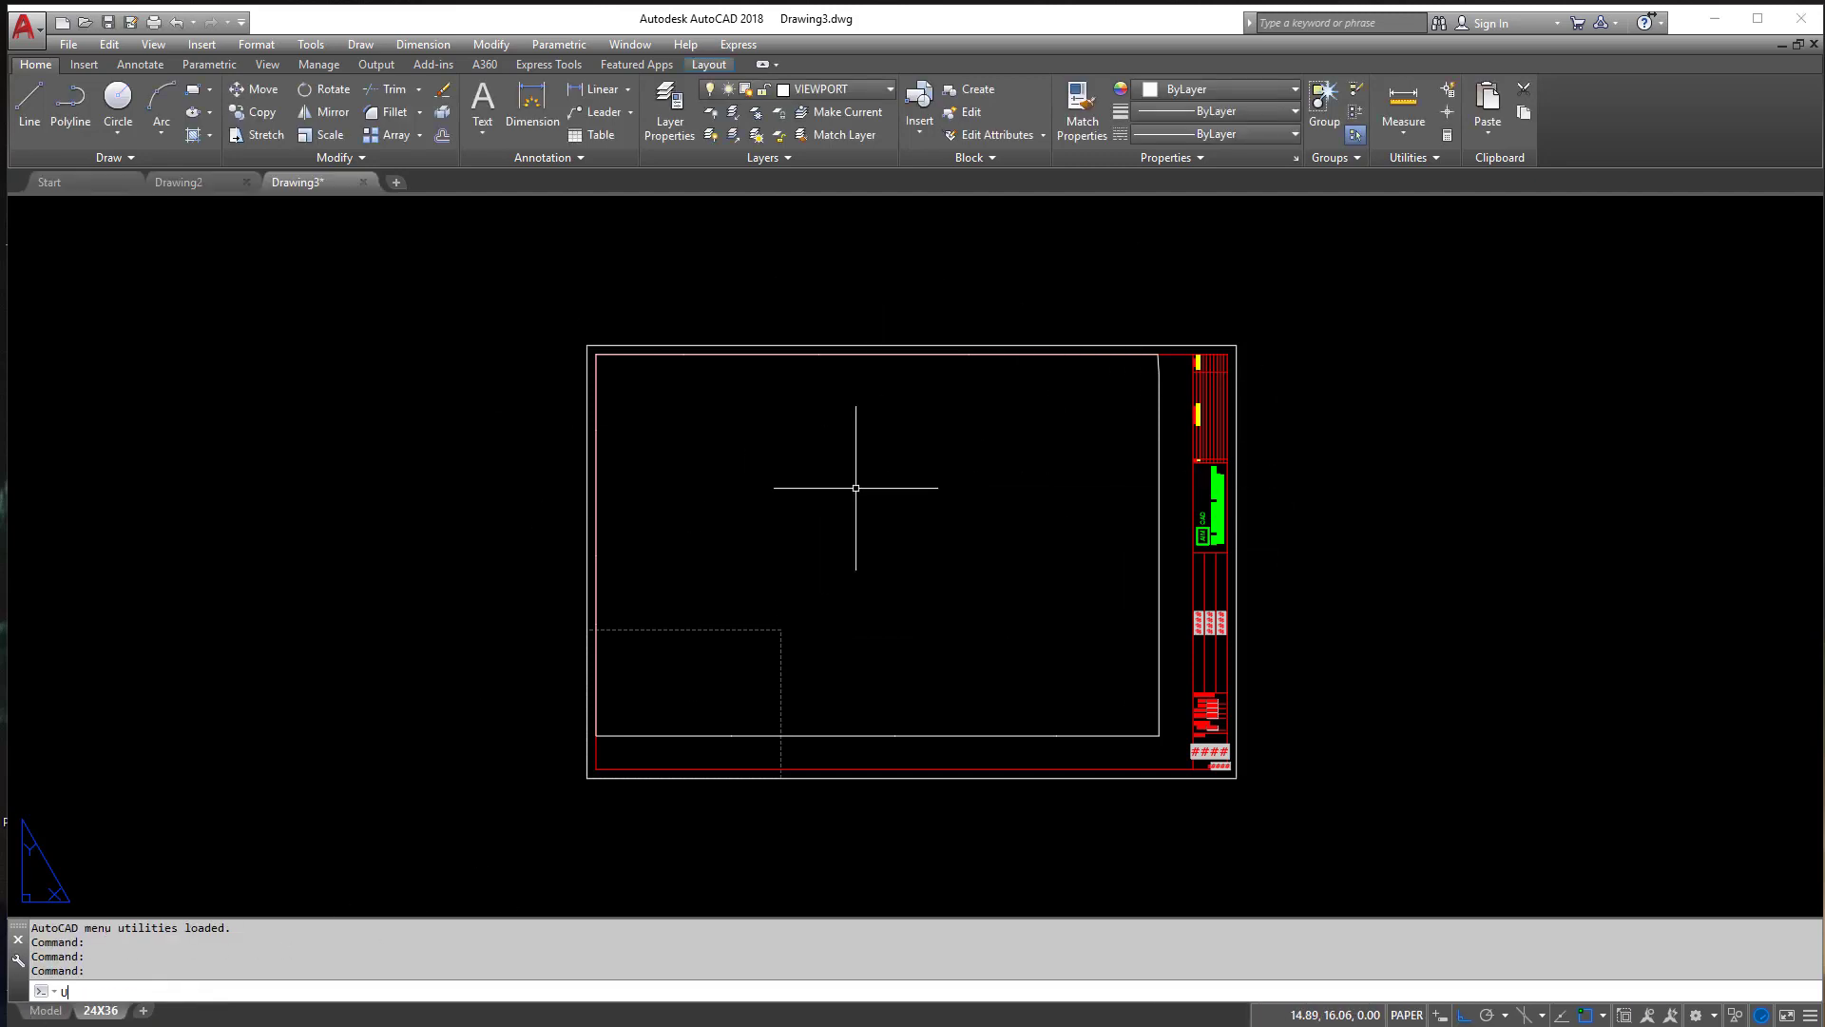
Step: Check the new drawing's units, keeping them unchanged, and review the layer list
{"action": "type", "text": "S"}
{"action": "key", "text": "Return"}
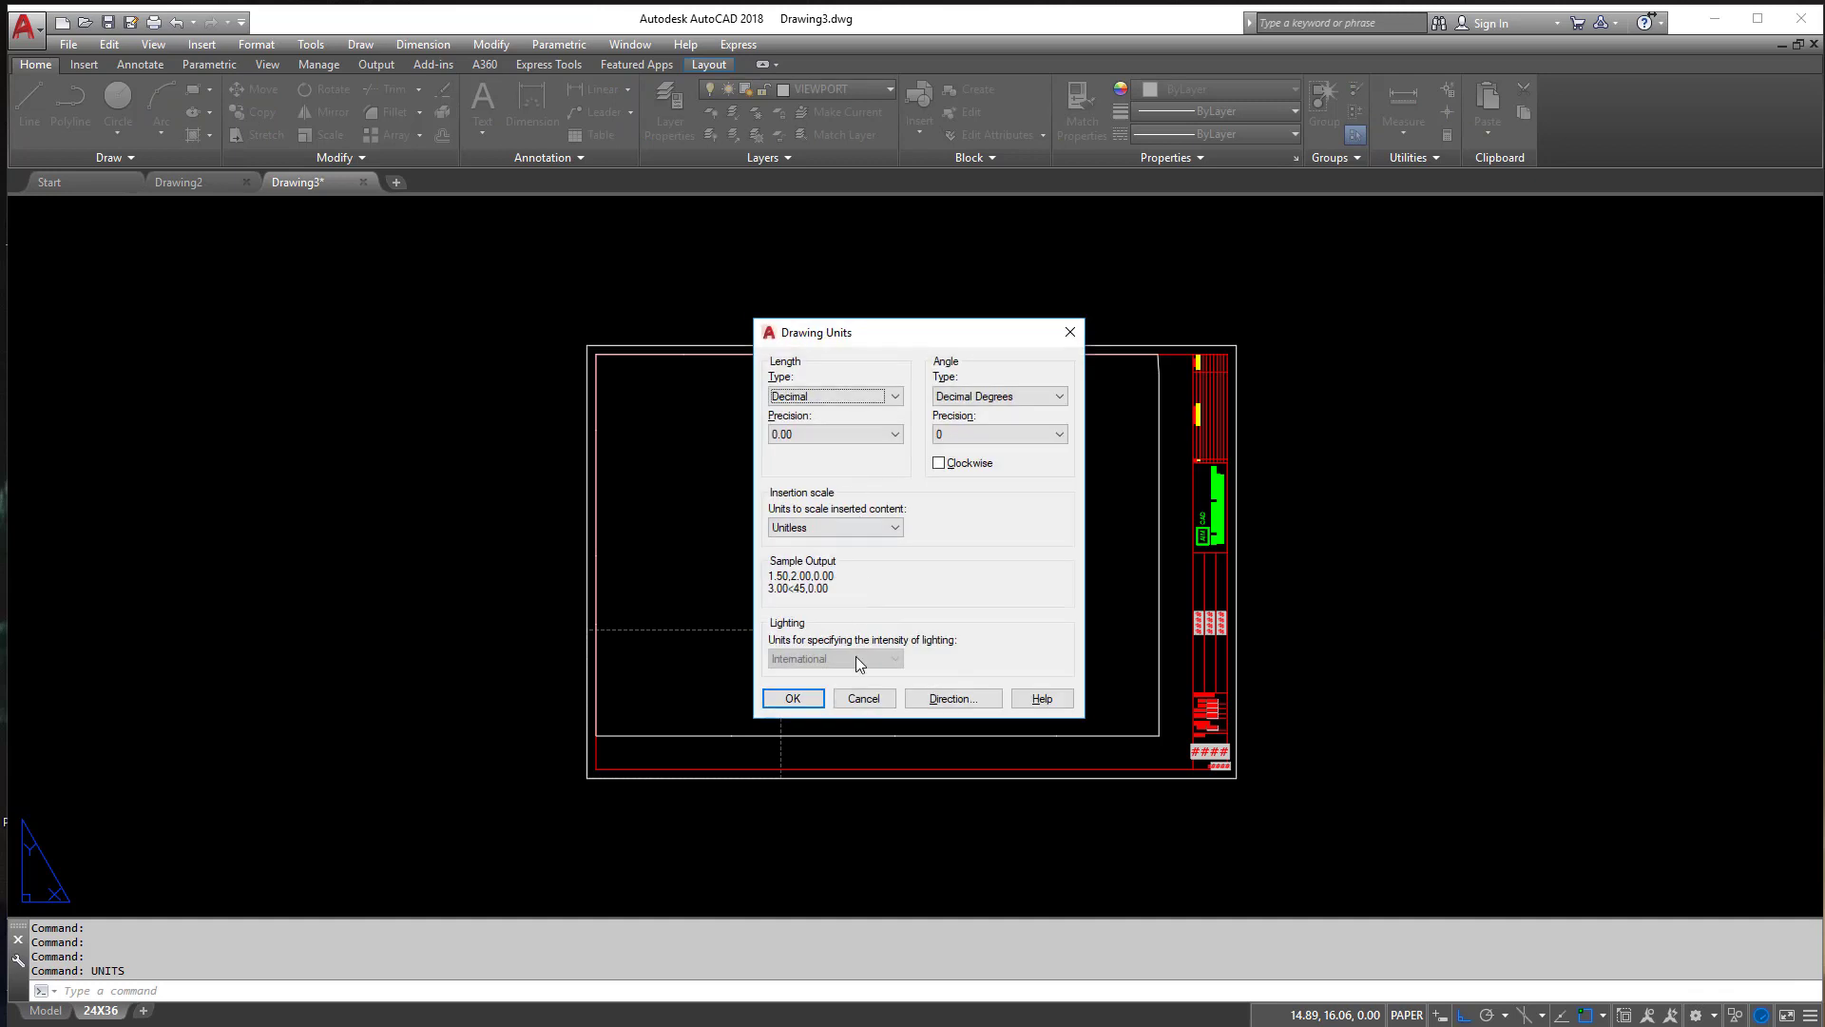
{"action": "left_click", "coordinate": [814, 699]}
{"action": "left_click", "coordinate": [865, 85]}
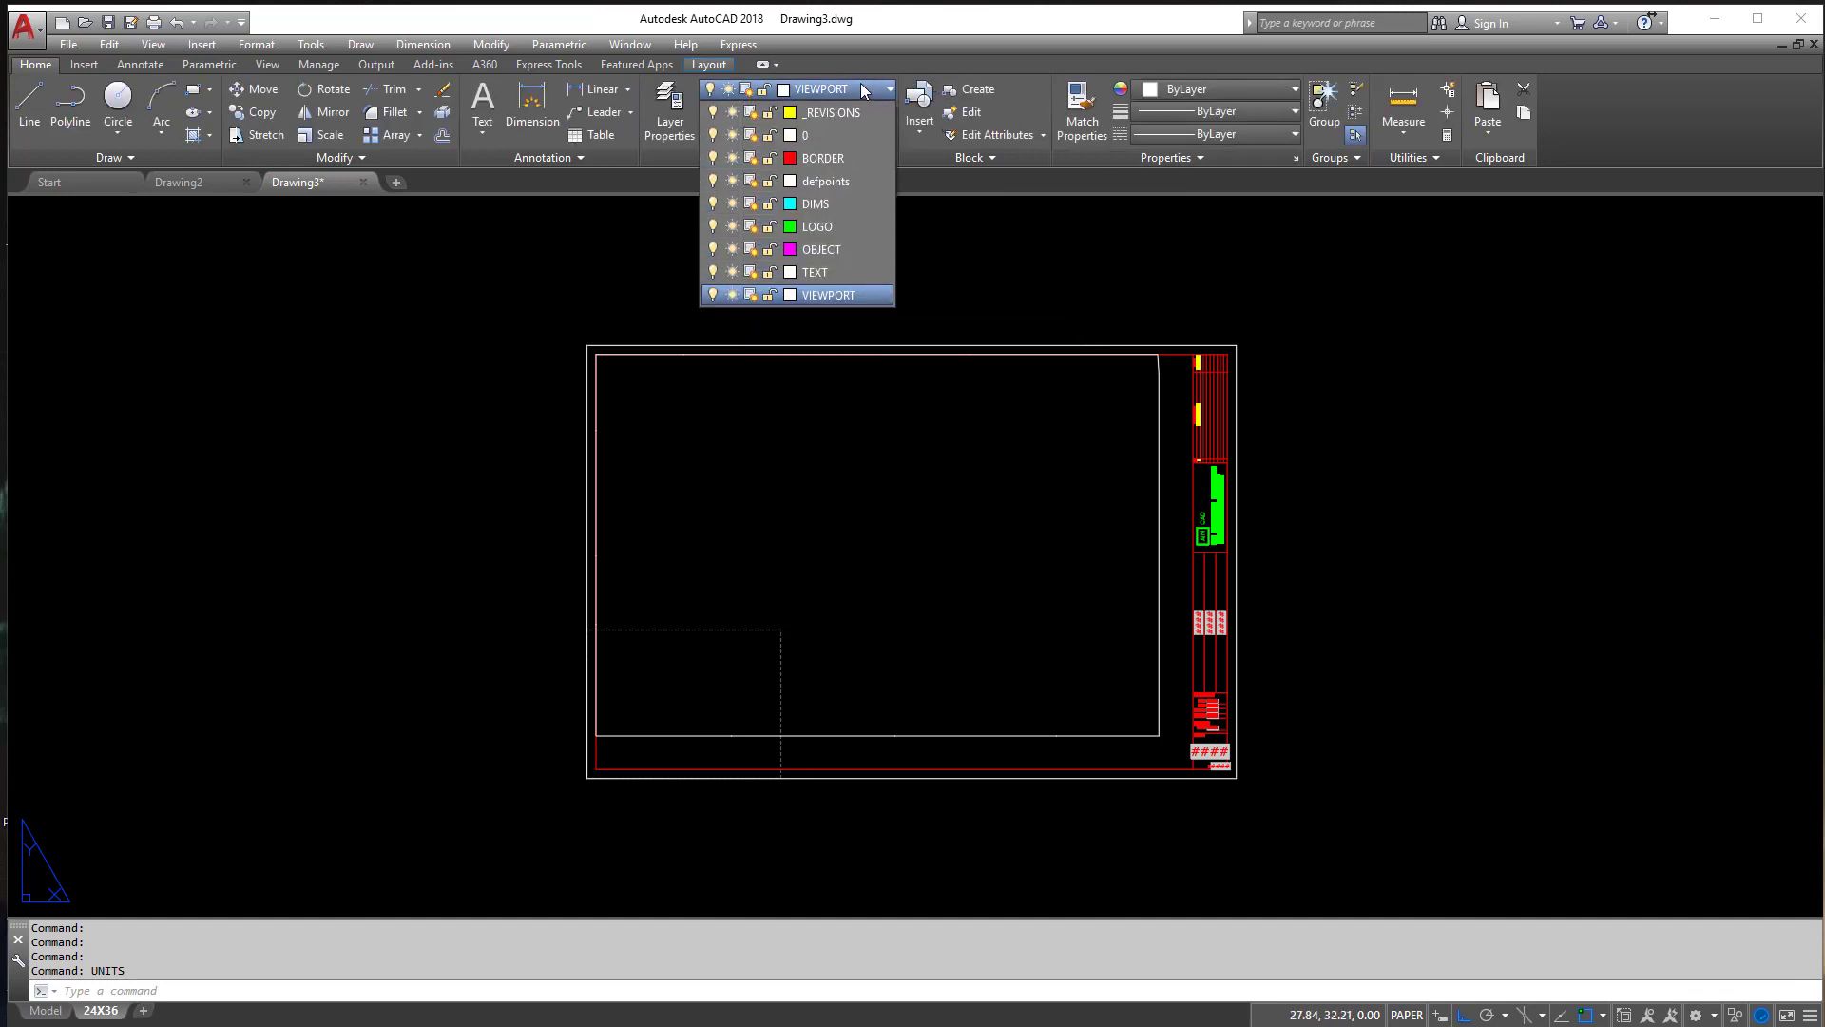
{"action": "left_click", "coordinate": [1155, 254]}
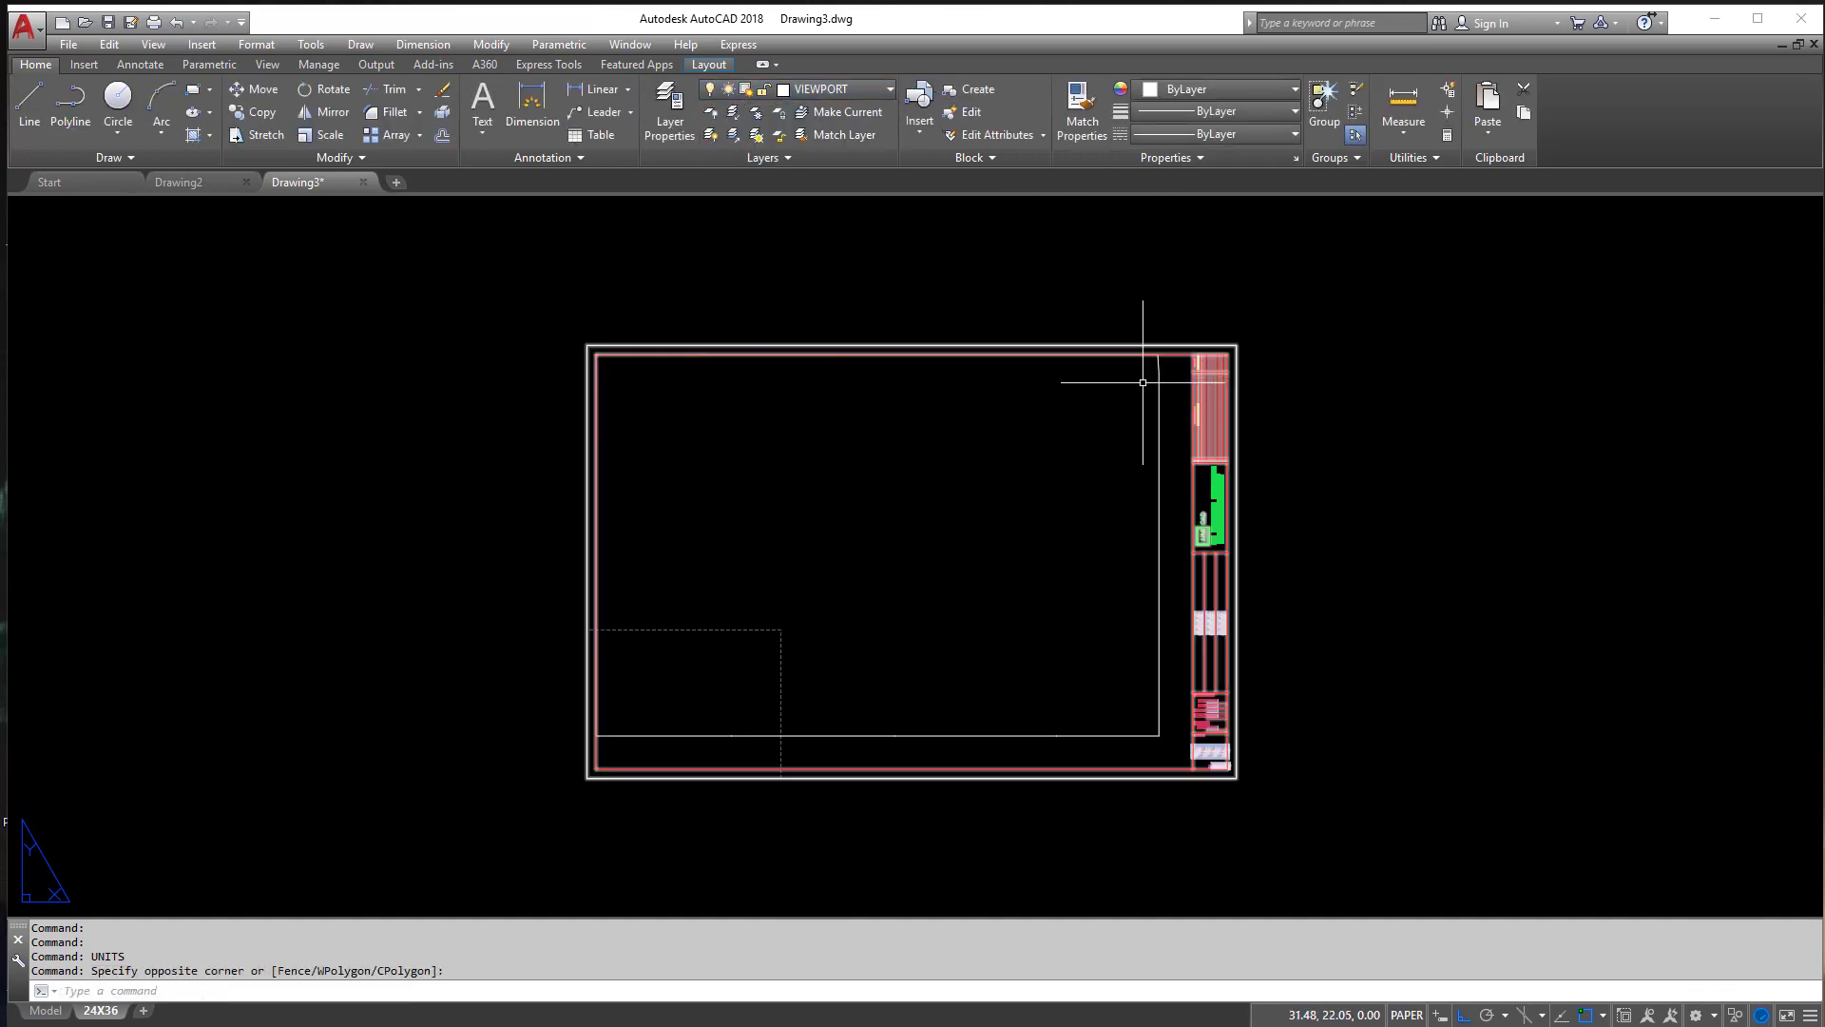
{"action": "key", "text": "Escape"}
{"action": "key", "text": "Escape"}
Step: Switch to model space and start the INSERT command for block insertion
{"action": "left_click", "coordinate": [46, 1009]}
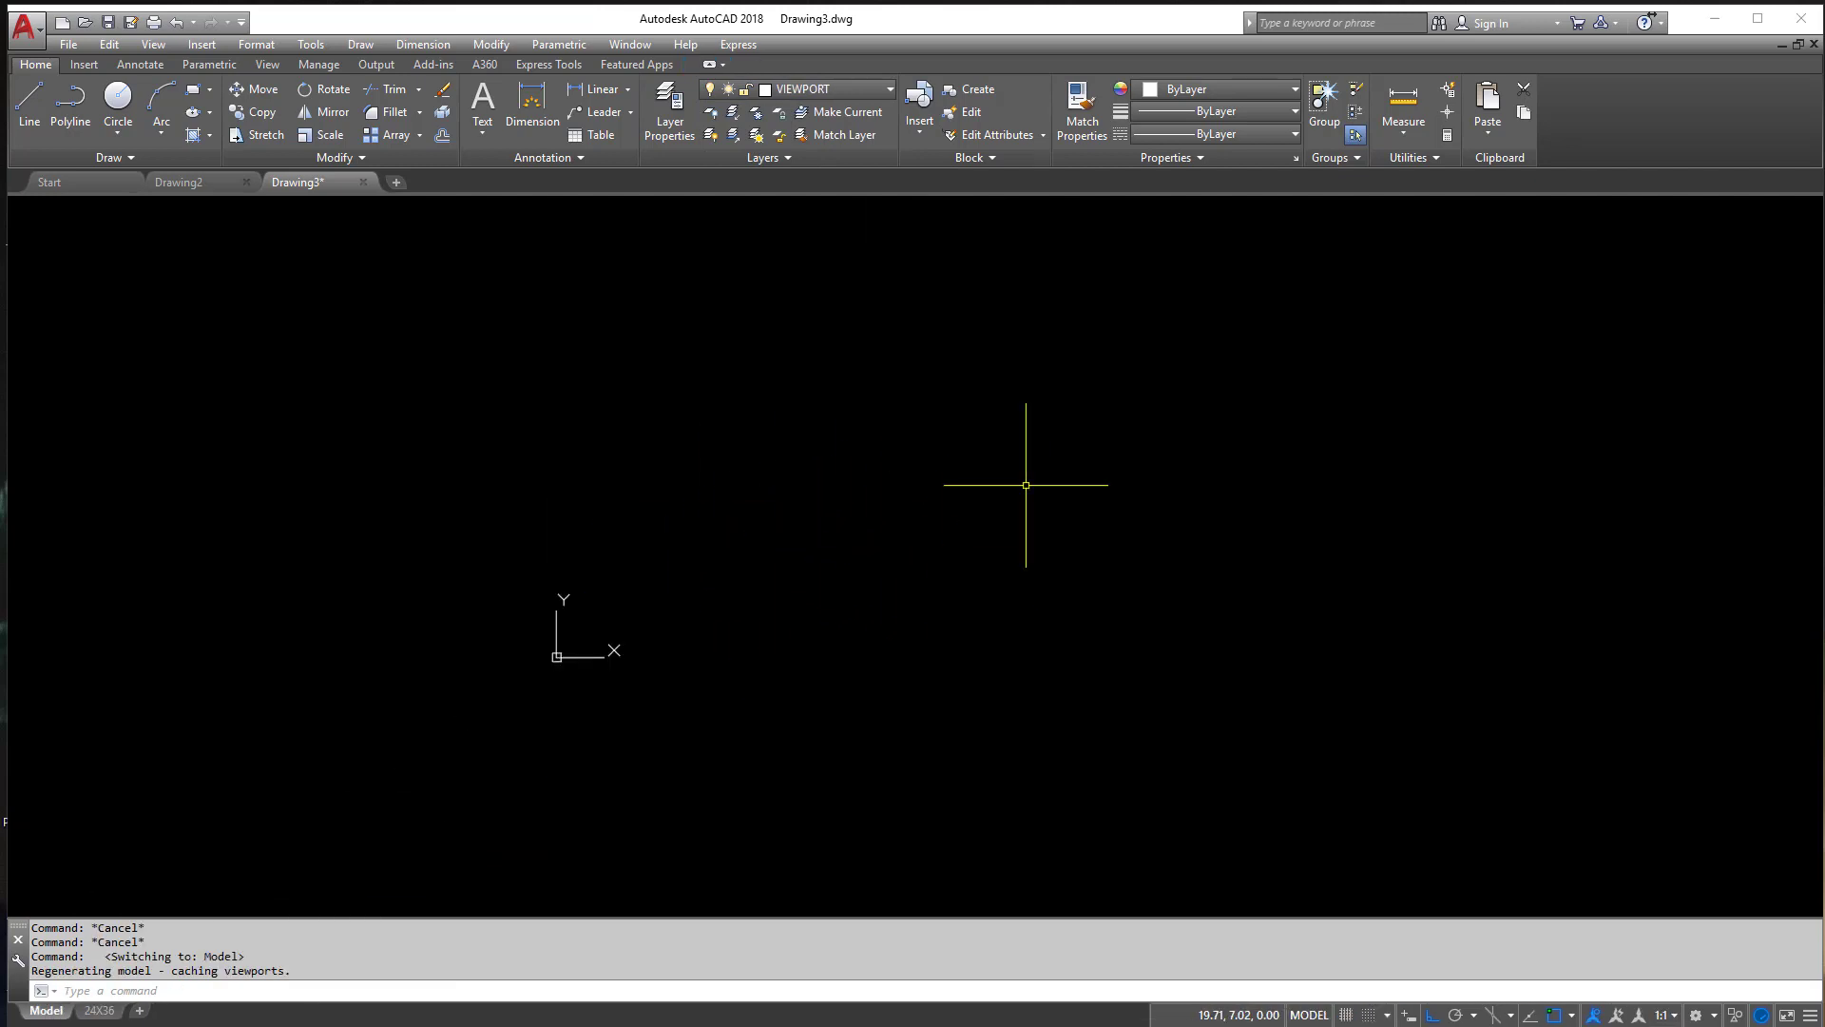
{"action": "scroll", "coordinate": [828, 529], "scroll_direction": "up", "scroll_amount": 2}
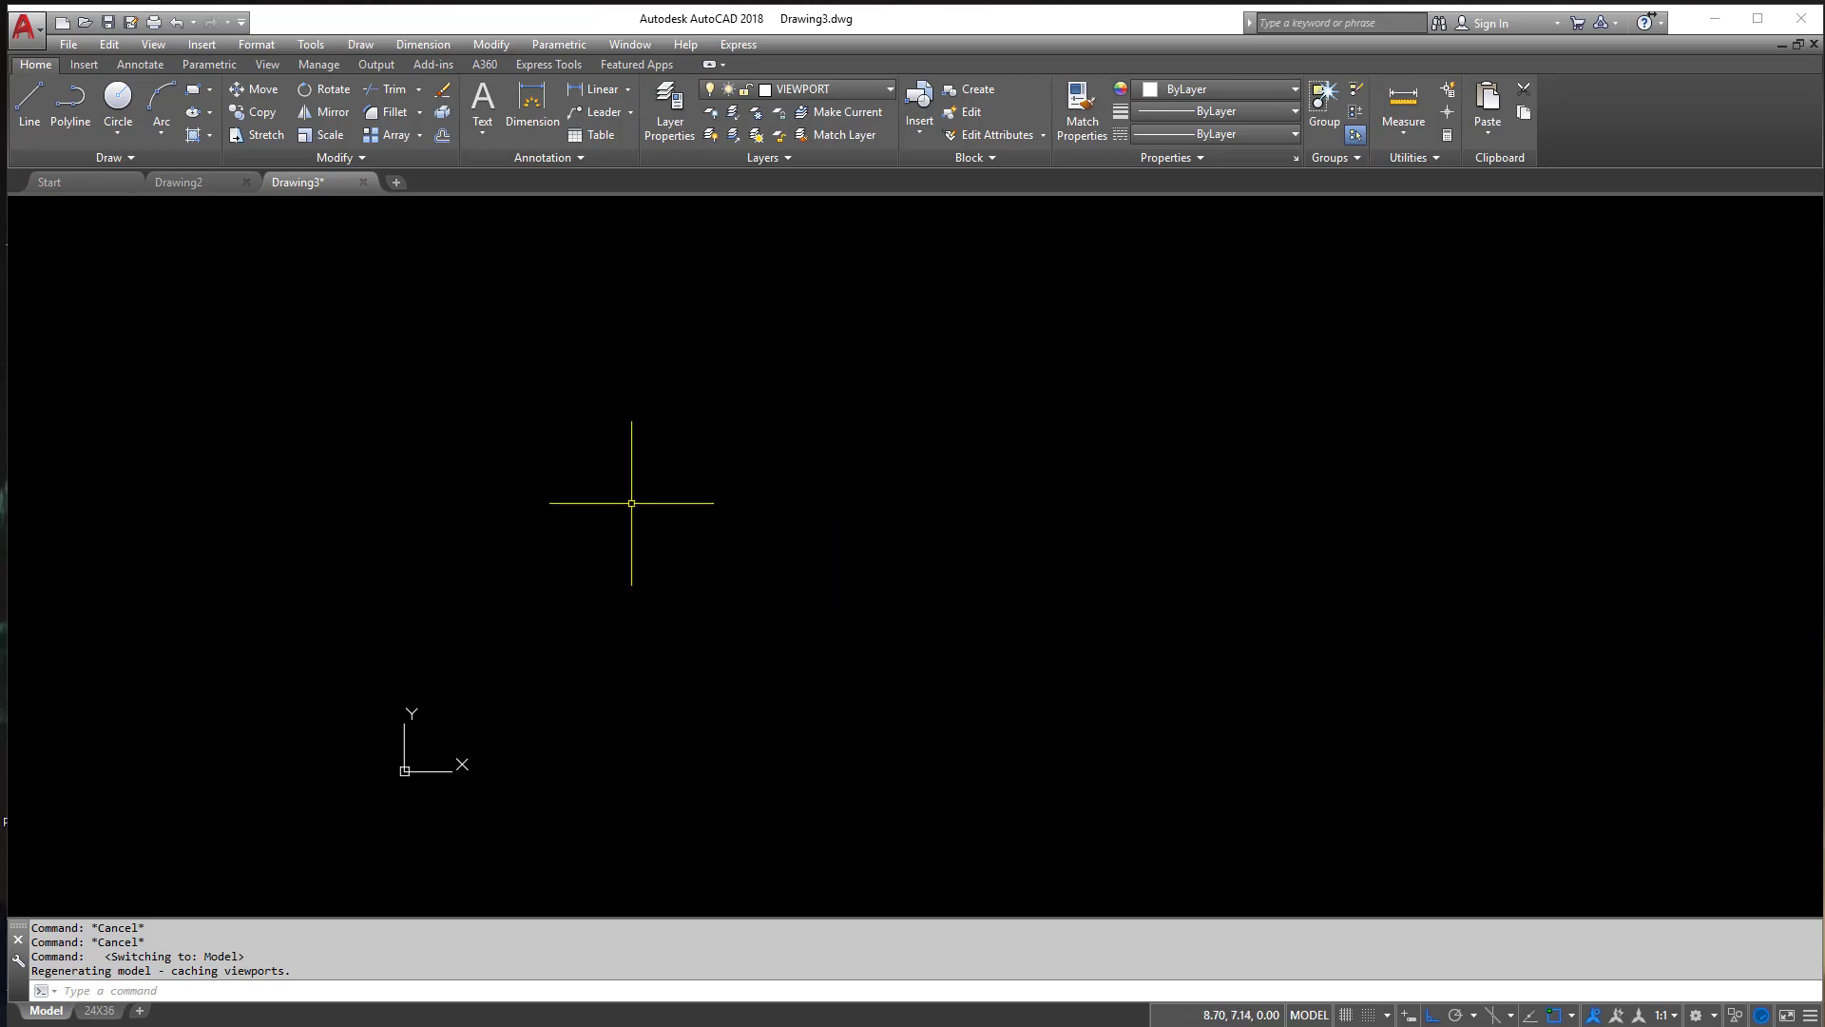
{"action": "key", "text": "Escape"}
{"action": "key", "text": "Escape"}
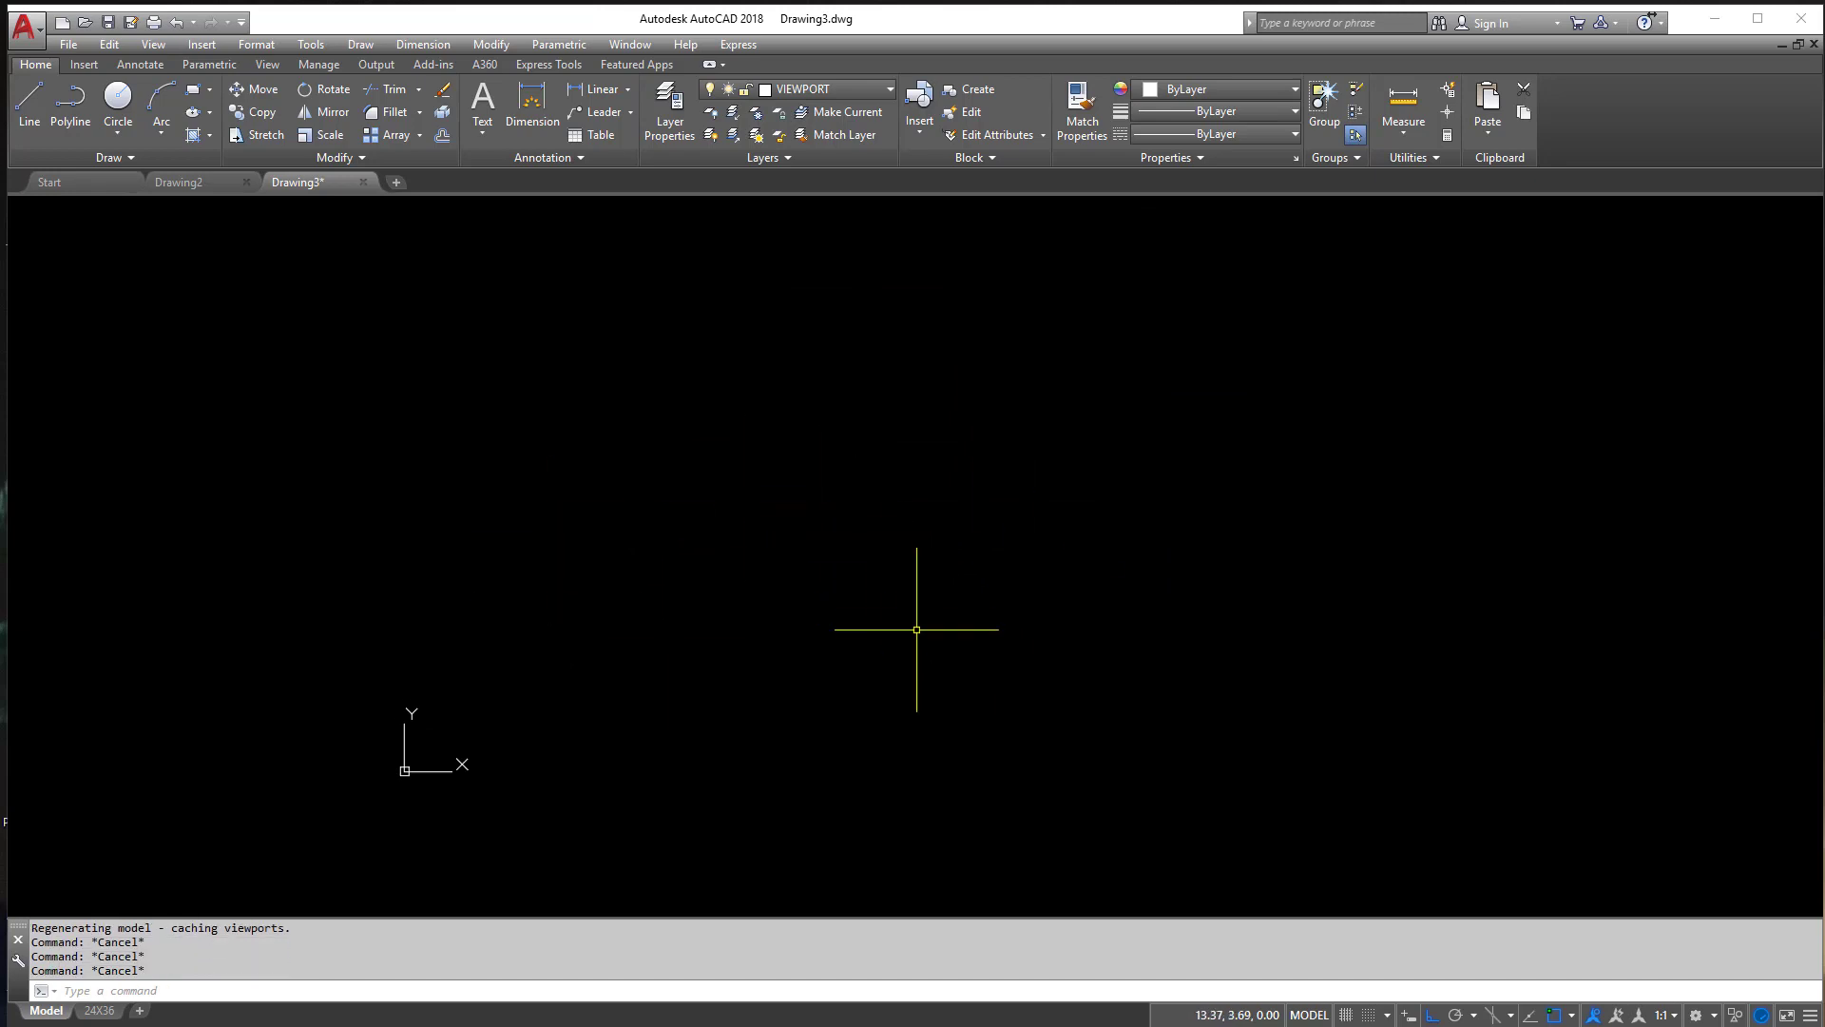
{"action": "type", "text": "c"}
{"action": "key", "text": "Return"}
{"action": "key", "text": "Escape"}
{"action": "key", "text": "Escape"}
{"action": "key", "text": "Escape"}
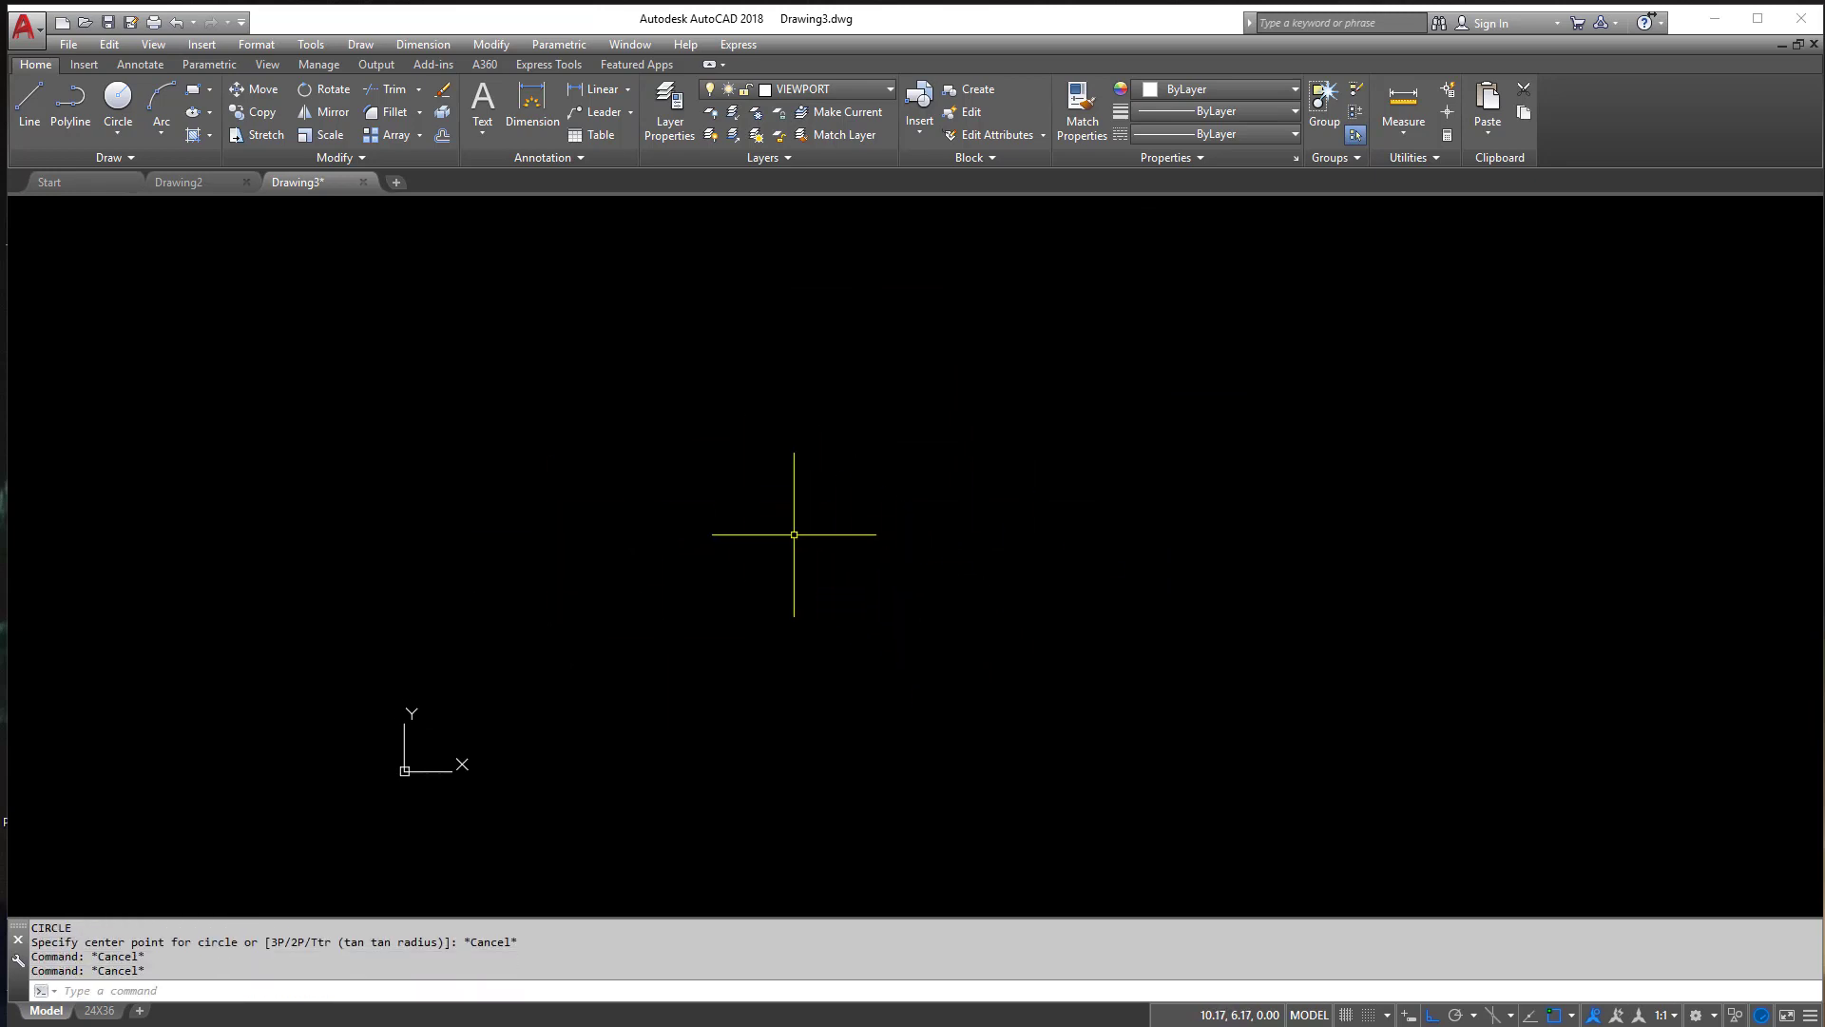
{"action": "type", "text": "I"}
{"action": "key", "text": "Return"}
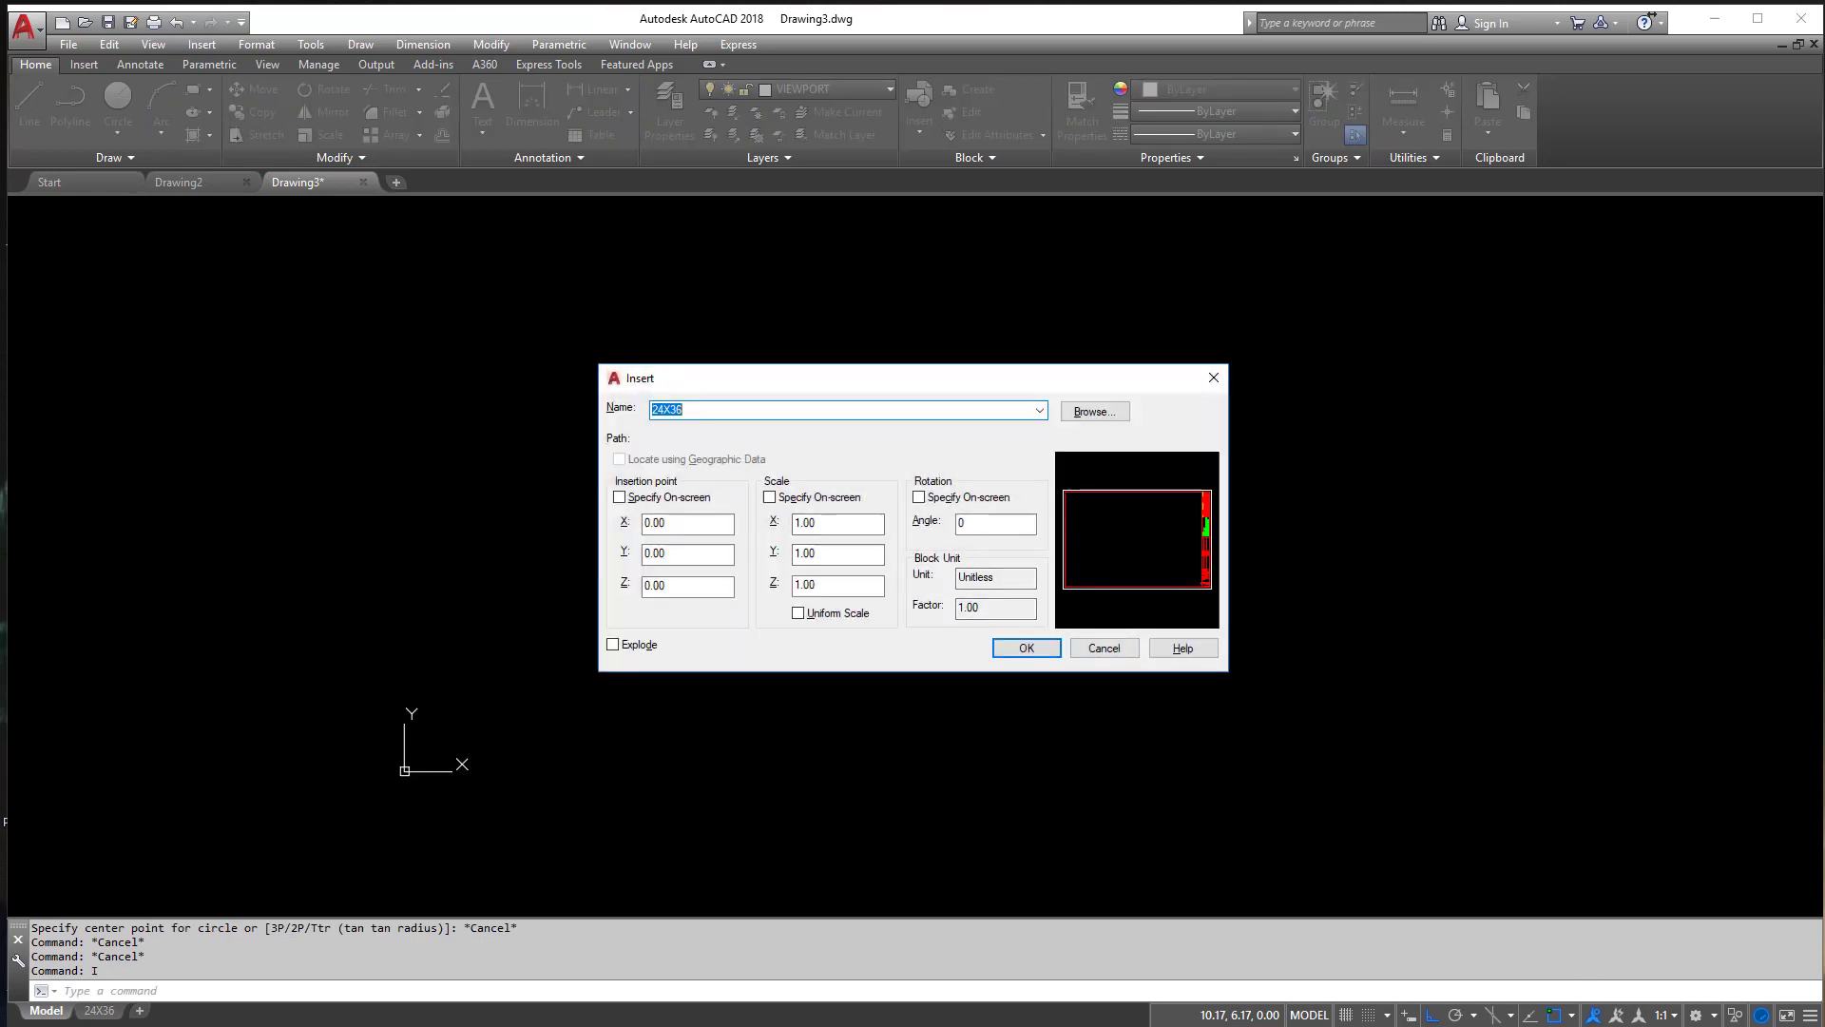
Step: Insert MyHouse.dwg as a block at 0,0,0 and zoom to view the plan
{"action": "key", "text": "alt+b"}
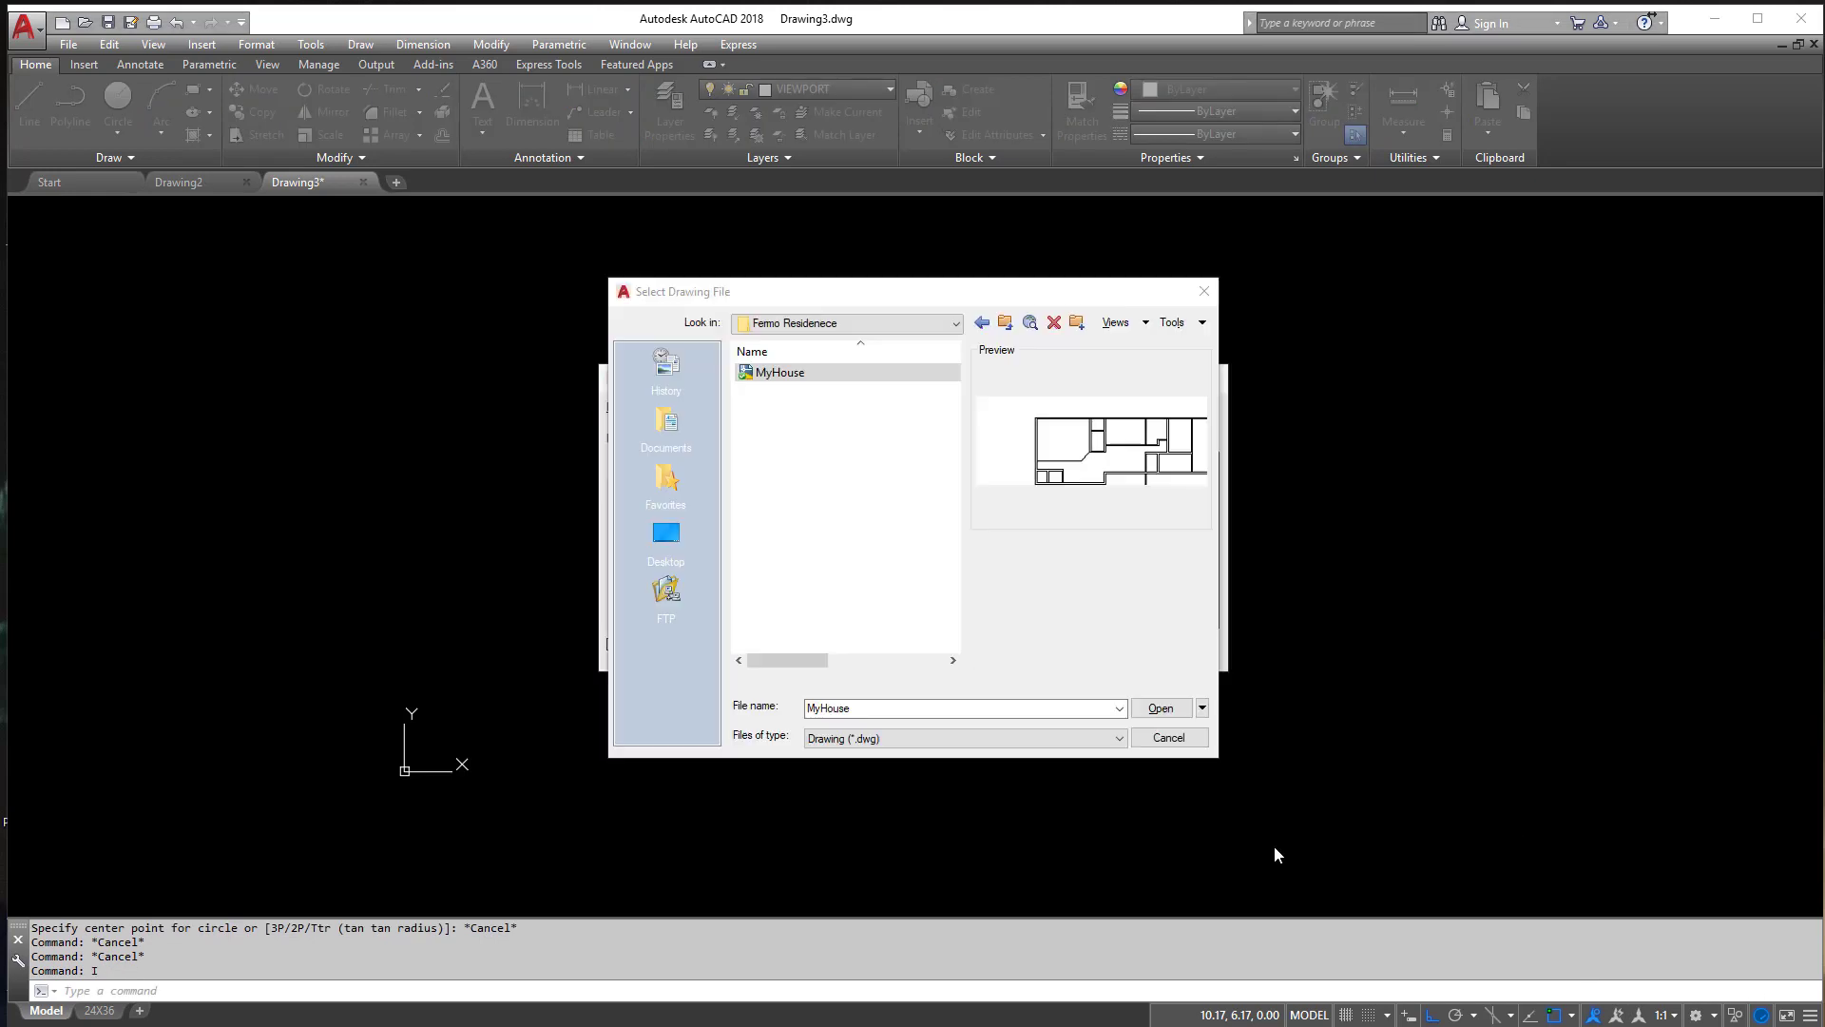
{"action": "double_click", "coordinate": [787, 374]}
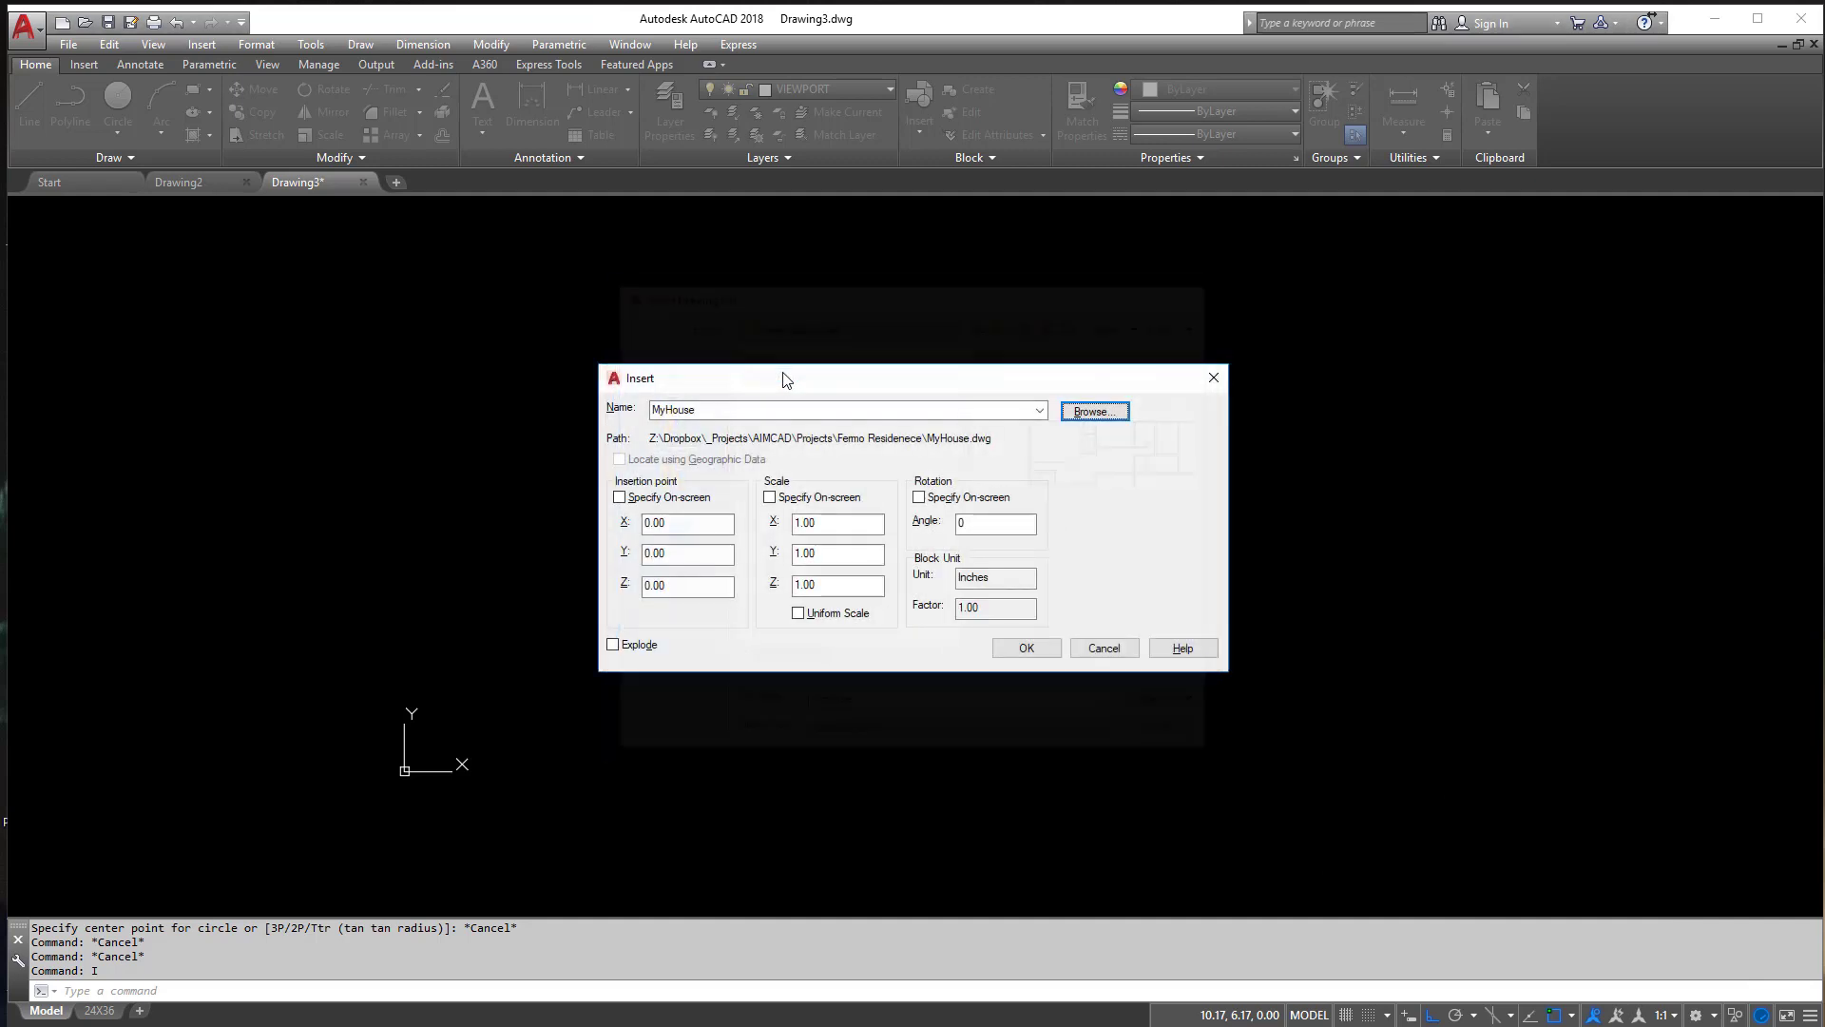
{"action": "left_click", "coordinate": [1043, 652]}
{"action": "left_click", "coordinate": [867, 649]}
{"action": "scroll", "coordinate": [876, 611], "scroll_direction": "down", "scroll_amount": 10}
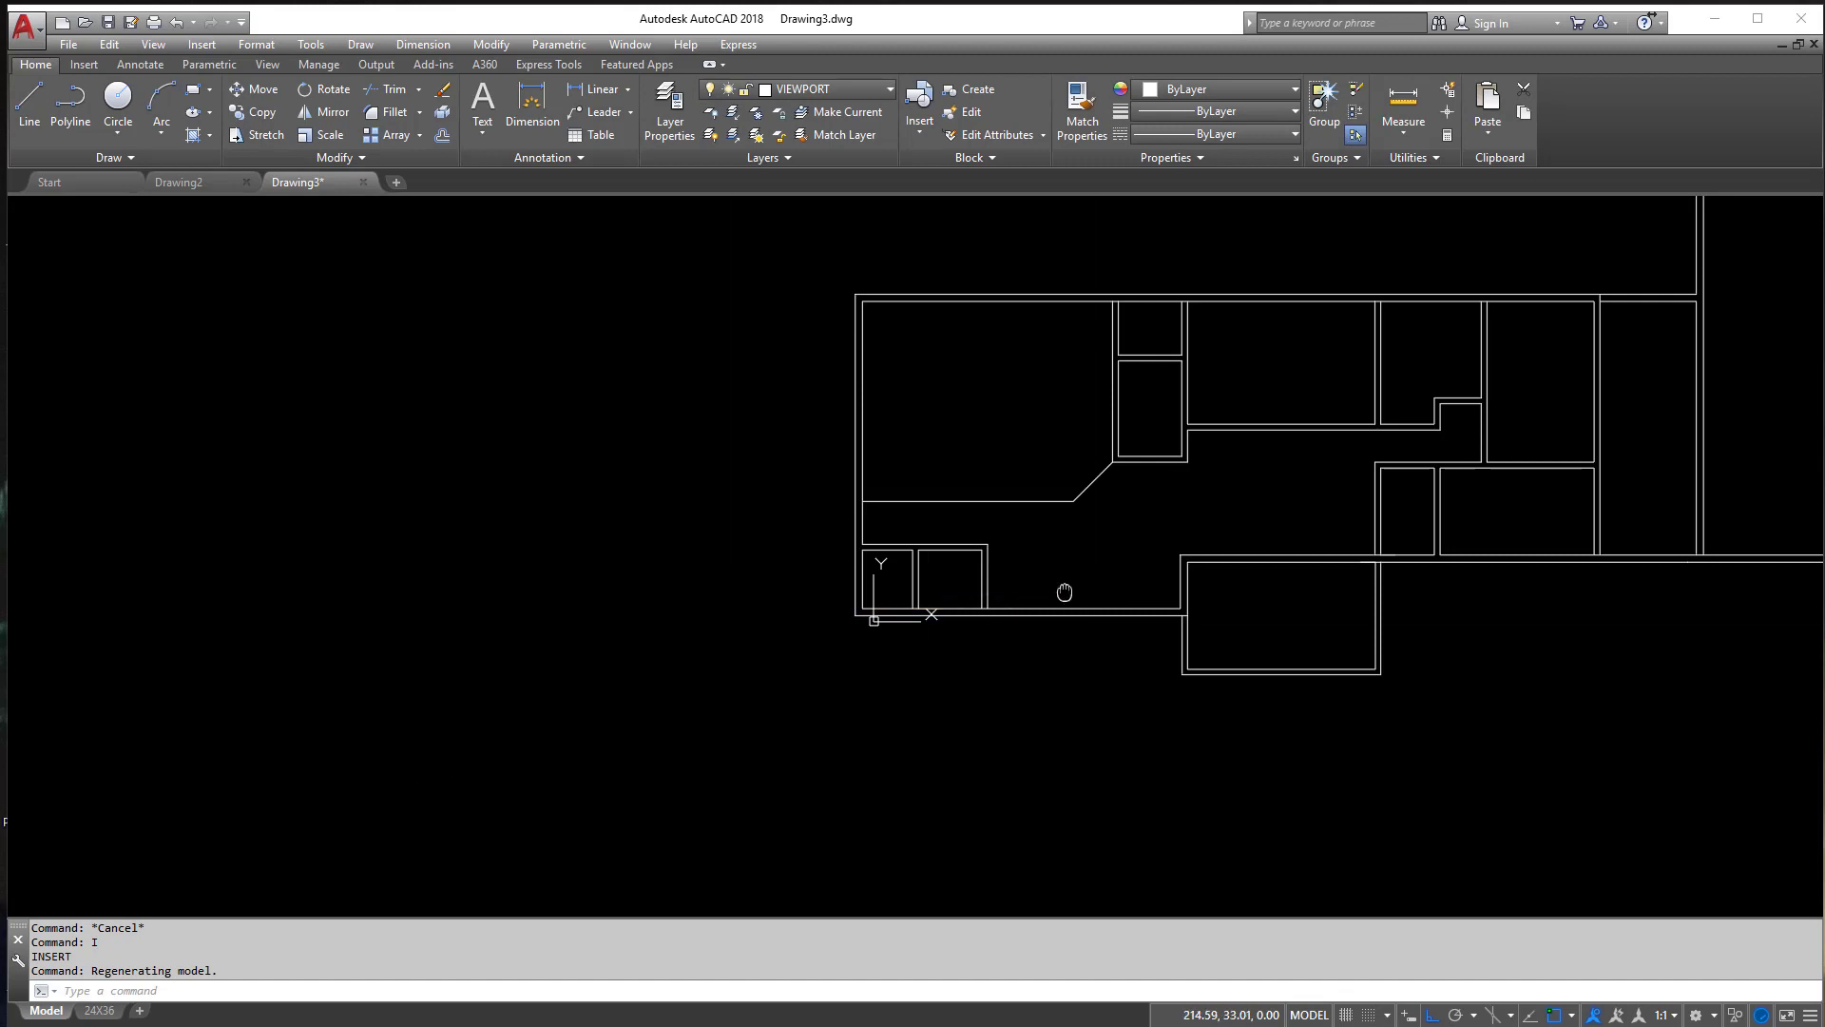
{"action": "scroll", "coordinate": [1120, 512], "scroll_direction": "up", "scroll_amount": 4}
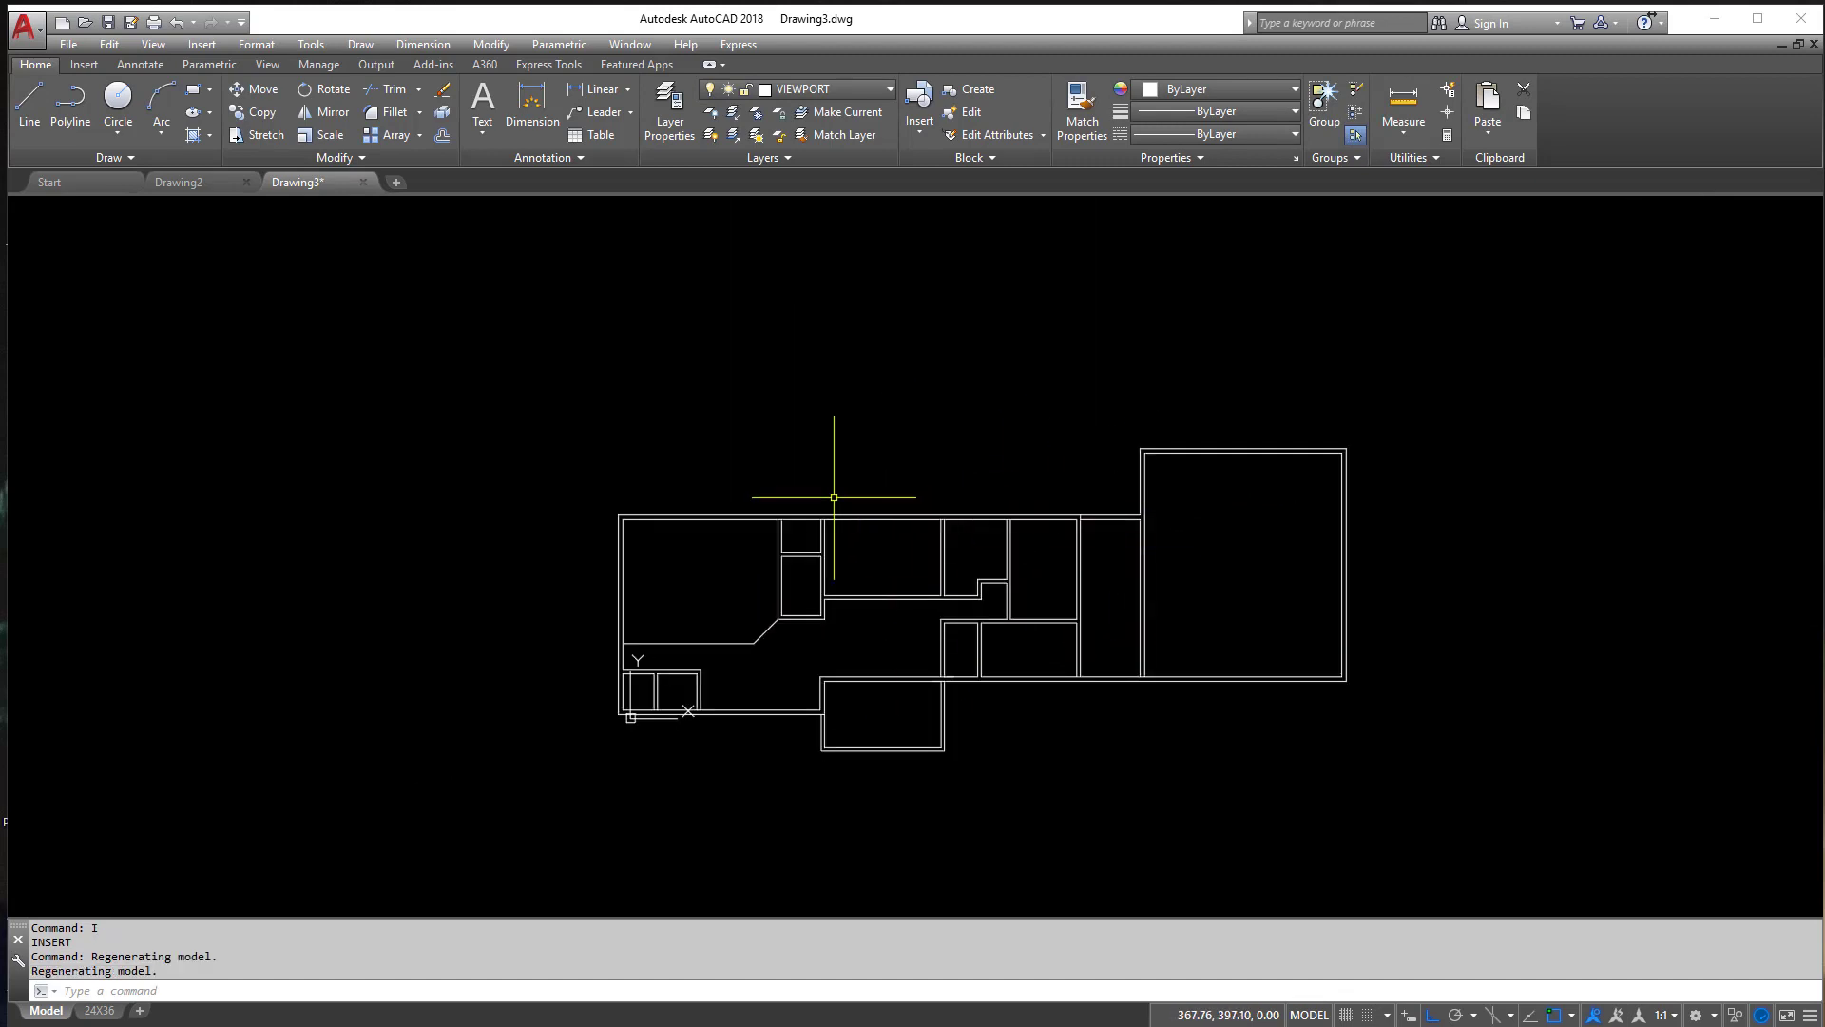
Step: Go to the 24X36 layout and activate its viewport
{"action": "left_click", "coordinate": [101, 1011]}
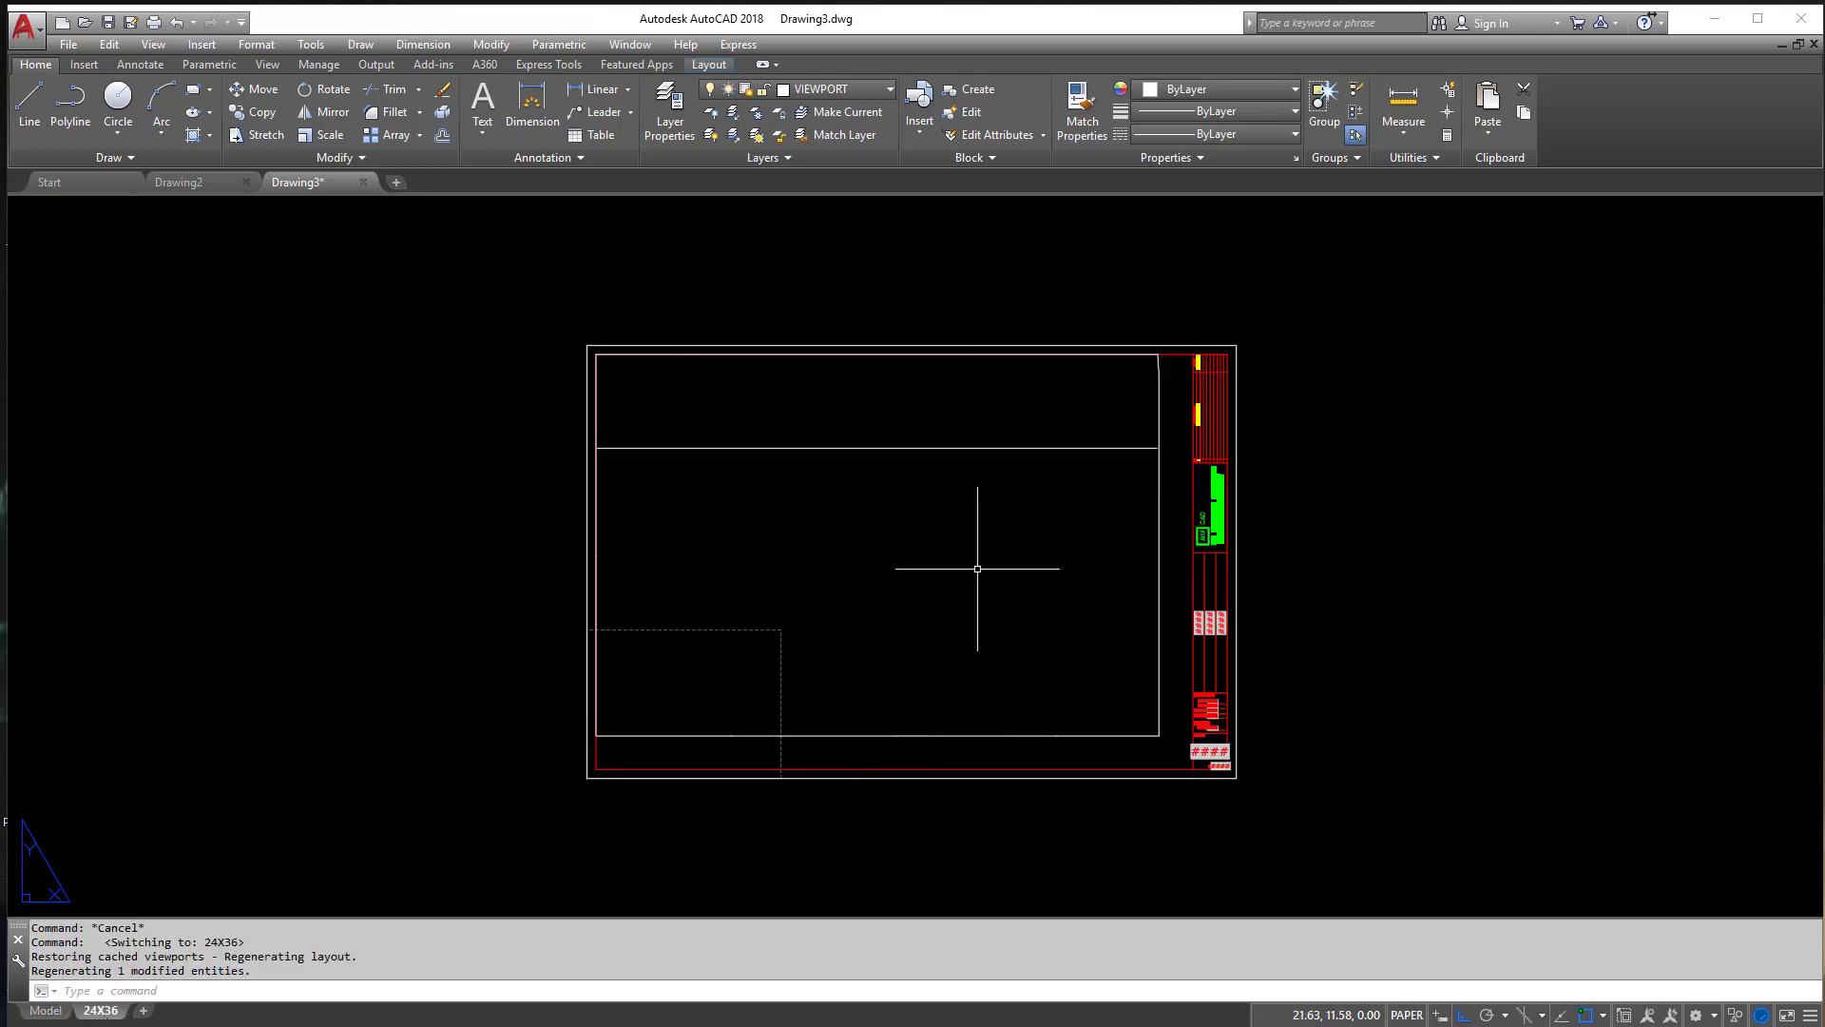
{"action": "double_click", "coordinate": [976, 564]}
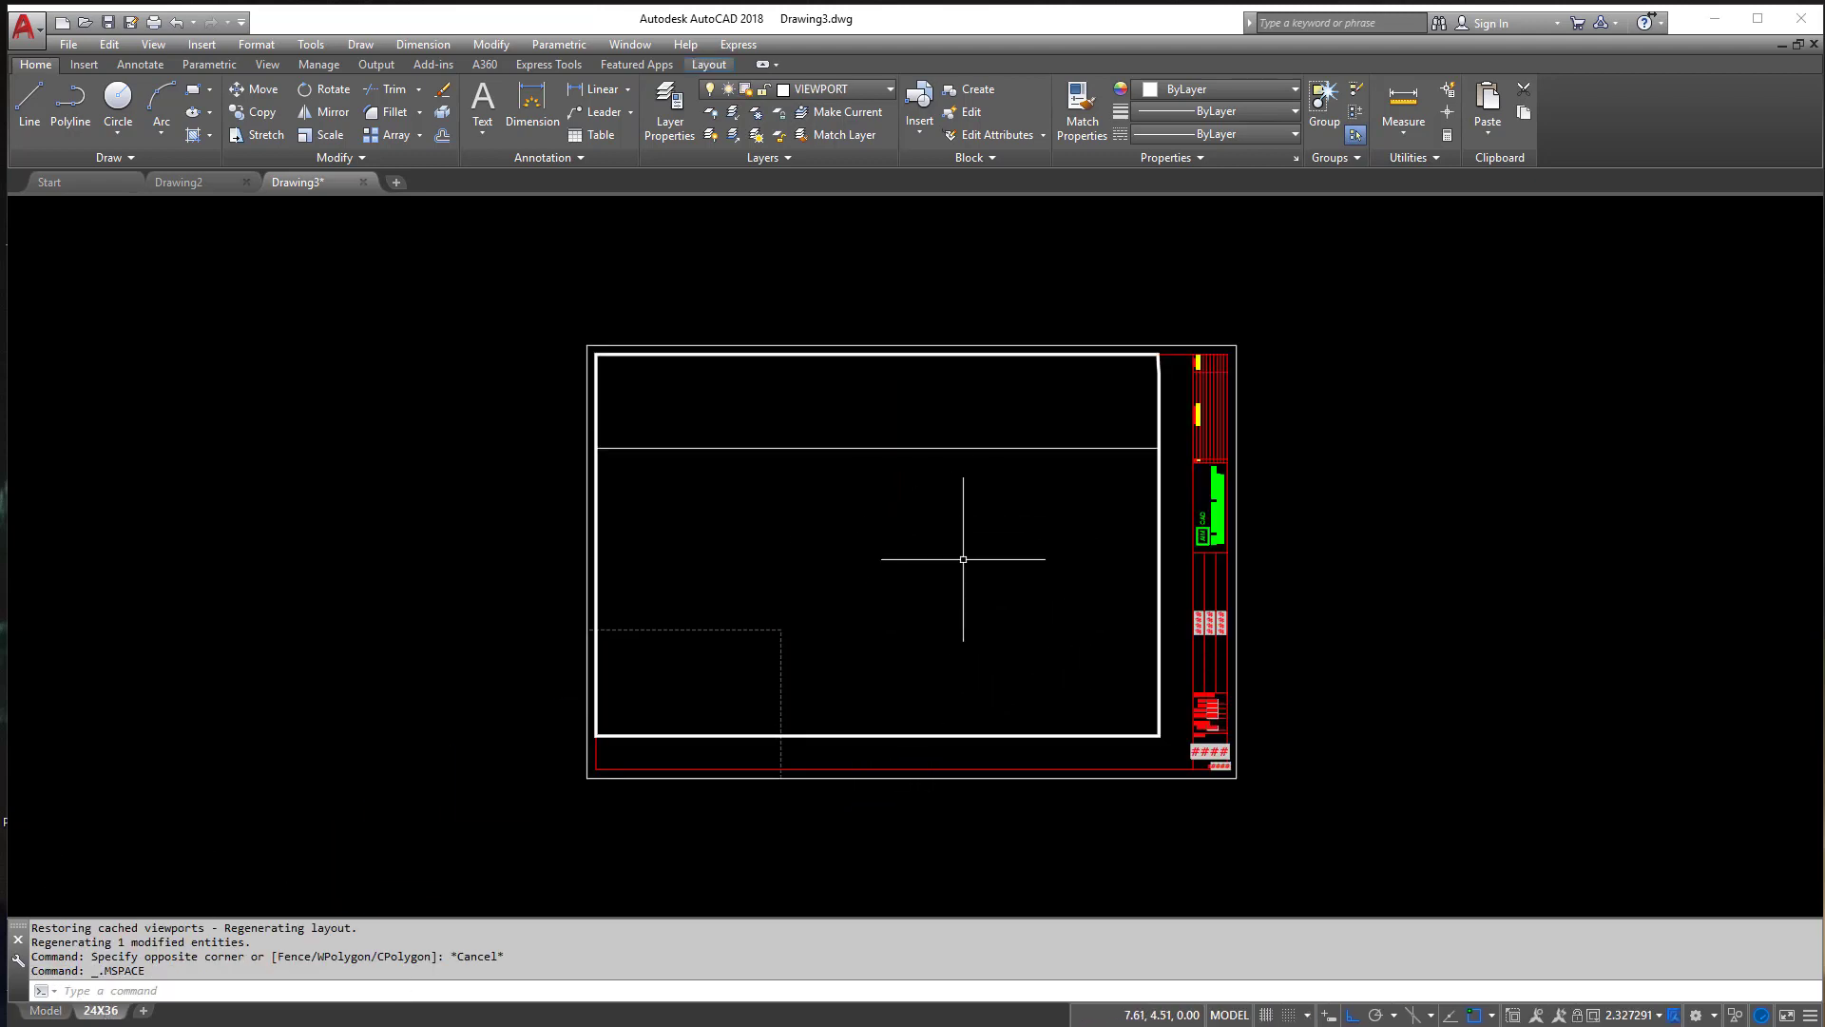
{"action": "double_click", "coordinate": [1177, 523]}
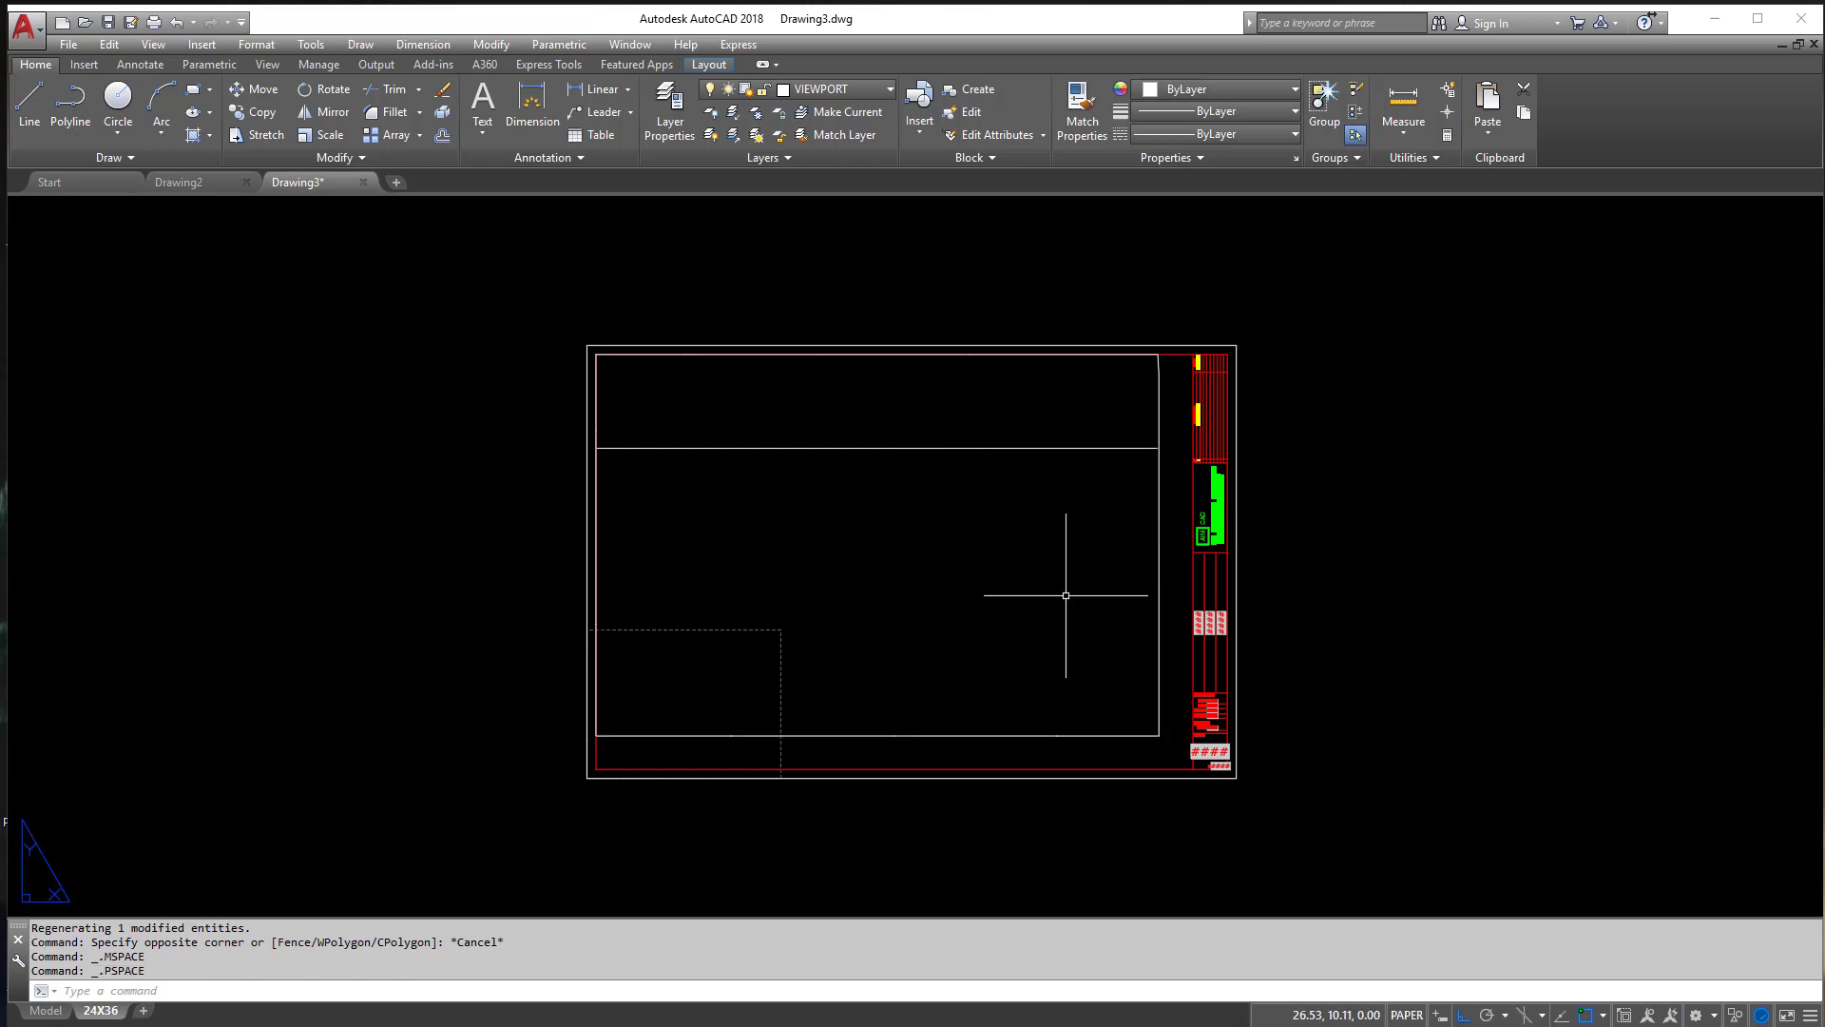
{"action": "left_click", "coordinate": [48, 1011]}
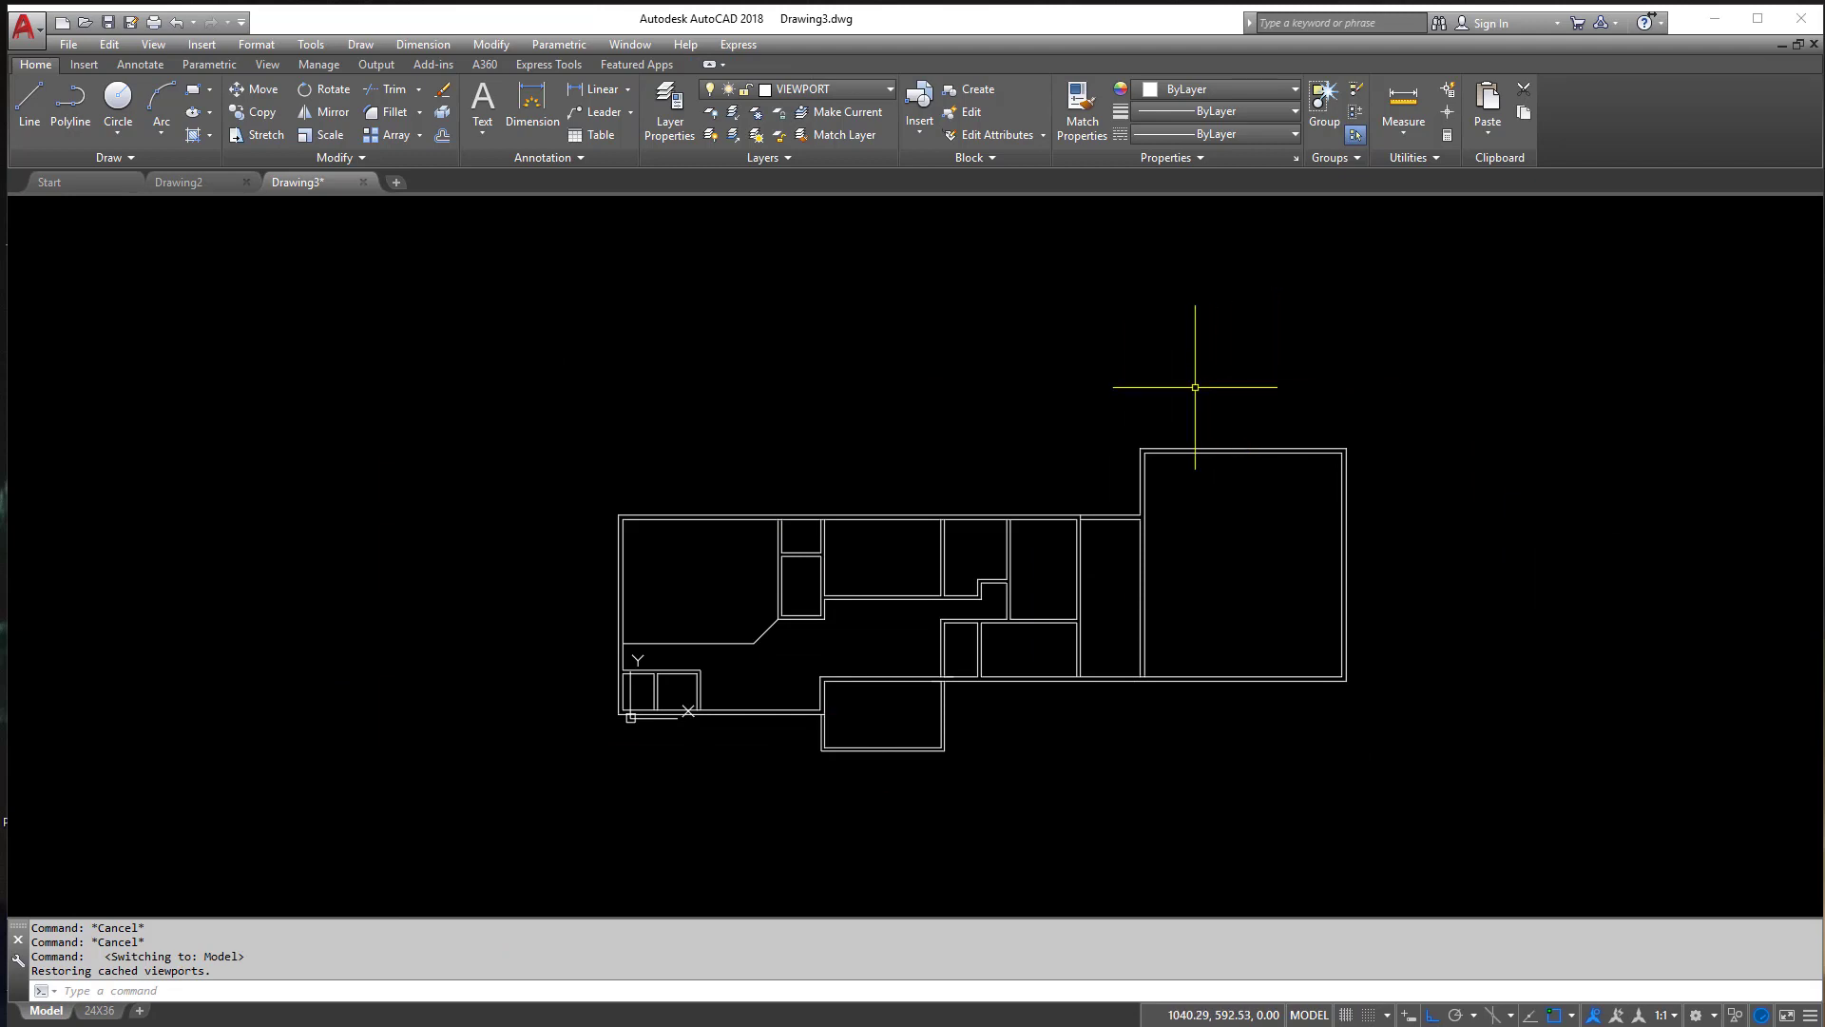
{"action": "left_click", "coordinate": [99, 1011]}
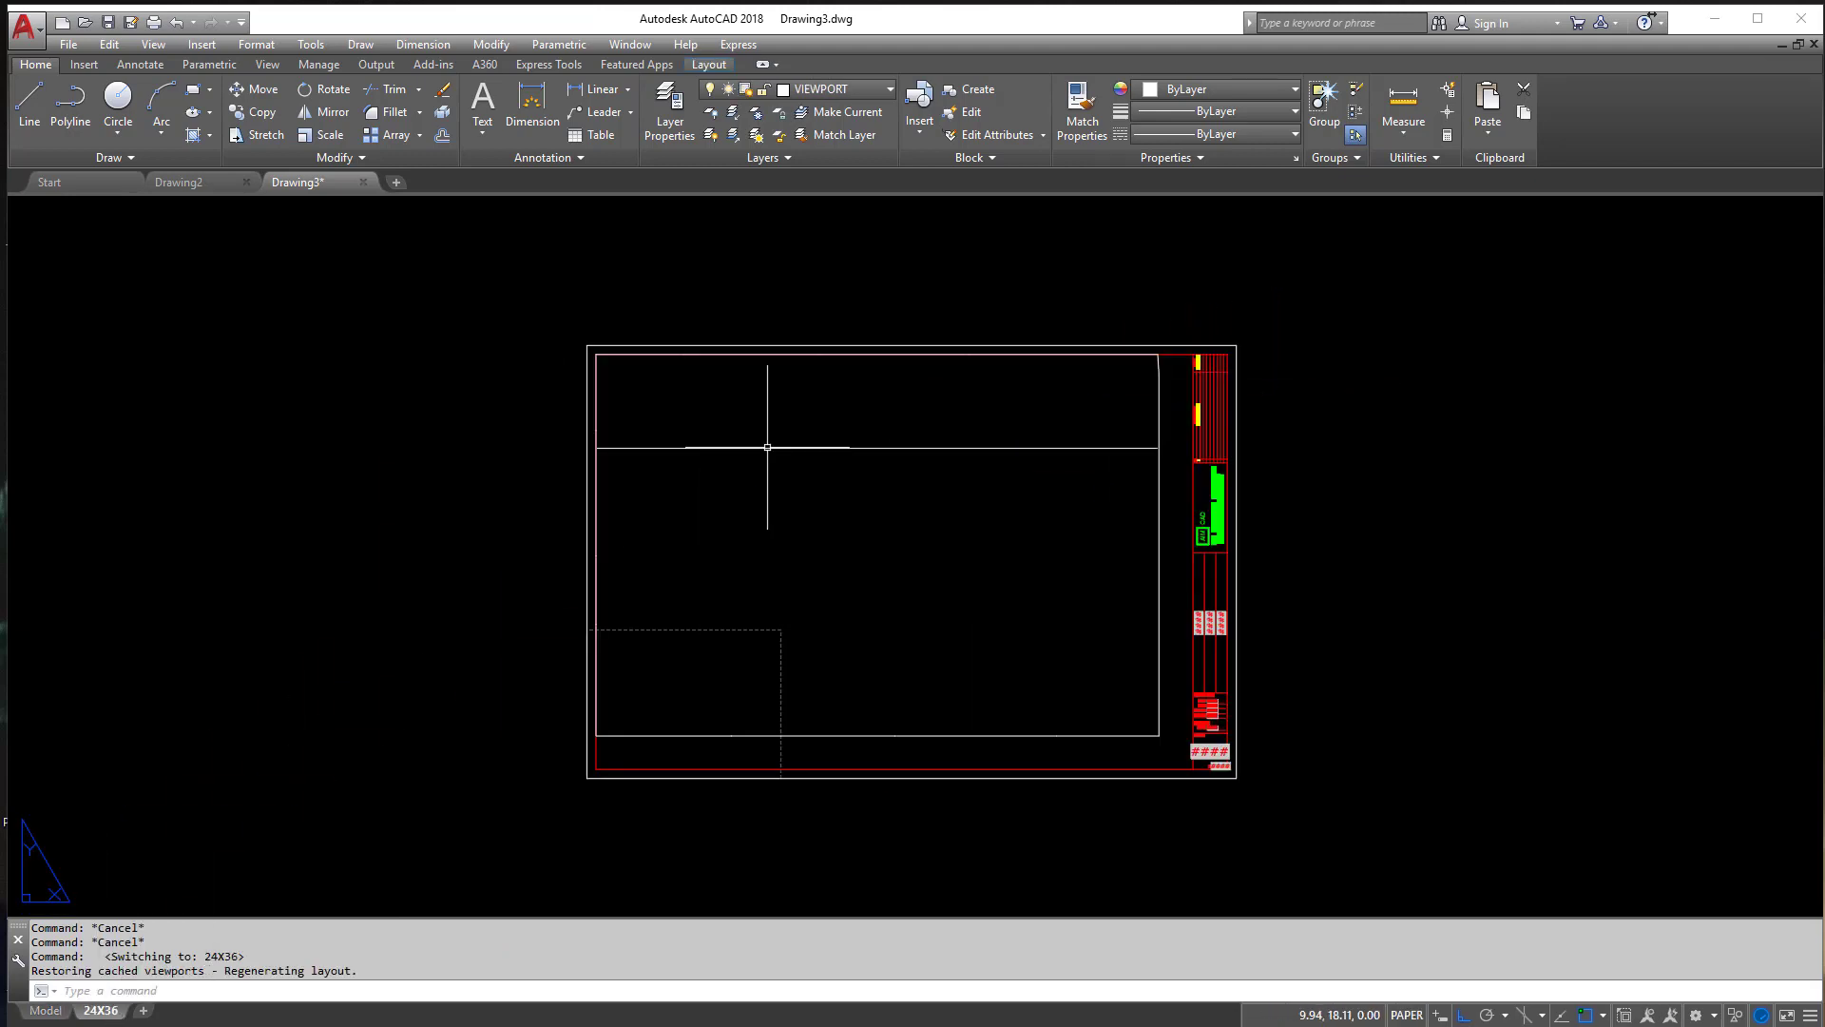
{"action": "double_click", "coordinate": [952, 576]}
Step: Set the viewport scale to 1/4" = 1'-0", centre the plan, and return to paper space
{"action": "left_click", "coordinate": [1639, 1016]}
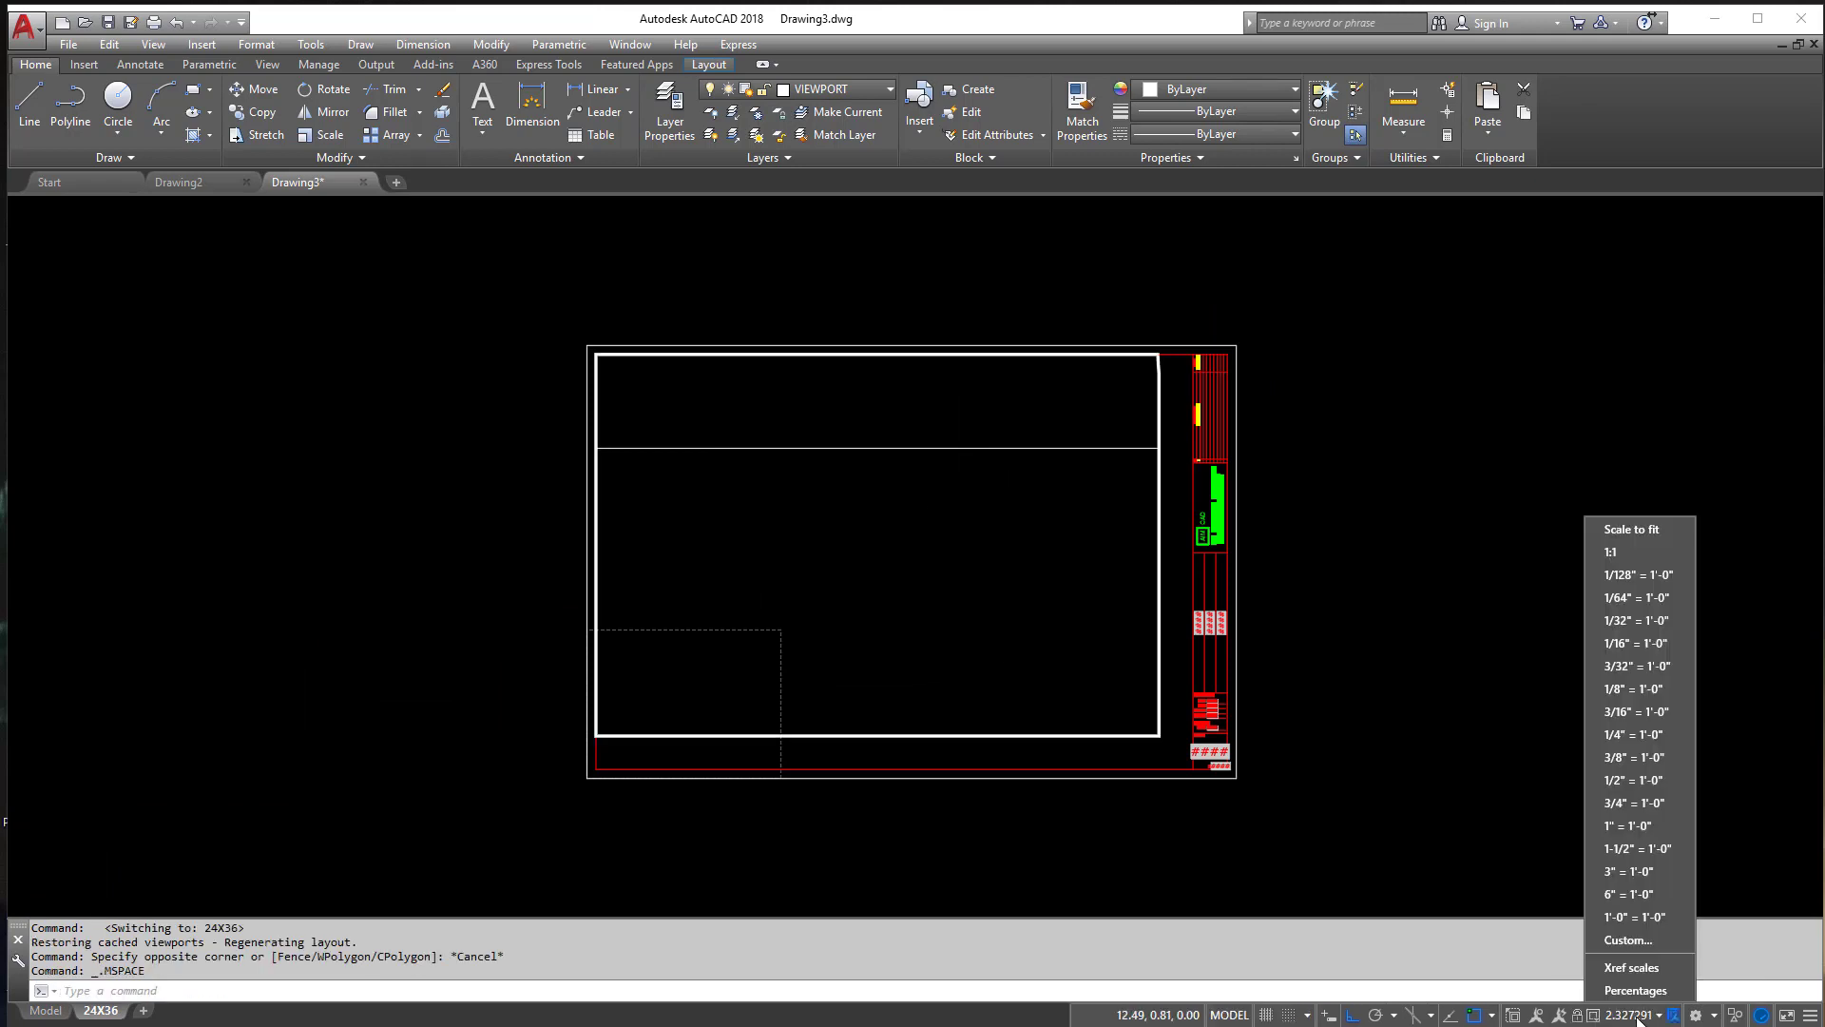
{"action": "left_click", "coordinate": [1633, 804]}
{"action": "middle_click_drag", "start_coordinate": [990, 591], "coordinate": [813, 679]}
{"action": "left_click", "coordinate": [1628, 1016]}
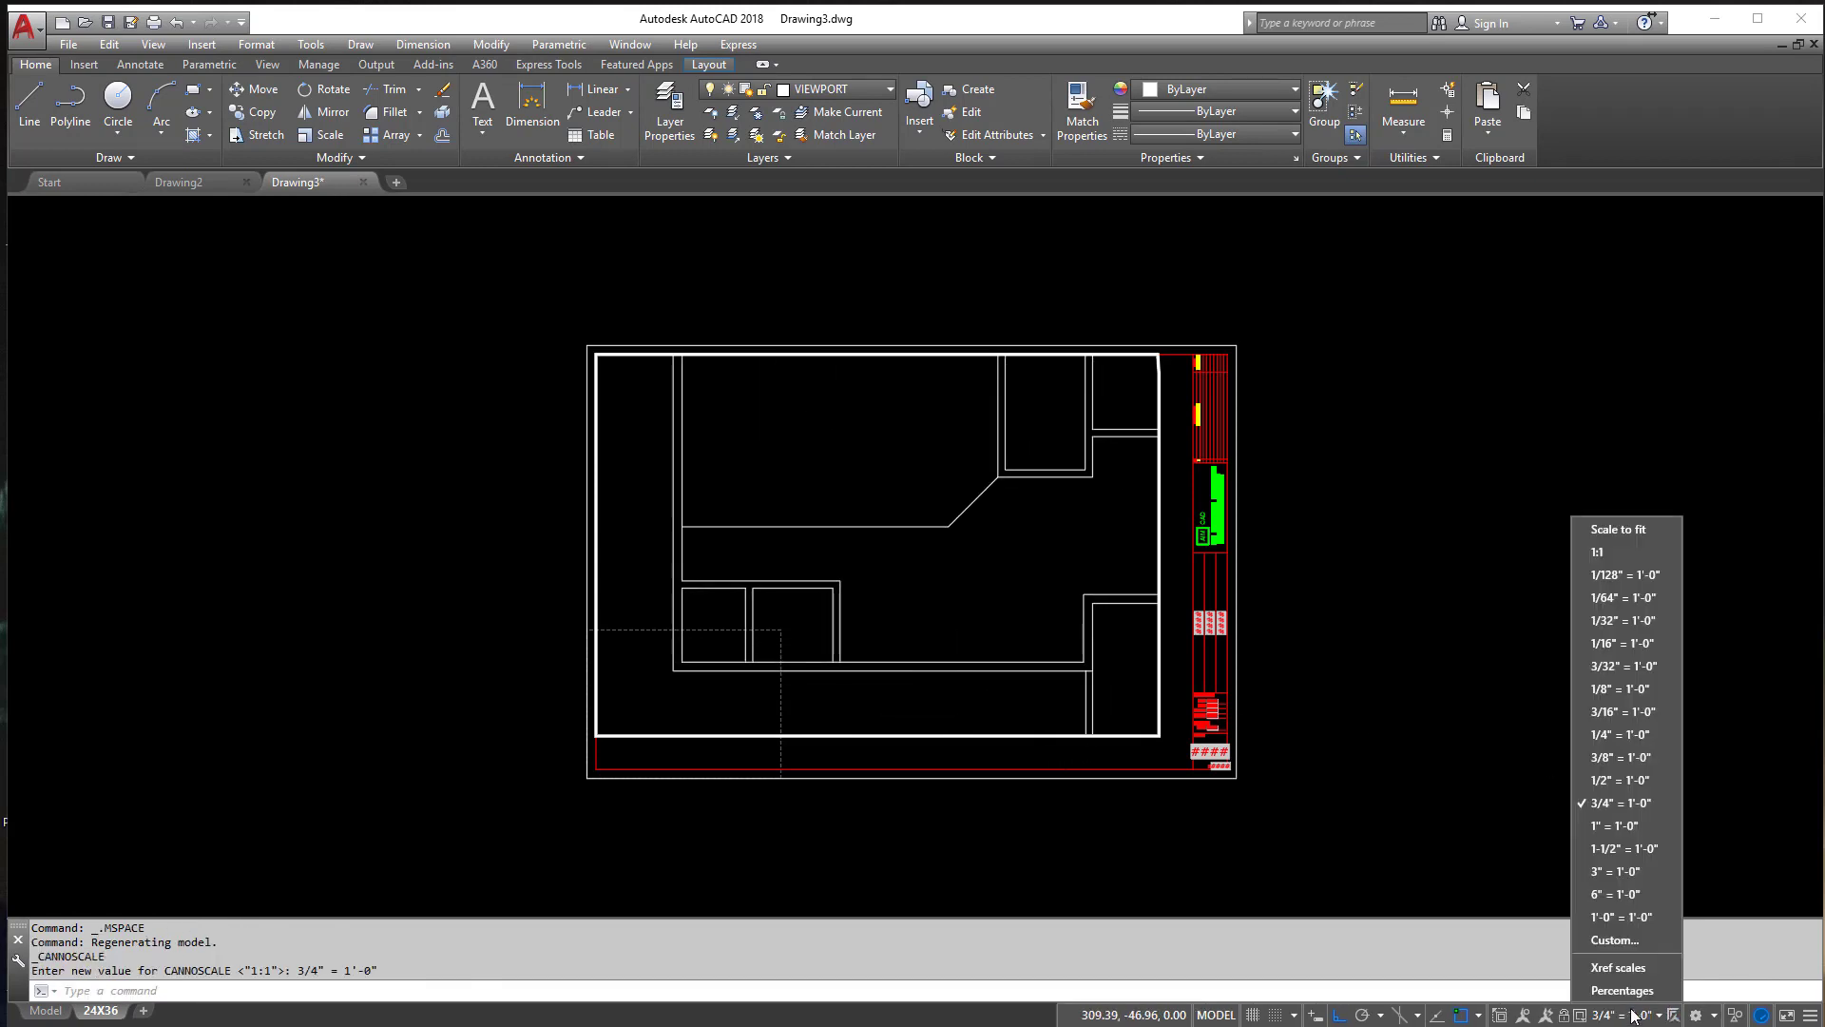
{"action": "left_click", "coordinate": [1620, 692]}
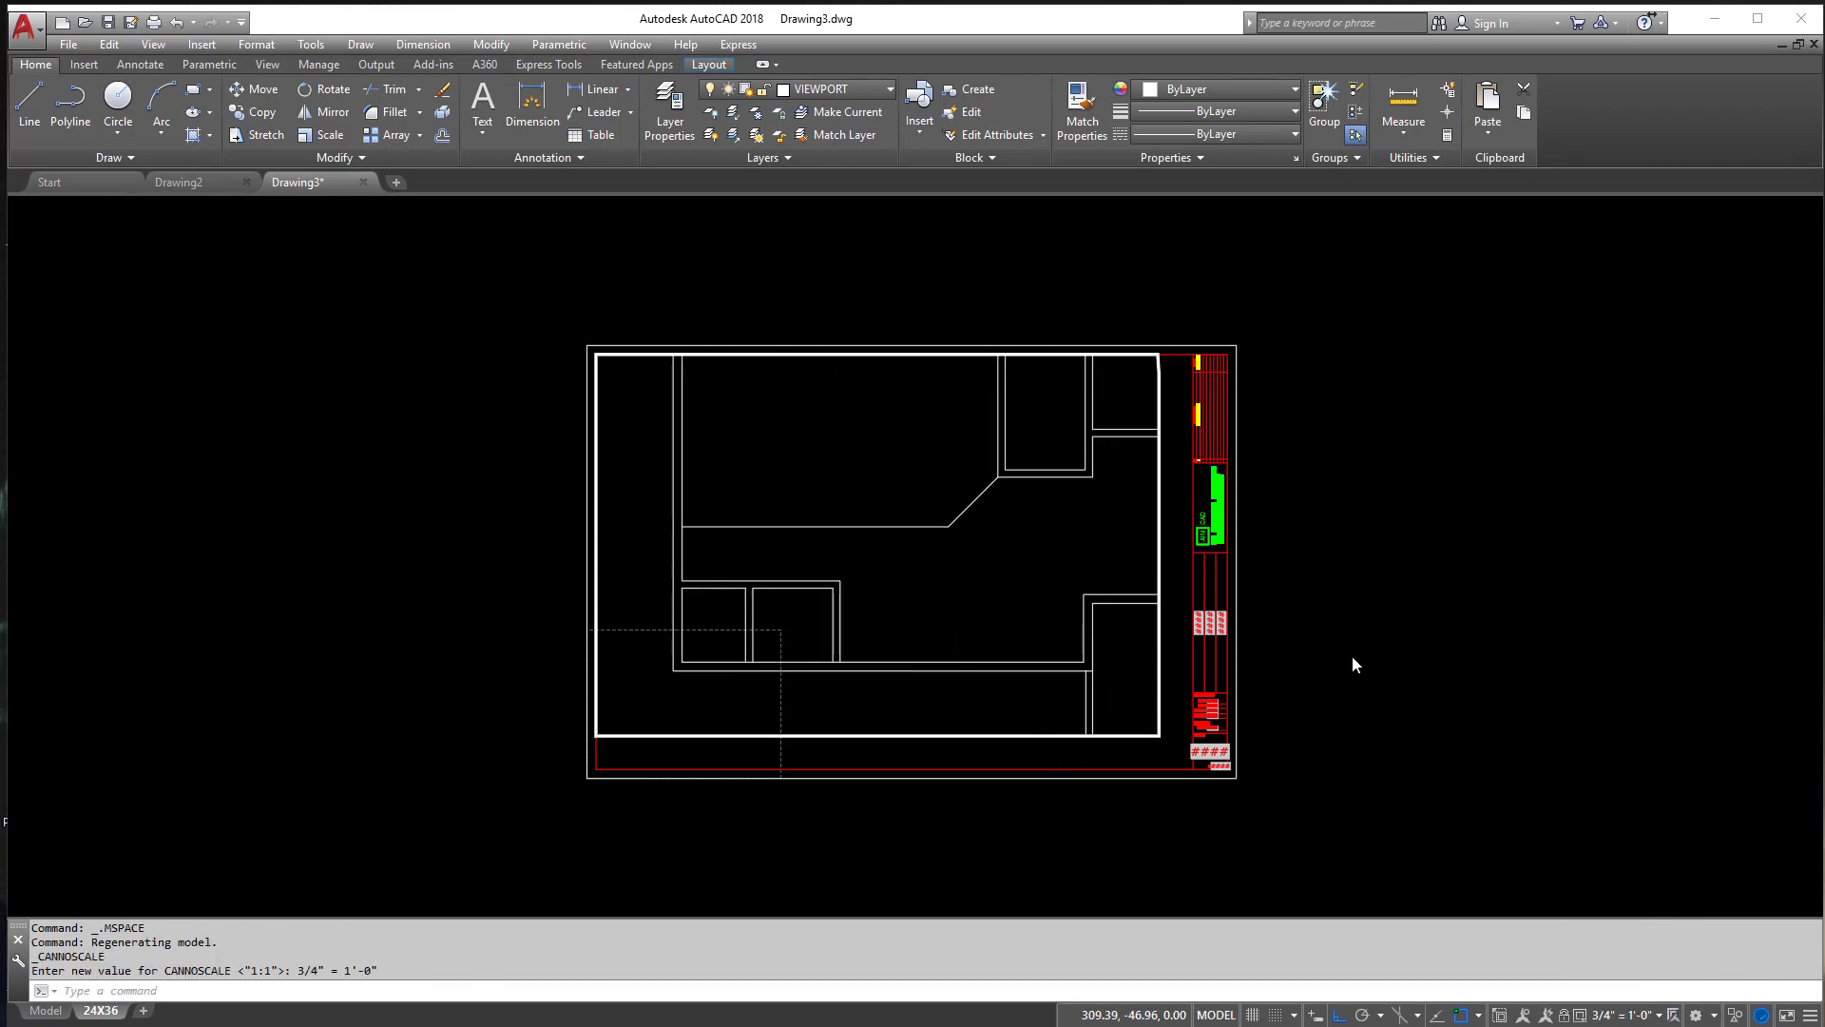
{"action": "left_click", "coordinate": [1636, 1015]}
{"action": "left_click", "coordinate": [1587, 734]}
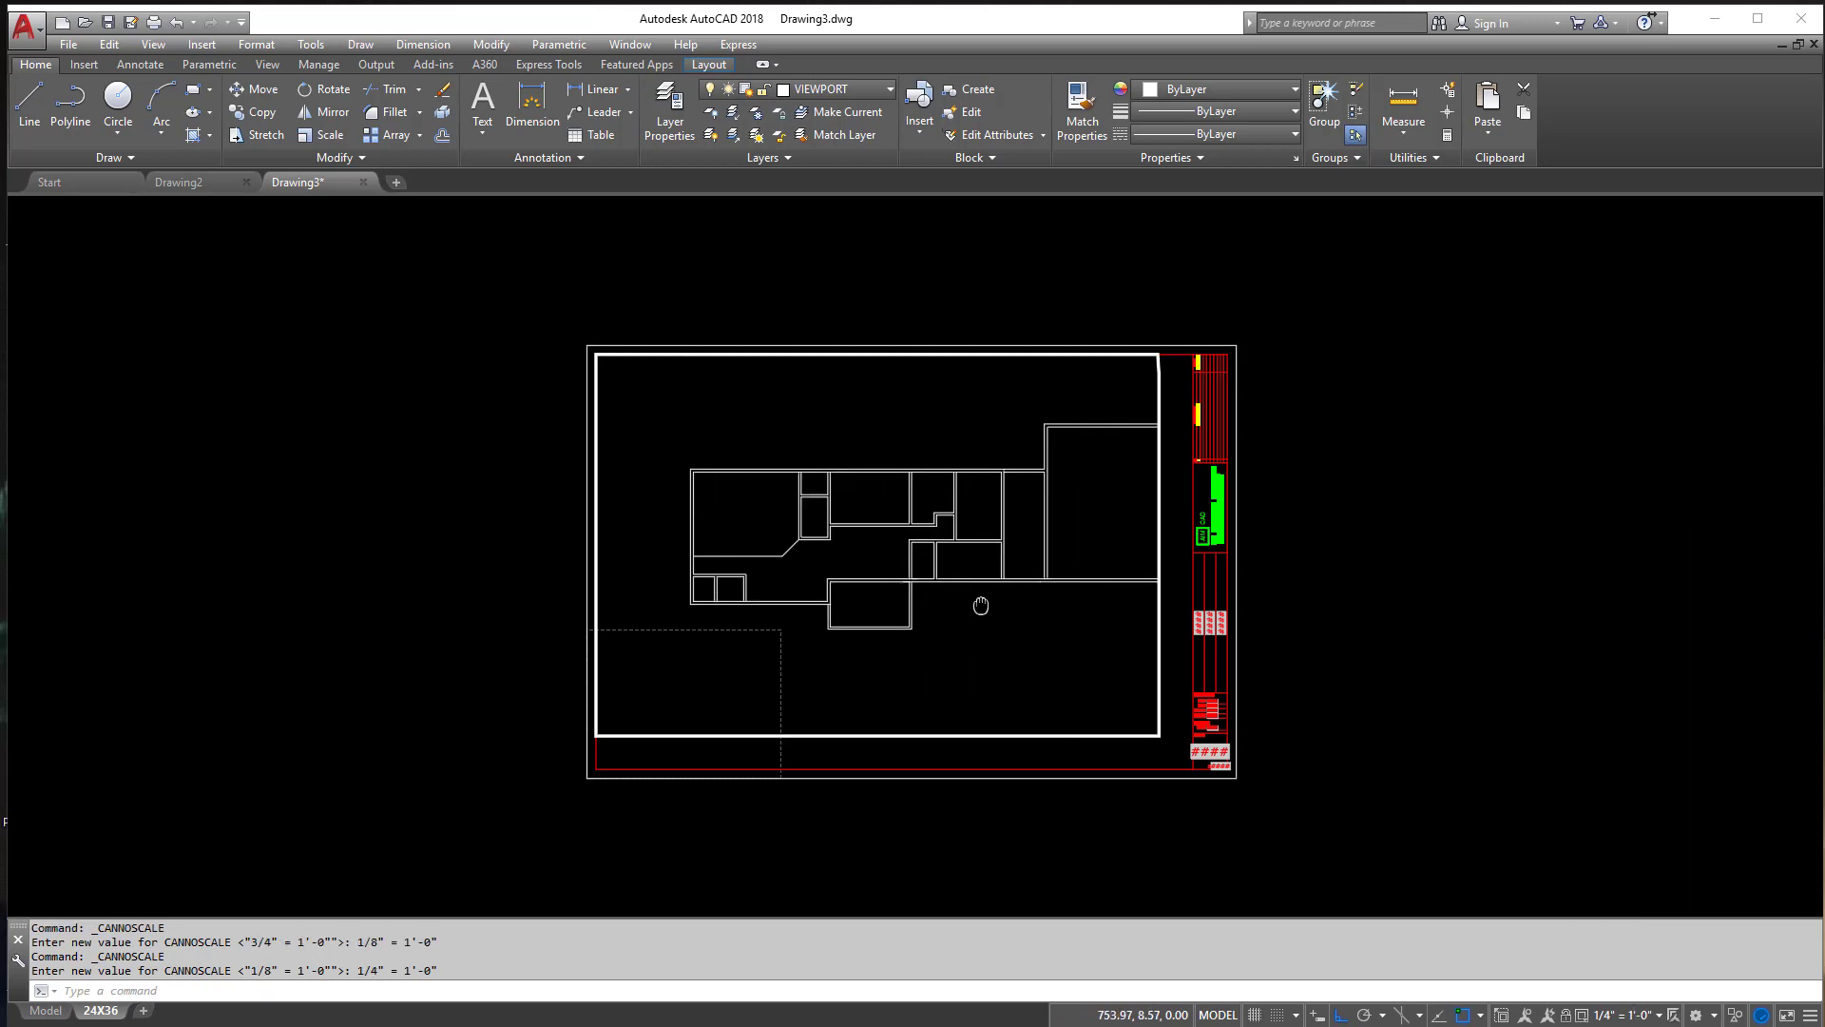
{"action": "middle_click_drag", "start_coordinate": [982, 606], "coordinate": [925, 620]}
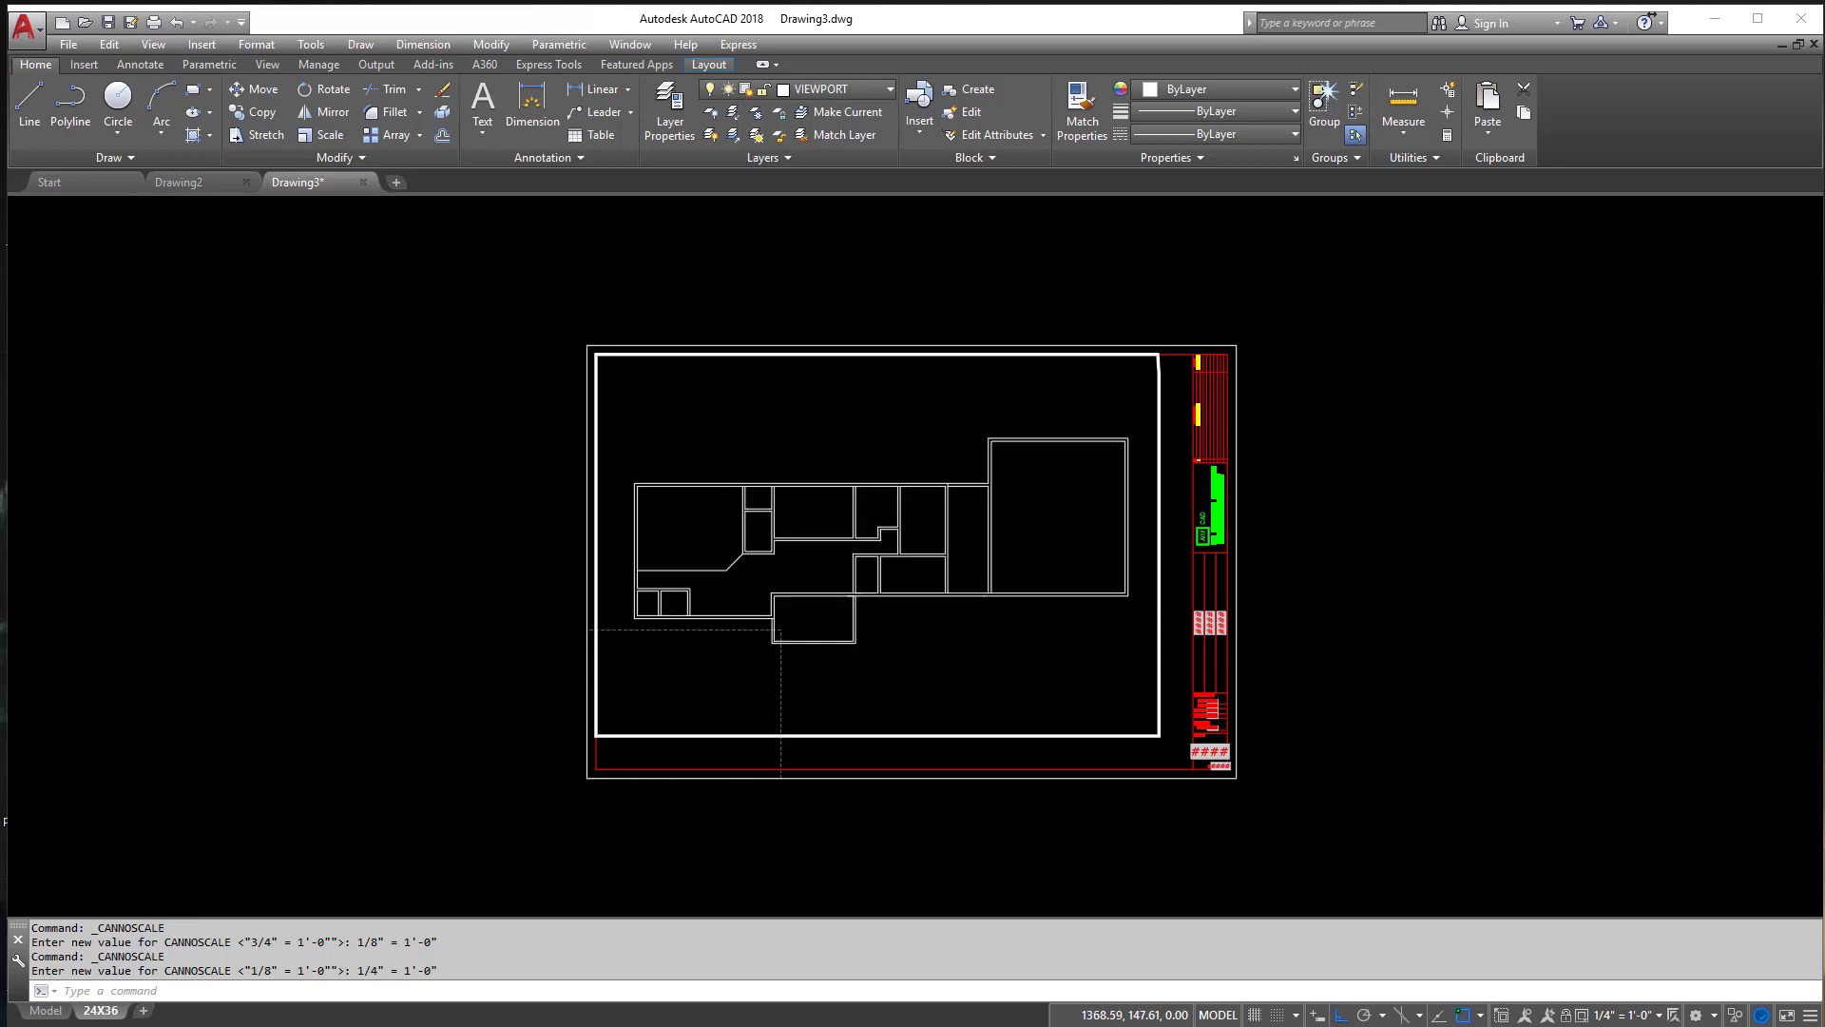
{"action": "double_click", "coordinate": [1167, 574]}
Step: Reselect and reactivate the viewport, nudging the floor plan slightly left
{"action": "left_click", "coordinate": [1159, 556]}
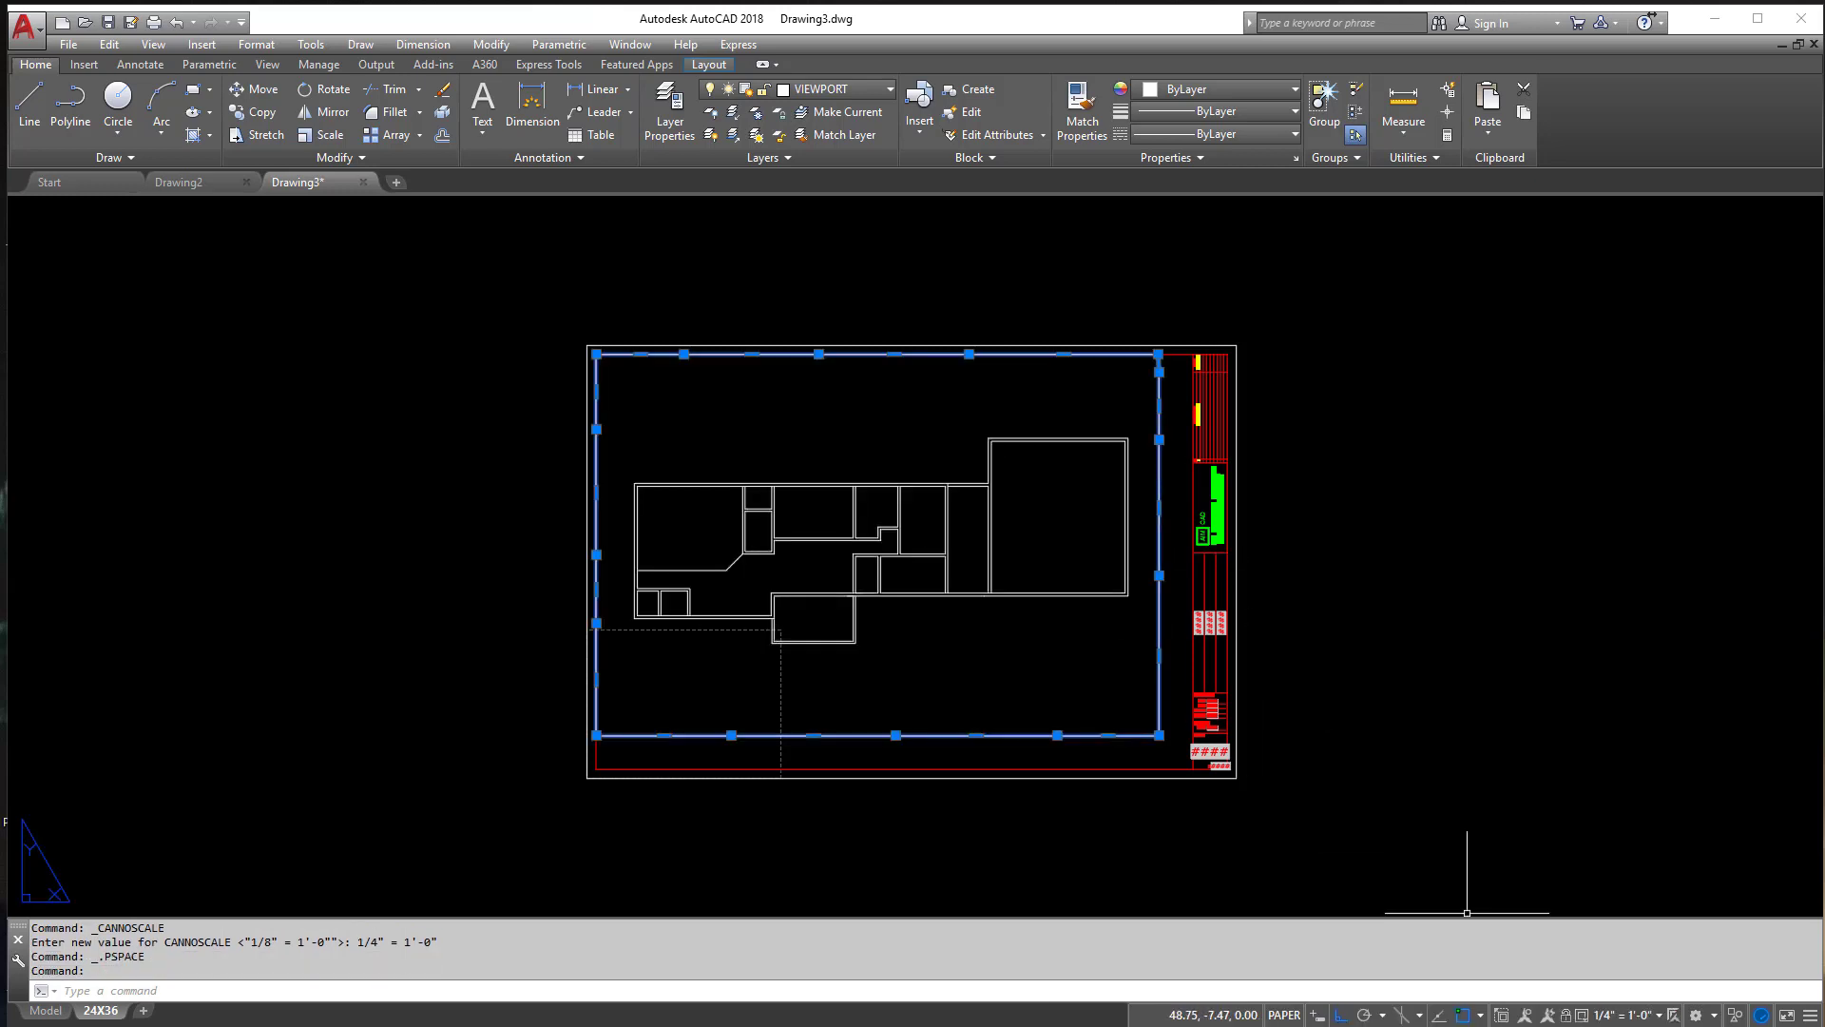
{"action": "double_click", "coordinate": [1067, 645]}
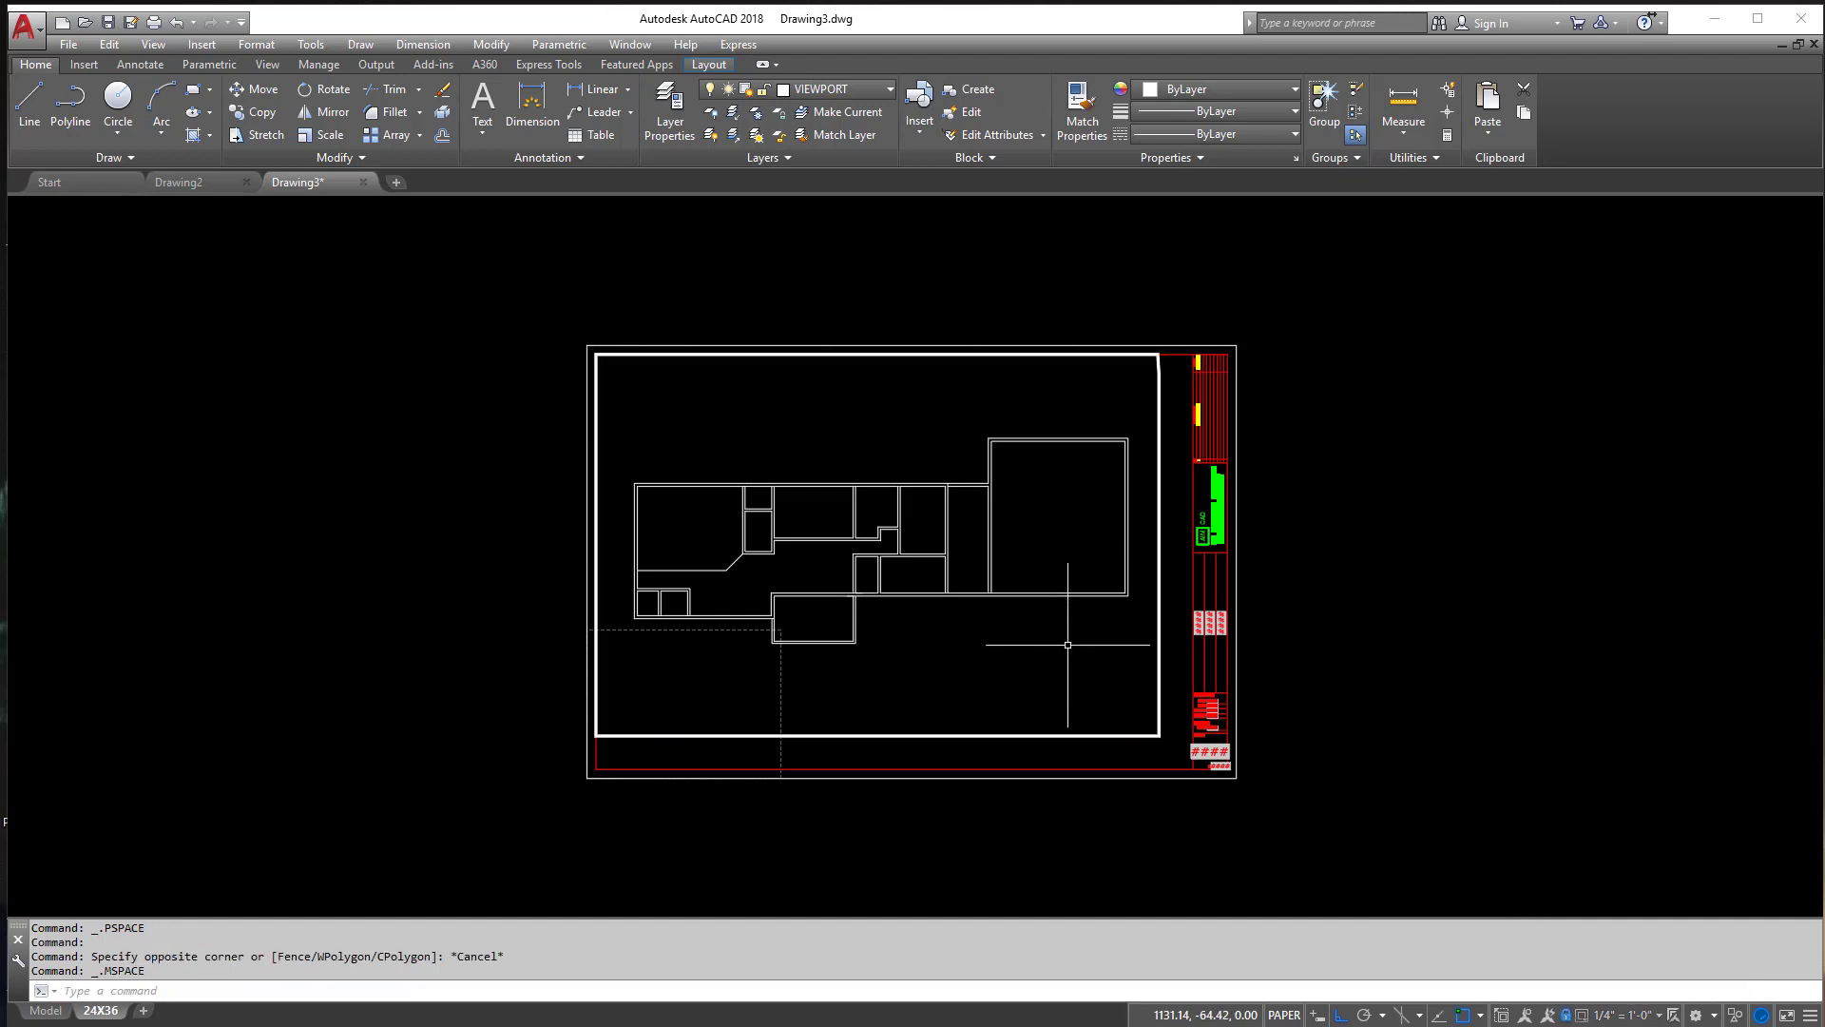
{"action": "scroll", "coordinate": [1103, 665], "scroll_direction": "down", "scroll_amount": 5}
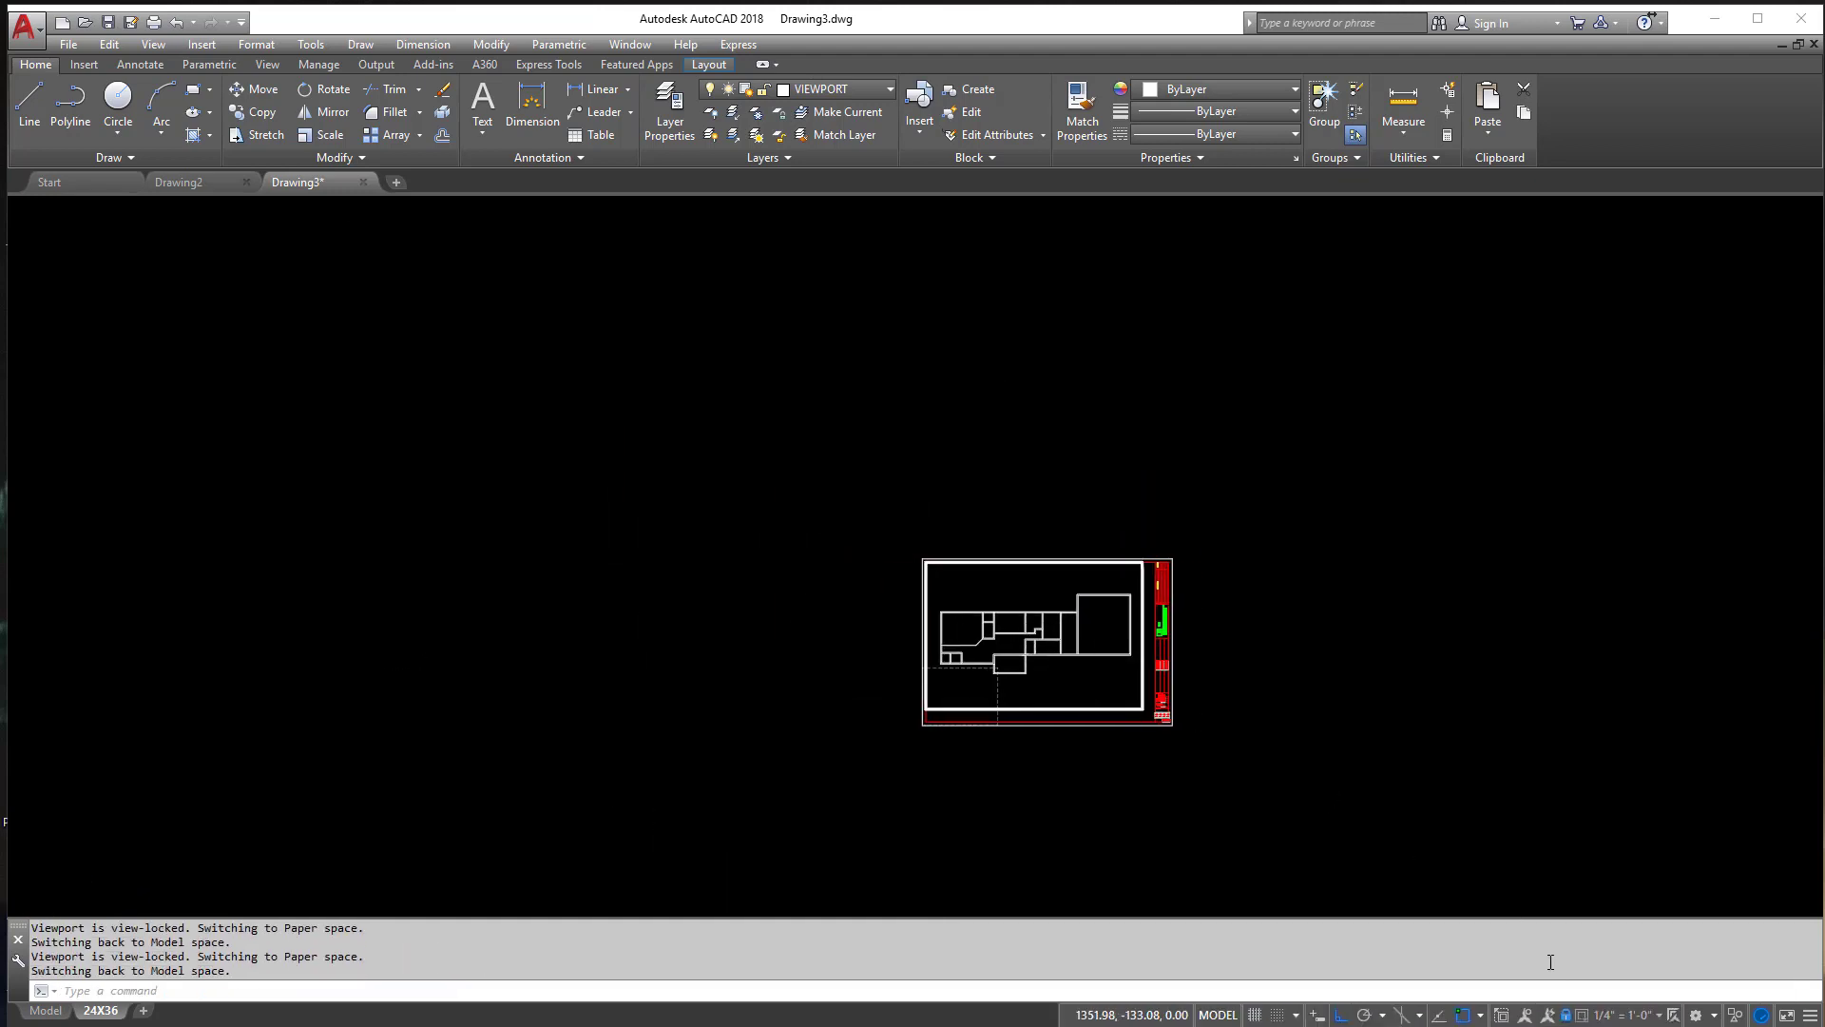
{"action": "scroll", "coordinate": [1159, 741], "scroll_direction": "up", "scroll_amount": 4}
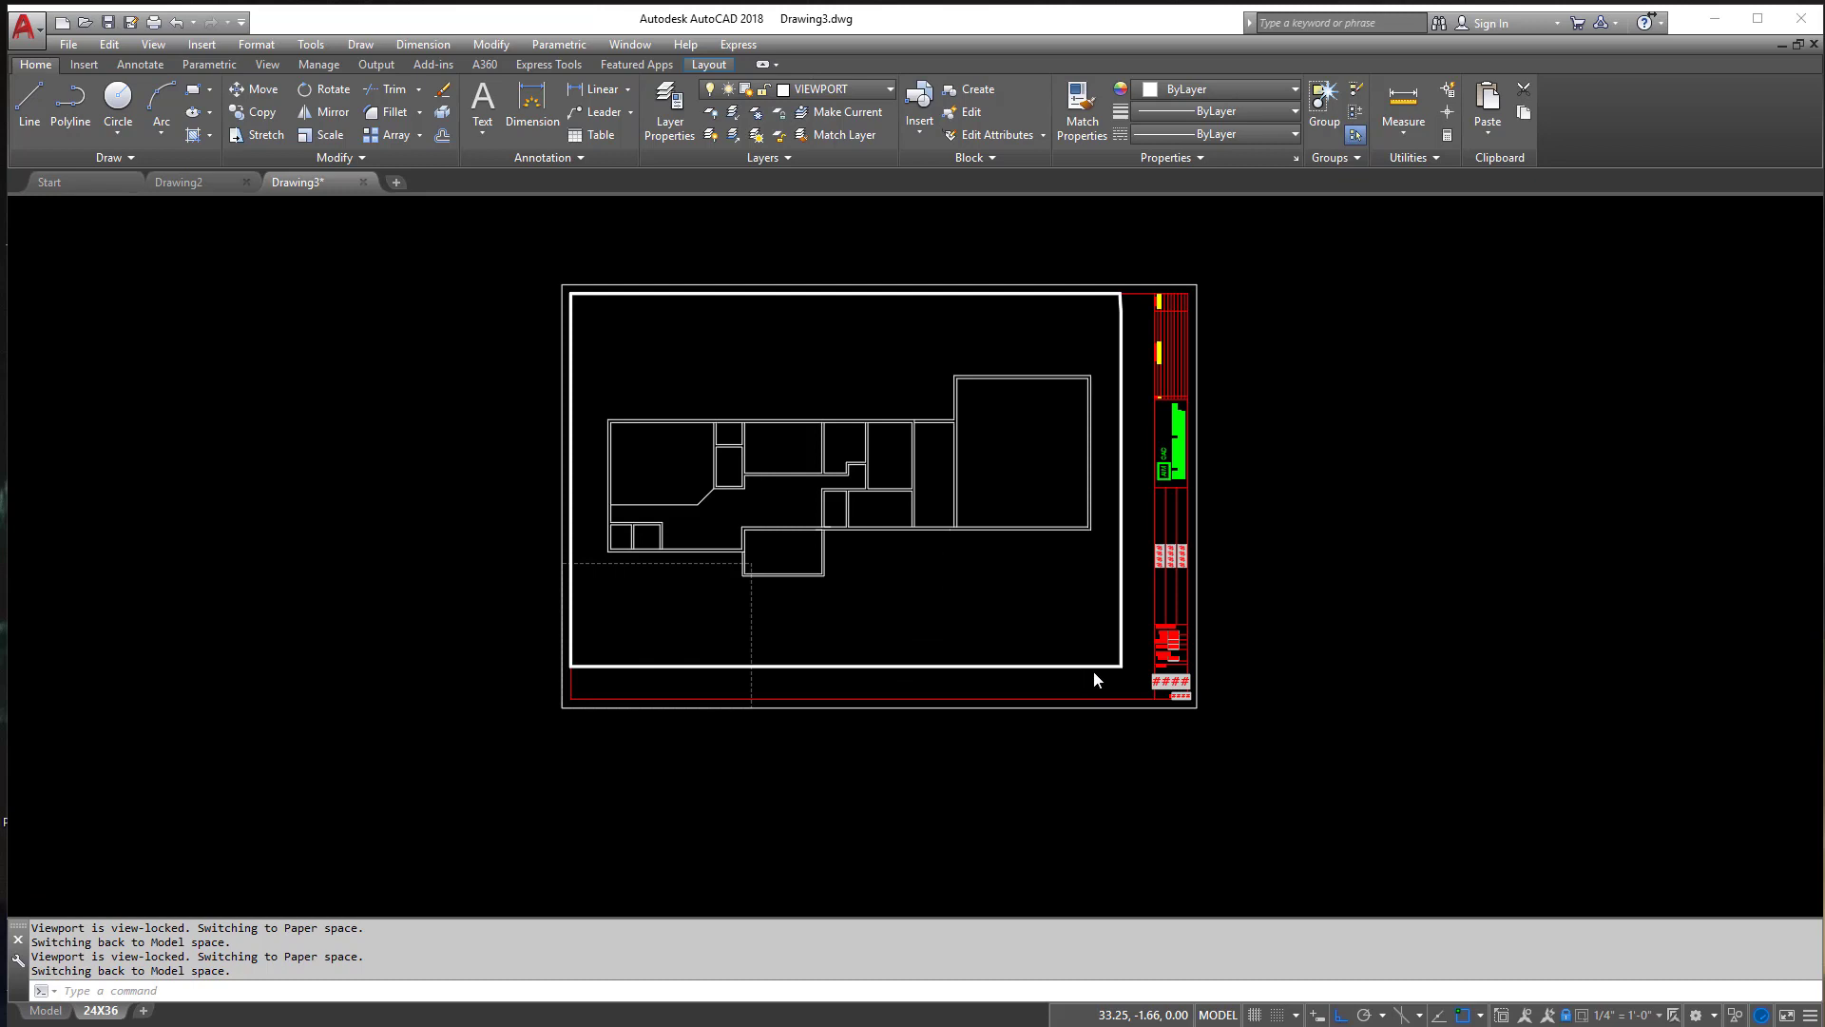
{"action": "double_click", "coordinate": [1094, 672]}
{"action": "left_click", "coordinate": [1120, 664]}
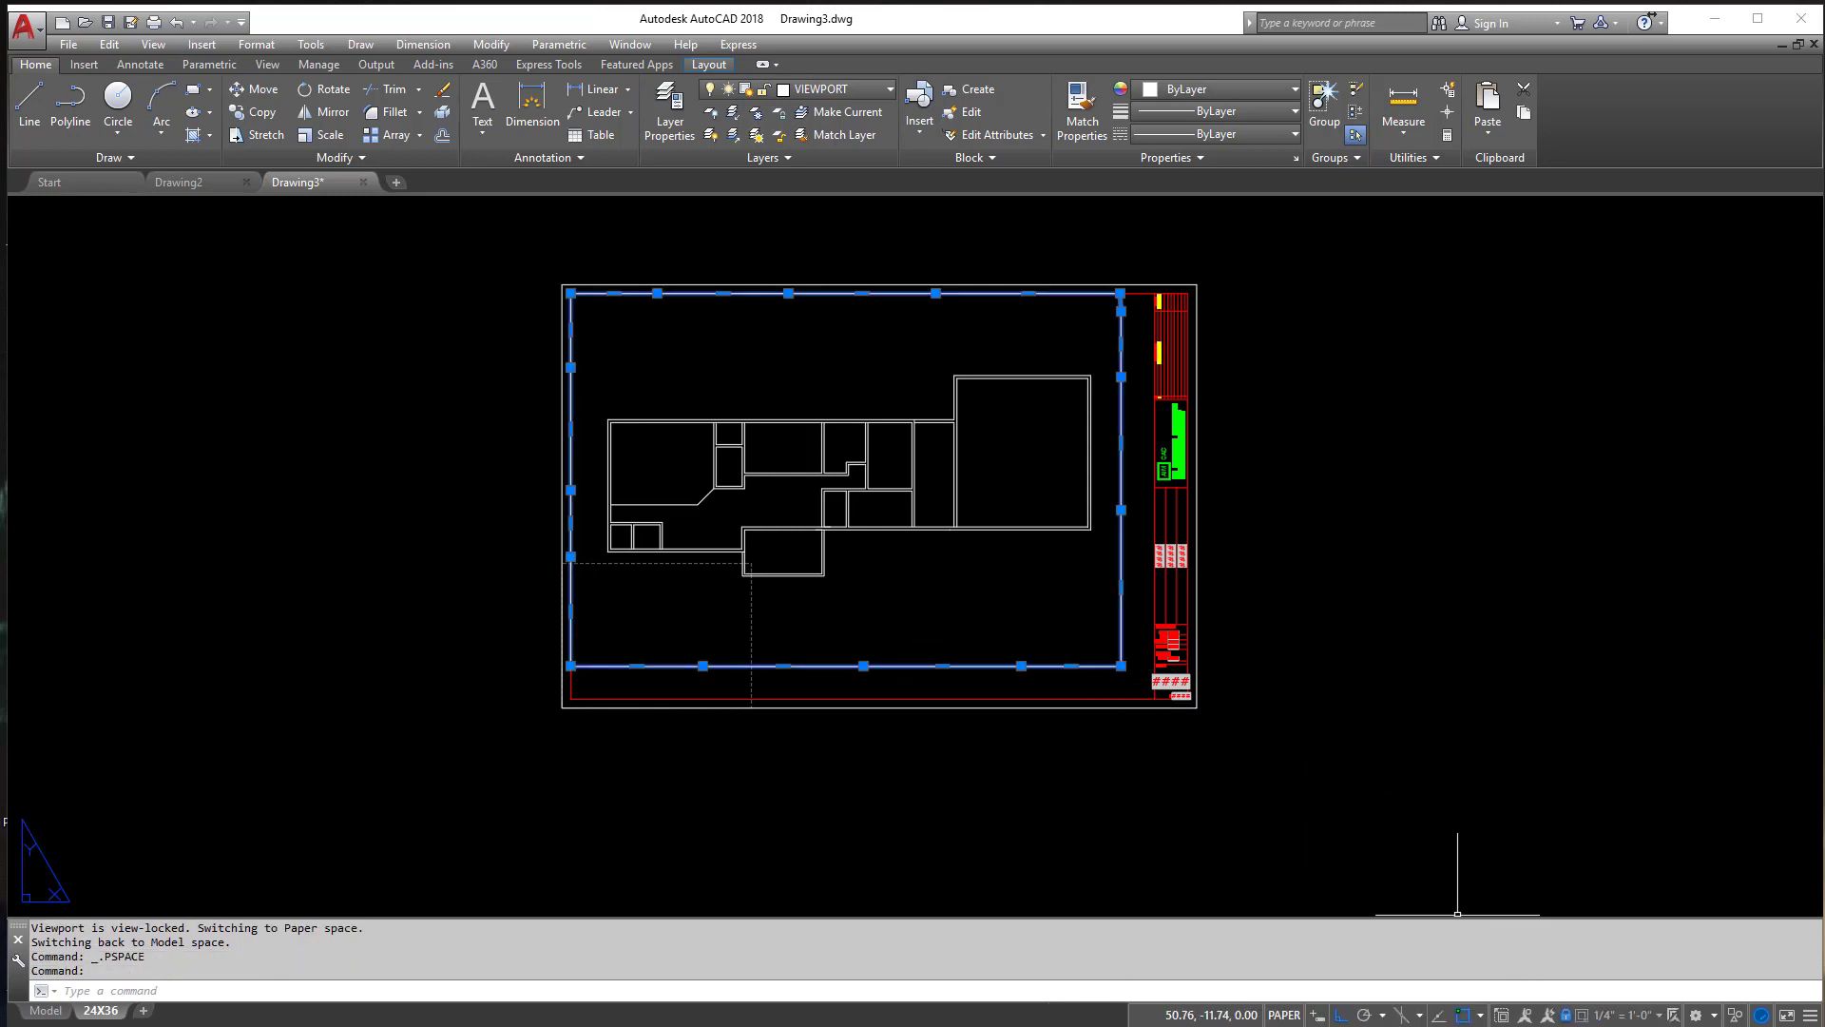
{"action": "double_click", "coordinate": [979, 608]}
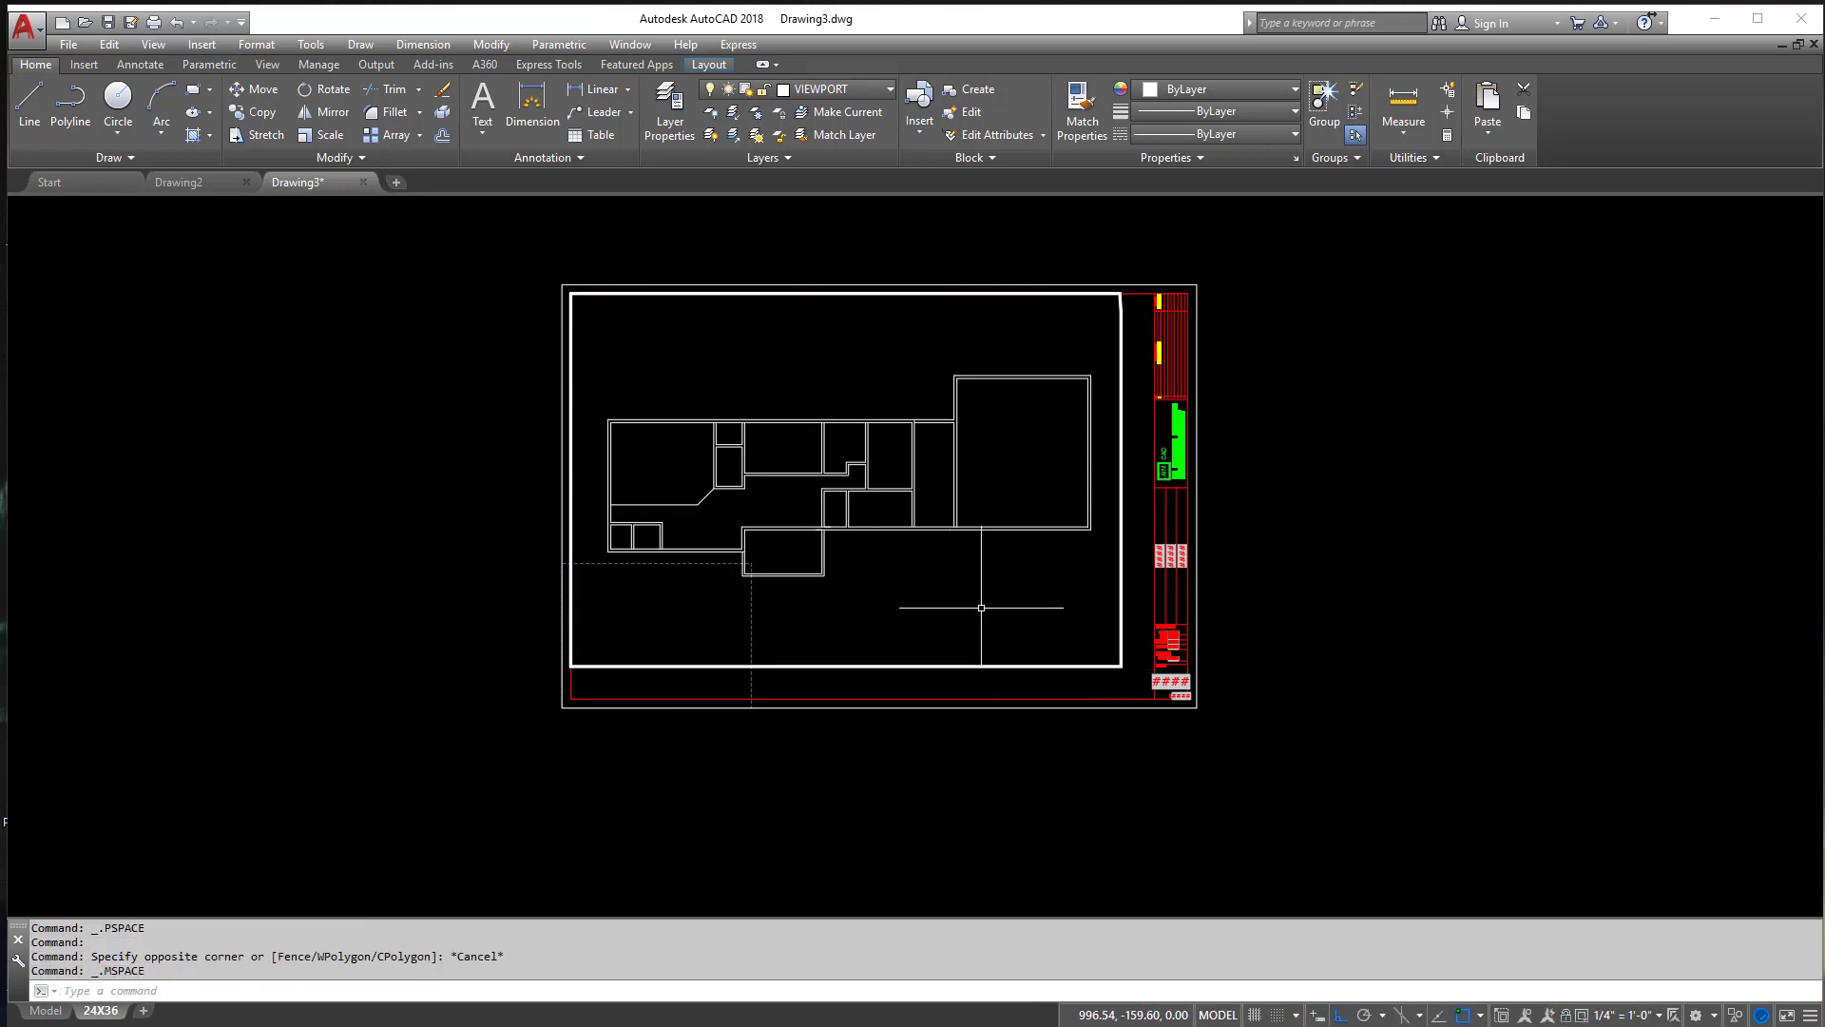
{"action": "middle_click_drag", "start_coordinate": [977, 600], "coordinate": [1018, 598]}
{"action": "scroll", "coordinate": [1018, 599], "scroll_direction": "down", "scroll_amount": 2}
{"action": "scroll", "coordinate": [1067, 599], "scroll_direction": "up", "scroll_amount": 6}
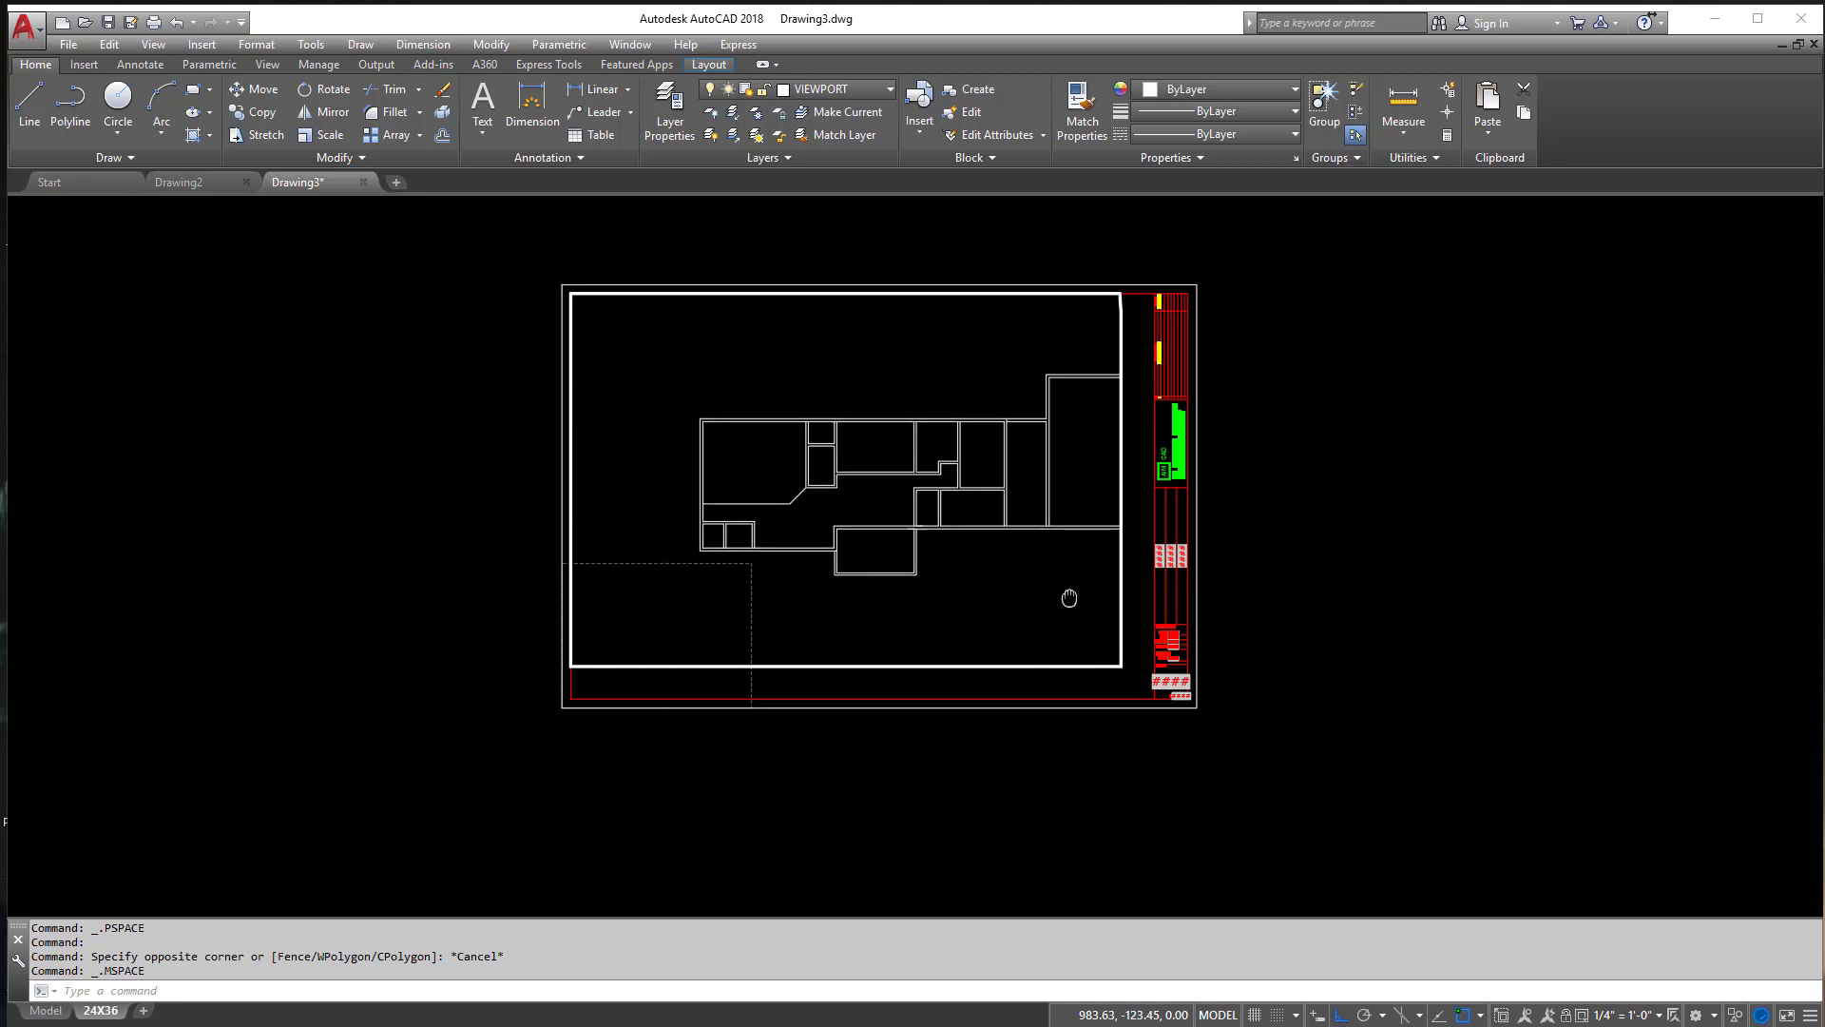
{"action": "scroll", "coordinate": [972, 553], "scroll_direction": "down", "scroll_amount": 6}
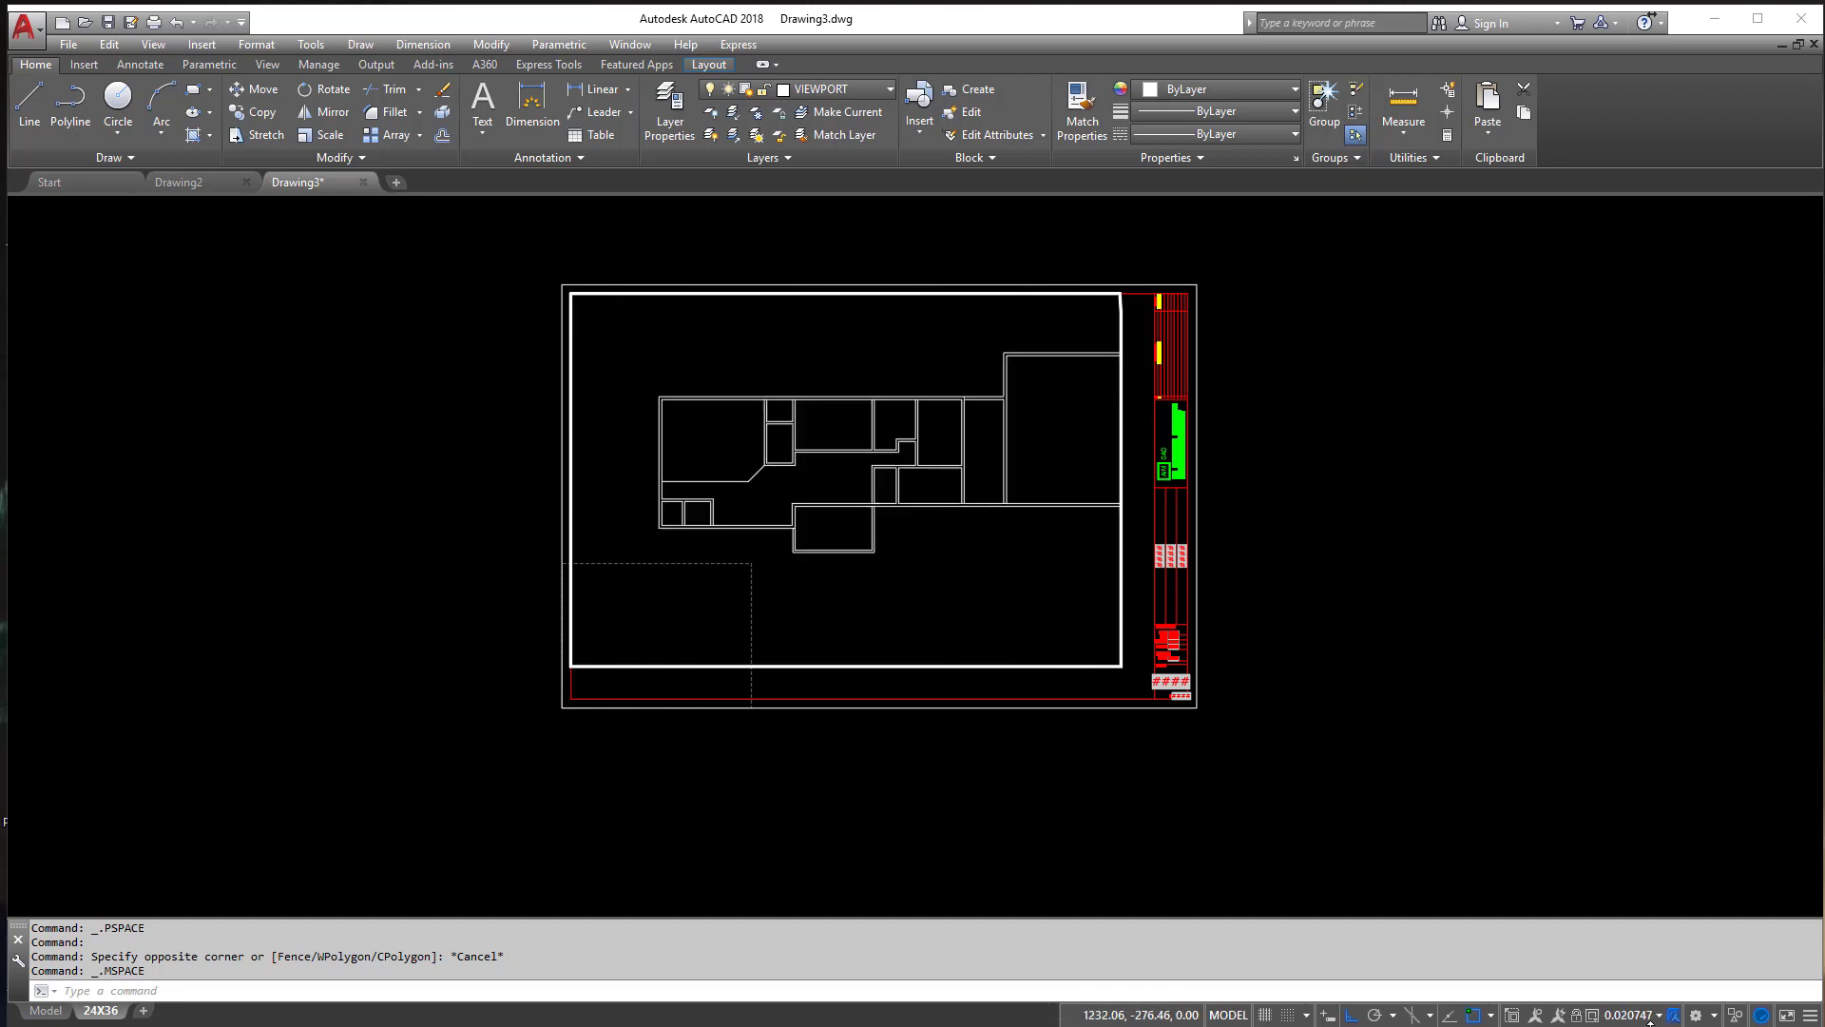
Step: Reapply the 1/4" = 1'-0" viewport scale, centre the plan, and lock the viewport
{"action": "left_click", "coordinate": [1632, 1015]}
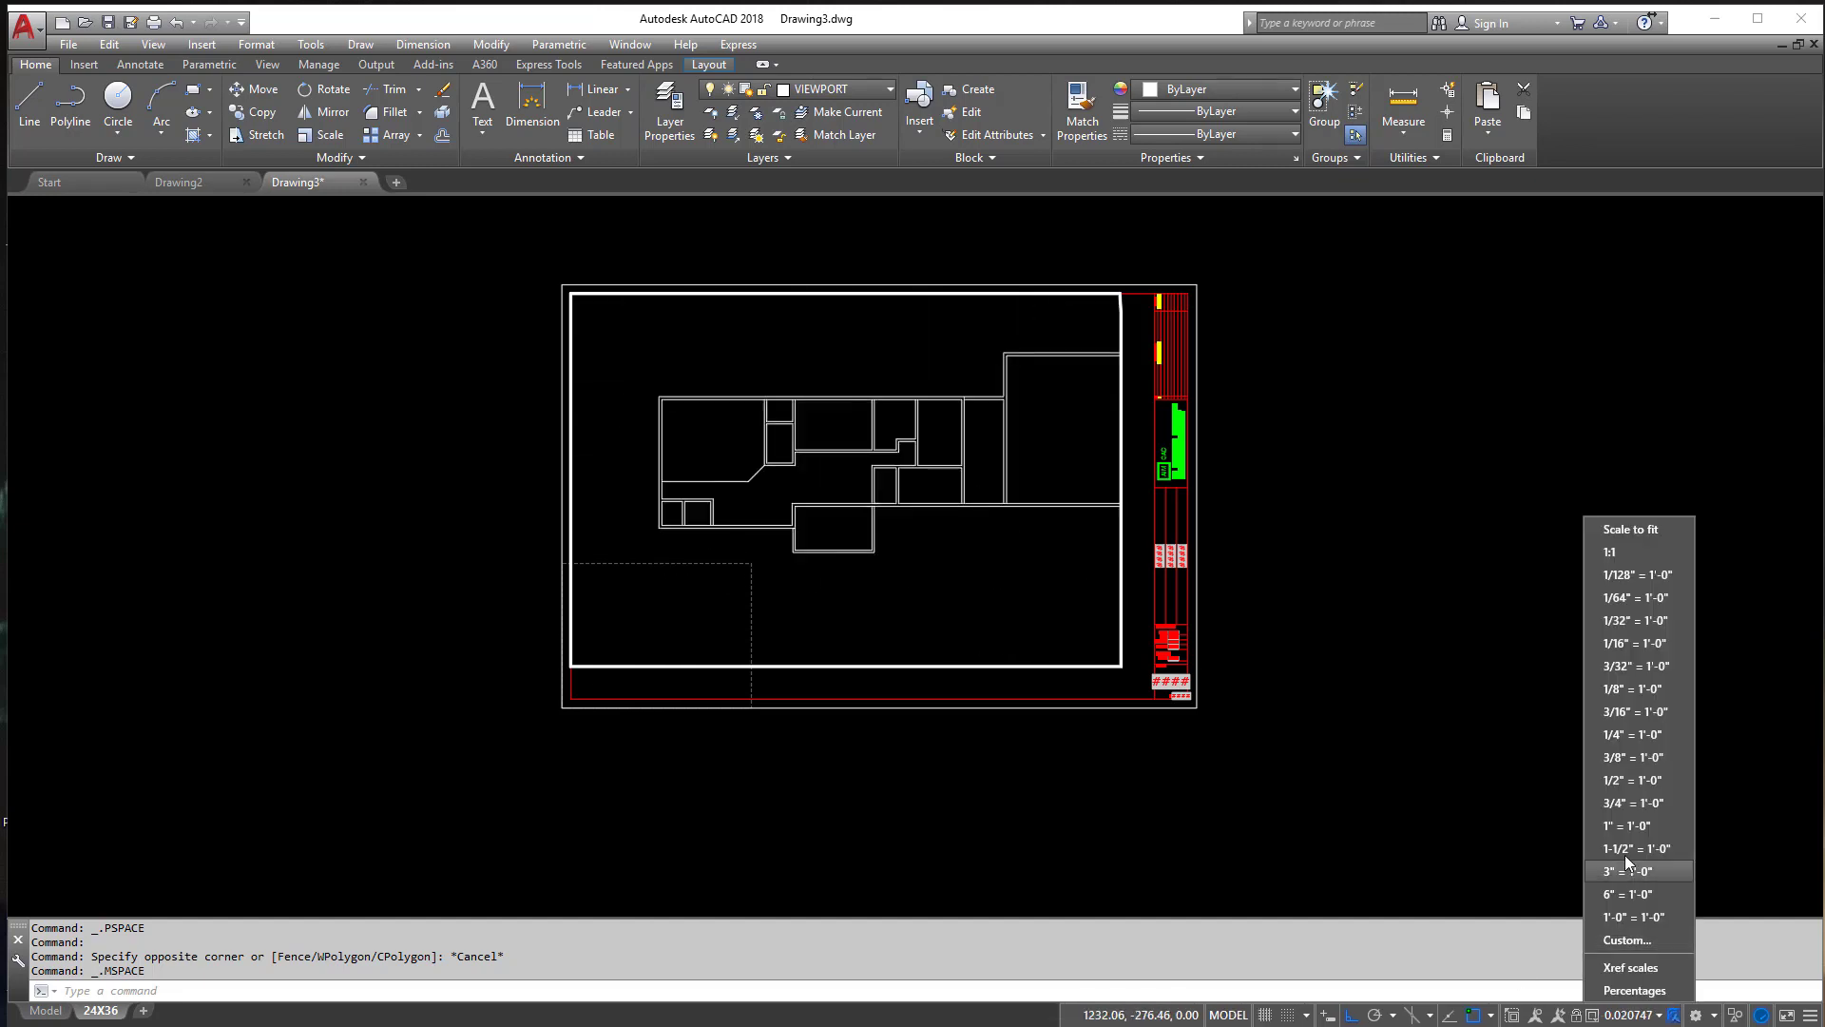
{"action": "left_click", "coordinate": [1663, 740]}
{"action": "middle_click_drag", "start_coordinate": [1018, 490], "coordinate": [967, 504]}
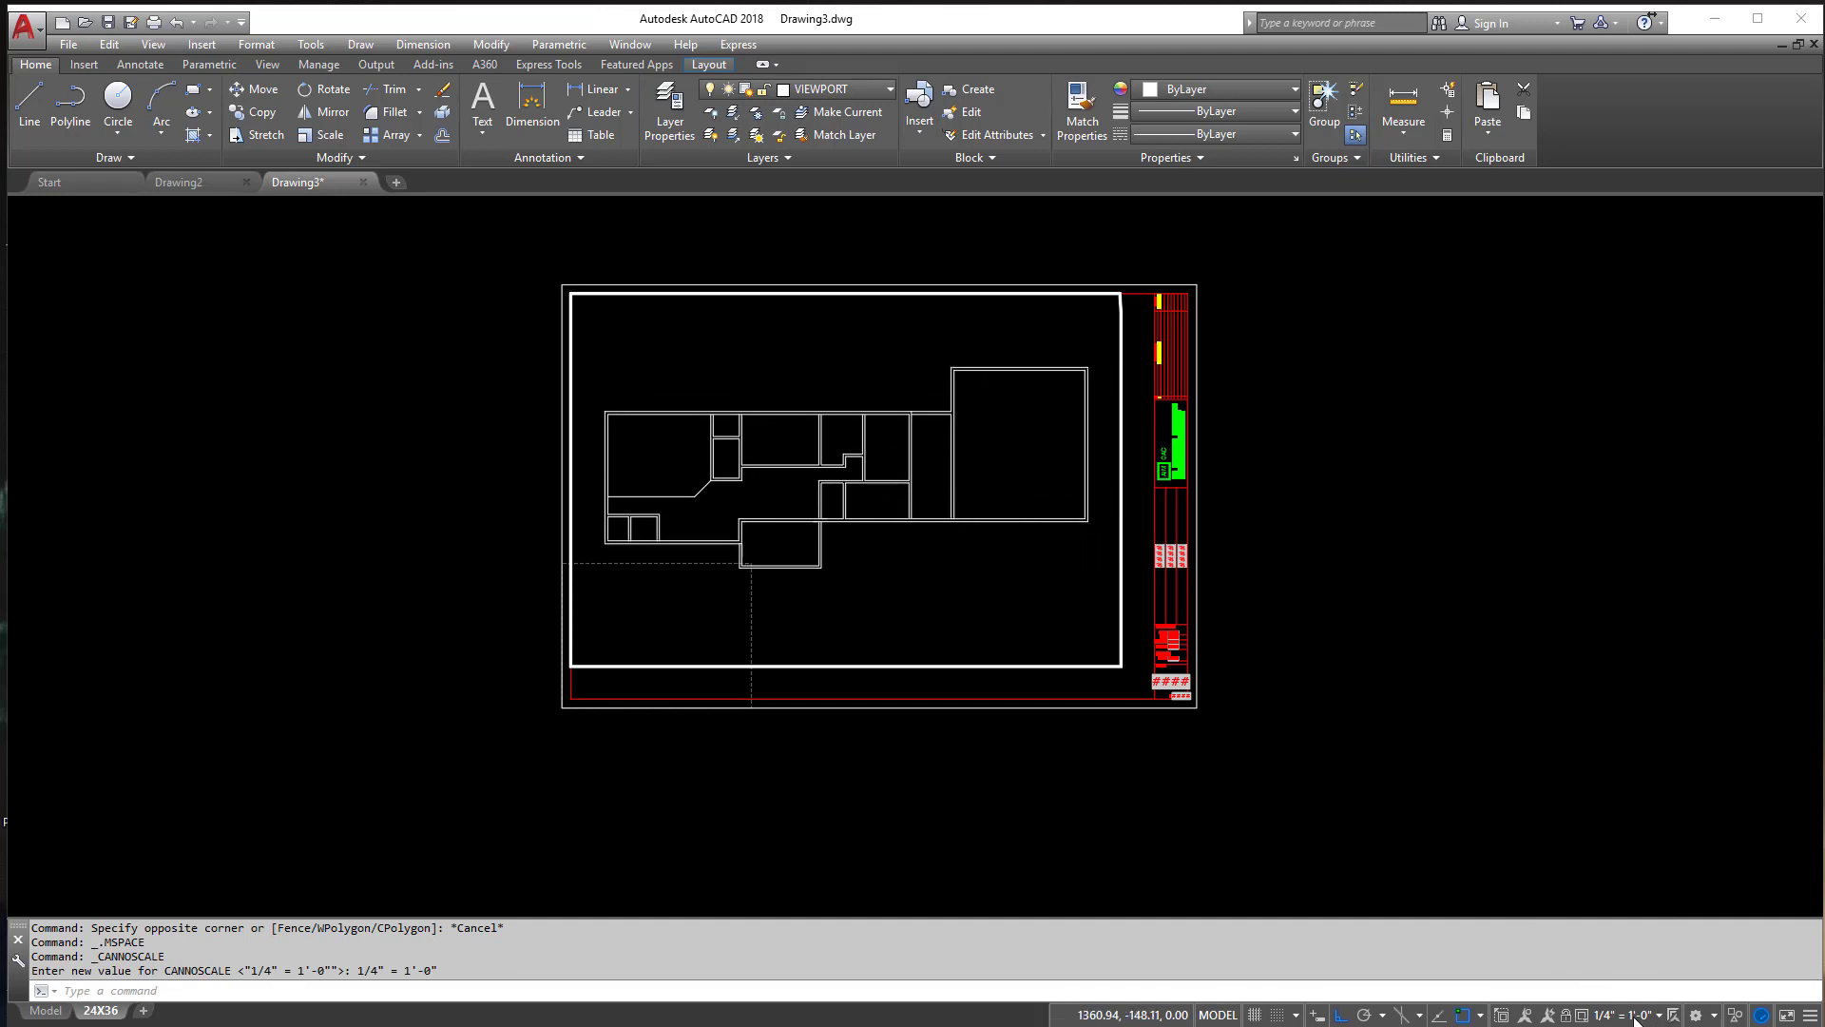
{"action": "left_click", "coordinate": [1565, 1014]}
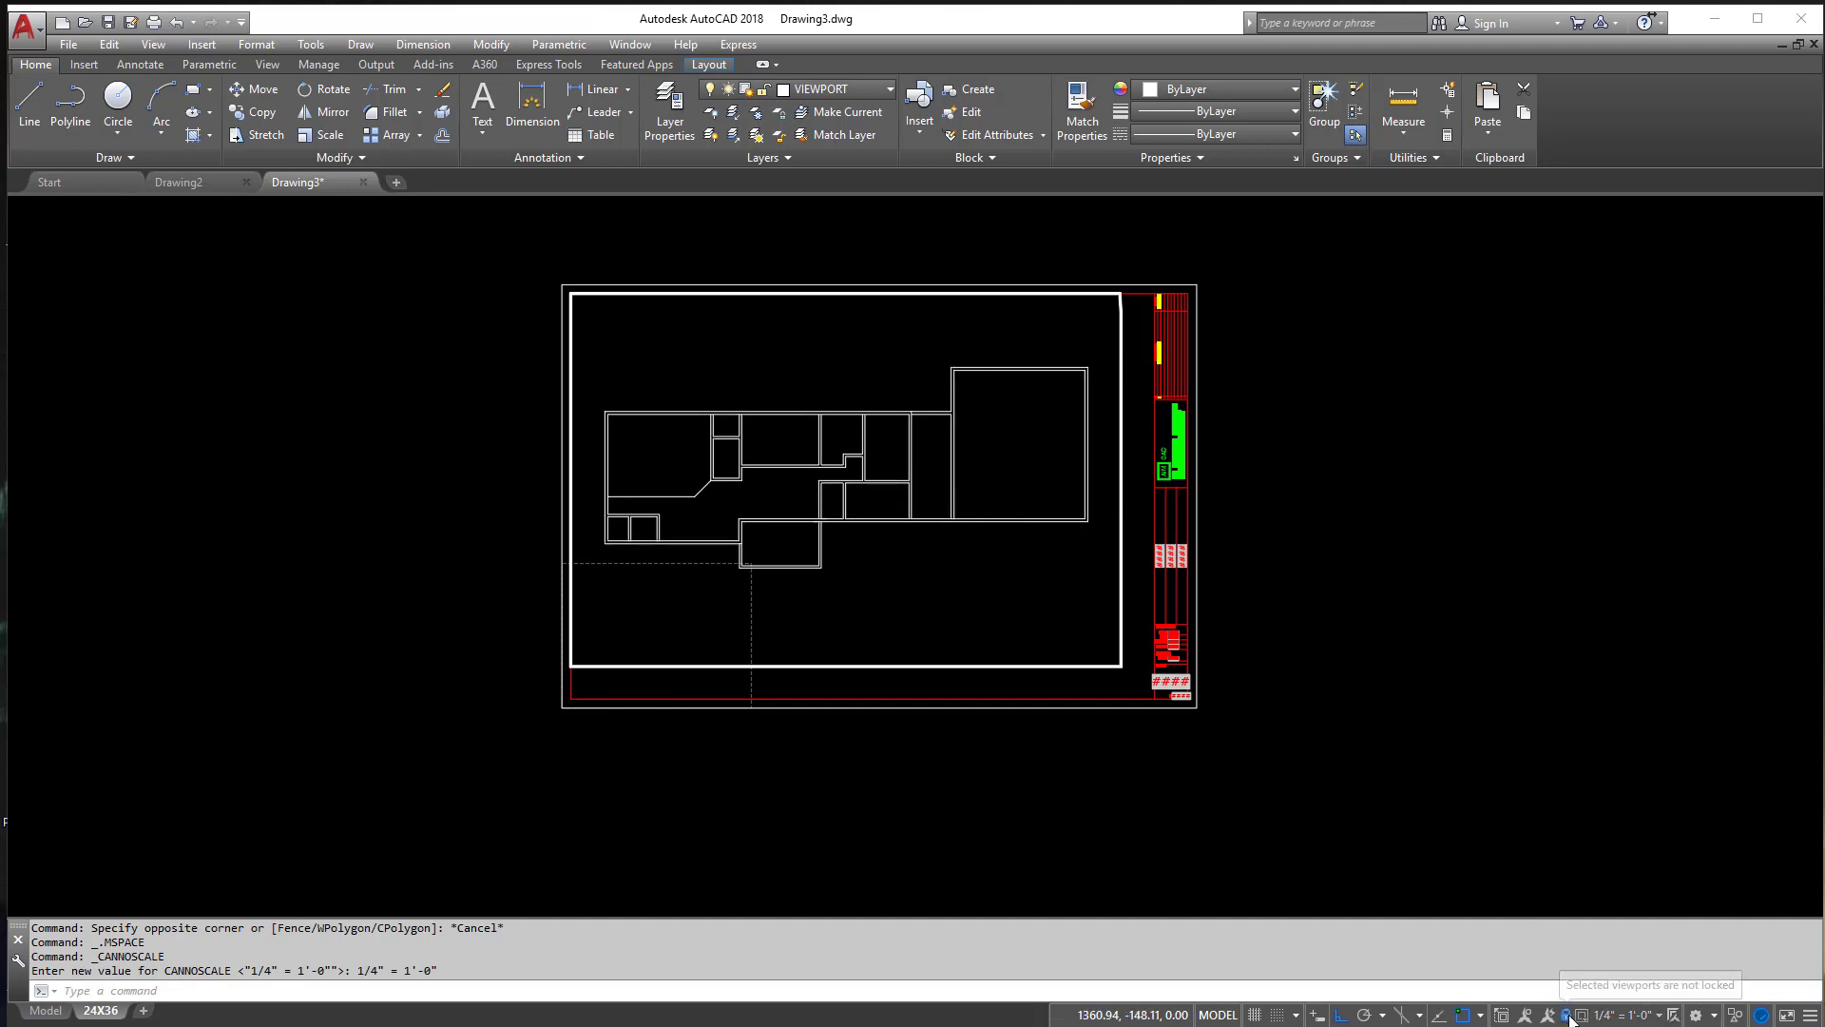
{"action": "double_click", "coordinate": [1148, 683]}
{"action": "left_click", "coordinate": [1160, 632]}
{"action": "left_click", "coordinate": [1119, 658]}
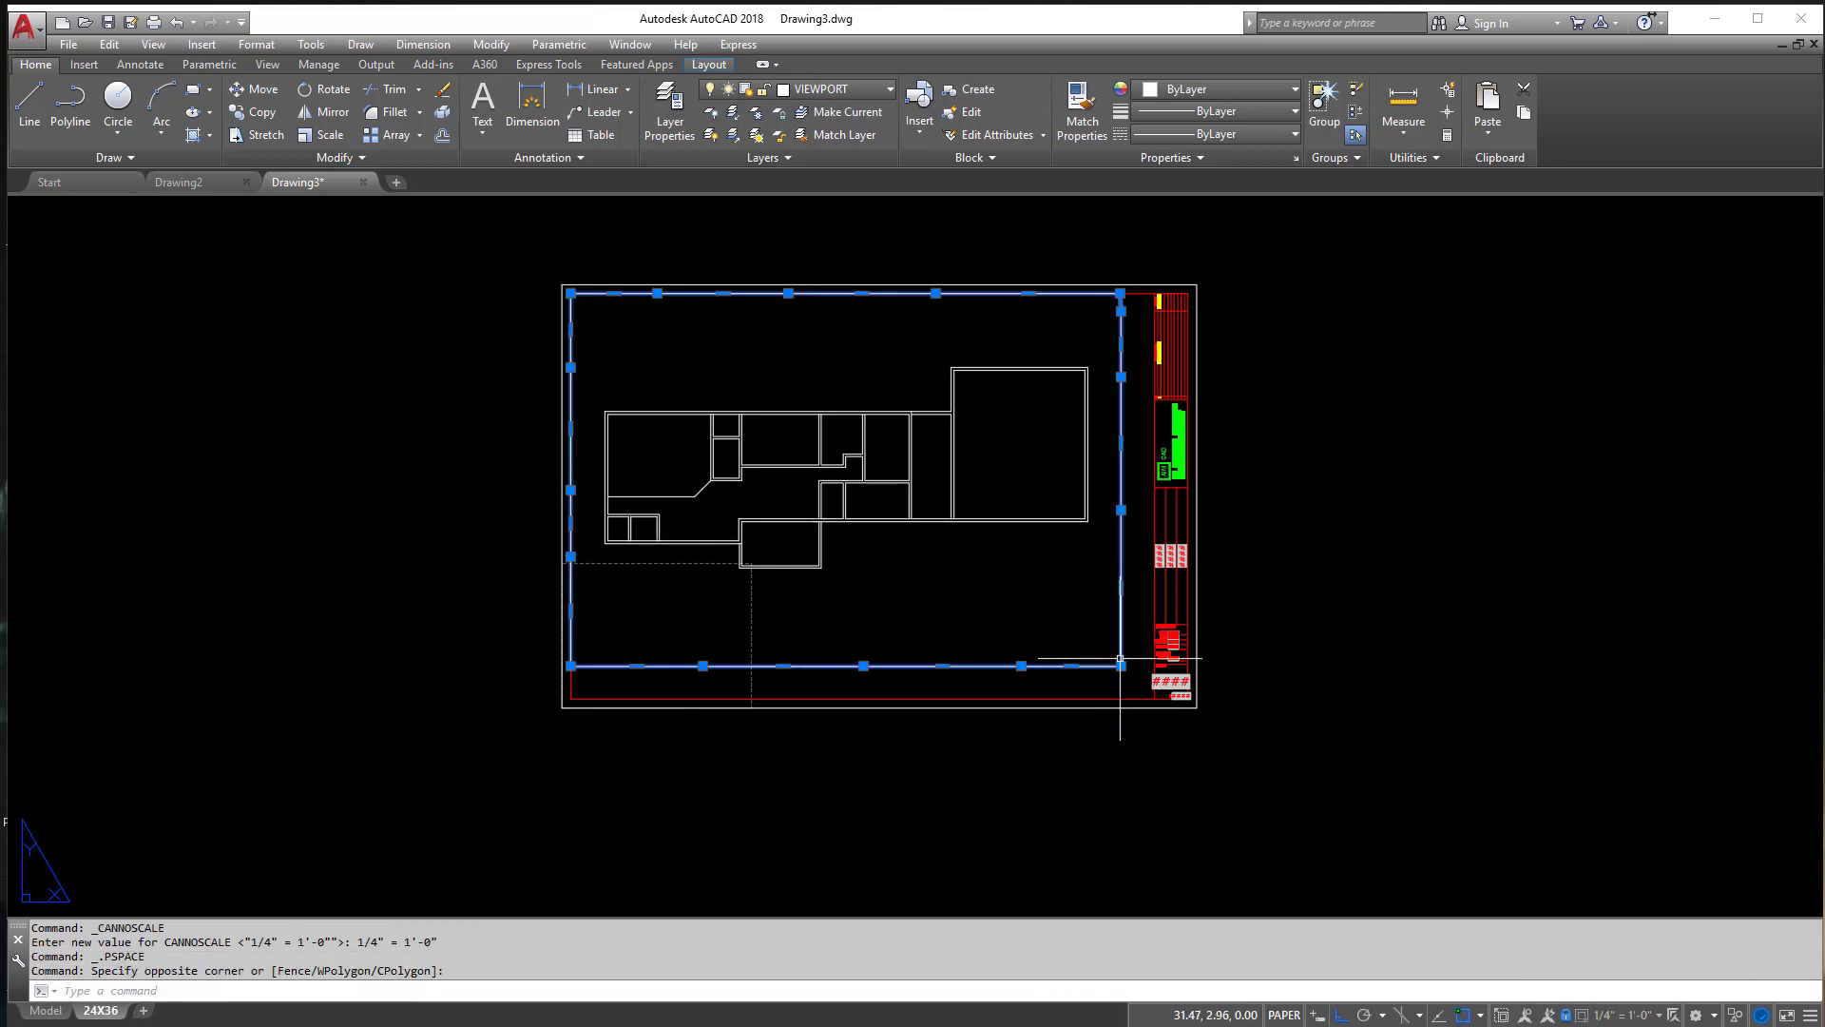
{"action": "left_click", "coordinate": [1121, 666]}
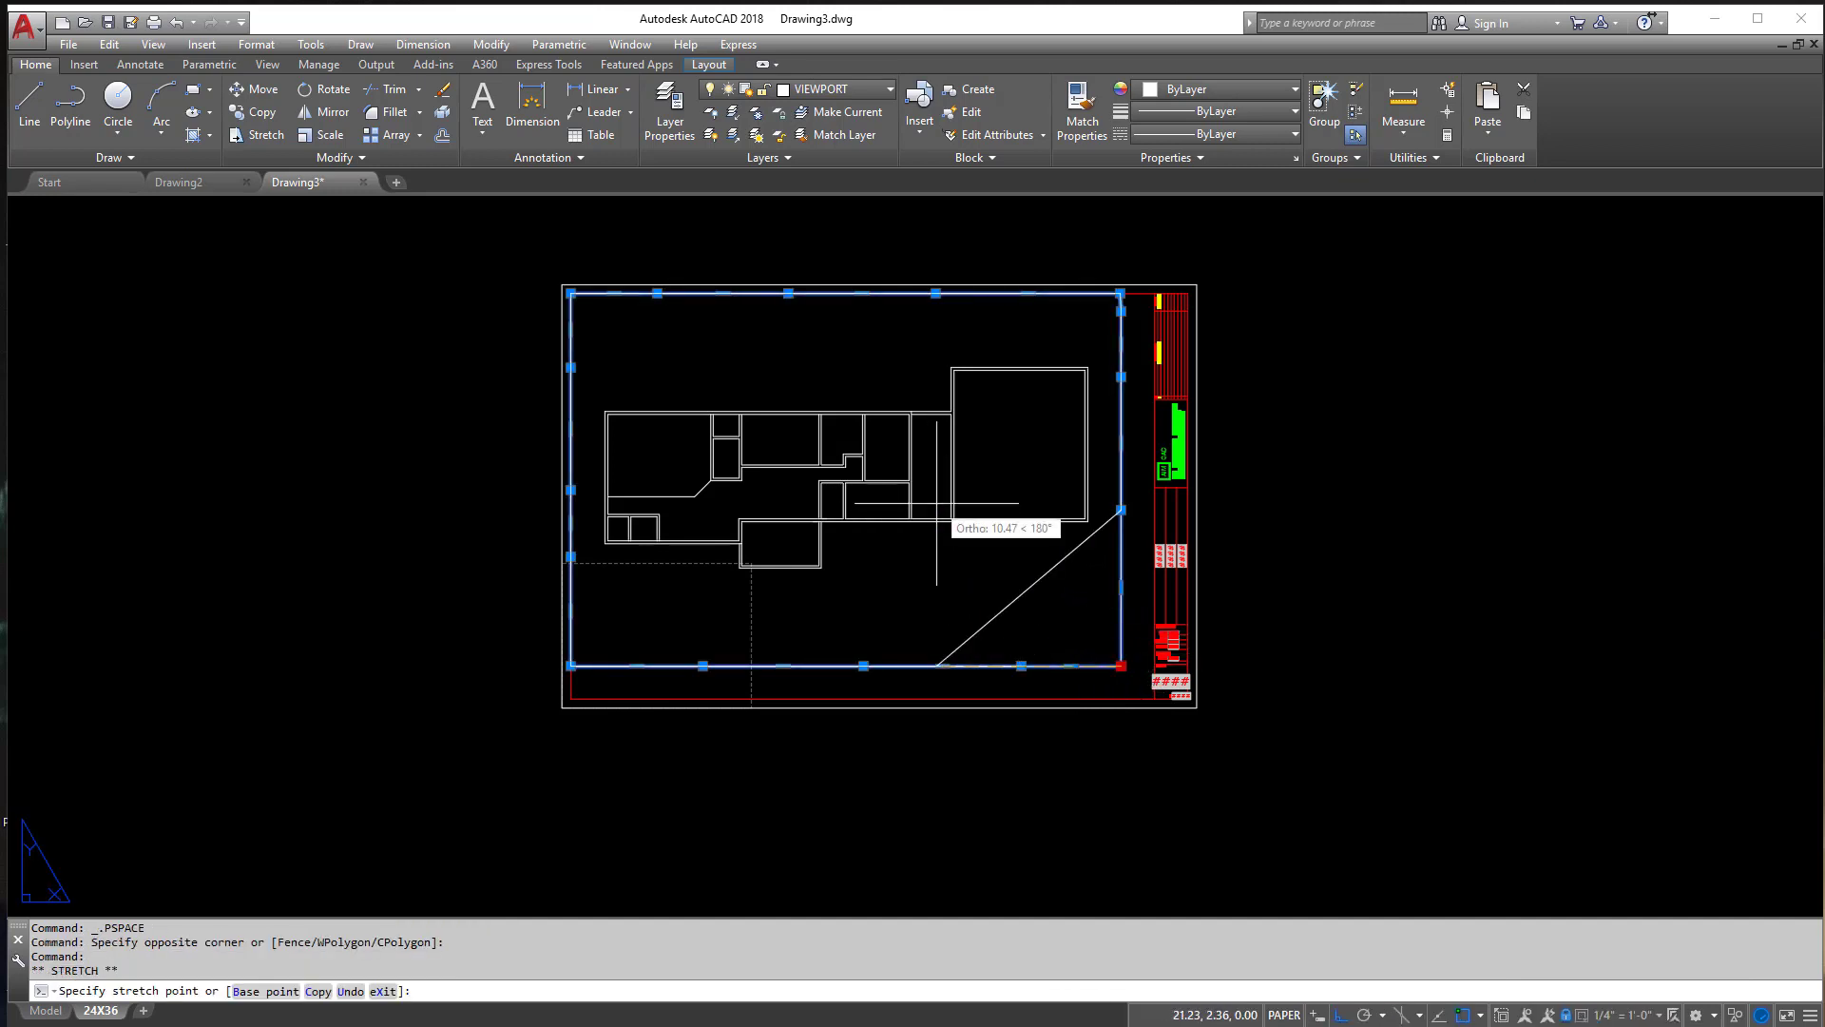
{"action": "key", "text": "F8"}
{"action": "left_click", "coordinate": [936, 470]}
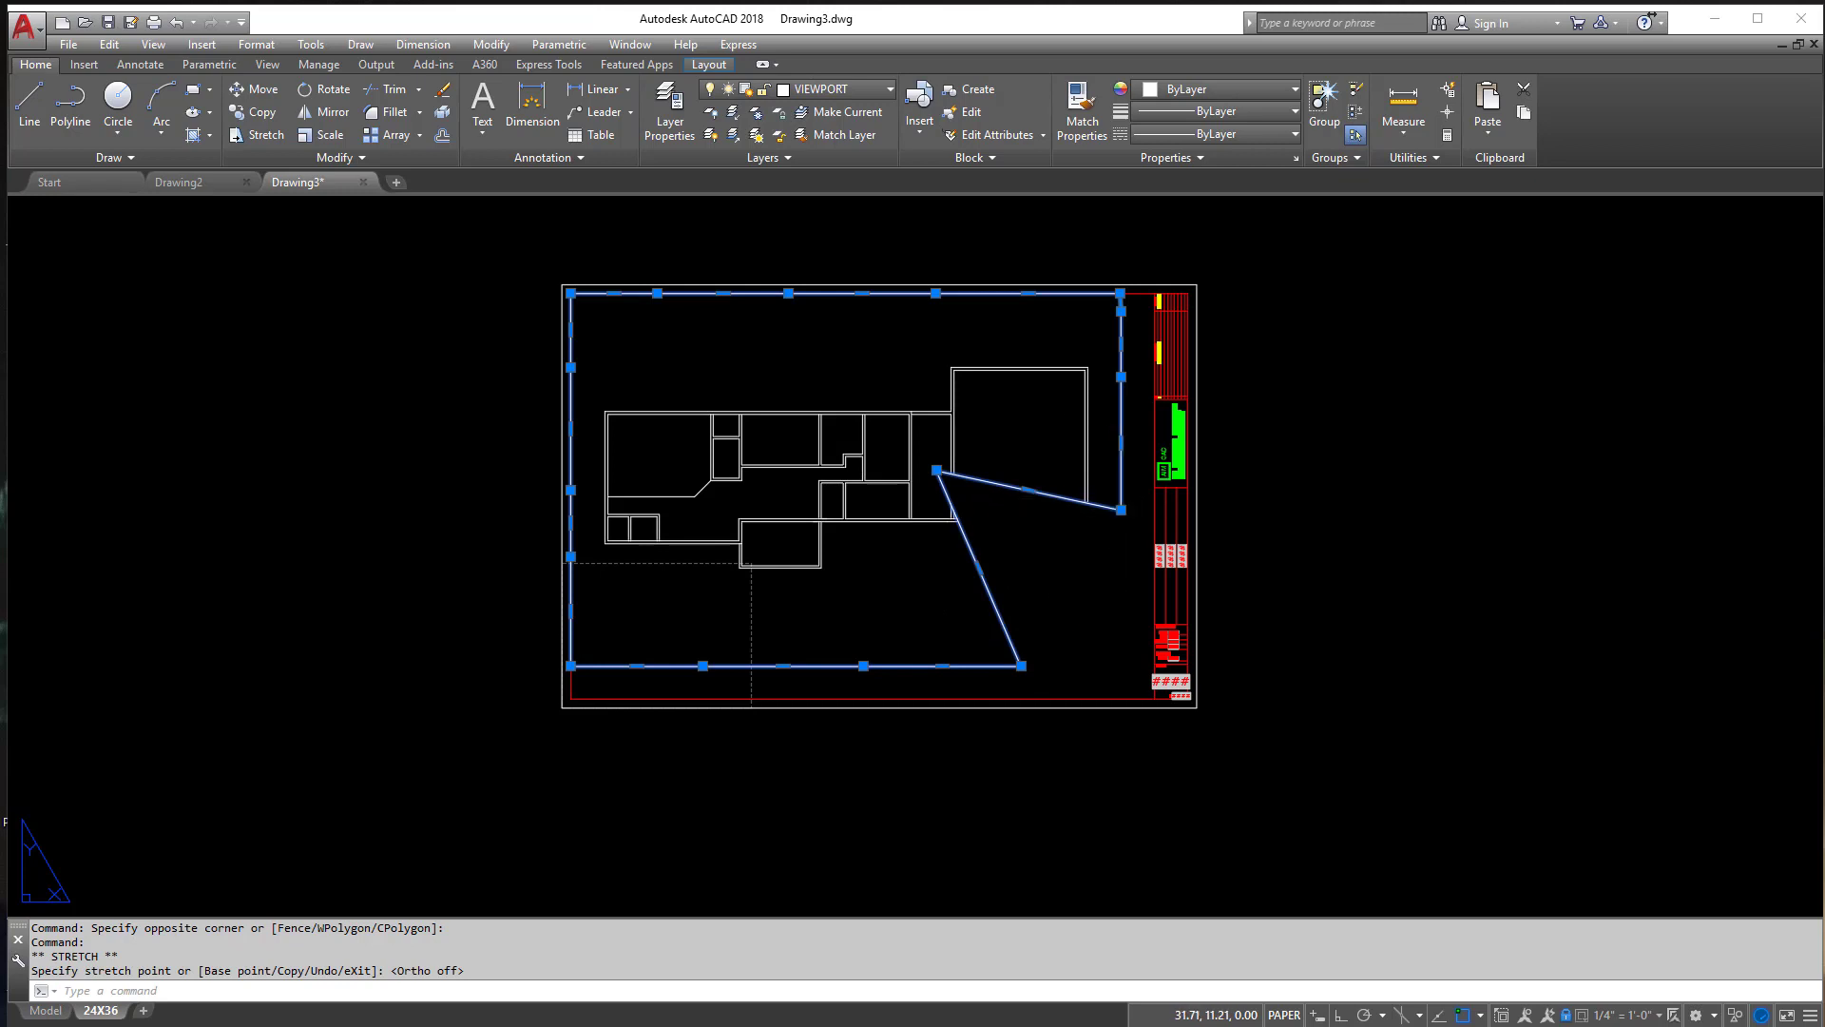
{"action": "left_click", "coordinate": [1121, 510]}
{"action": "left_click", "coordinate": [939, 380]}
{"action": "left_click", "coordinate": [1131, 366]}
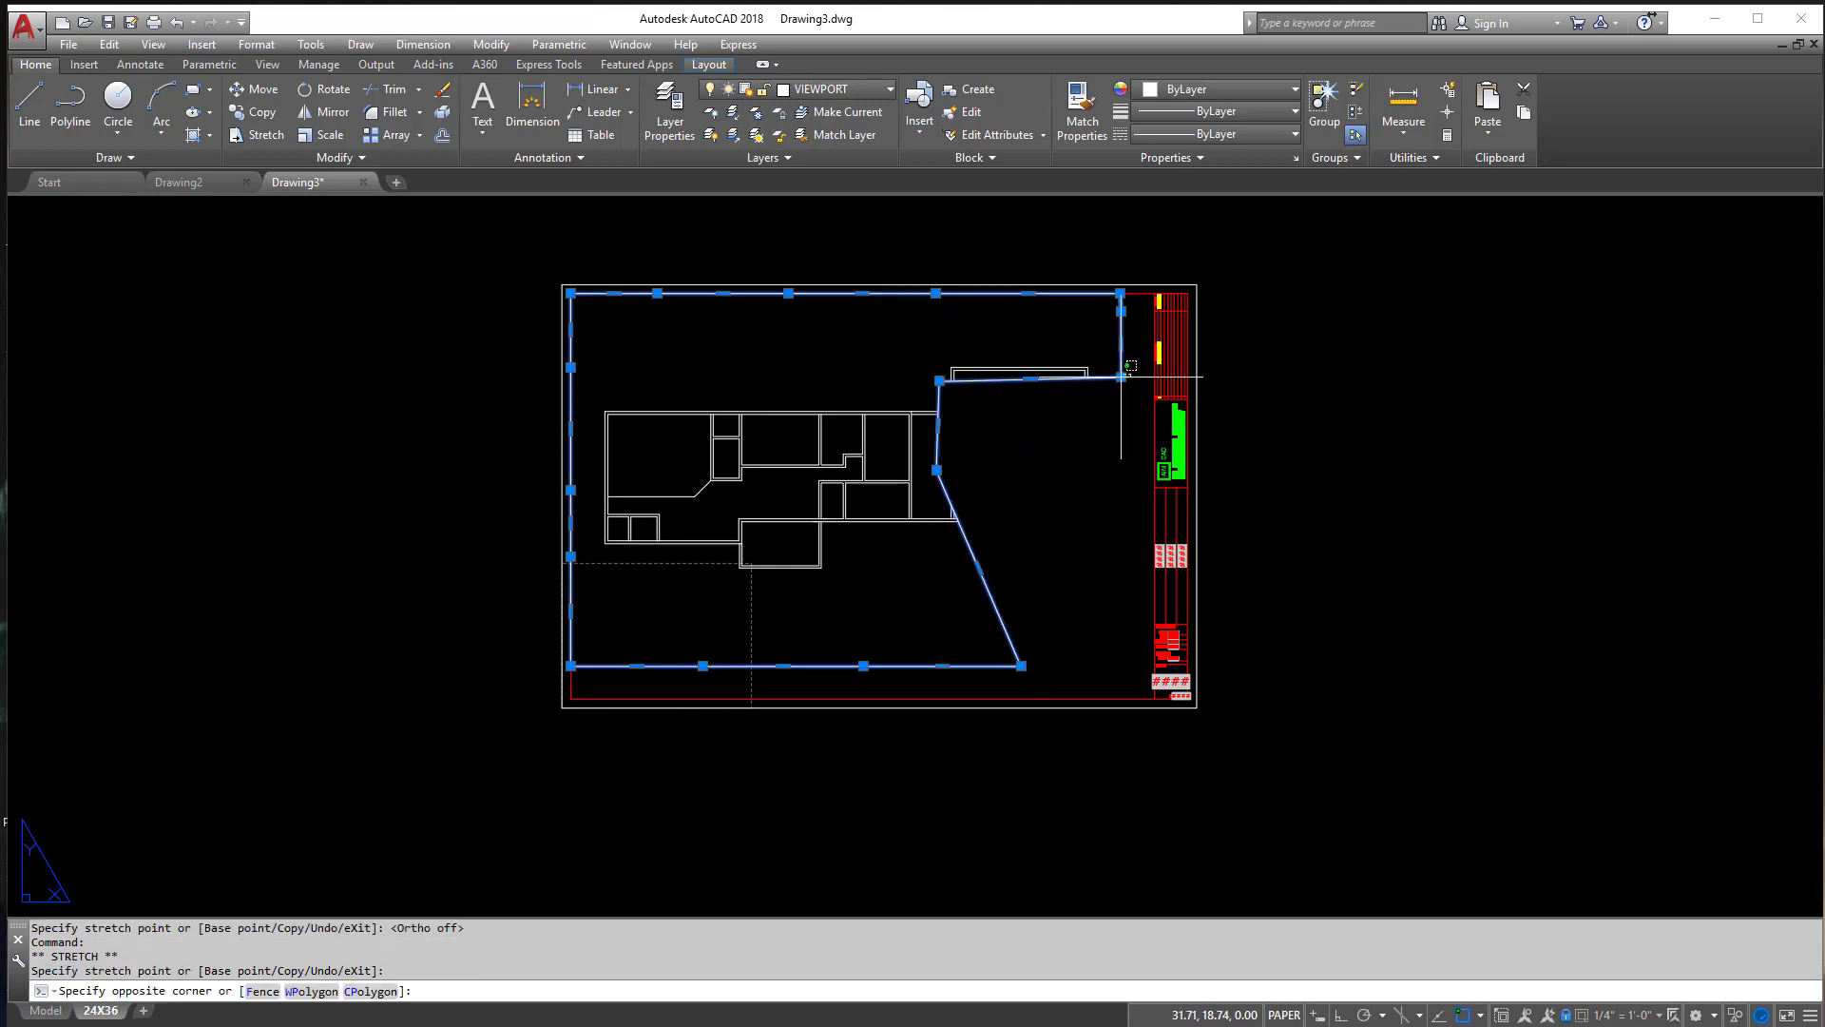
{"action": "left_click", "coordinate": [946, 544]}
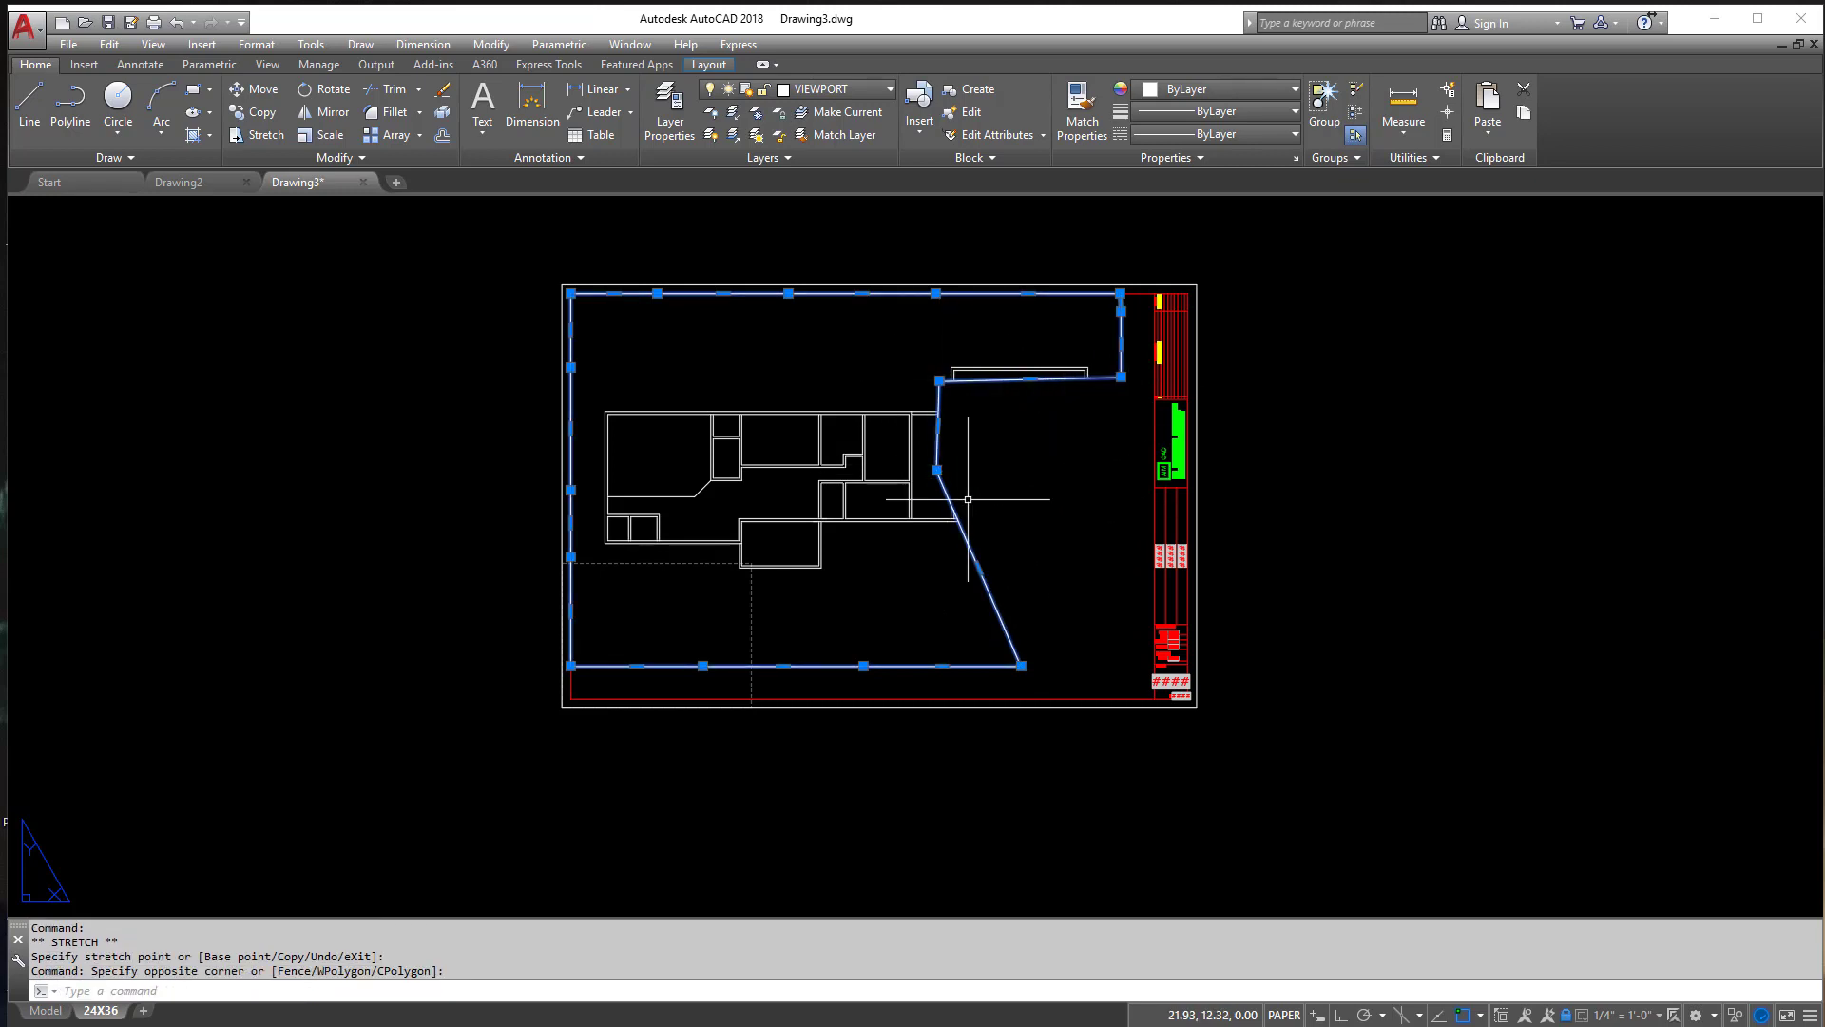
{"action": "type", "text": "u"}
{"action": "key", "text": "Return"}
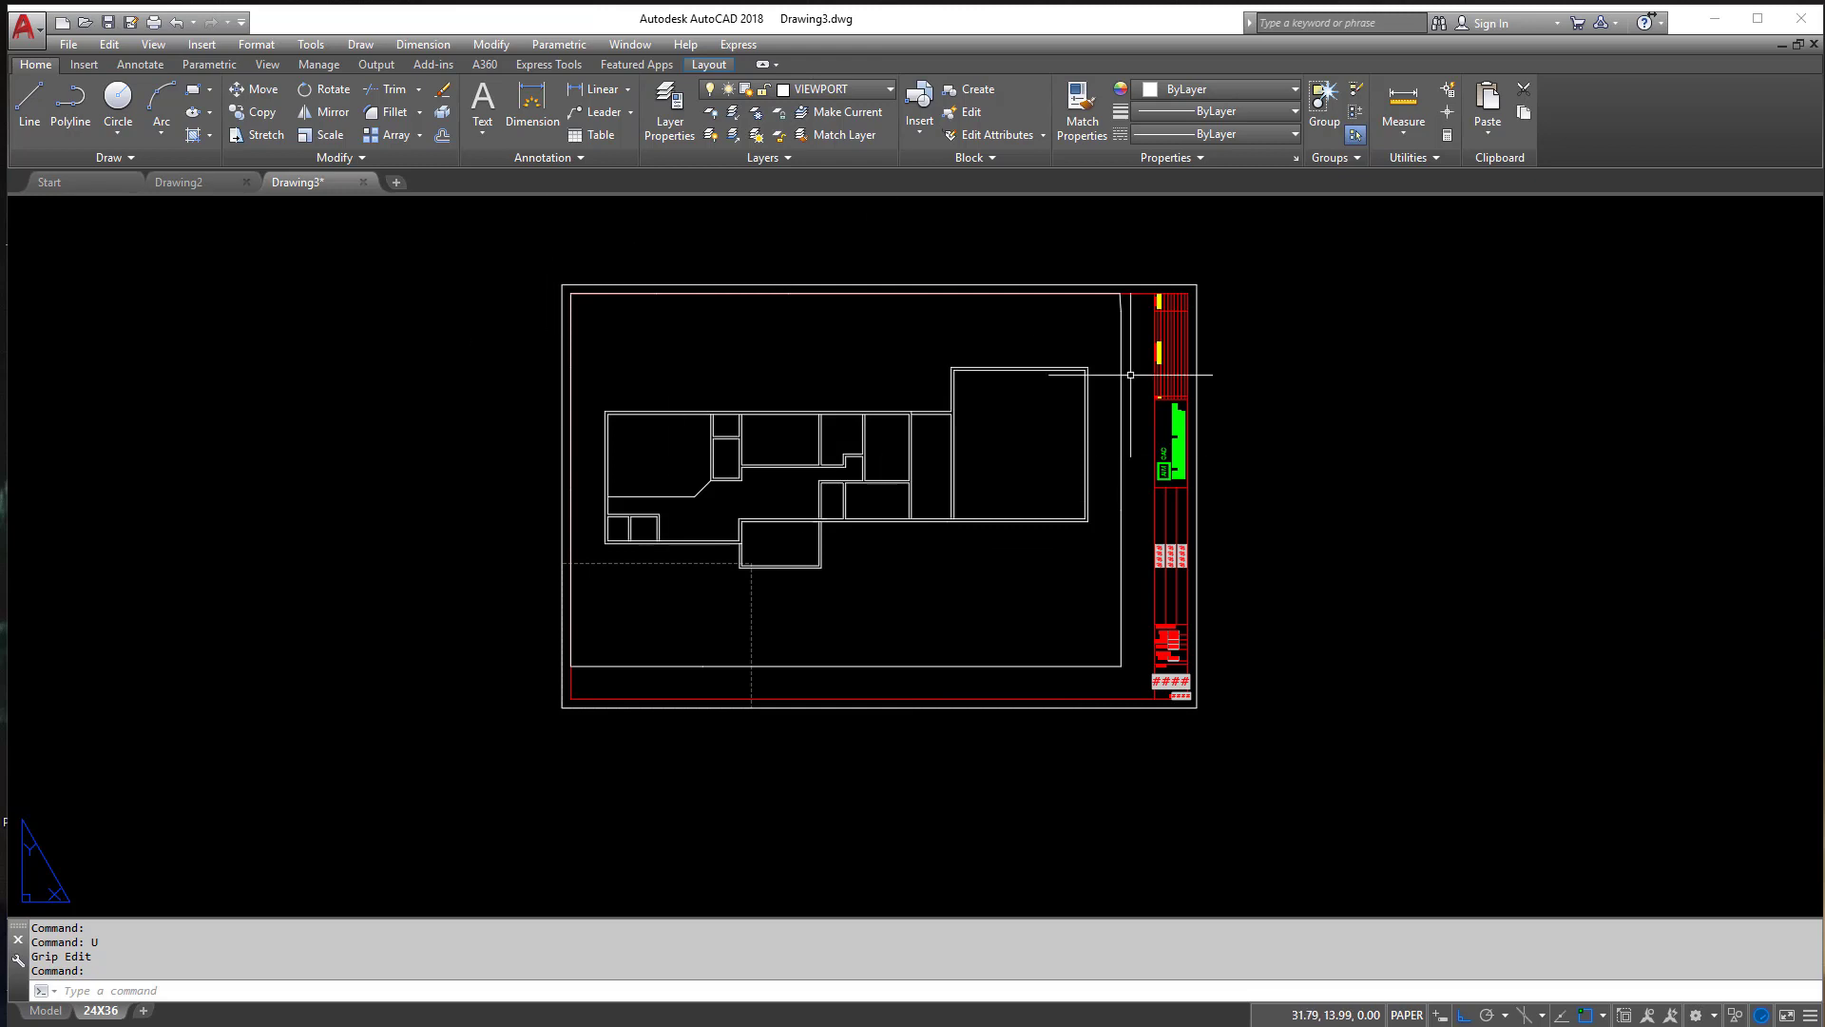
{"action": "scroll", "coordinate": [1211, 673], "scroll_direction": "up", "scroll_amount": 4}
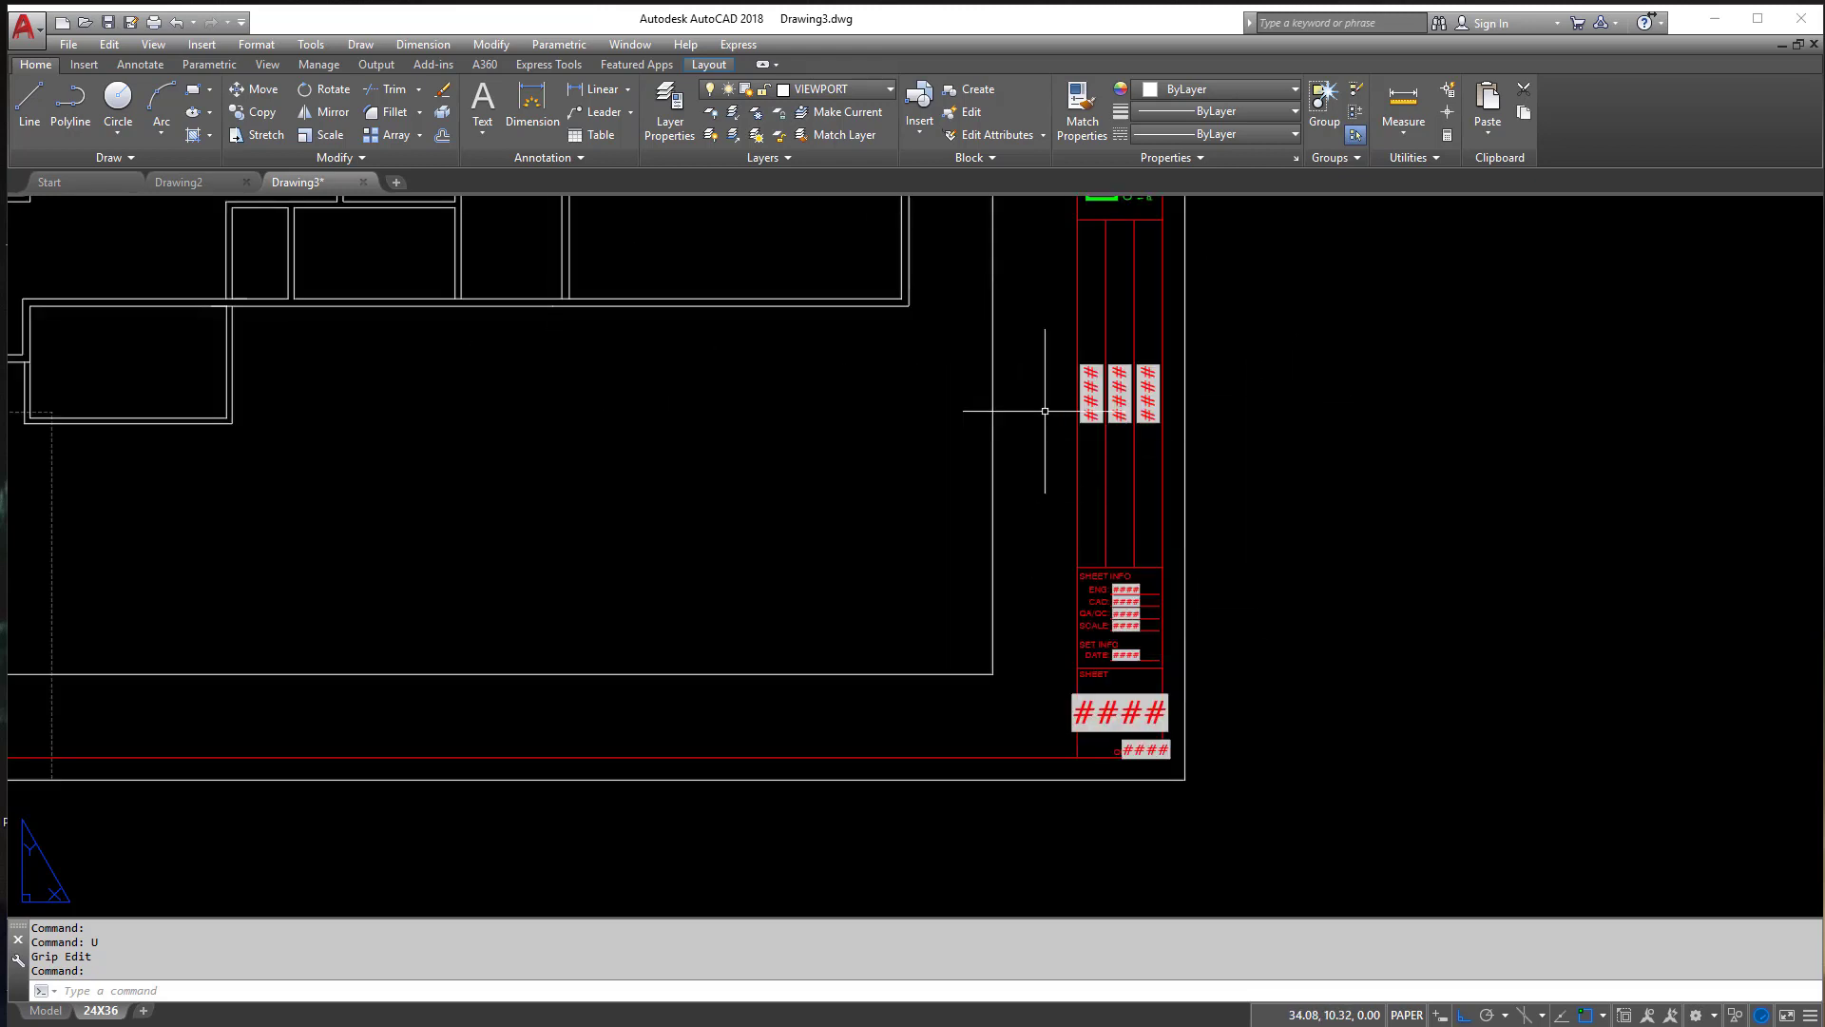
{"action": "scroll", "coordinate": [785, 529], "scroll_direction": "down", "scroll_amount": 5}
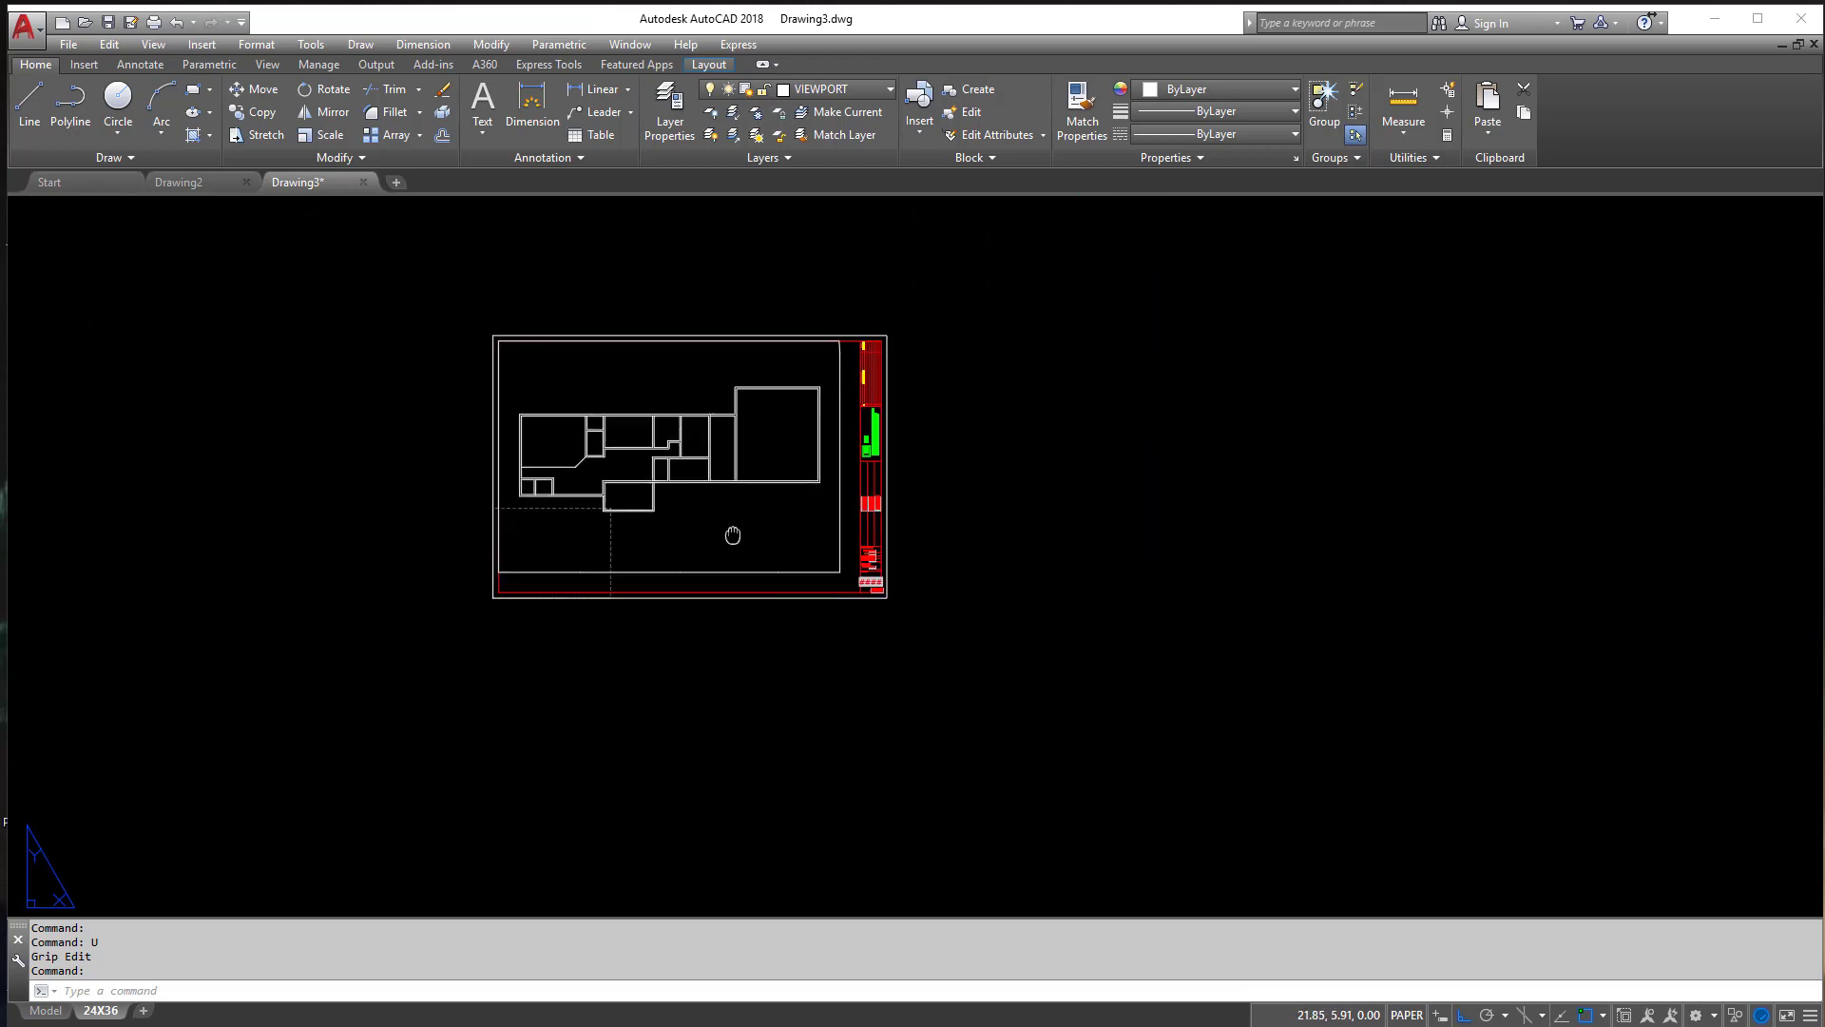
{"action": "middle_click_drag", "start_coordinate": [756, 521], "coordinate": [939, 534]}
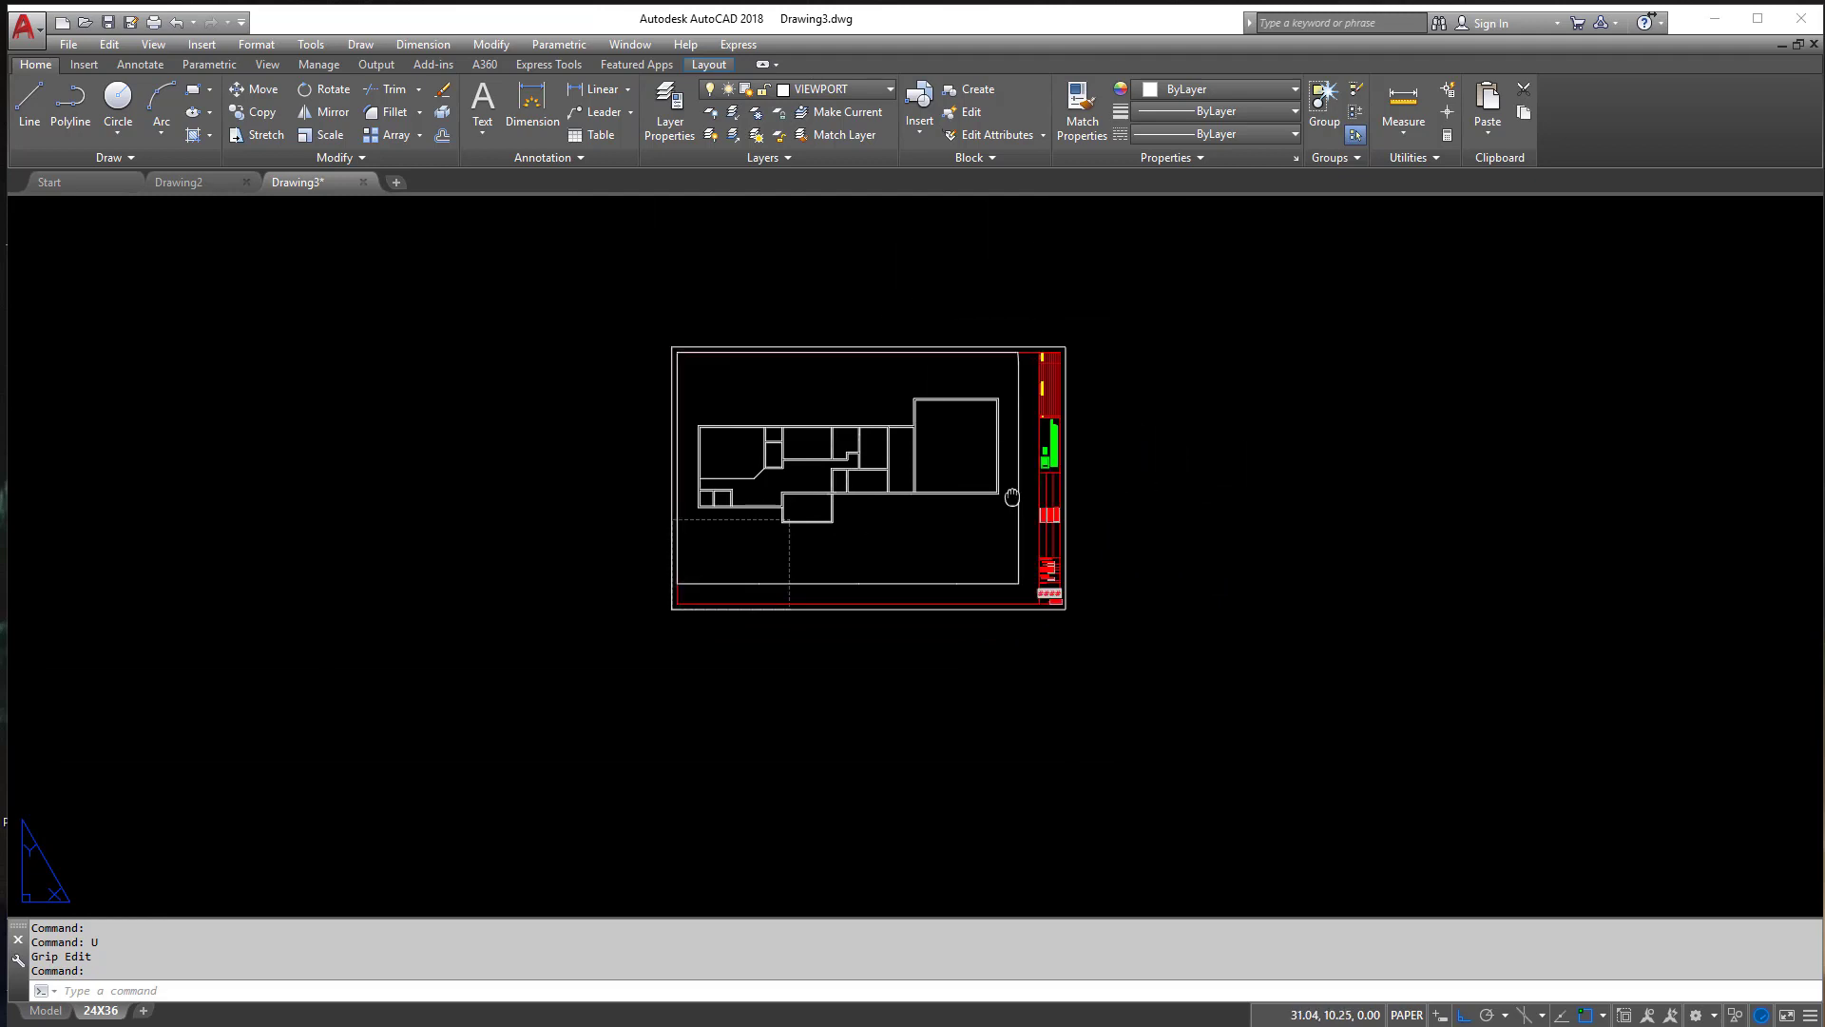
{"action": "middle_click_drag", "start_coordinate": [1011, 495], "coordinate": [1105, 532]}
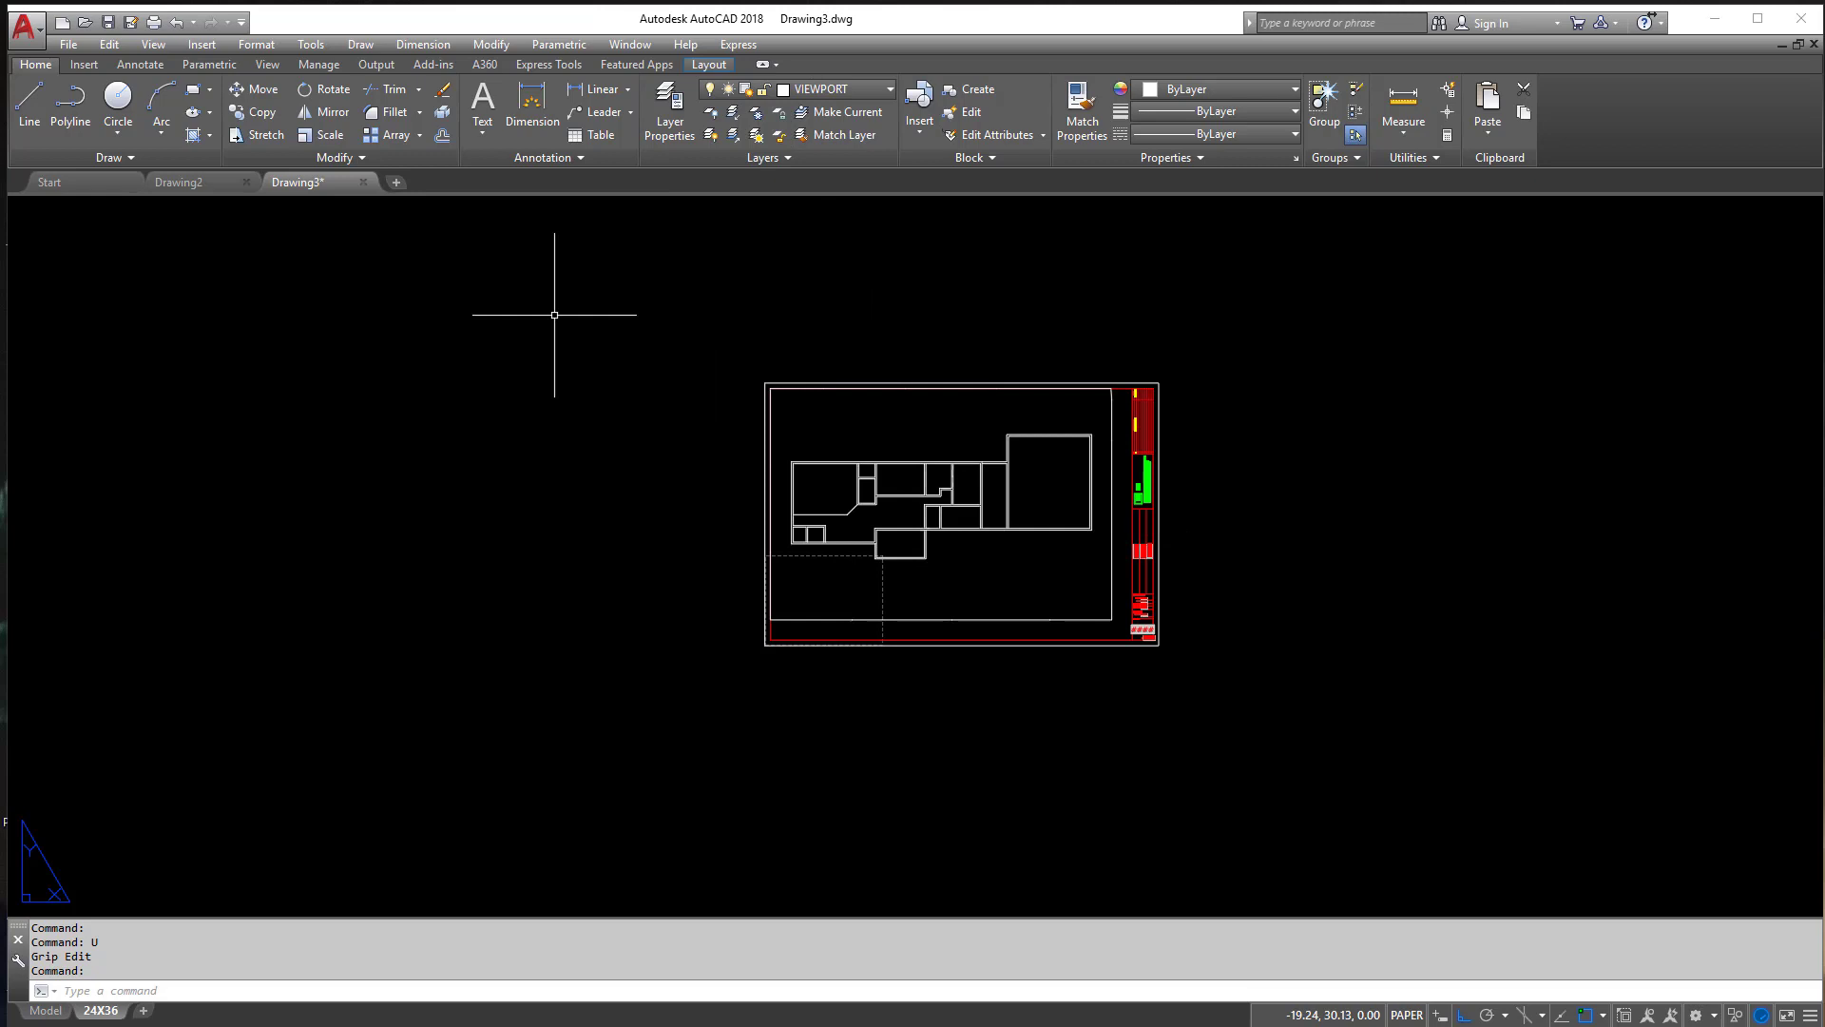
Step: Review the Annotative style in the Dimension Style Manager, leaving Standard current
{"action": "left_click", "coordinate": [143, 65]}
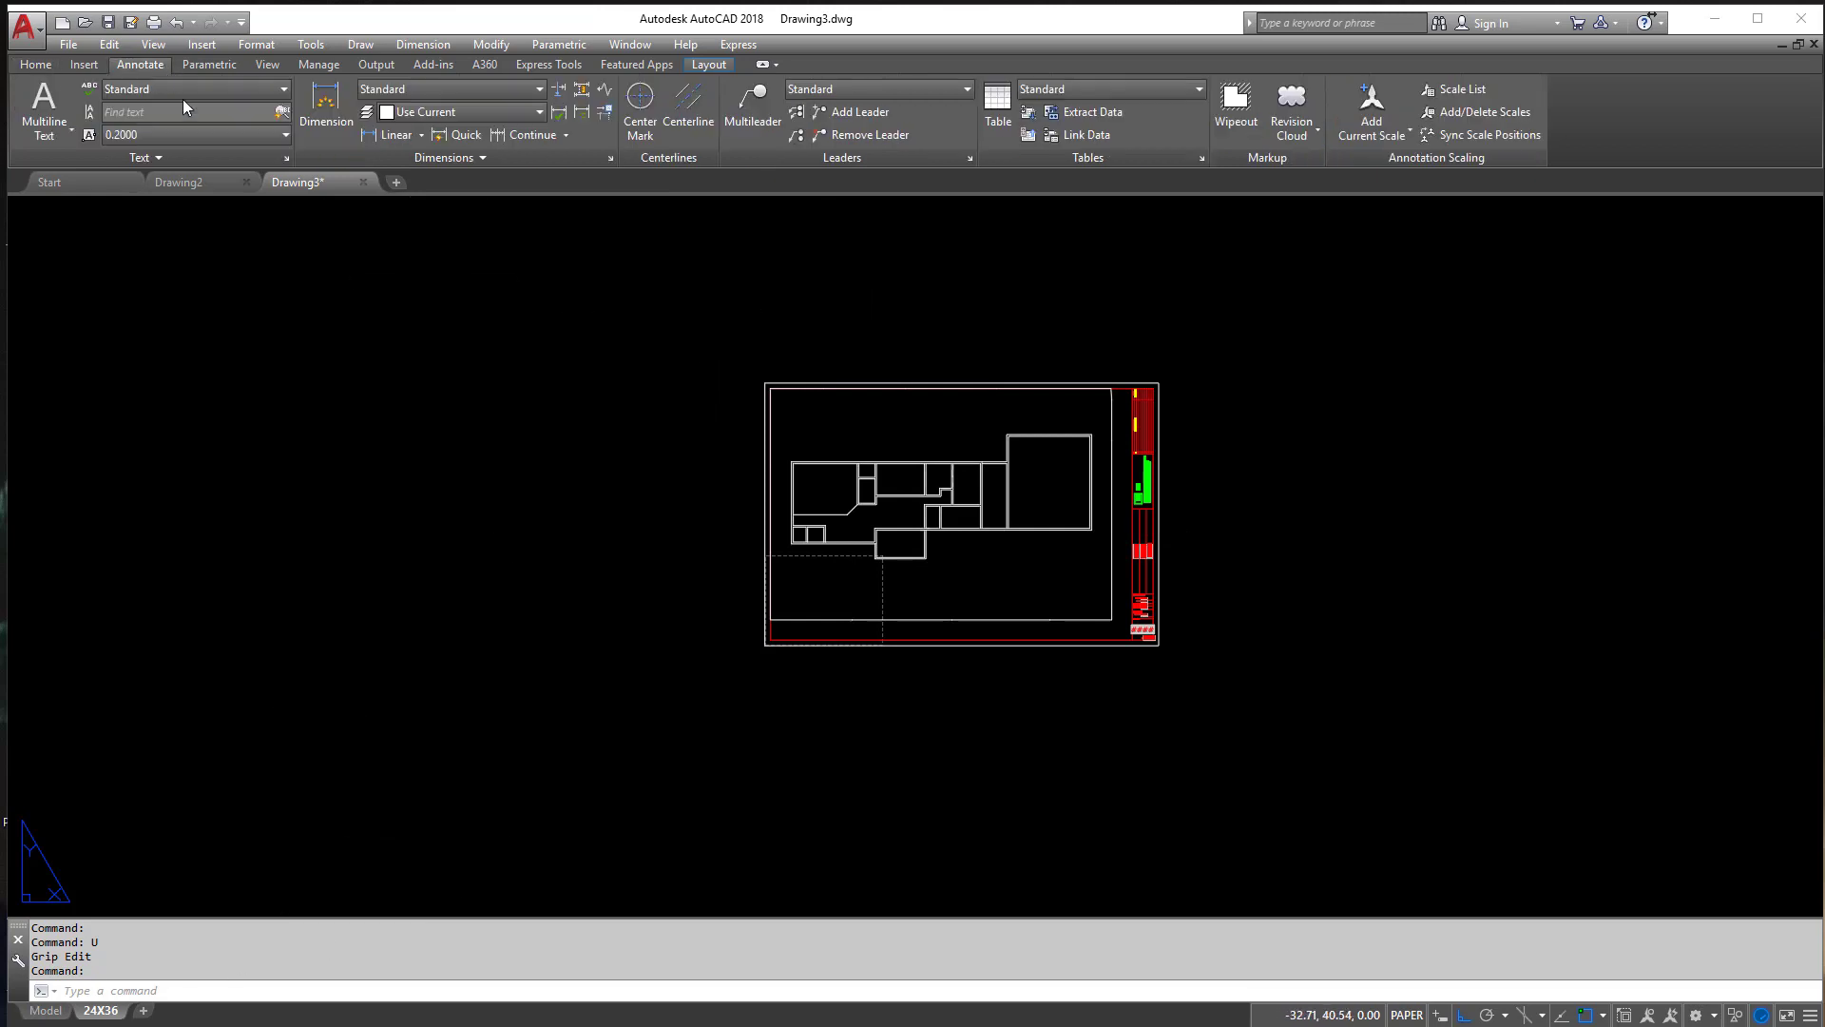
{"action": "left_click", "coordinate": [610, 158]}
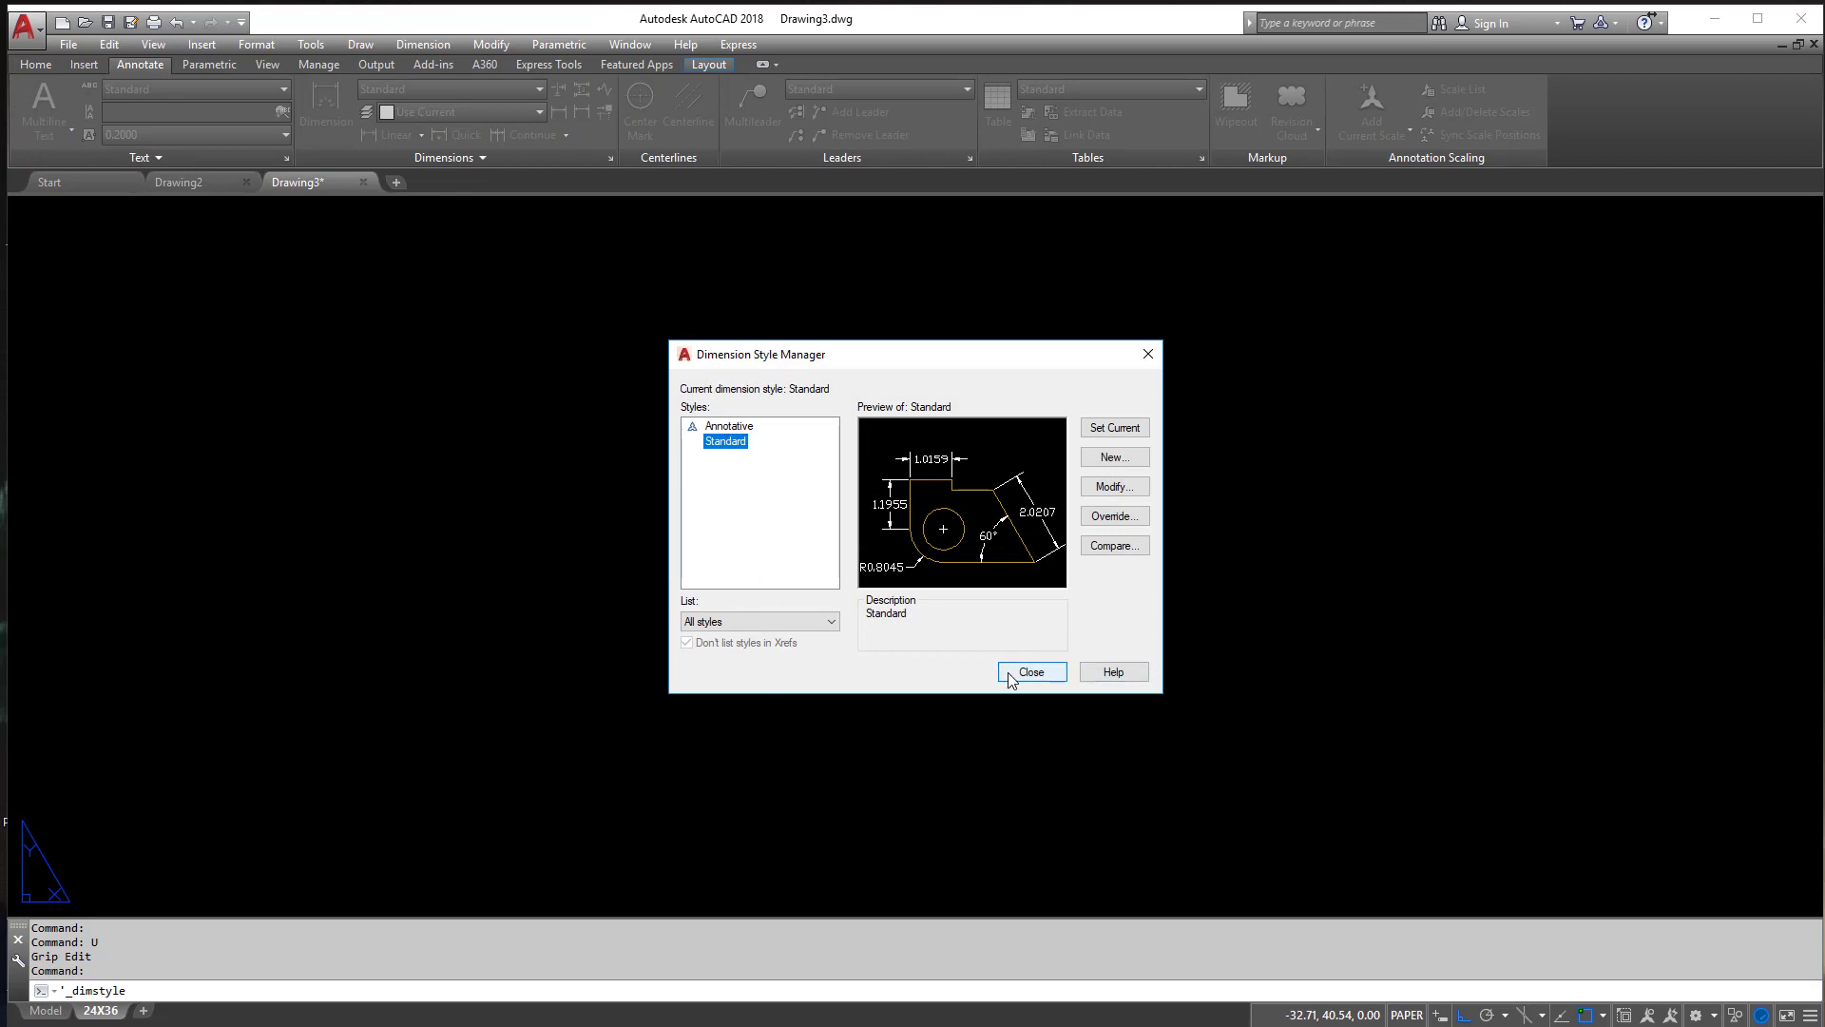
{"action": "left_click", "coordinate": [734, 427]}
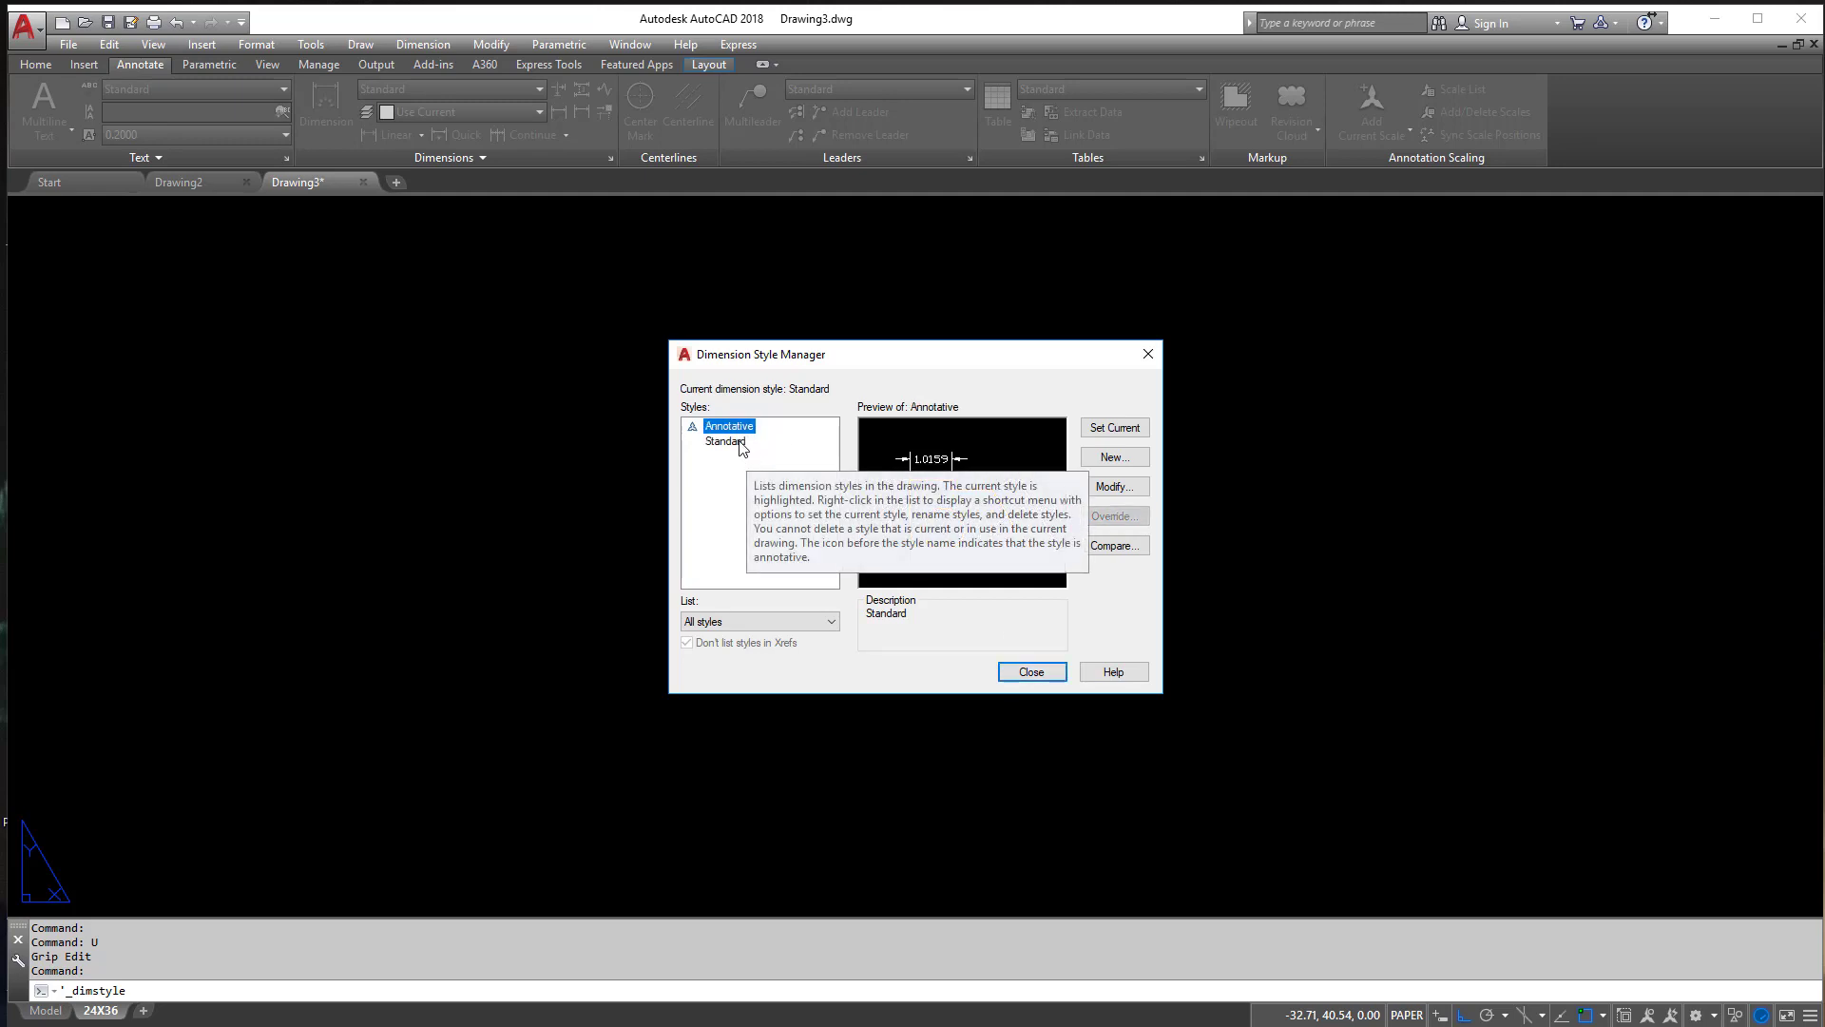
{"action": "left_click", "coordinate": [1016, 674]}
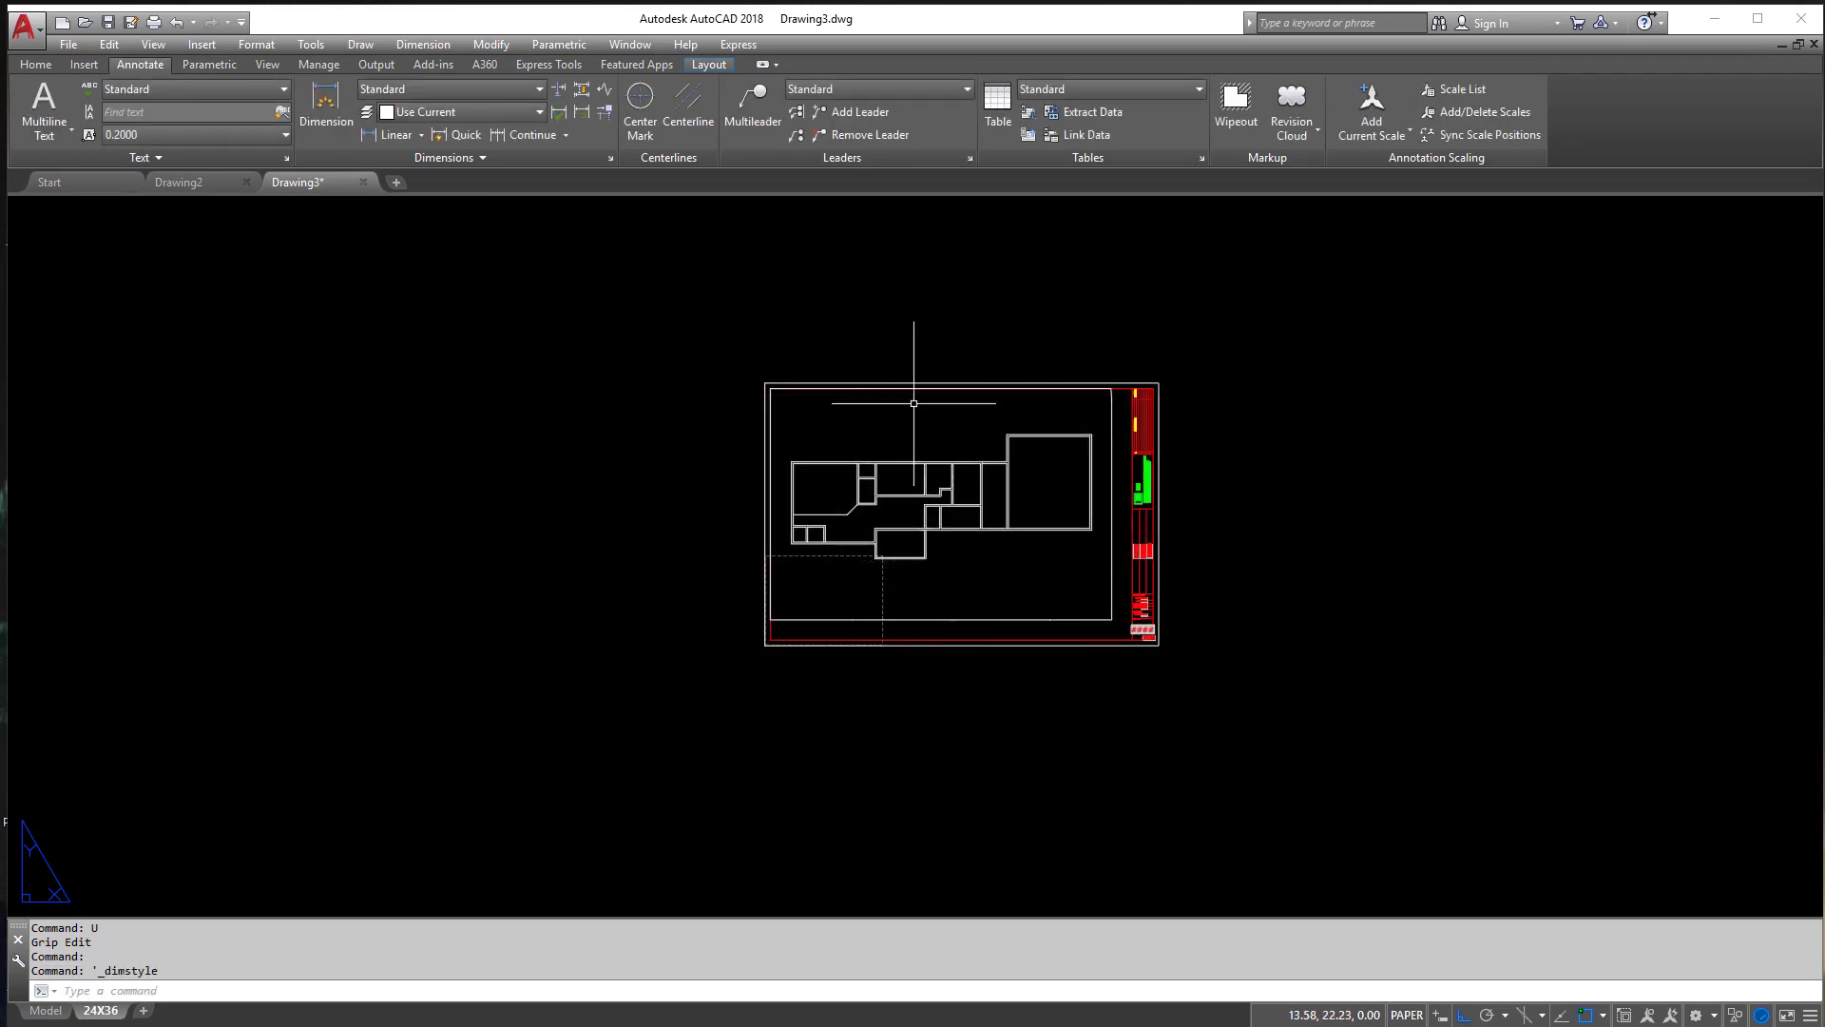
{"action": "middle_click_drag", "start_coordinate": [866, 449], "coordinate": [920, 485]}
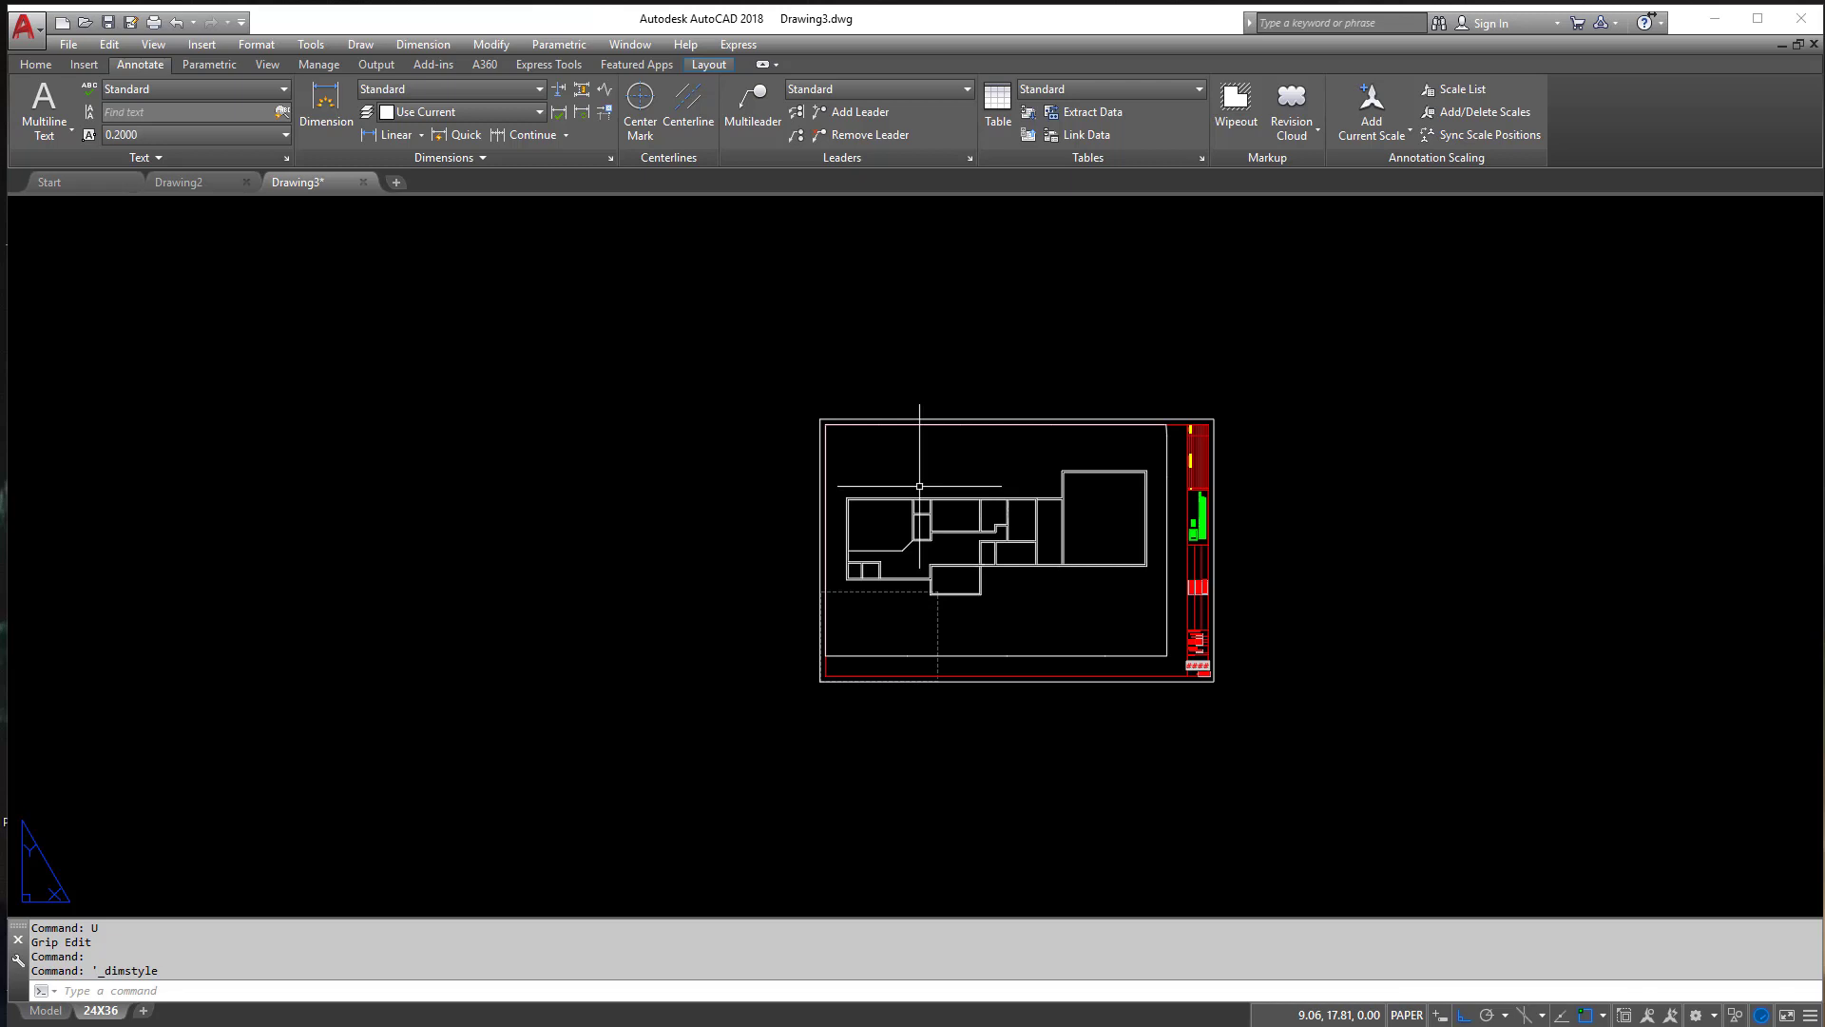